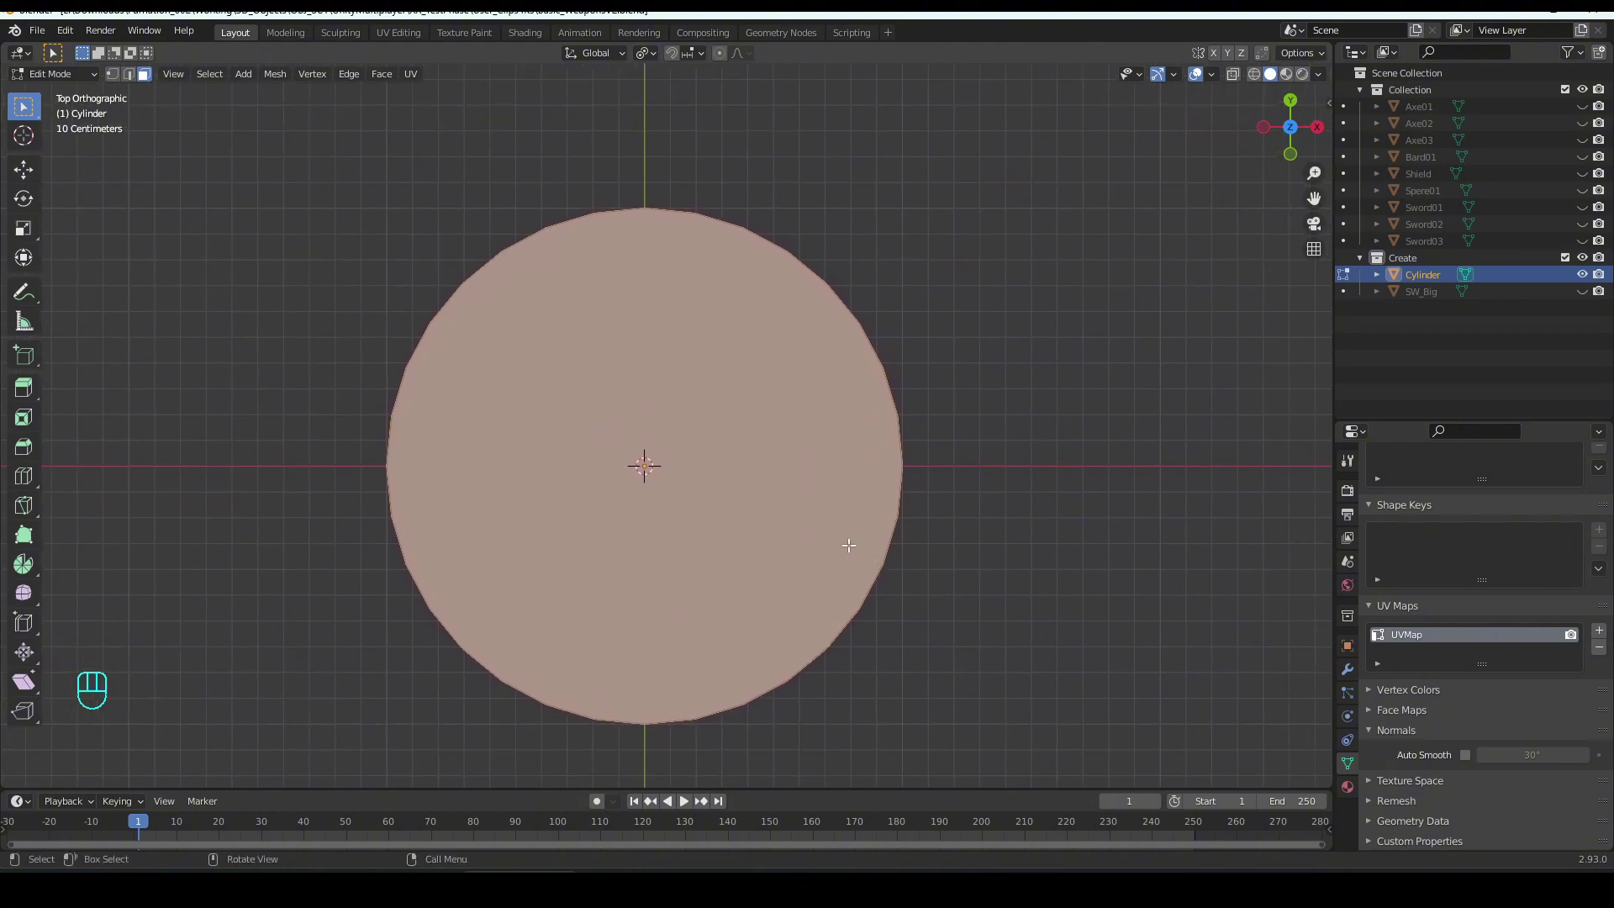
# - Inset the cylinder's circular top face five times to form narrow concentric rings near its rim
pyautogui.press('i')
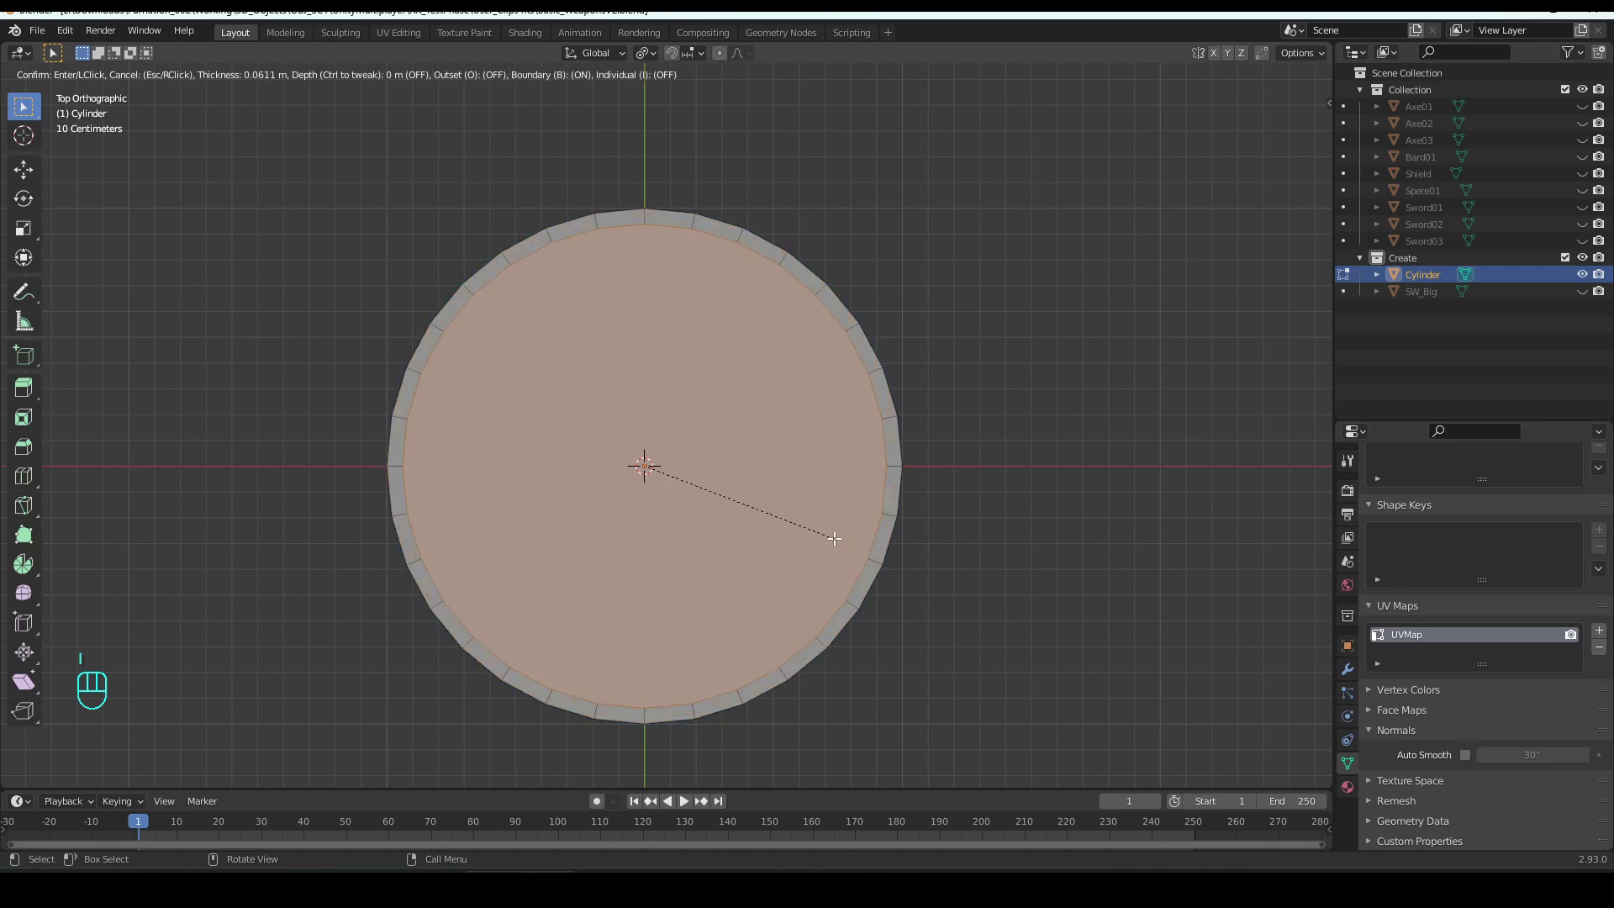
pyautogui.click(835, 539)
pyautogui.press('i')
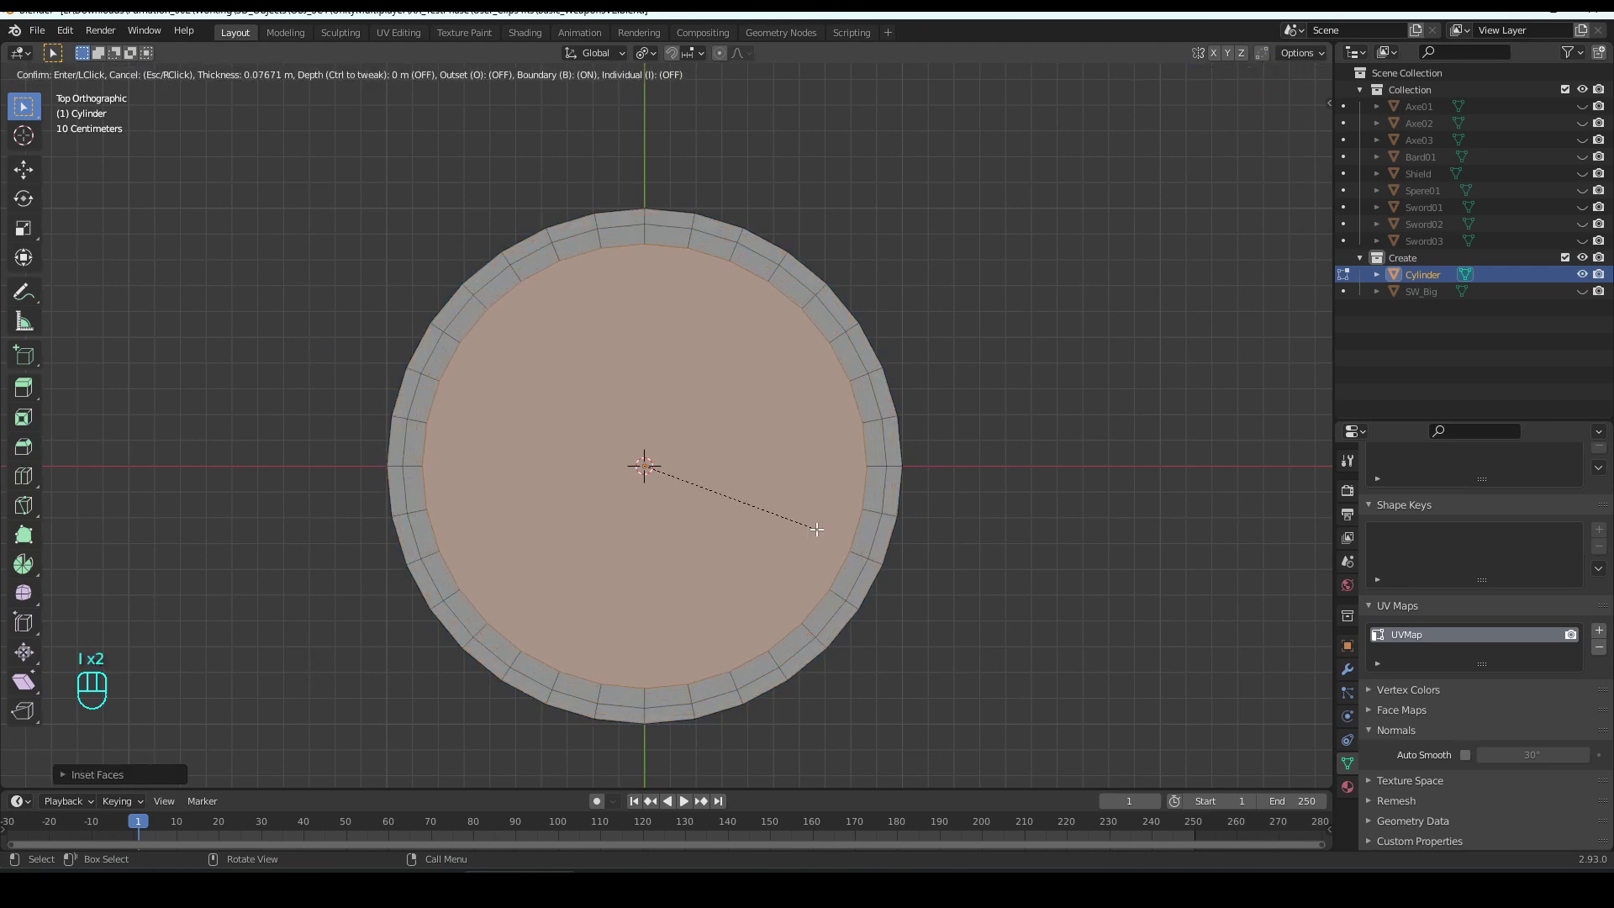
pyautogui.click(821, 529)
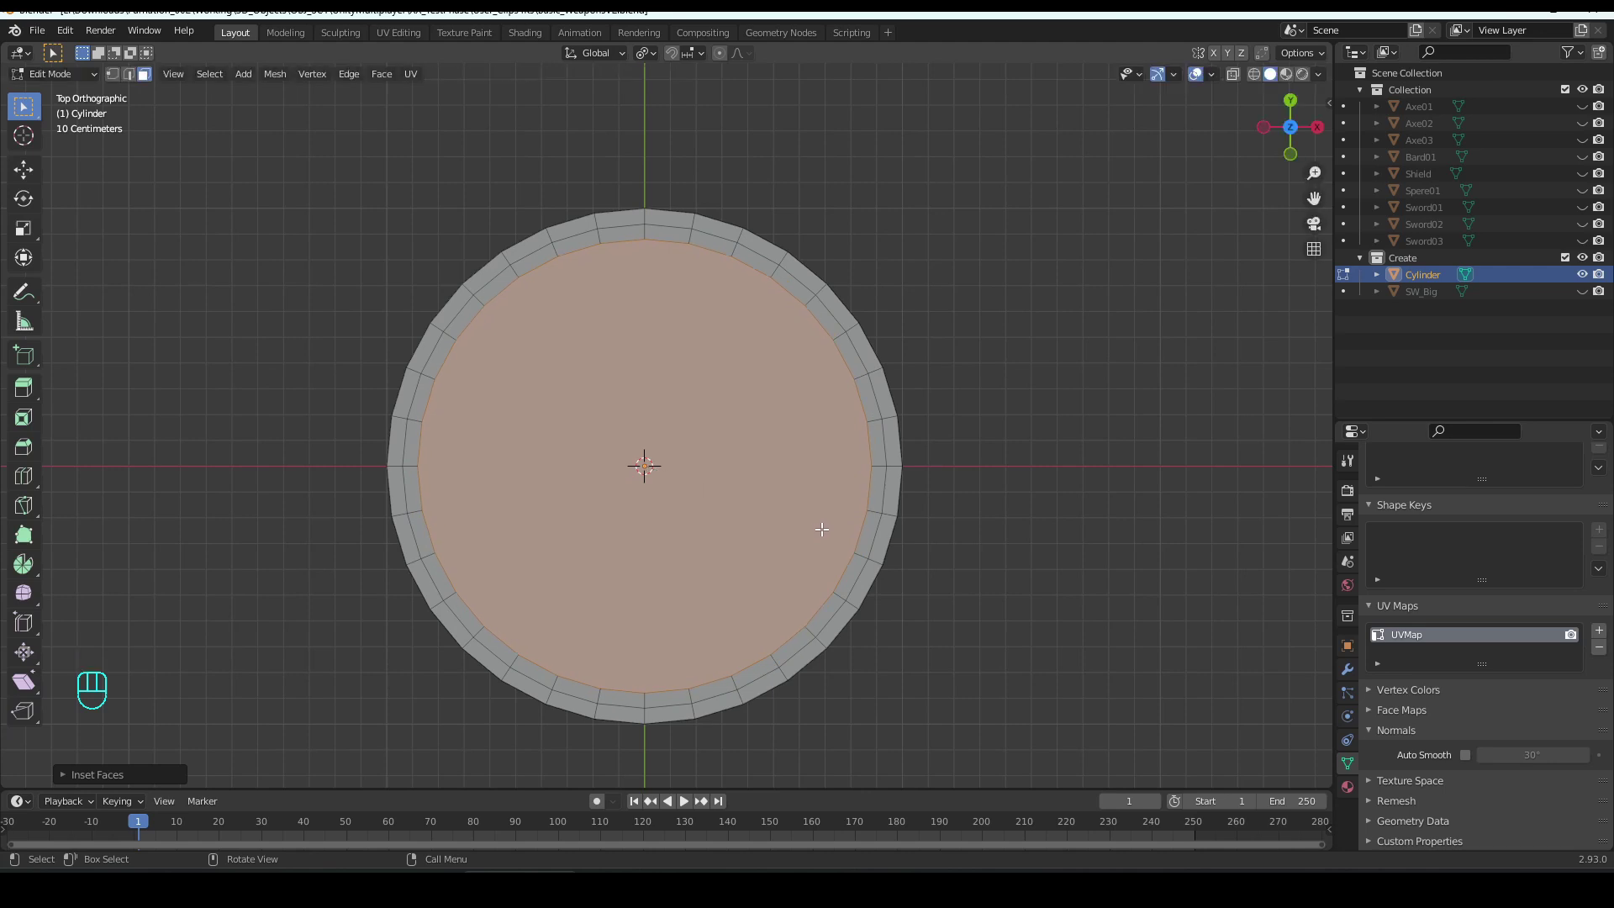
pyautogui.press('i')
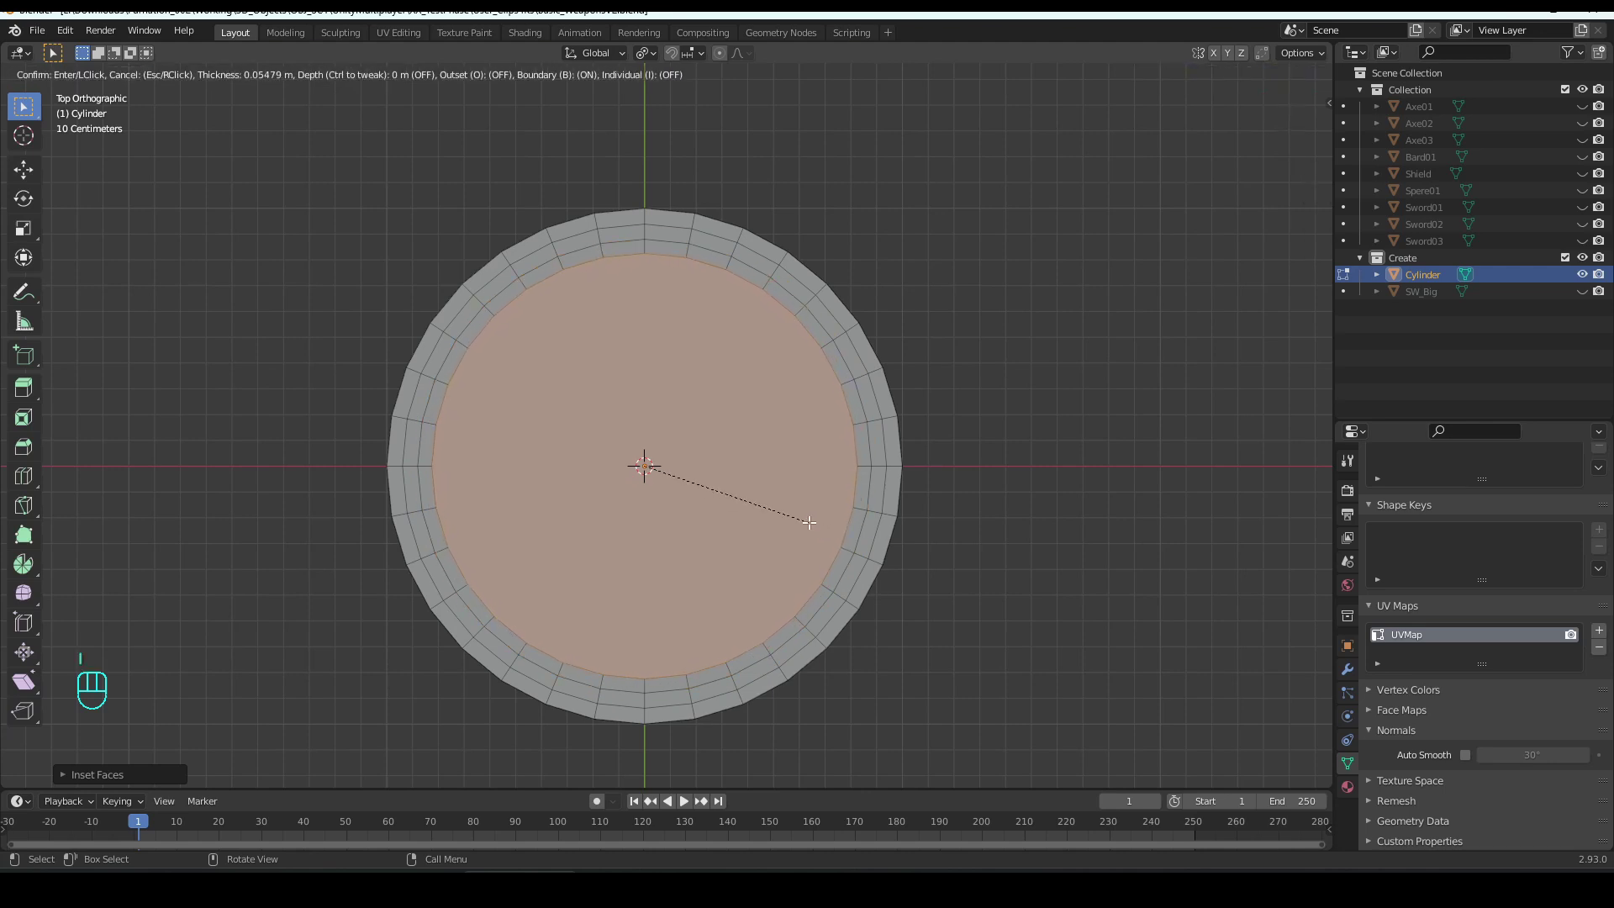
pyautogui.click(807, 521)
pyautogui.press('i')
pyautogui.click(800, 517)
pyautogui.press('i')
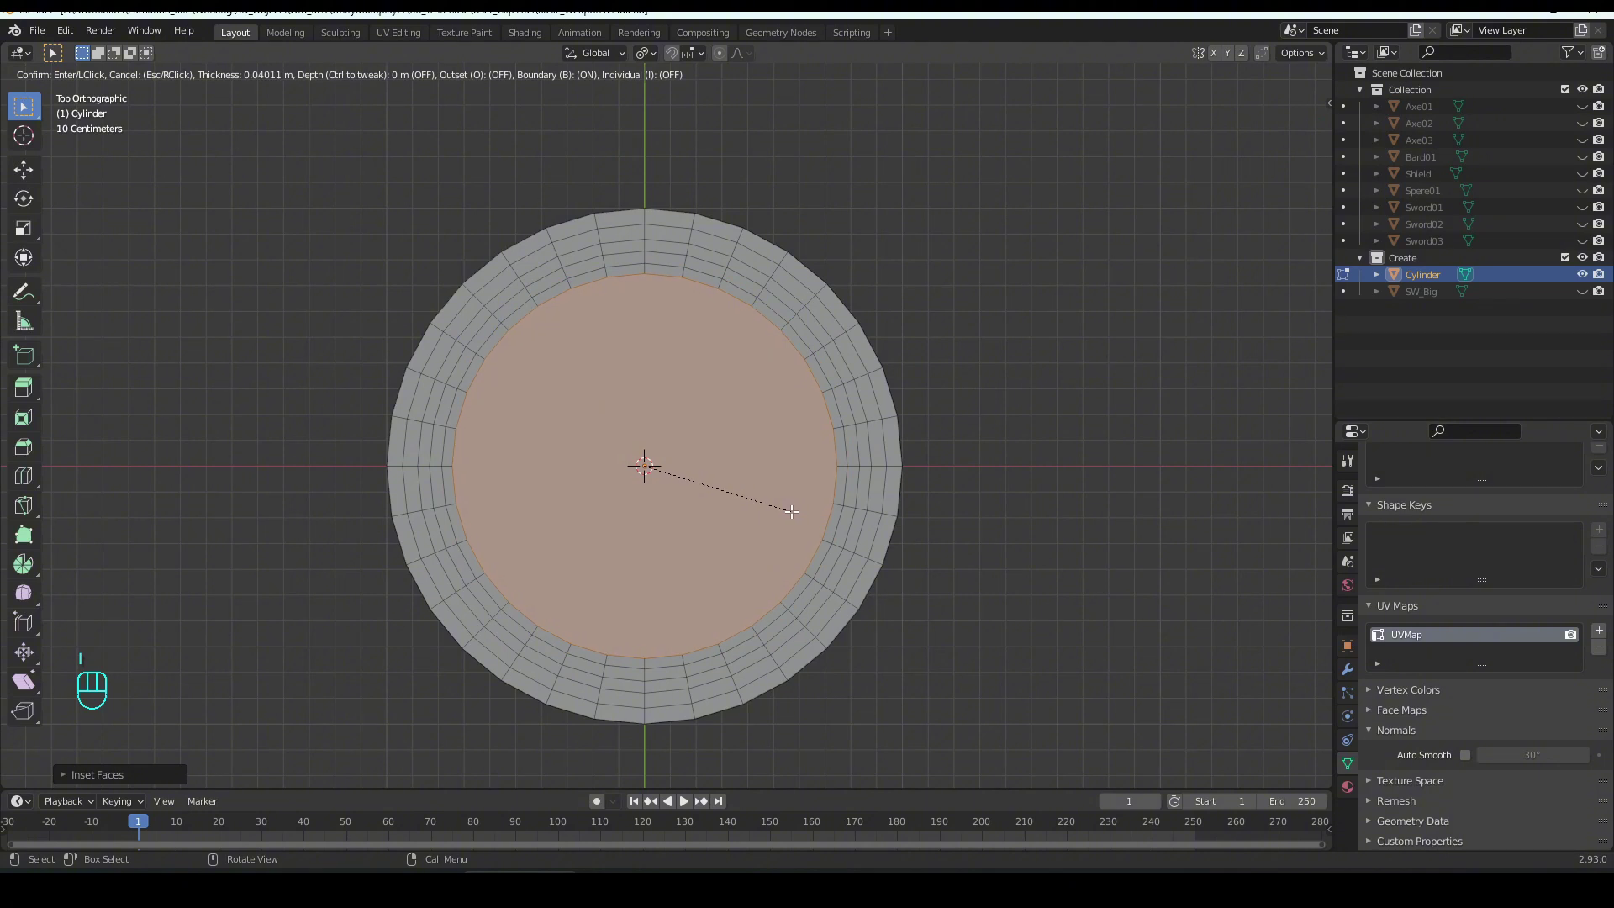
pyautogui.click(793, 511)
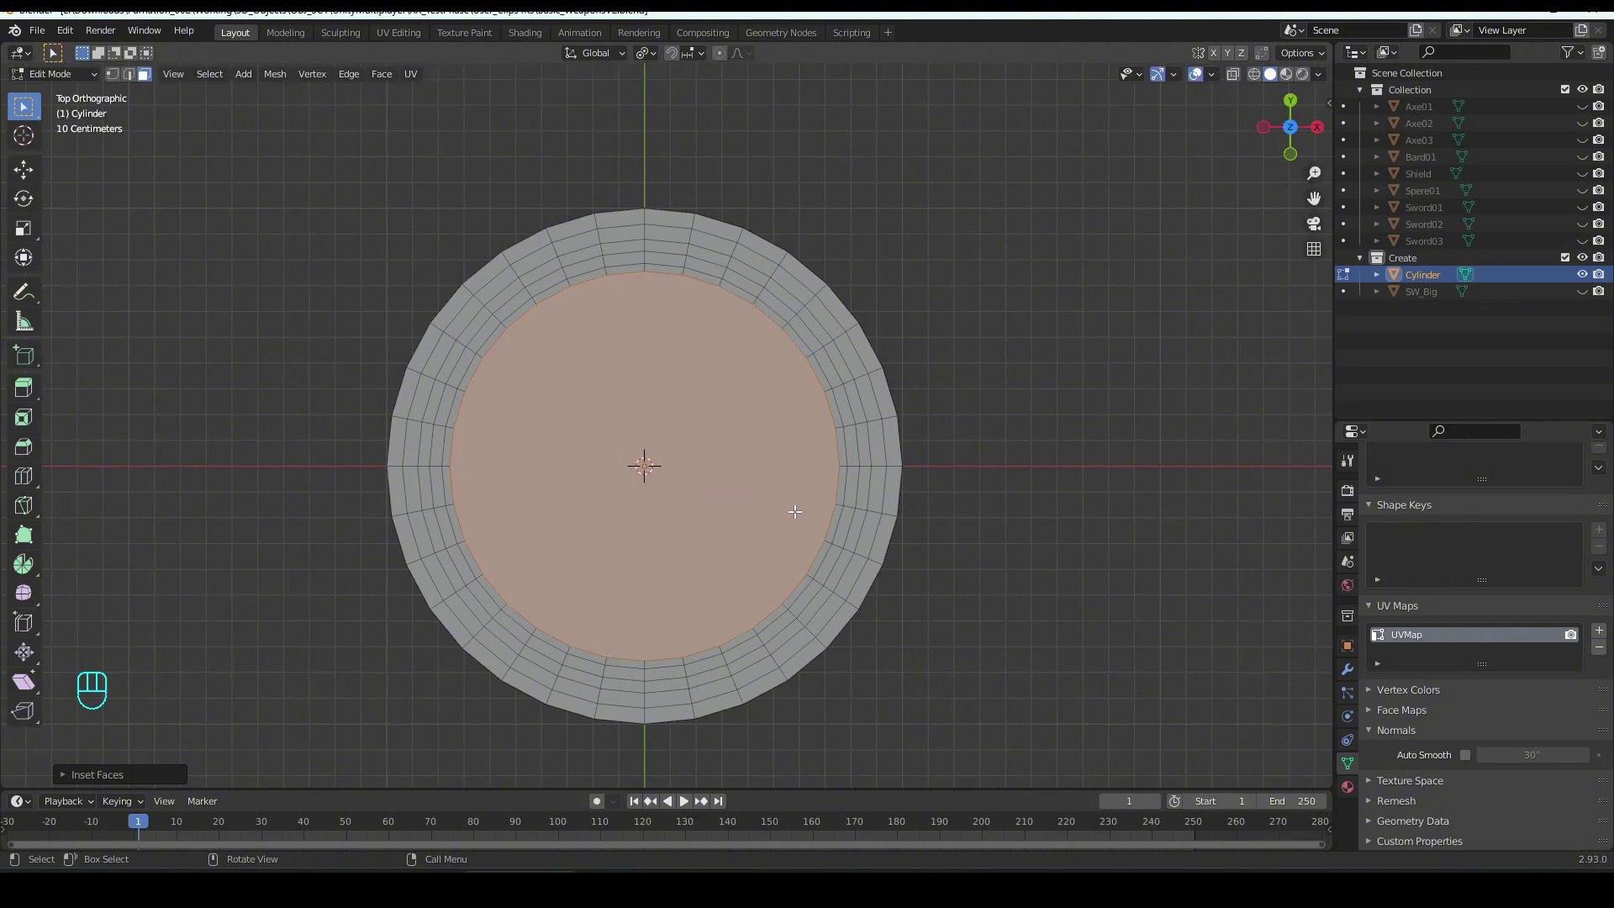
# - Undo the five insets on the cylinder's top face
pyautogui.hotkey('ctrl', 'z')
pyautogui.hotkey('ctrl', 'z')
pyautogui.hotkey('ctrl', 'z')
pyautogui.hotkey('ctrl', 'z')
pyautogui.hotkey('ctrl', 'z')
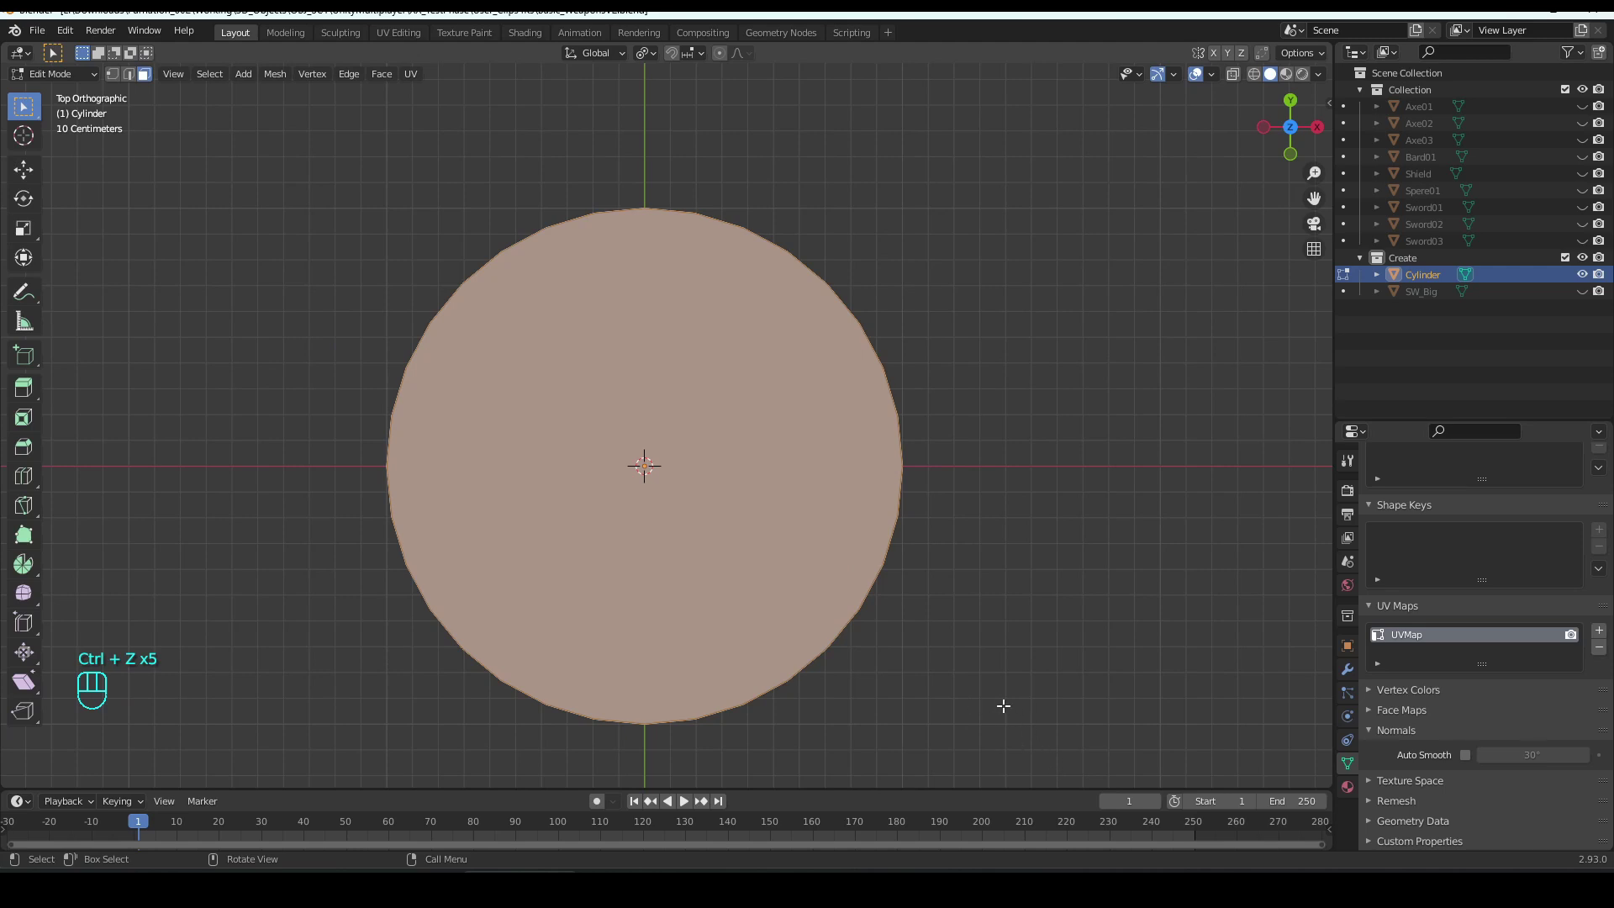
pyautogui.hotkey('ctrl', 'r')
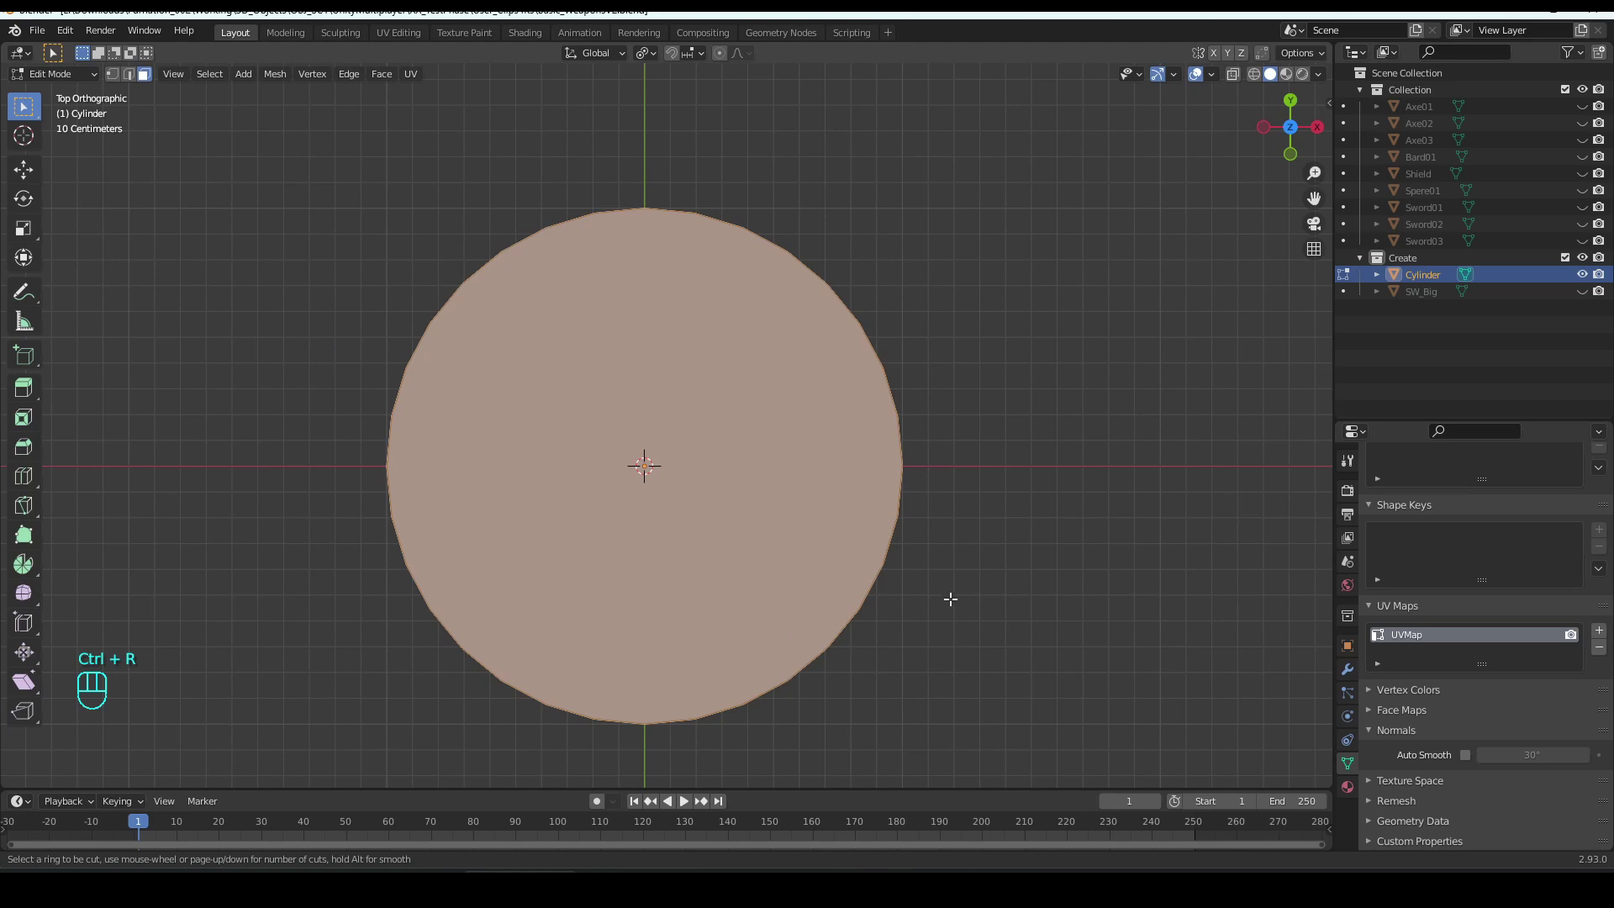
pyautogui.press('Escape')
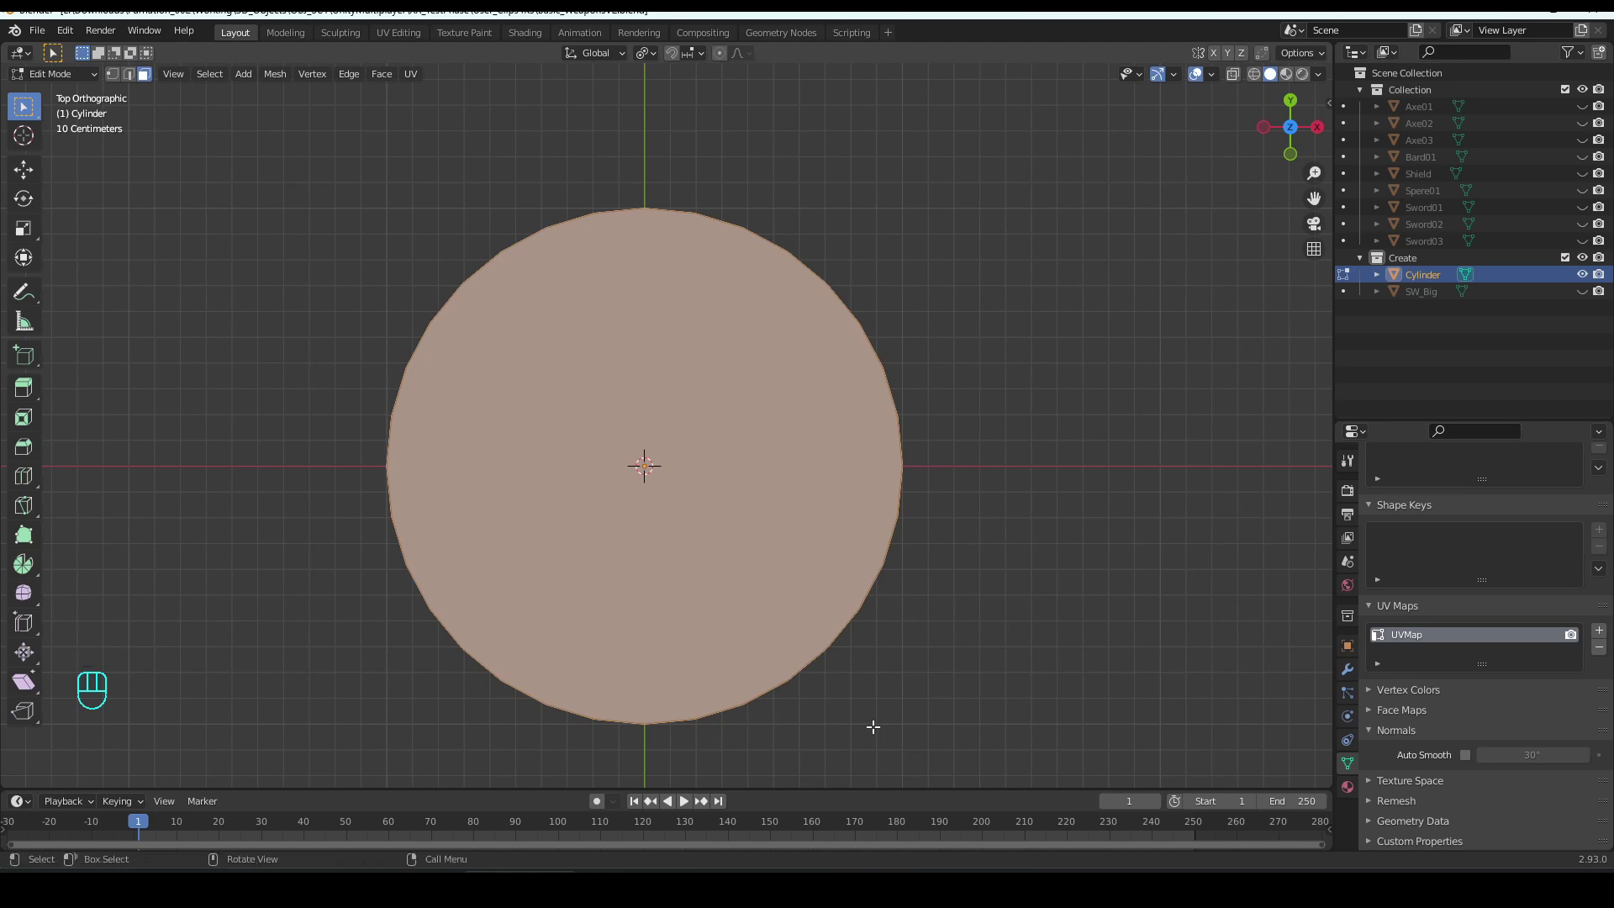
pyautogui.moveTo(871, 732); pyautogui.dragTo(776, 637, button='middle')
pyautogui.click(882, 681)
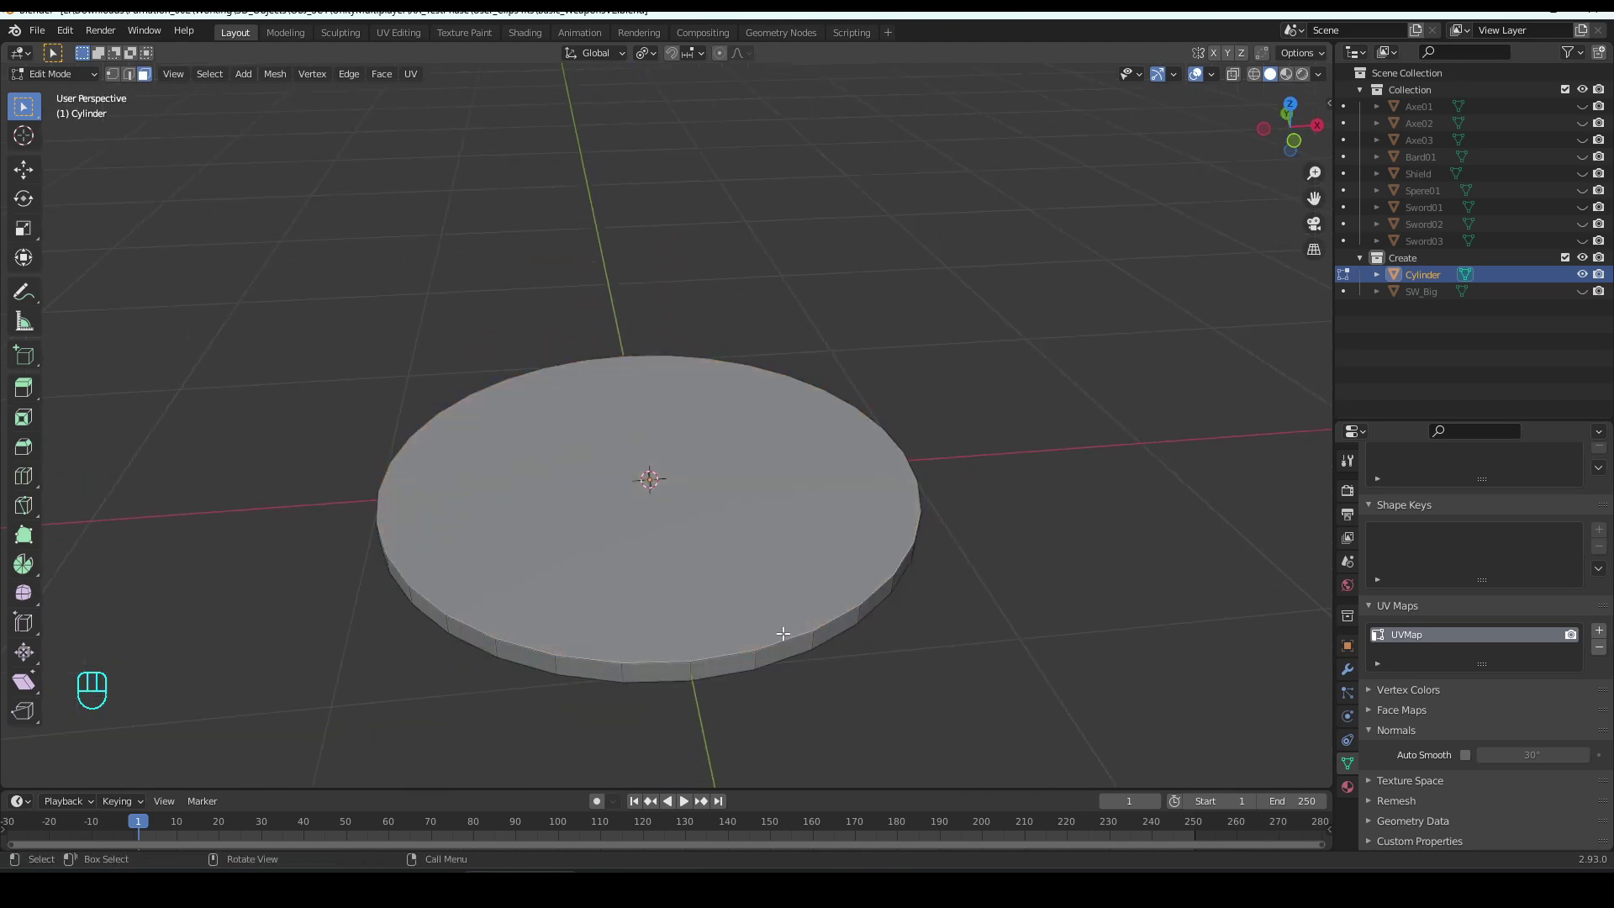
pyautogui.hotkey('ctrl', 'r')
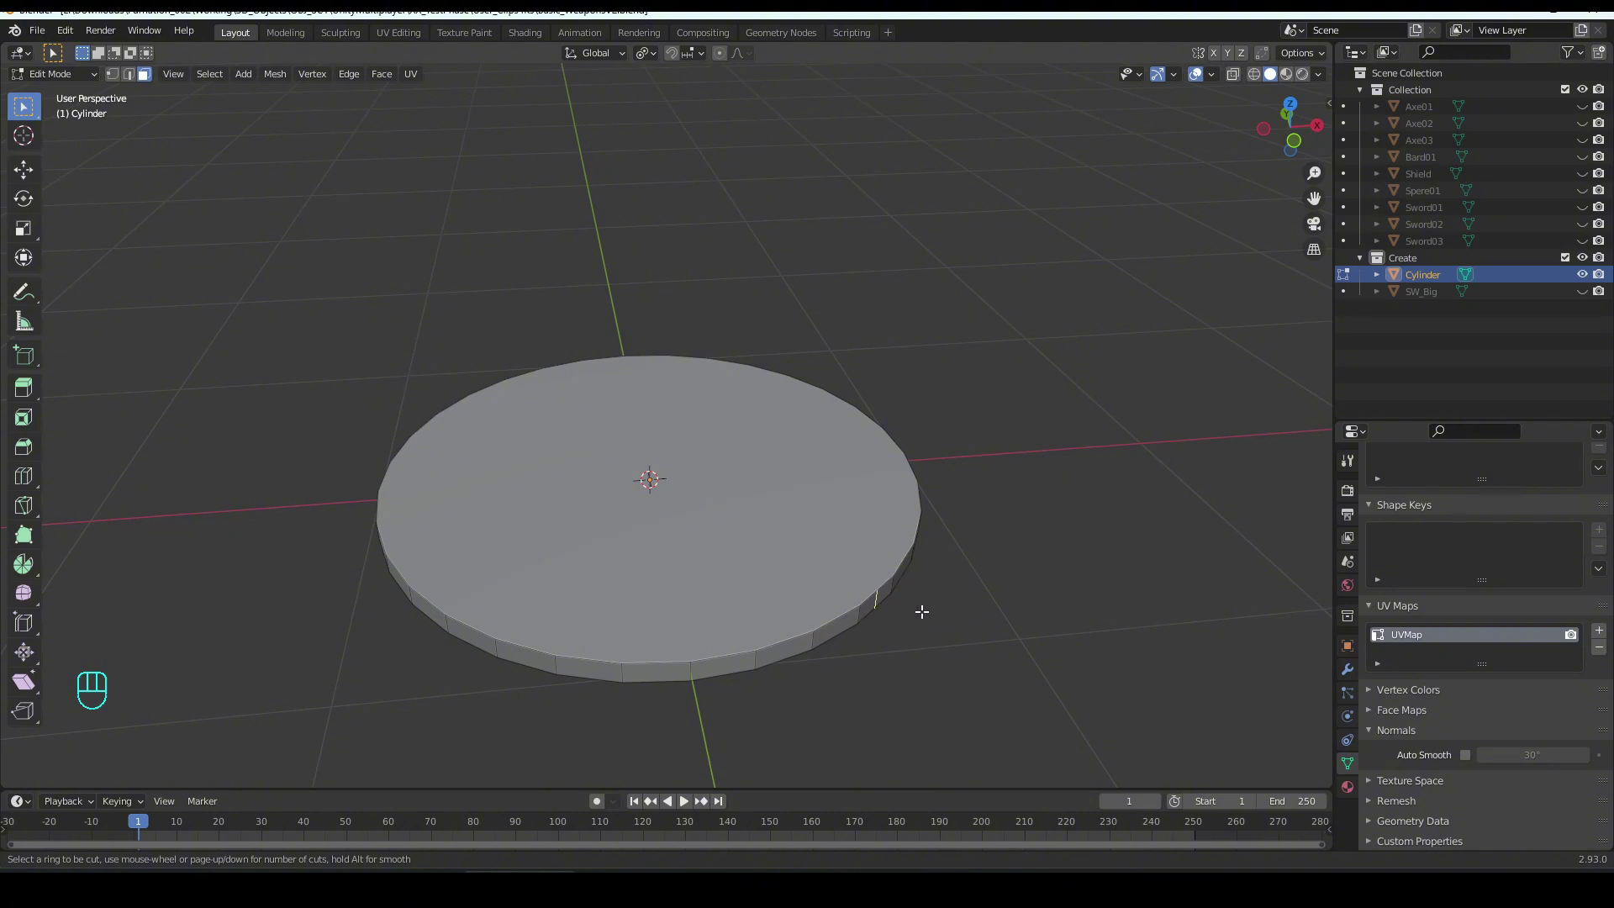
pyautogui.rightClick(941, 599)
# - Inset the disc's top face eight times in succession, about 0.07 to 0.11 m each, forming concentric rings around a small central face
pyautogui.moveTo(941, 598)
pyautogui.mouseDown(button='middle')
pyautogui.moveTo(905, 621)
pyautogui.moveTo(930, 601)
pyautogui.mouseUp(button='middle')
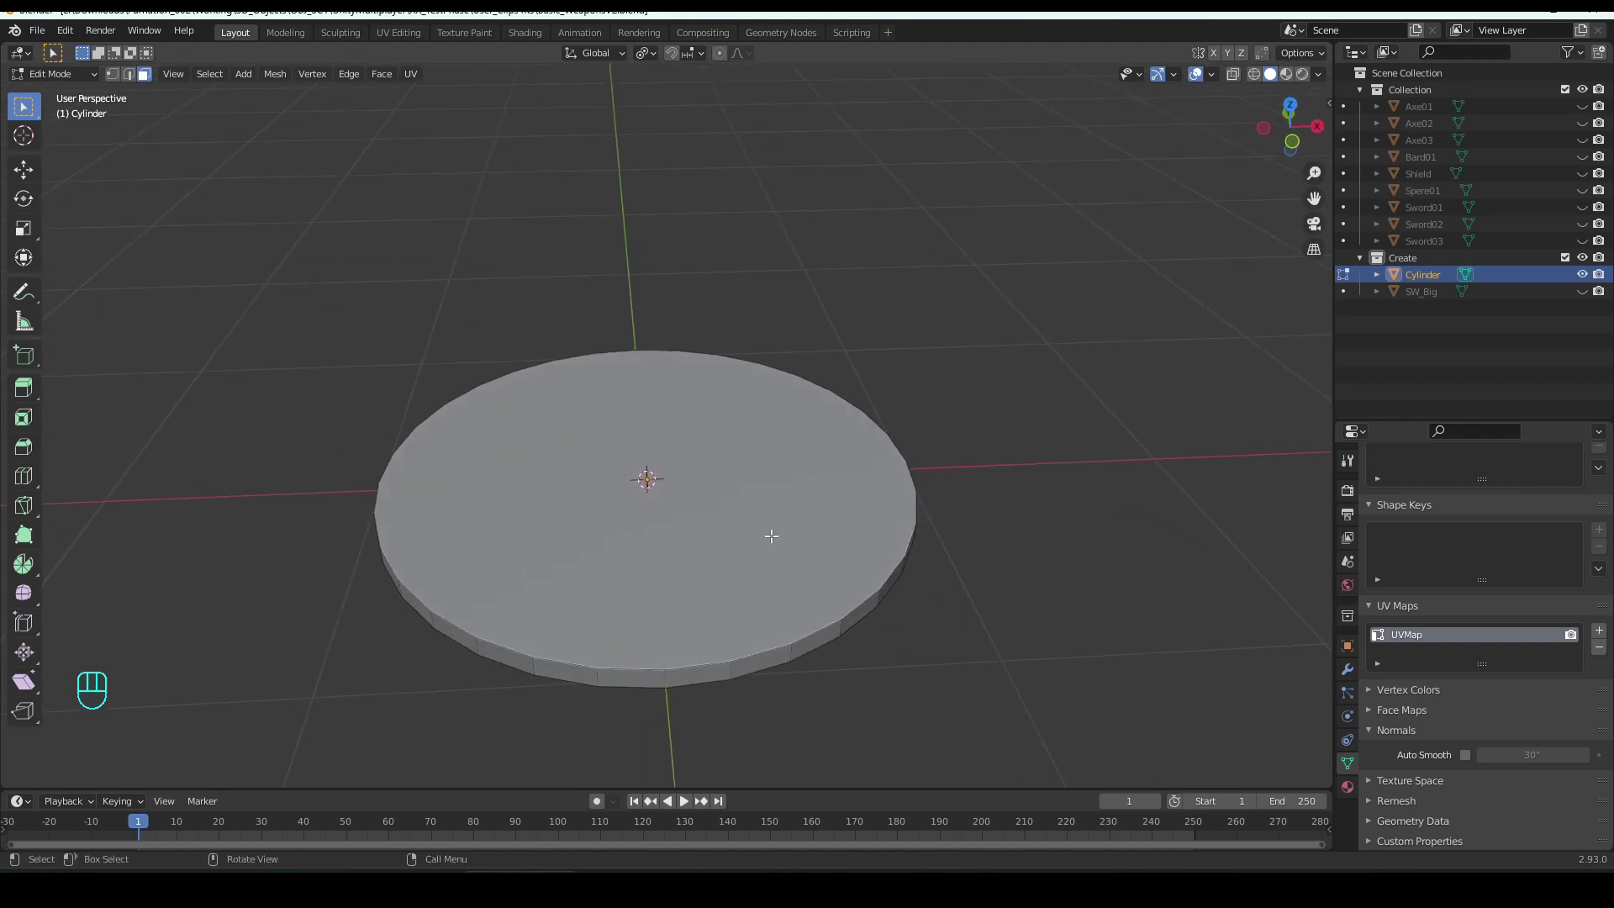
pyautogui.click(771, 535)
pyautogui.press('i')
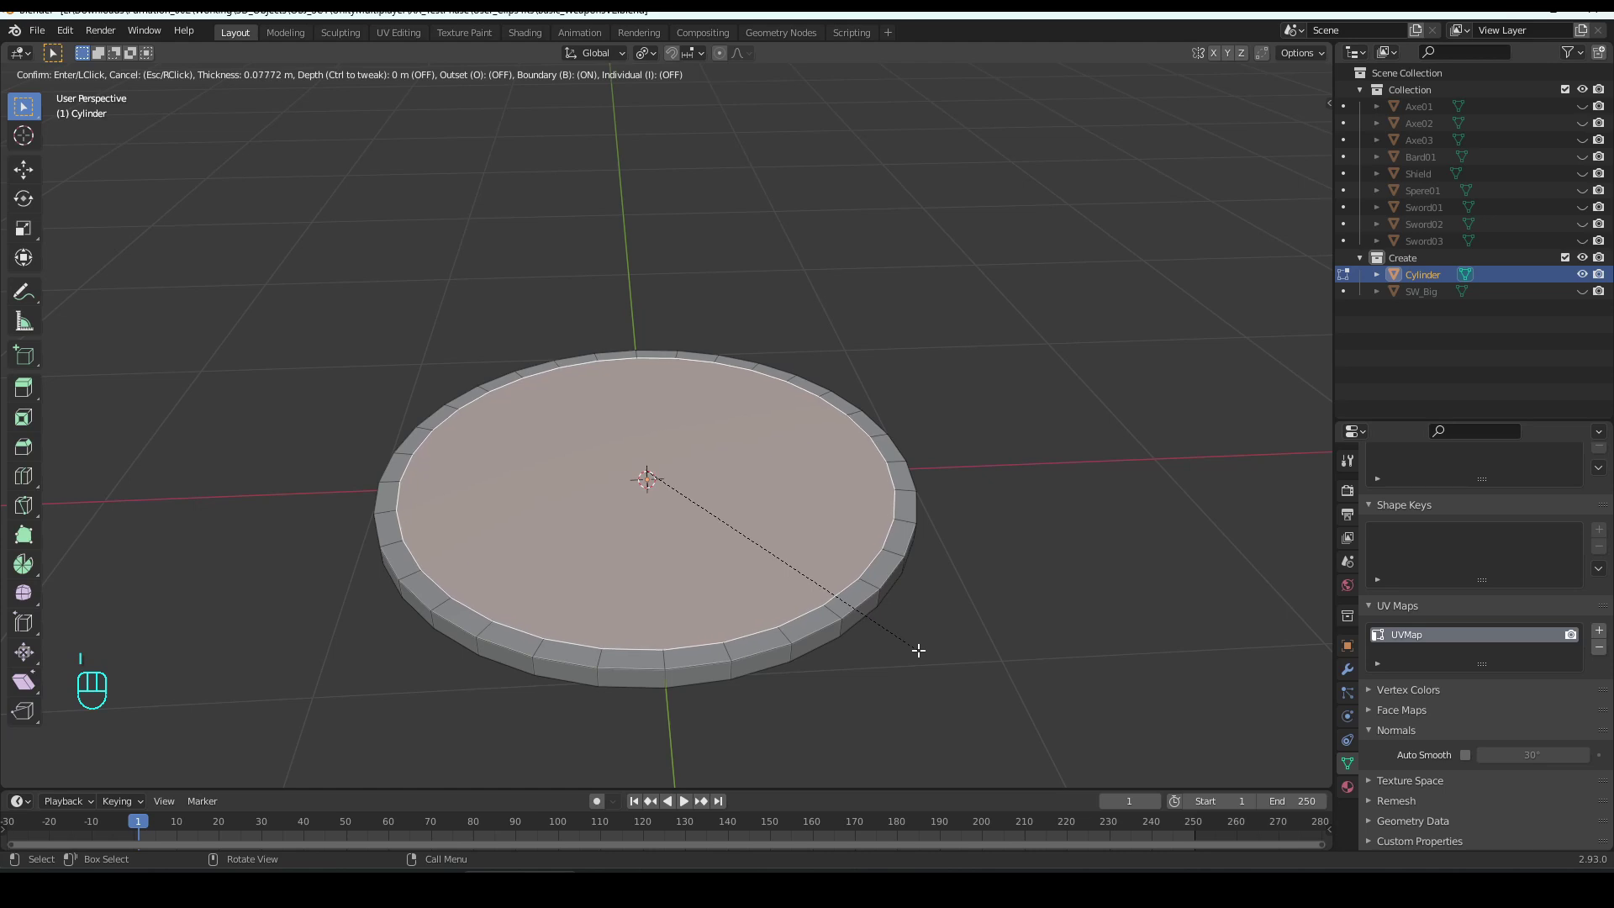
pyautogui.click(918, 651)
pyautogui.press('i')
pyautogui.click(890, 633)
pyautogui.press('i')
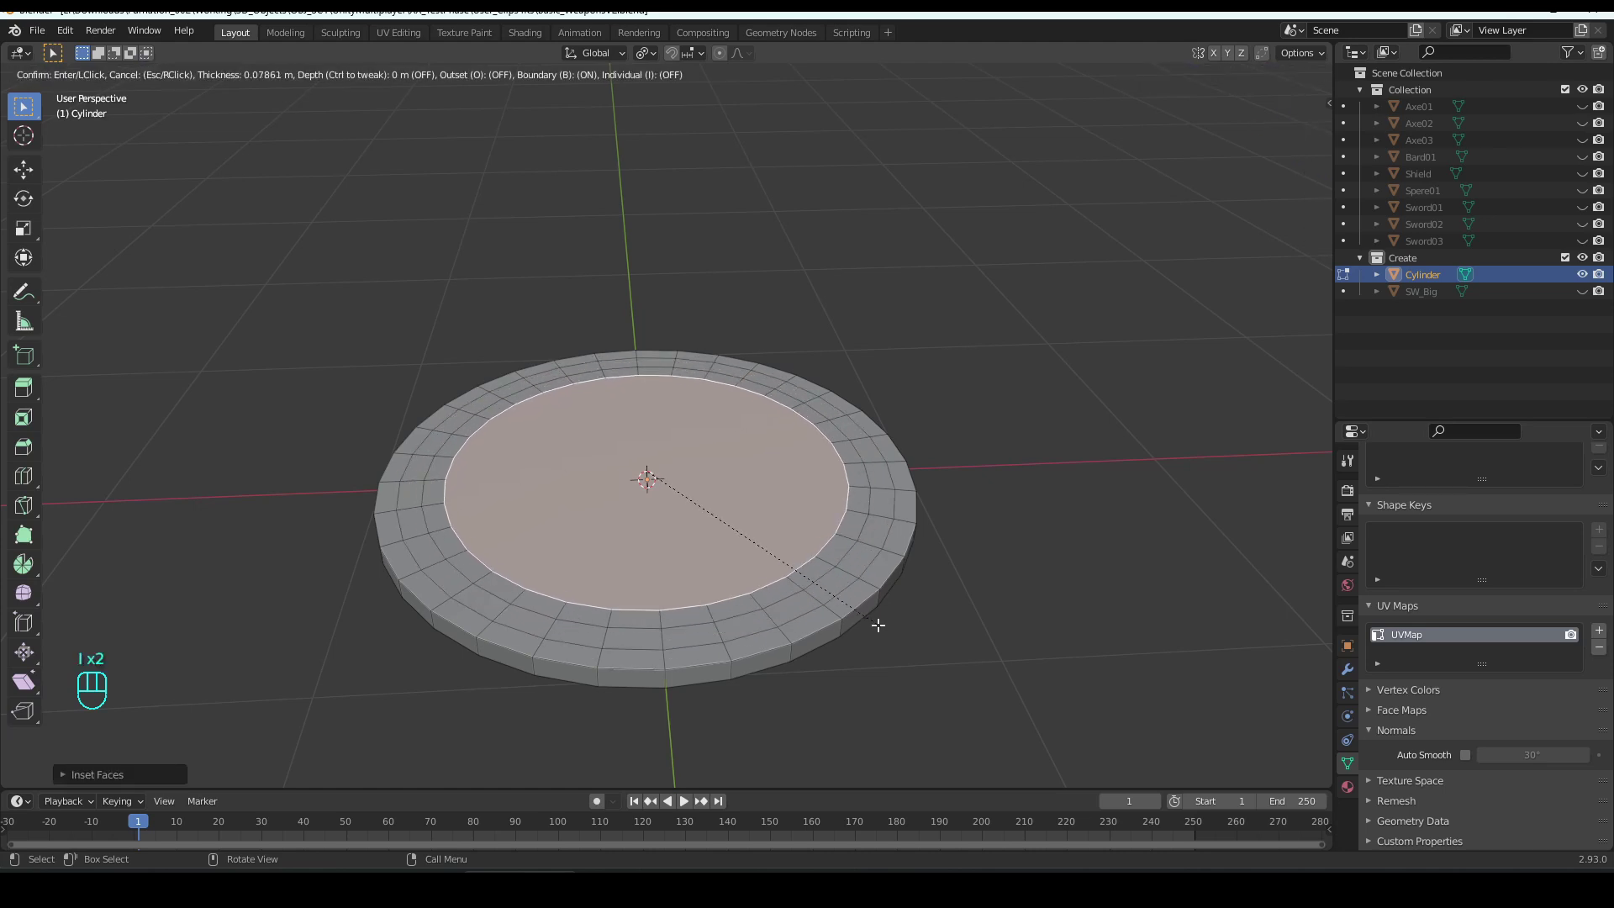
pyautogui.click(877, 623)
pyautogui.press('i')
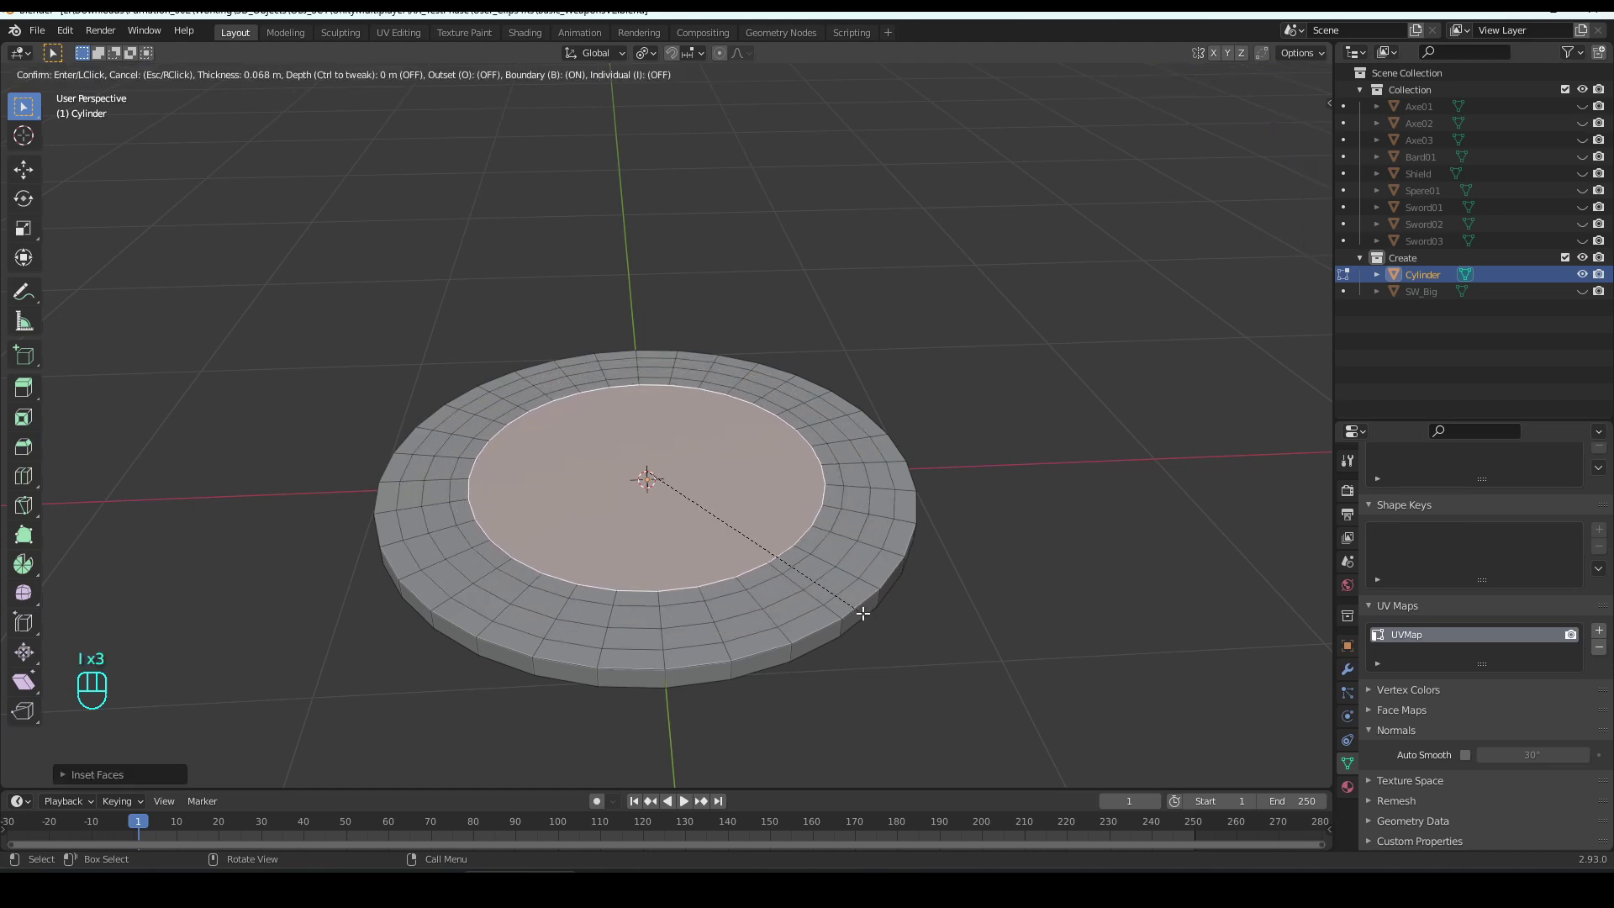
pyautogui.click(857, 611)
pyautogui.press('i')
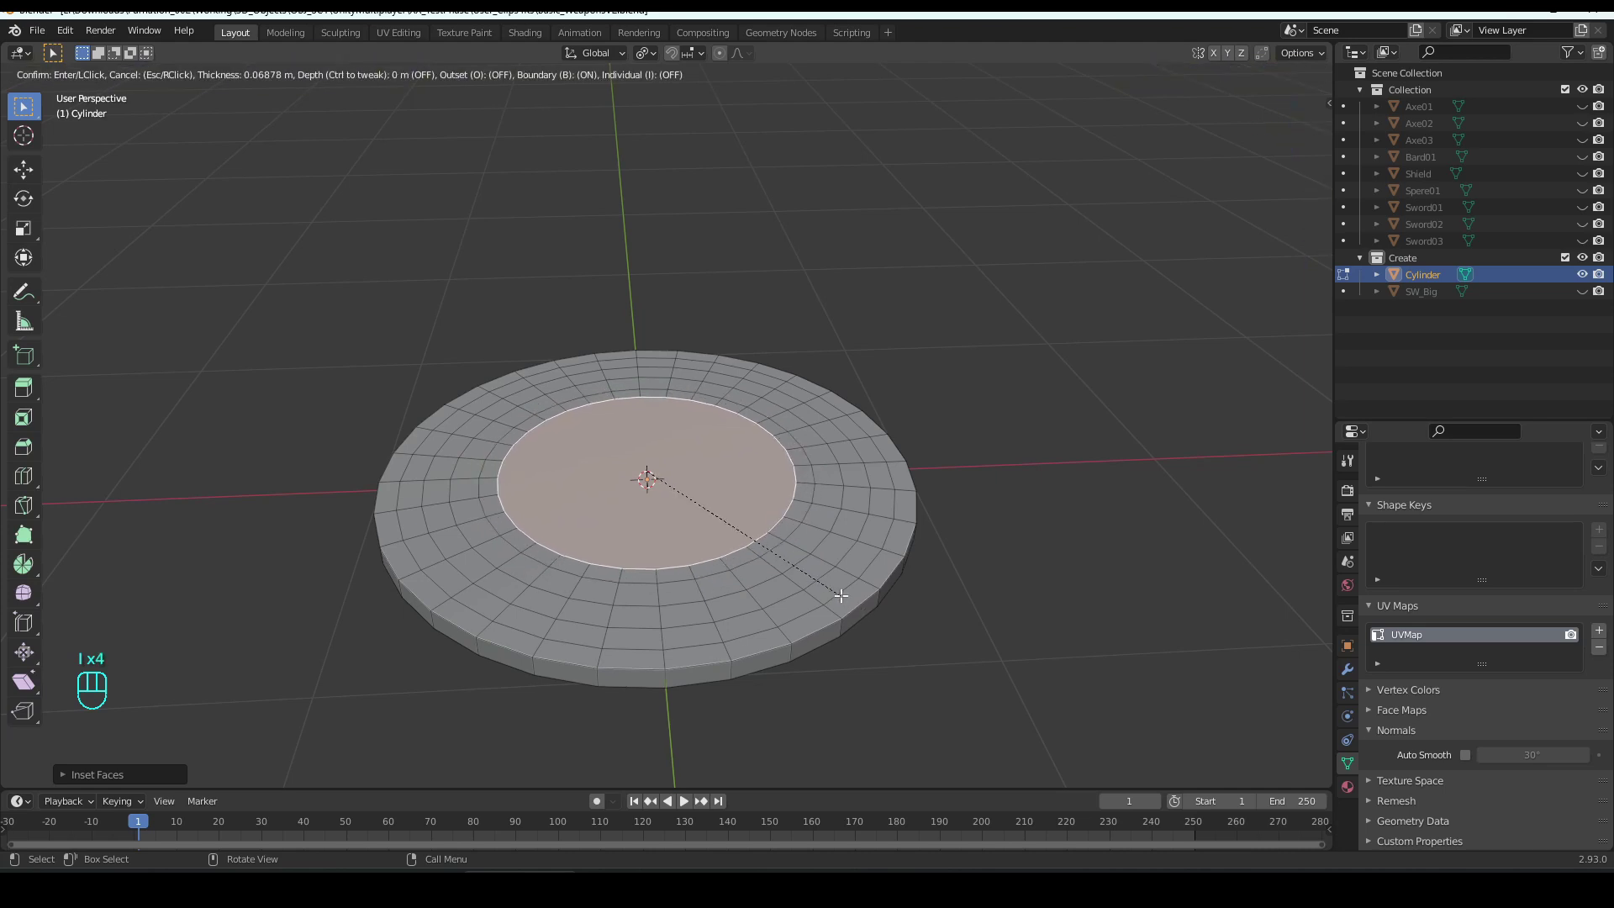
pyautogui.click(832, 590)
pyautogui.press('i')
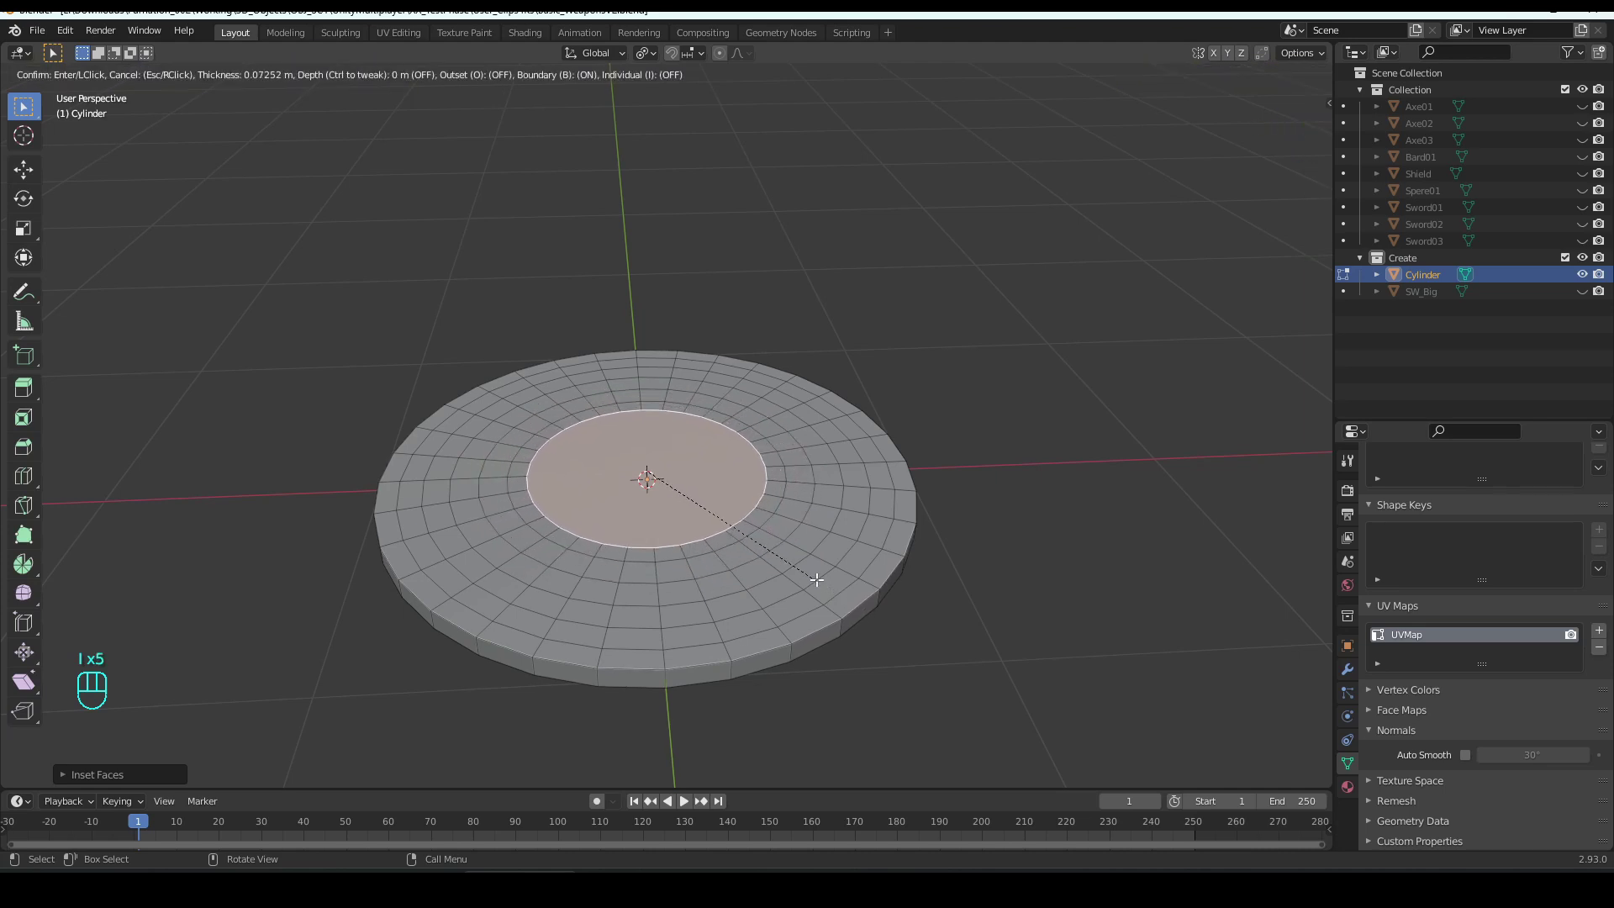
pyautogui.click(808, 573)
pyautogui.press('i')
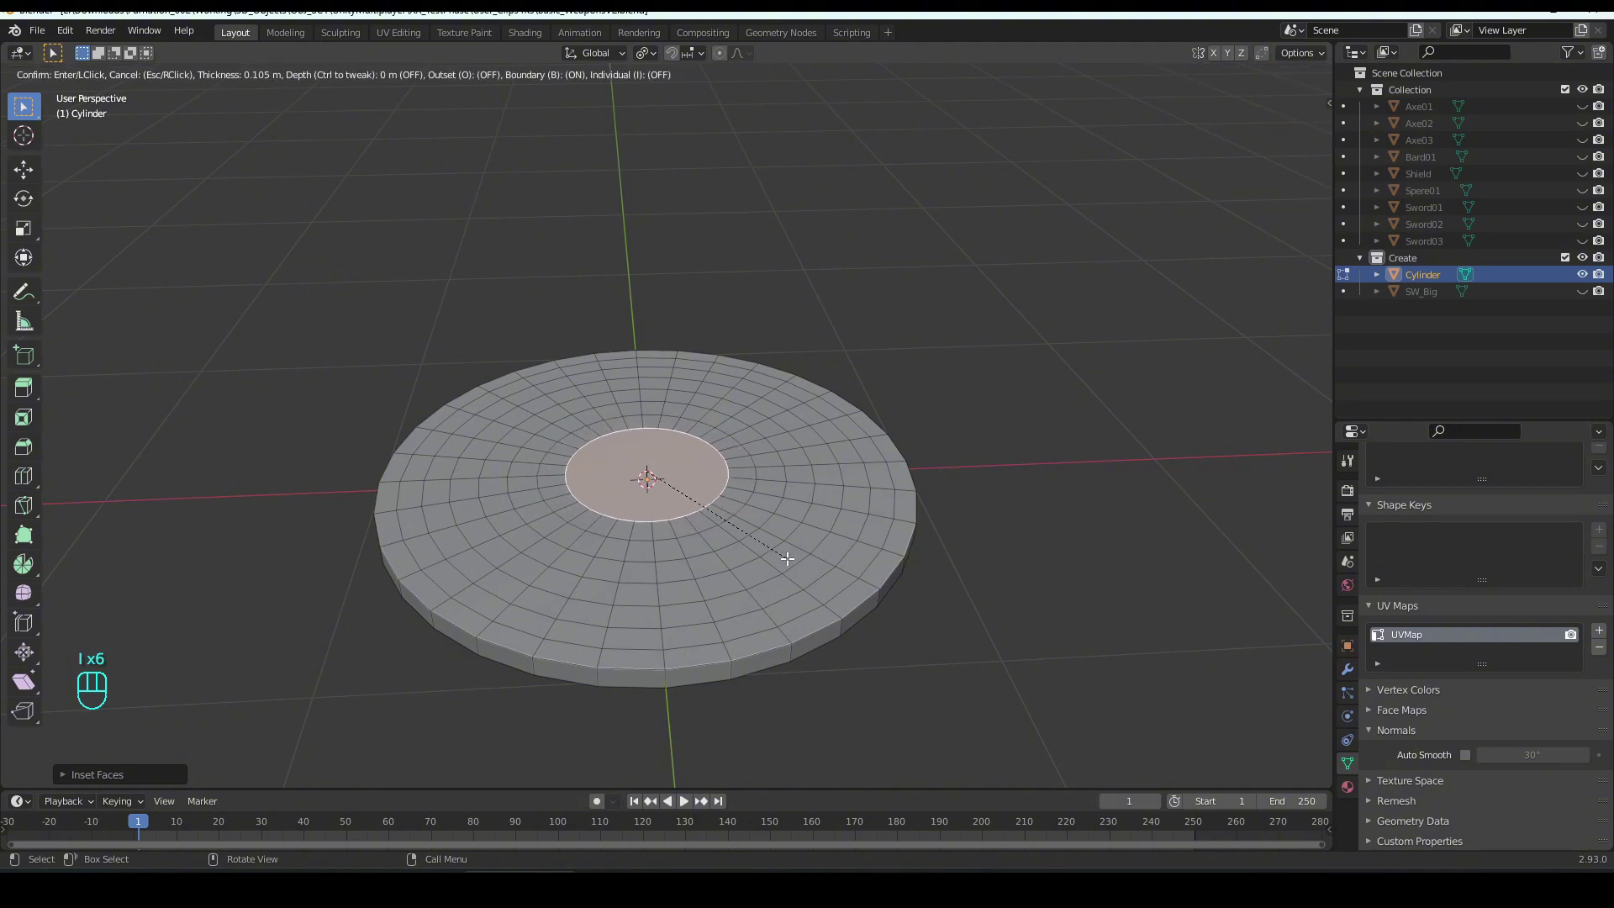
pyautogui.click(783, 557)
pyautogui.press('i')
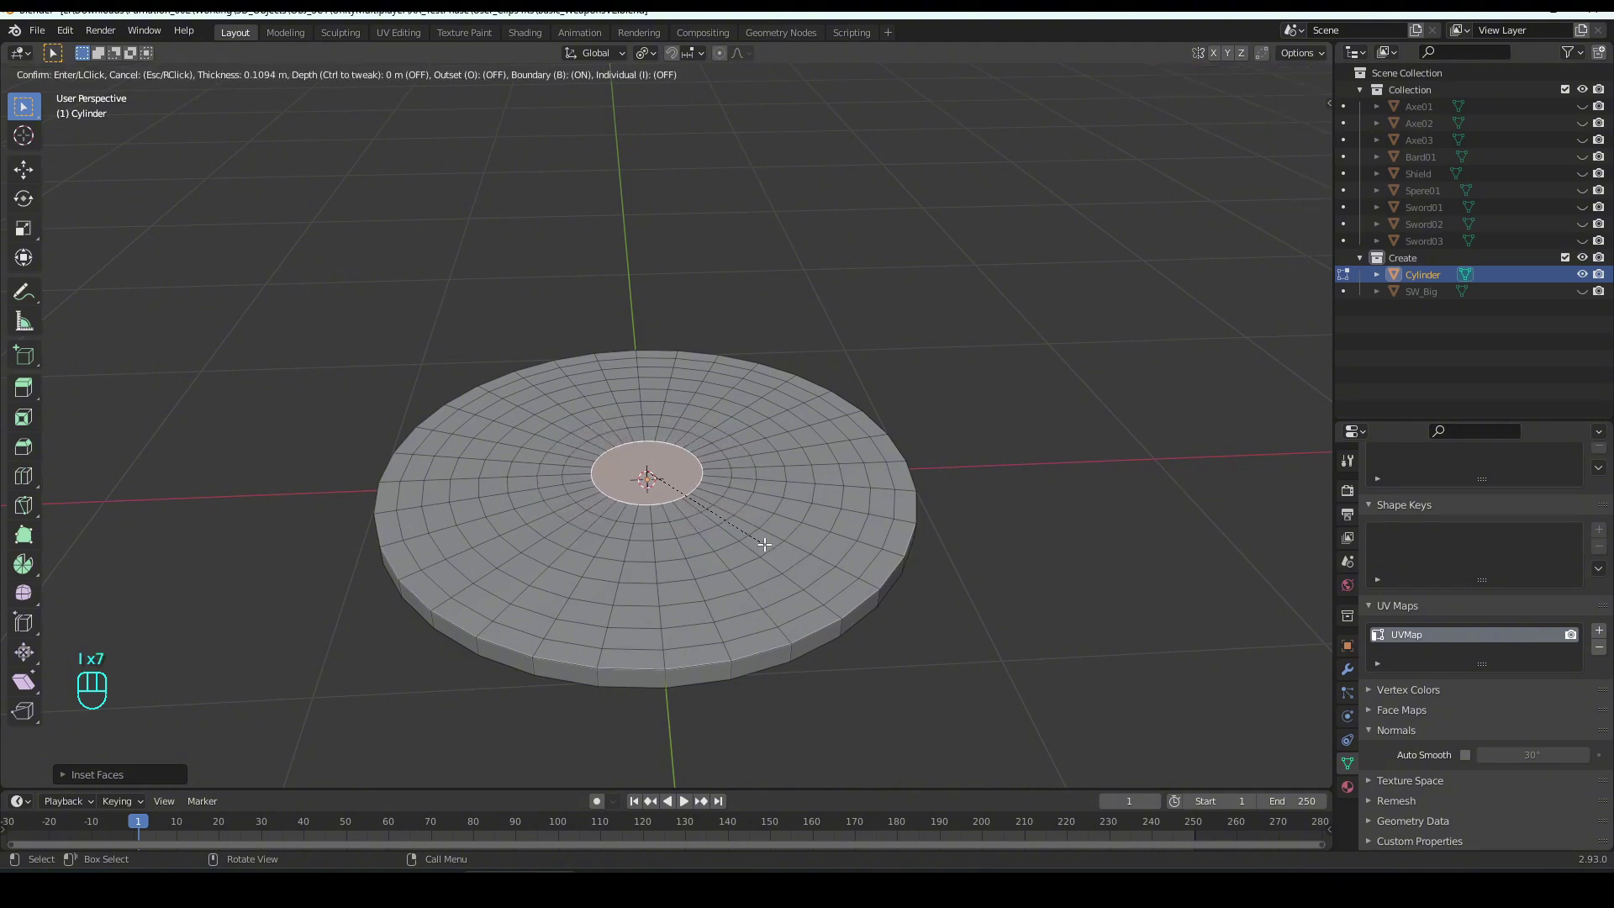
pyautogui.click(769, 546)
# - Raise the small central face about 0.38 m along Z with smooth proportional editing at size 1.33 to dome the disc
pyautogui.scroll(4, 774, 551)
pyautogui.moveTo(774, 550); pyautogui.dragTo(725, 526, button='middle')
pyautogui.scroll(-3, 743, 575)
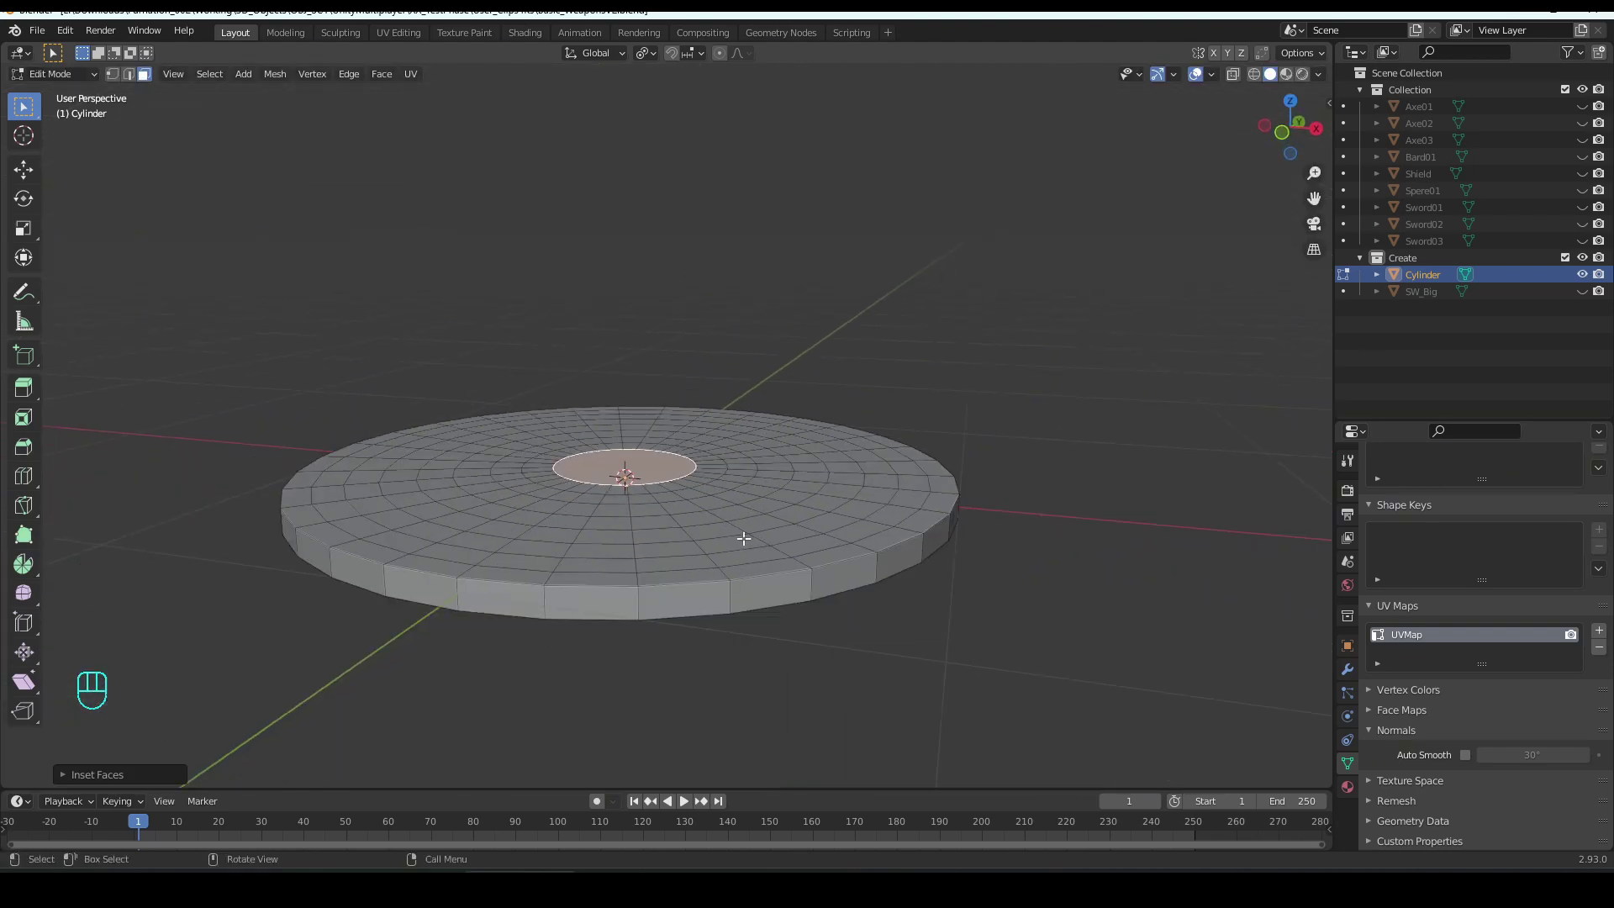
pyautogui.press('o')
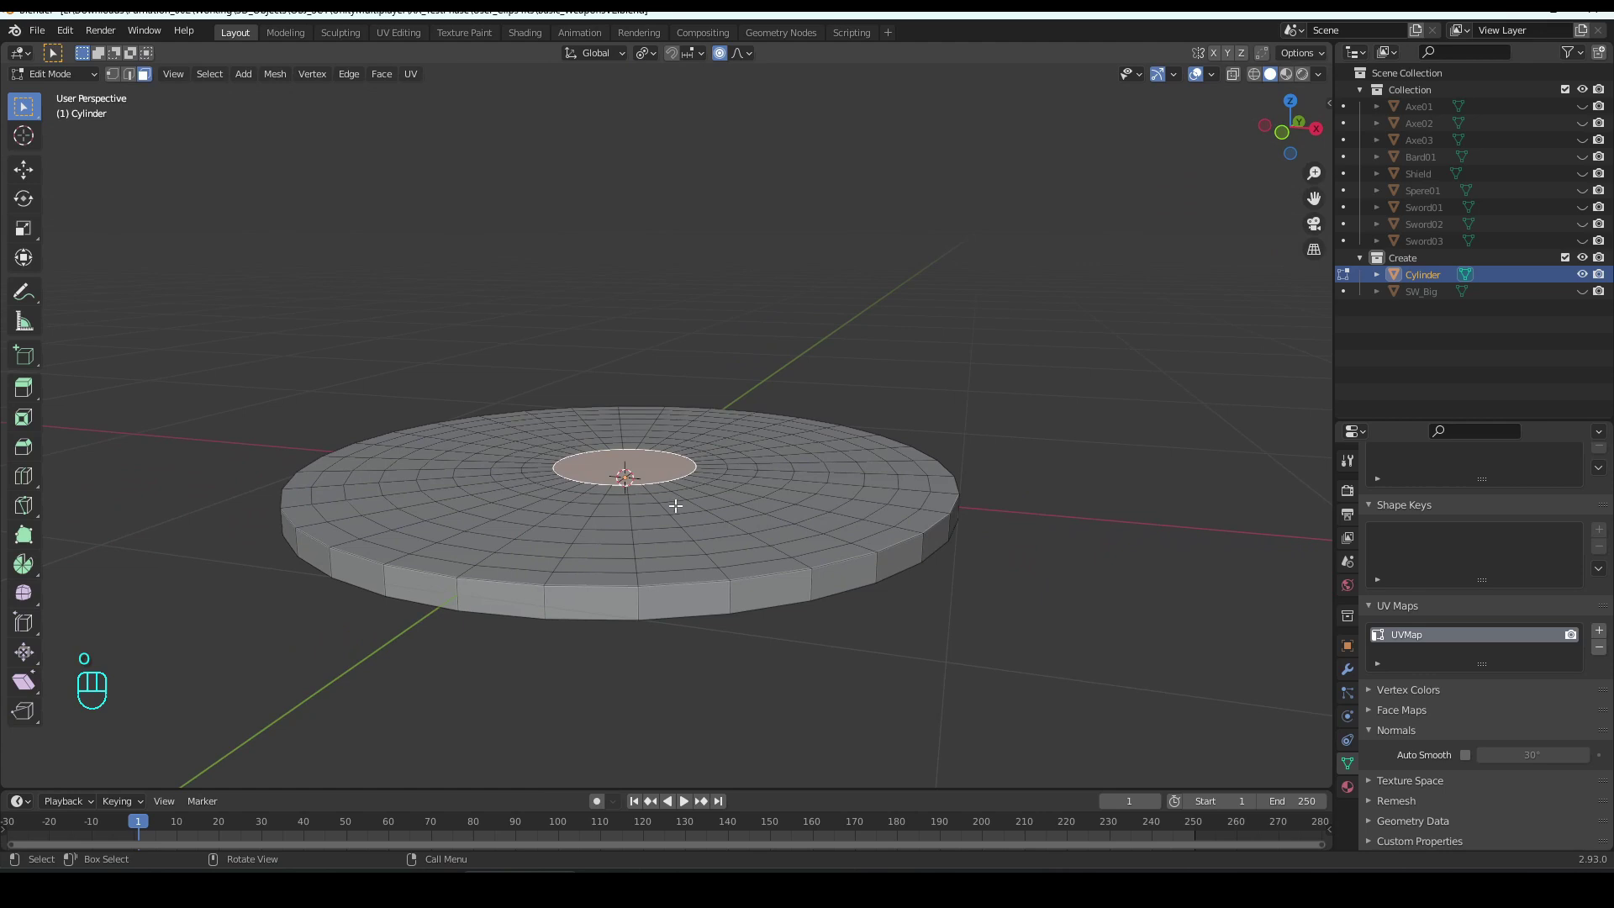
pyautogui.press('g')
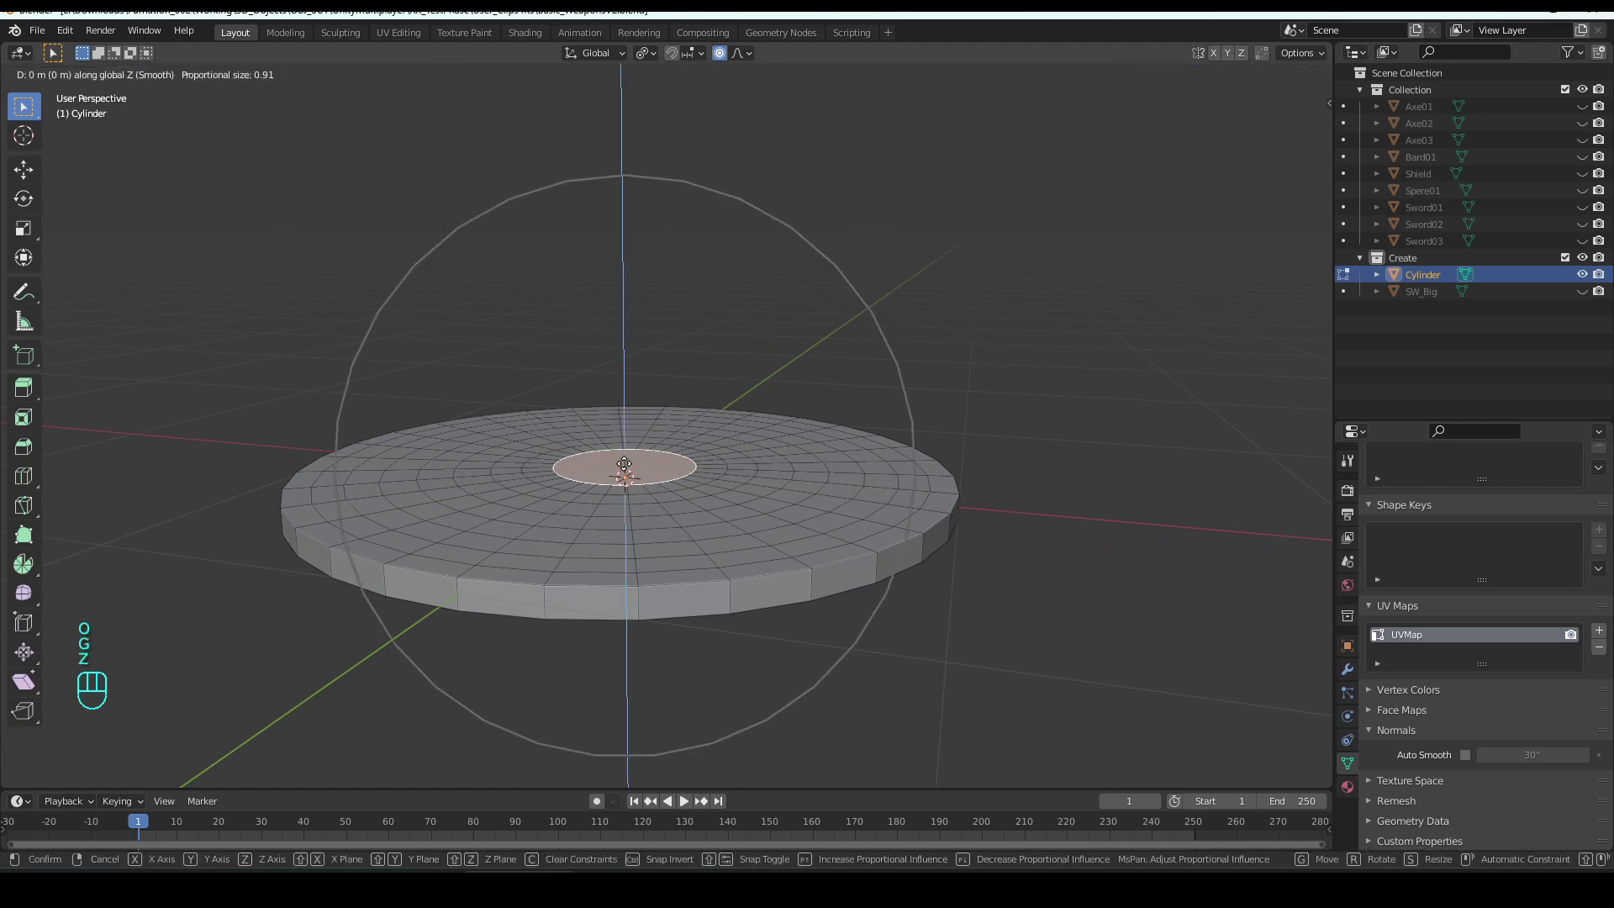
pyautogui.press('z')
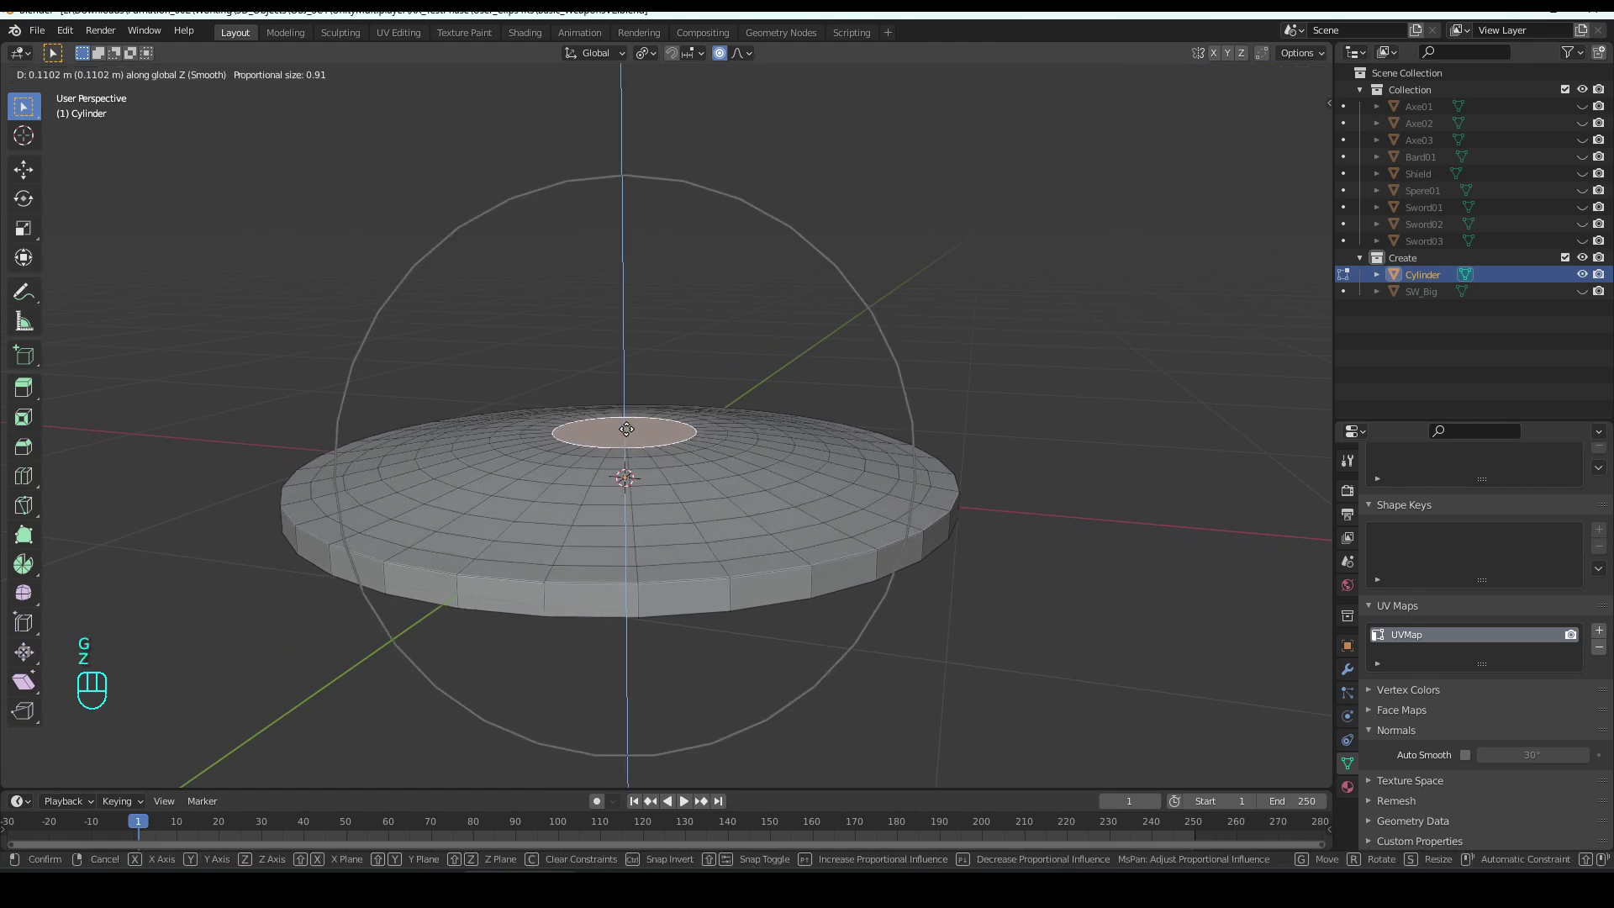
pyautogui.press('z')
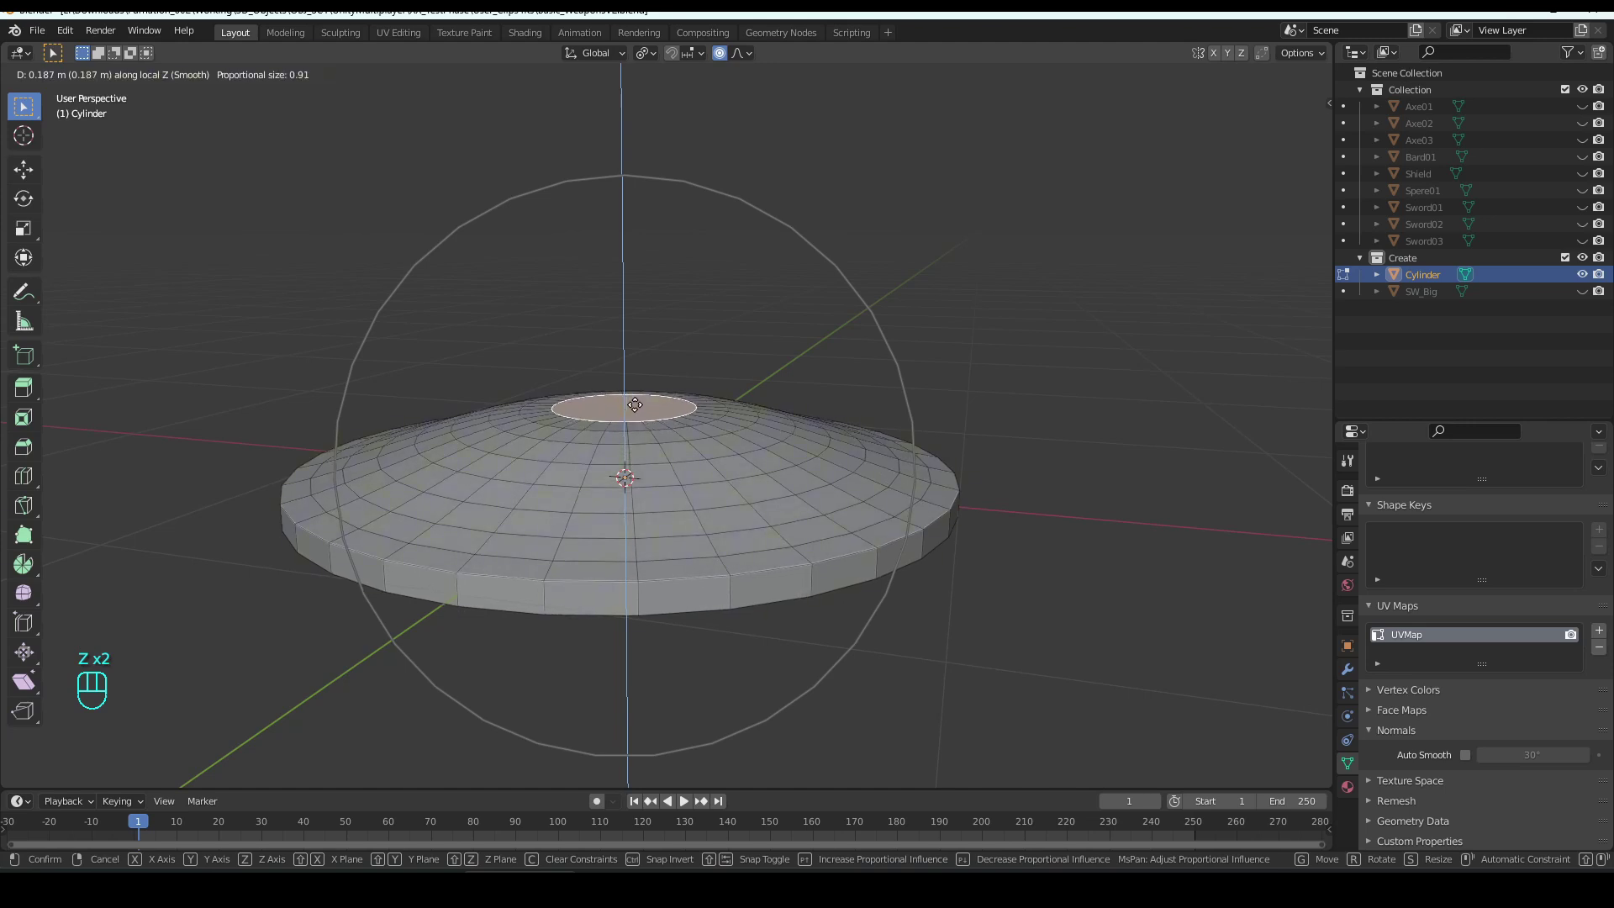
pyautogui.scroll(-4, 647, 370)
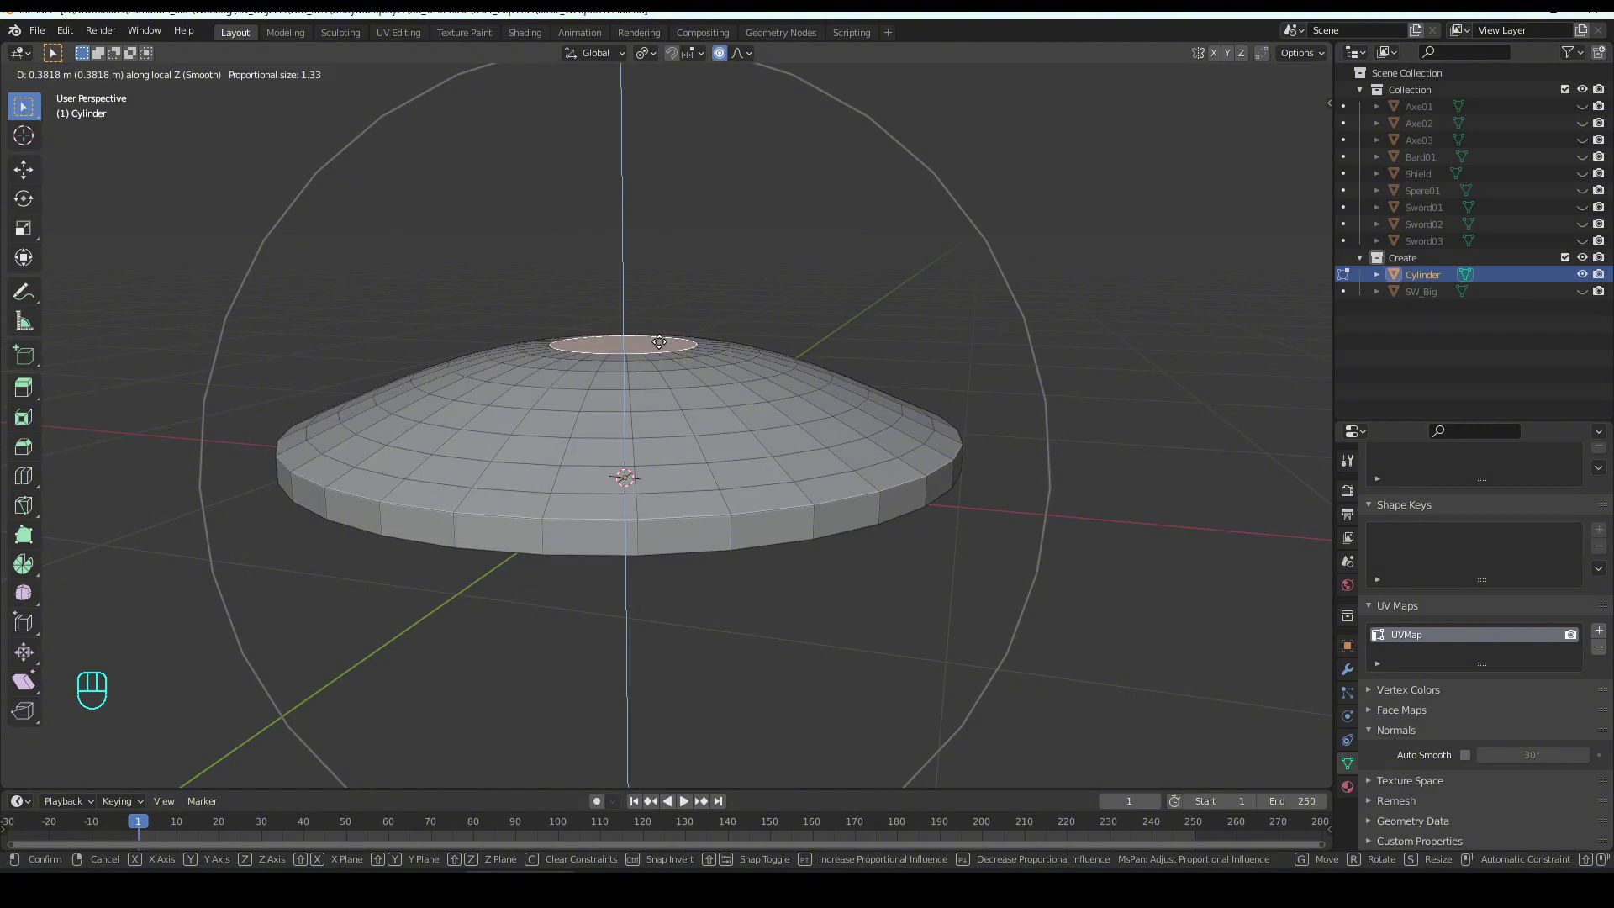
pyautogui.click(658, 342)
# - Turn off proportional editing and extrude the dome's central face upward about 0.1 m to form a boss
pyautogui.moveTo(659, 342); pyautogui.dragTo(691, 447, button='middle')
pyautogui.scroll(3, 731, 458)
pyautogui.press('o')
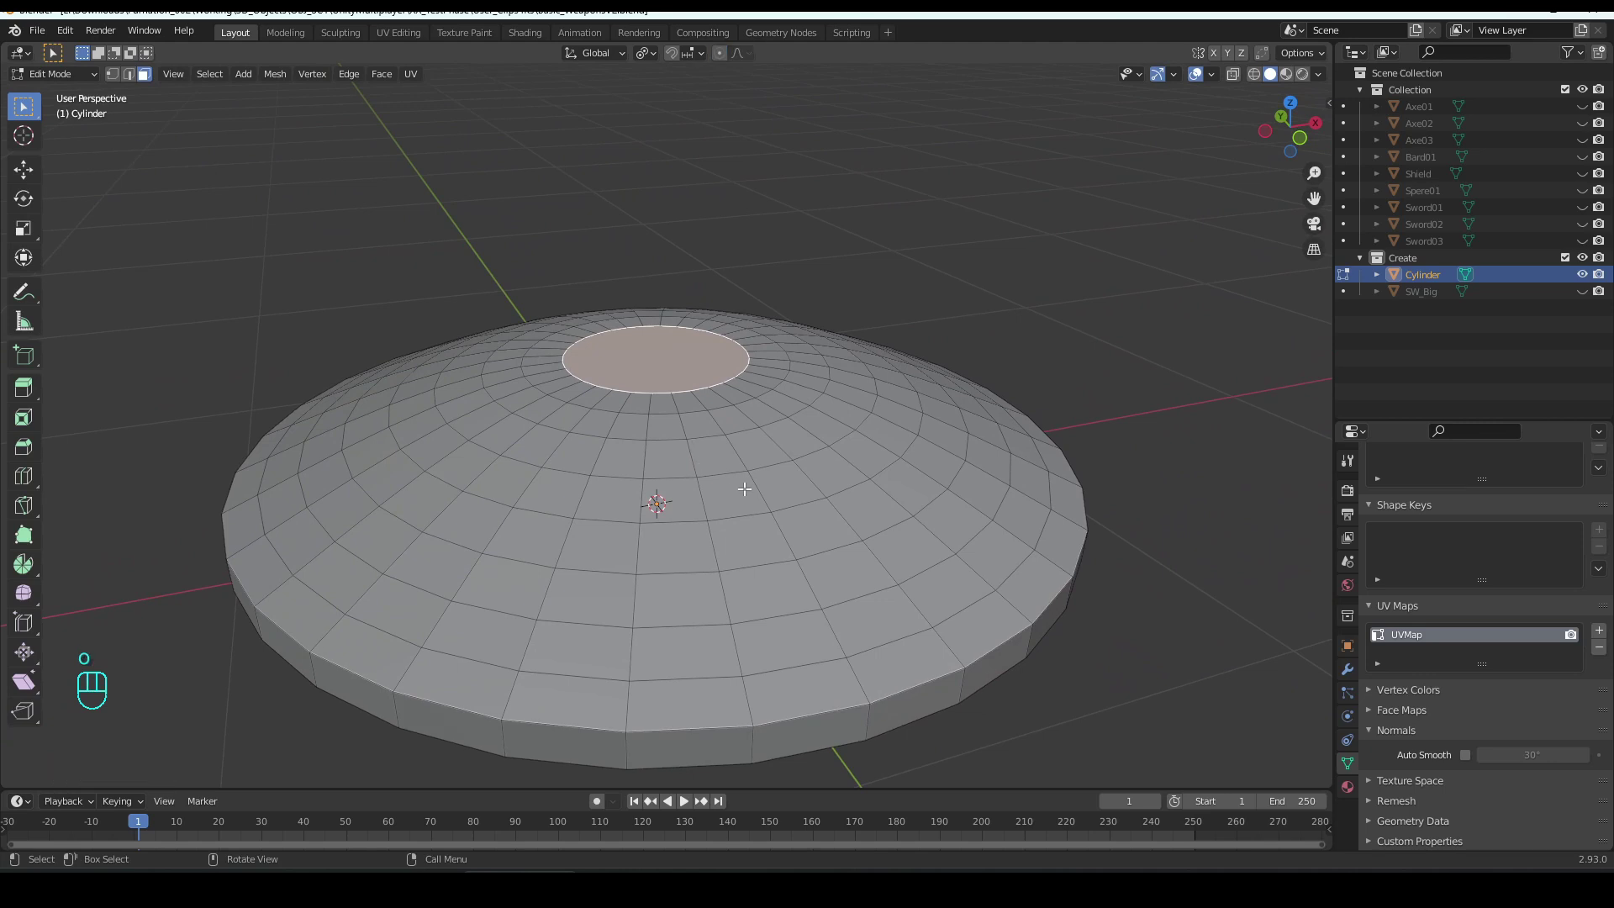
pyautogui.press('e')
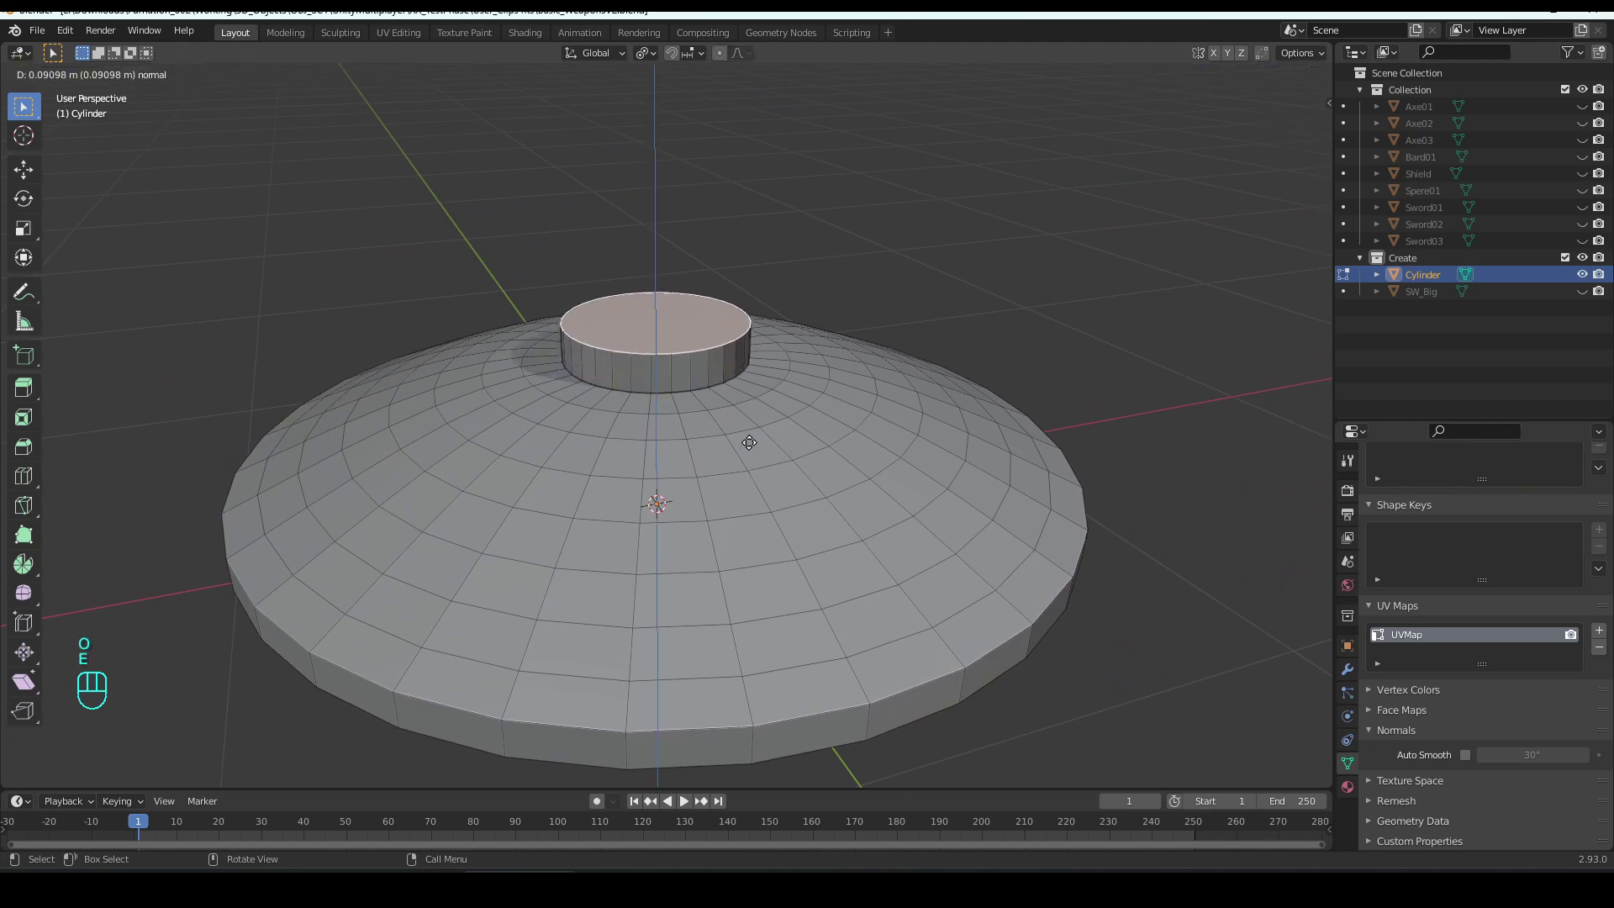
pyautogui.click(748, 431)
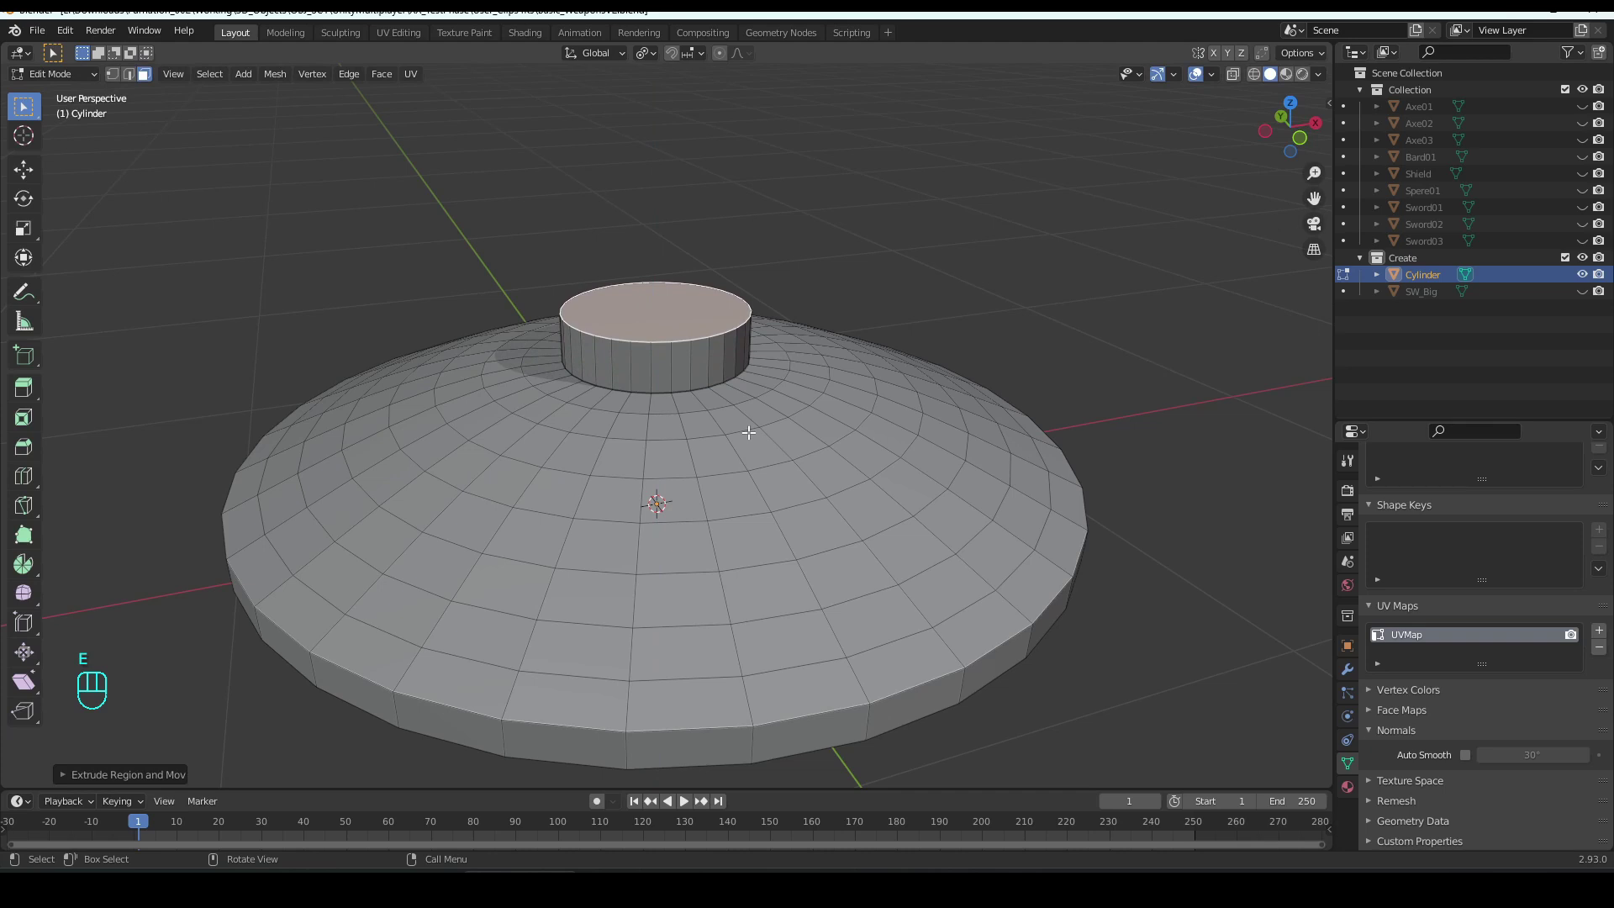
# - Bevel the boss's top rim with 8 segments and a width of about 0.11 m
pyautogui.hotkey('ctrl', 'b')
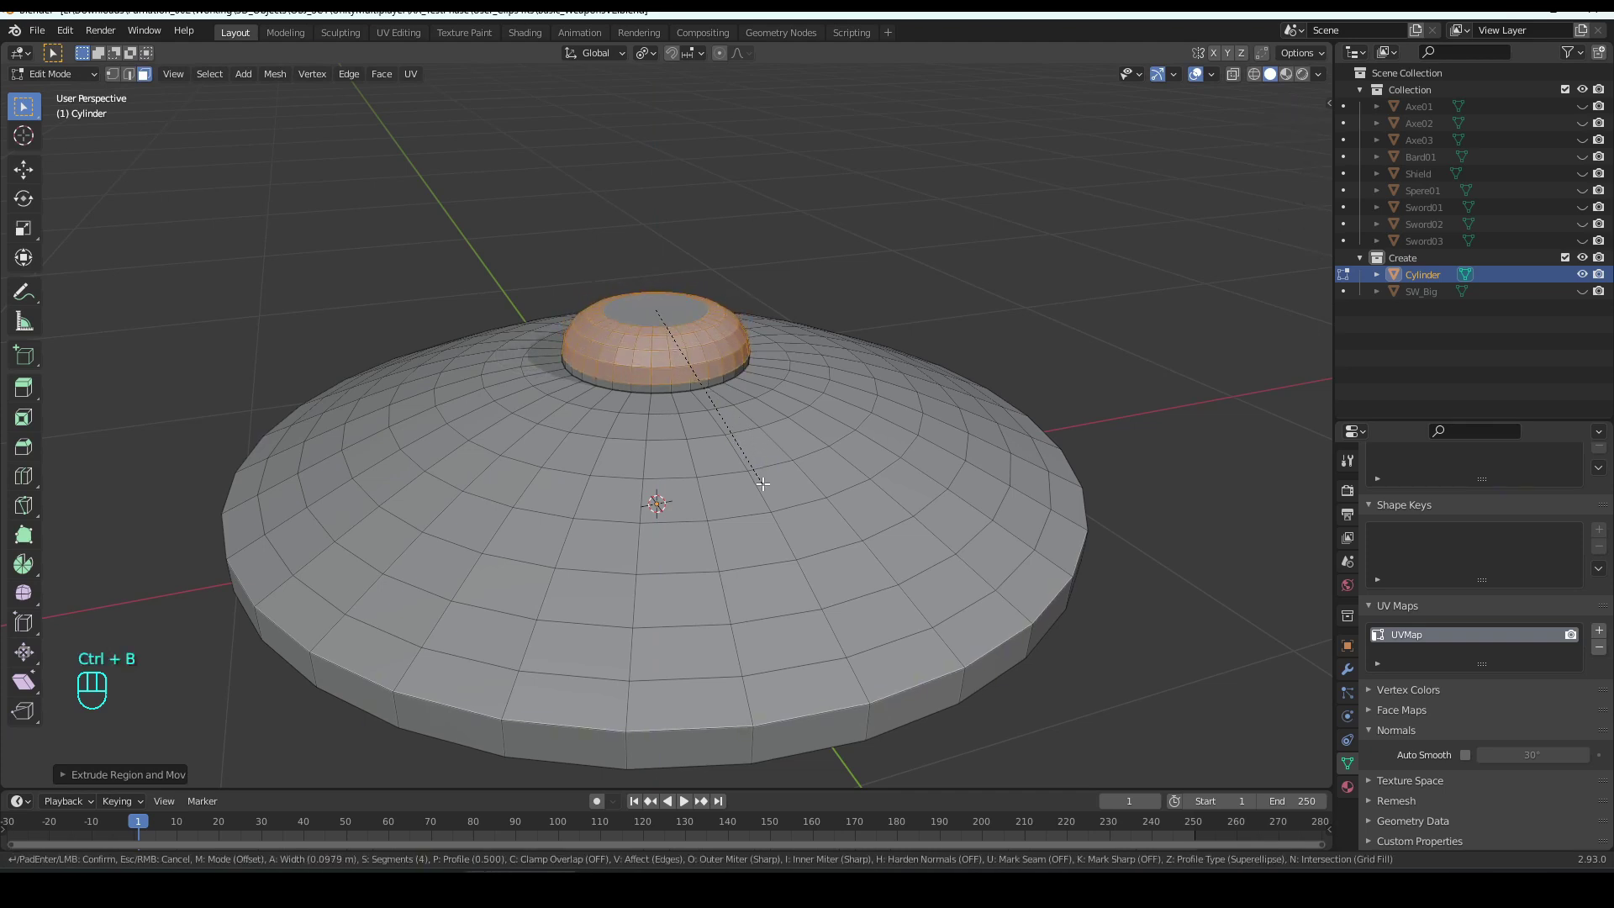
pyautogui.scroll(2, 762, 483)
pyautogui.scroll(2, 762, 486)
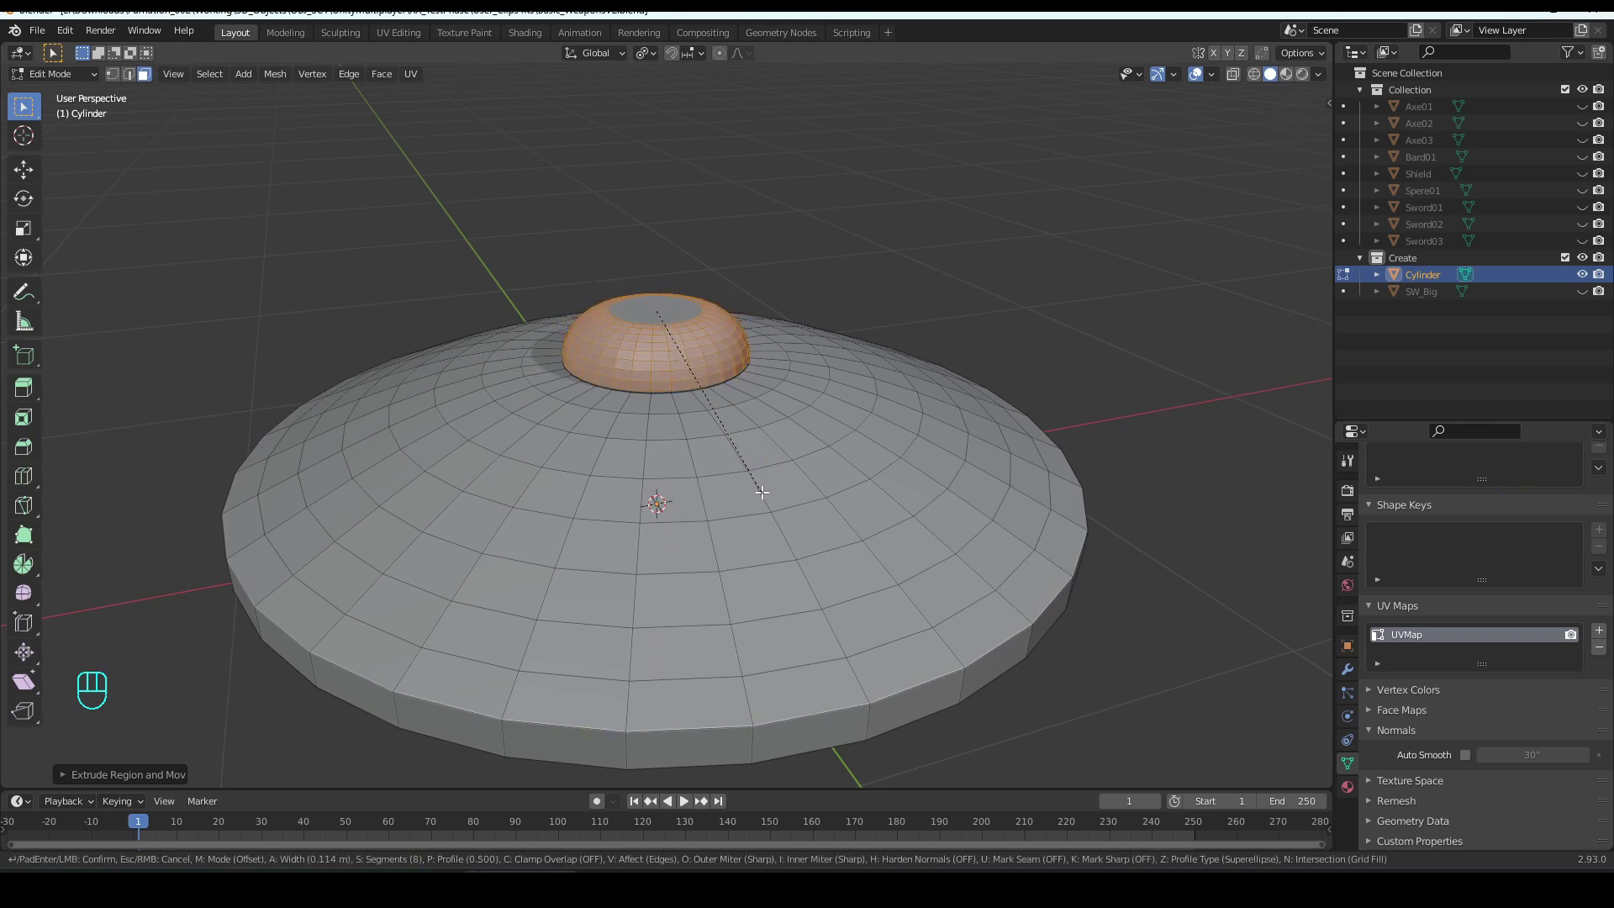
pyautogui.click(761, 491)
# - Select the thin face loop around the boss's base and extrude it slightly outward along its normals to form a collar
pyautogui.scroll(5, 760, 487)
pyautogui.moveTo(746, 443); pyautogui.dragTo(671, 415, button='middle')
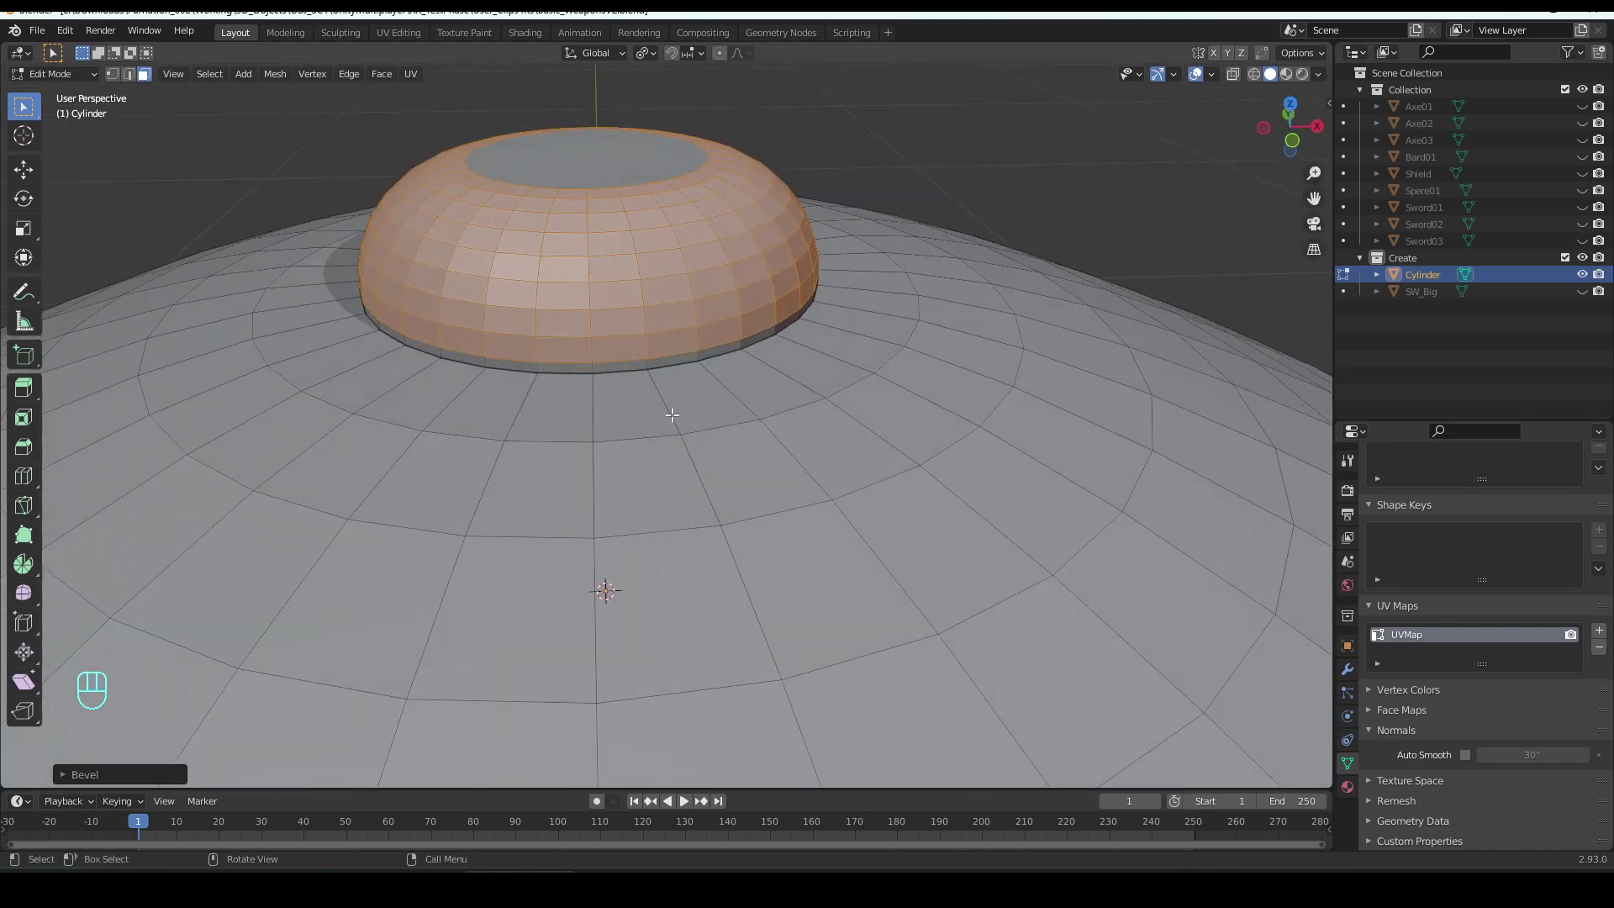
pyautogui.press('3')
pyautogui.click(629, 369)
pyautogui.keyDown('alt'); pyautogui.click(630, 368); pyautogui.keyUp('alt')
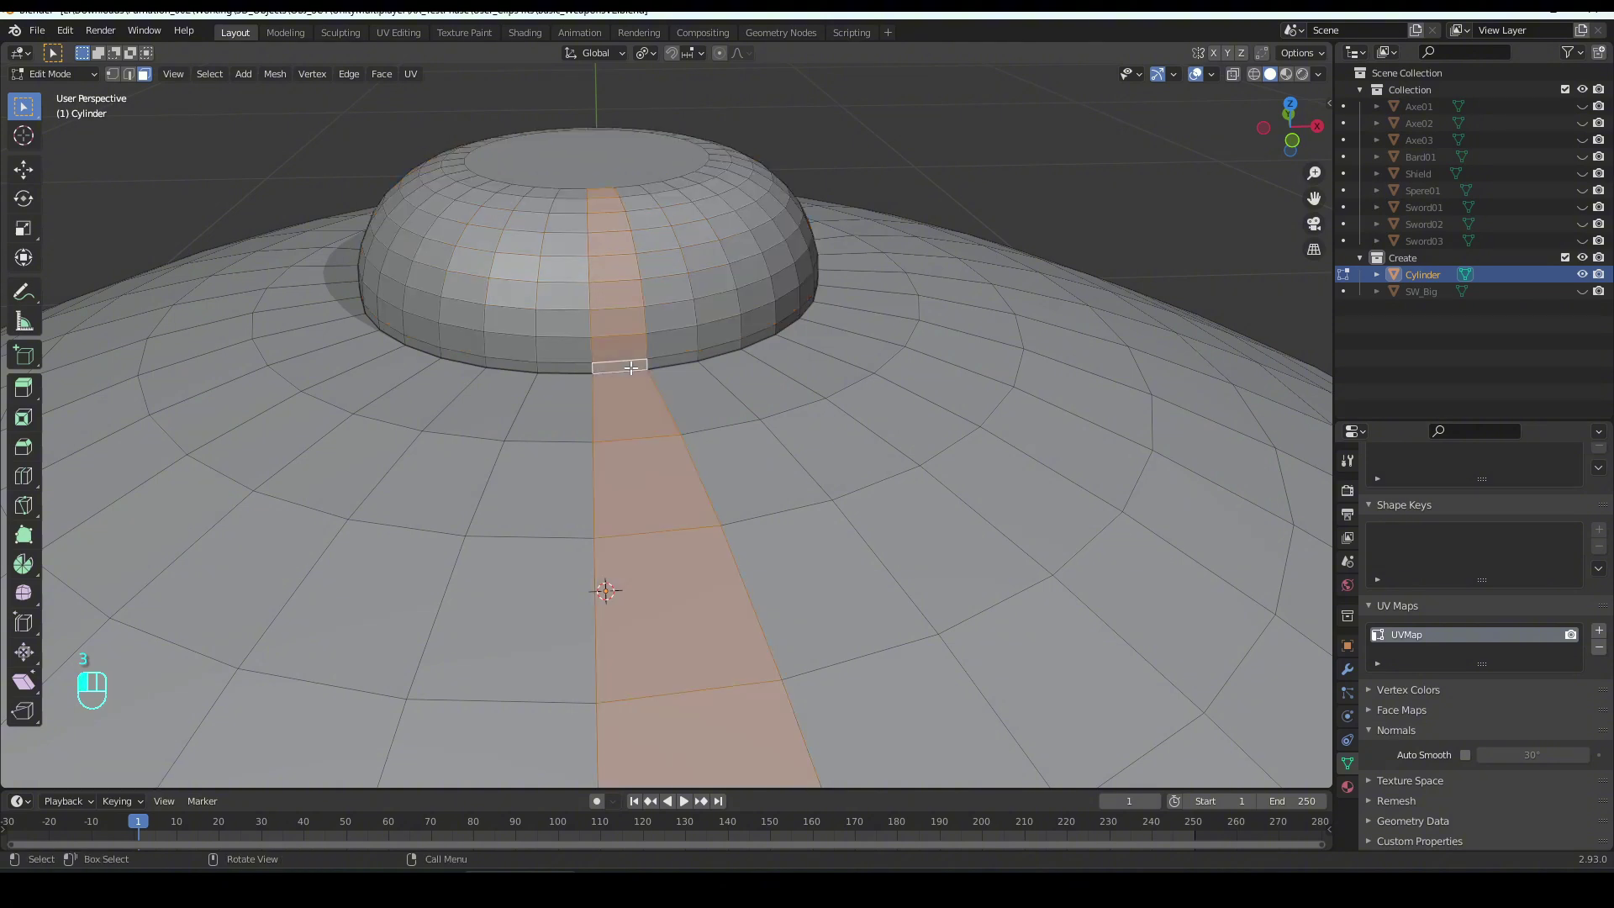
pyautogui.click(630, 367)
pyautogui.keyDown('alt'); pyautogui.click(644, 365); pyautogui.keyUp('alt')
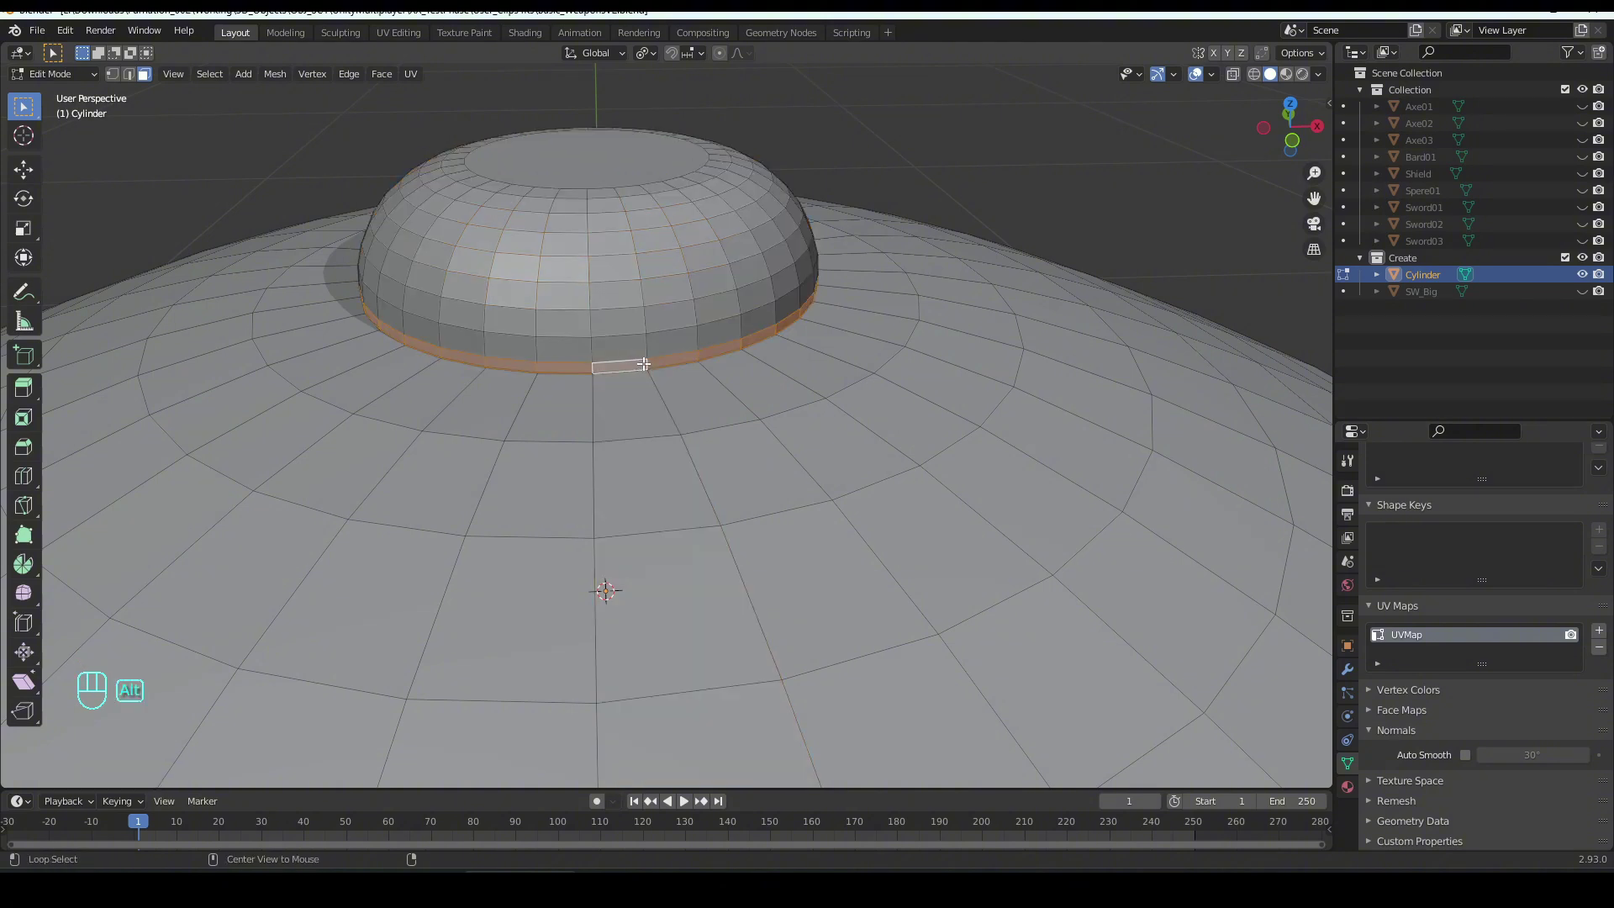
pyautogui.hotkey('alt', 'e')
pyautogui.click(753, 471)
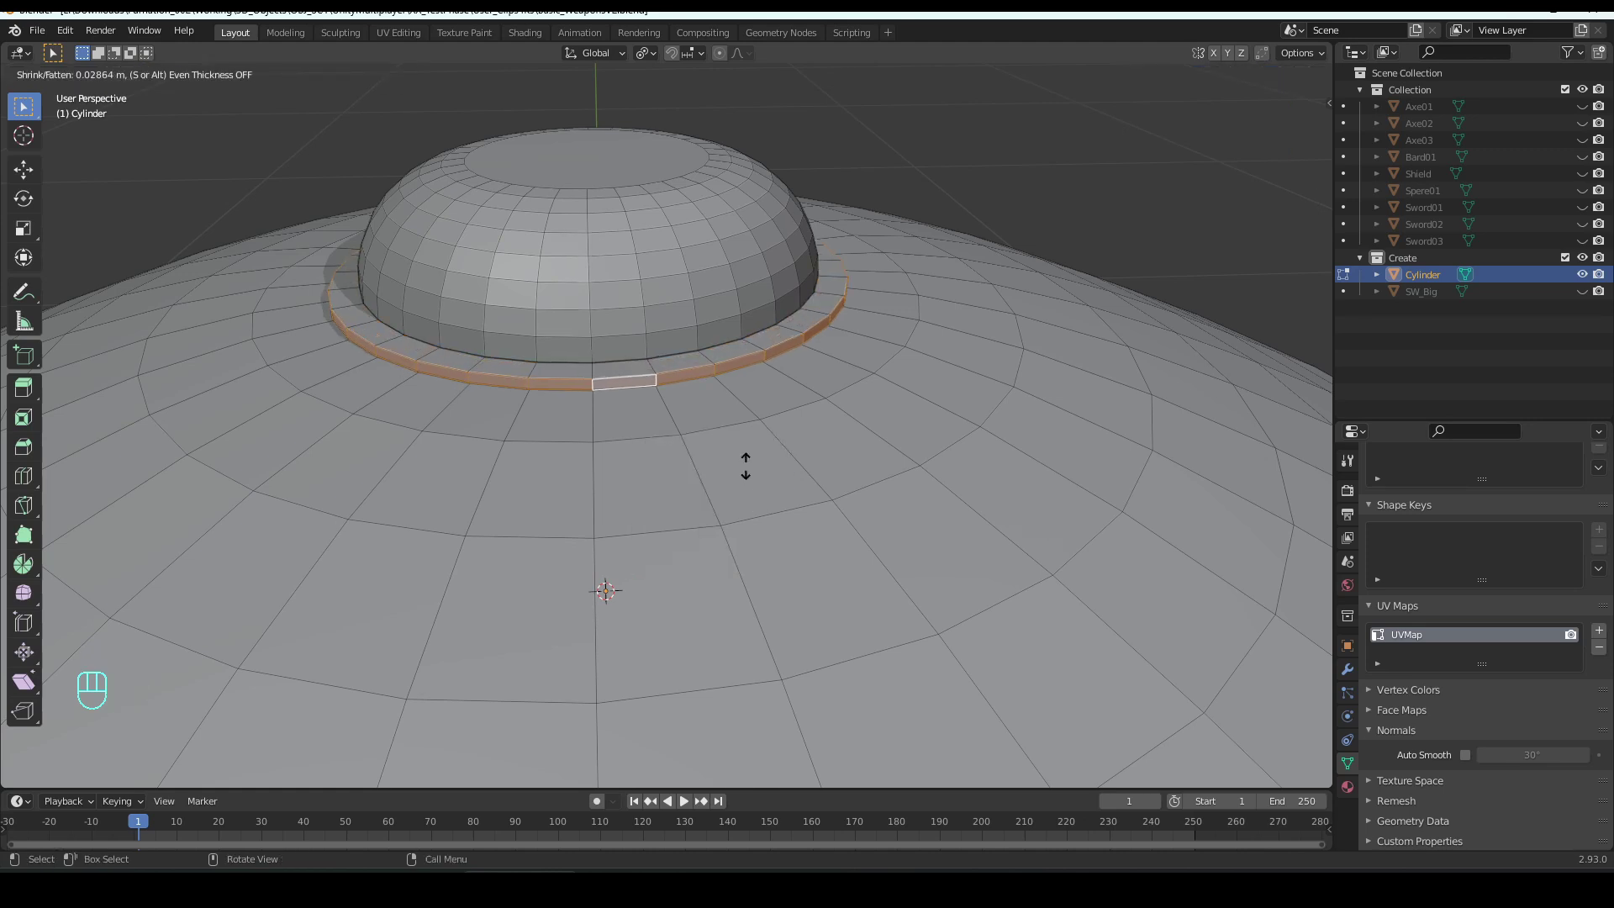
pyautogui.click(745, 470)
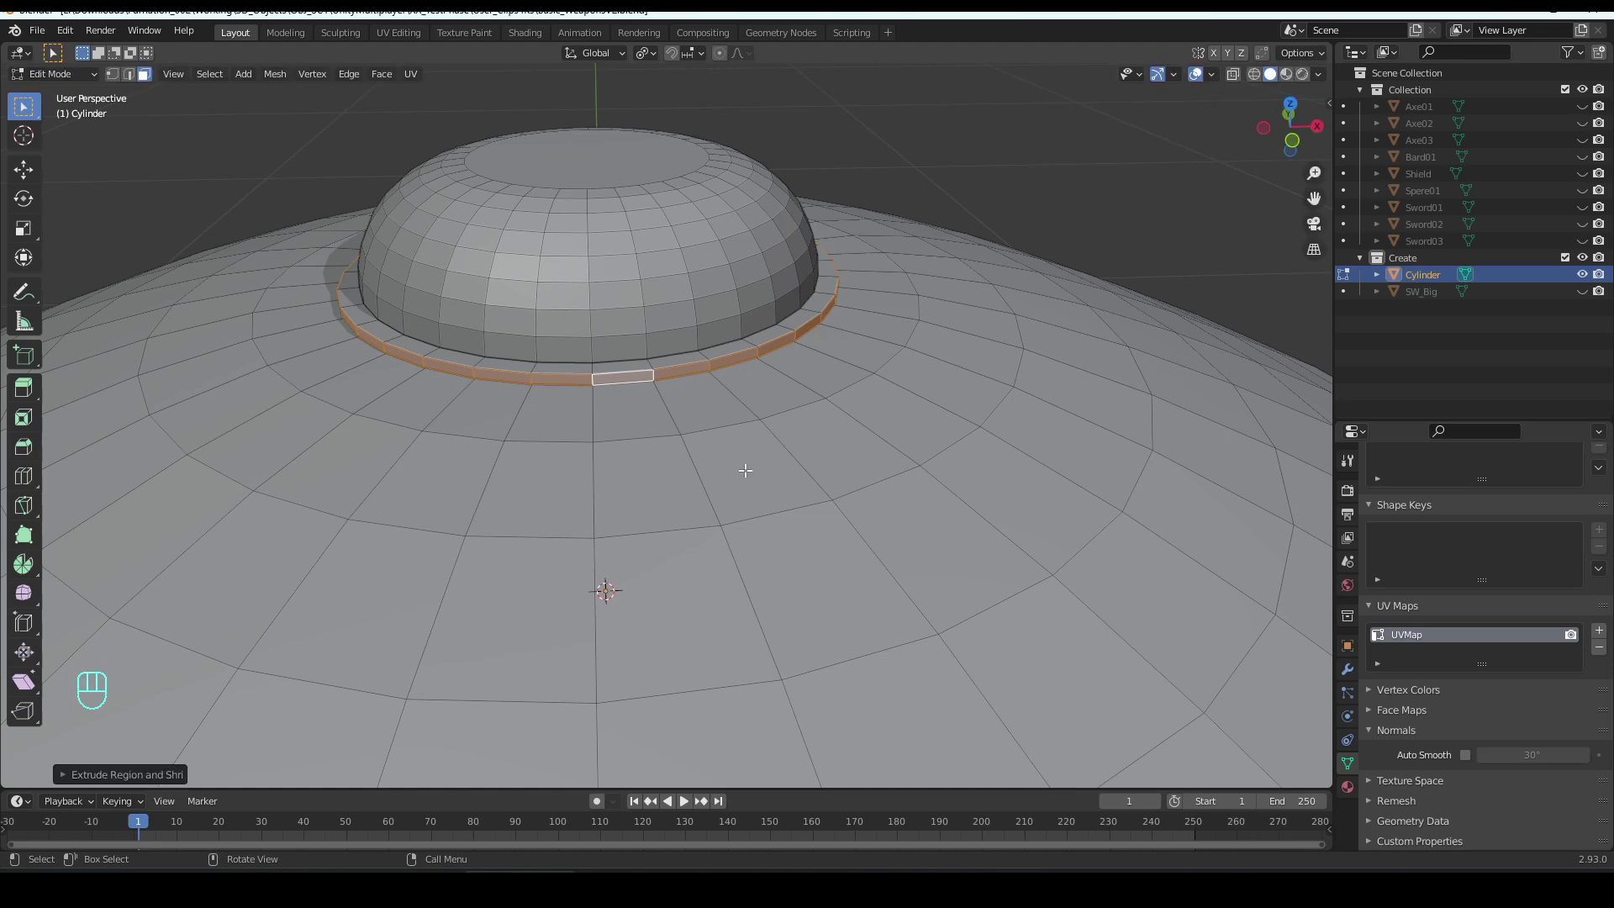
# - Extrude the collar's outer face loop slightly outward along its normals a second time to widen the collar
pyautogui.hotkey('alt', 'e')
pyautogui.click(746, 471)
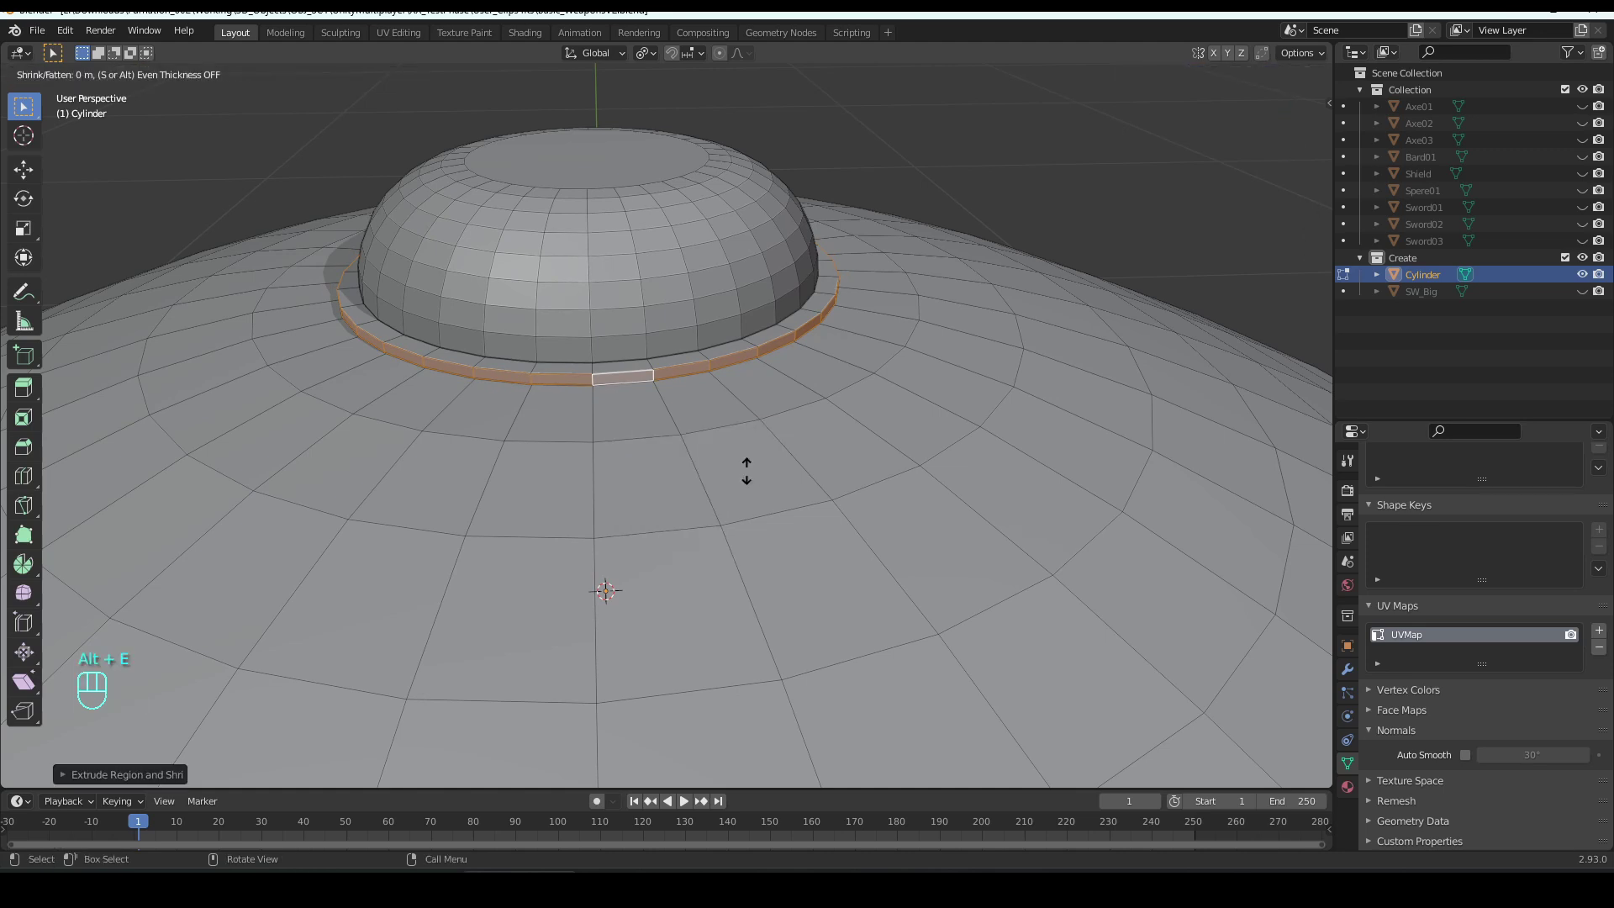
pyautogui.click(744, 465)
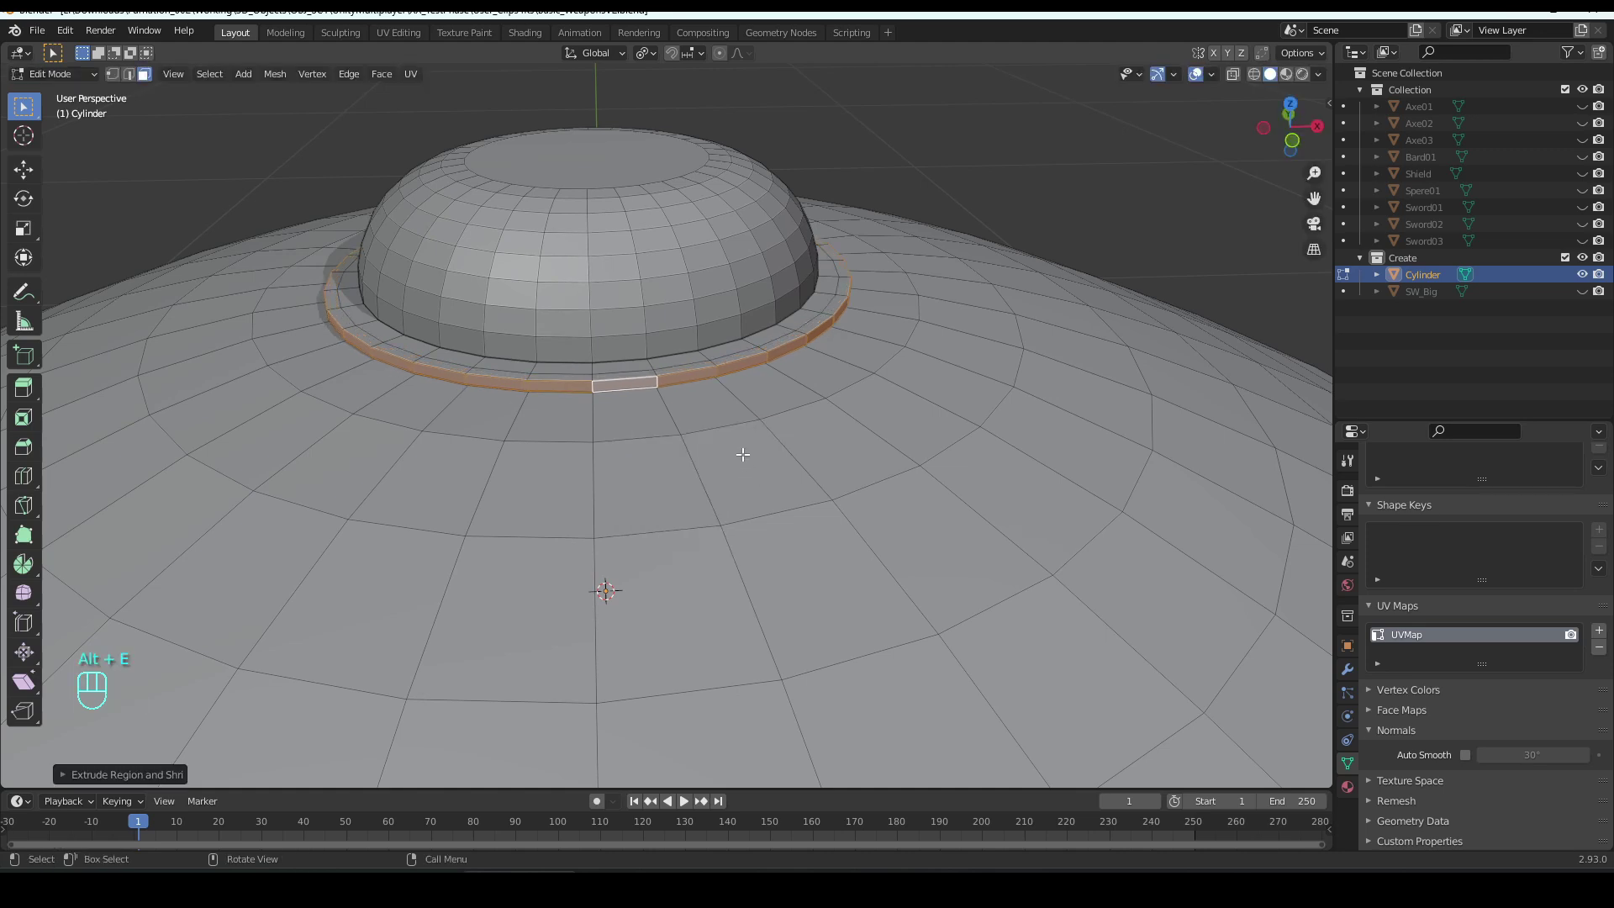
# - Select the collar's upper face loop in face mode and extrude it slightly upward to raise a ring around the boss
pyautogui.press('3')
pyautogui.click(713, 363)
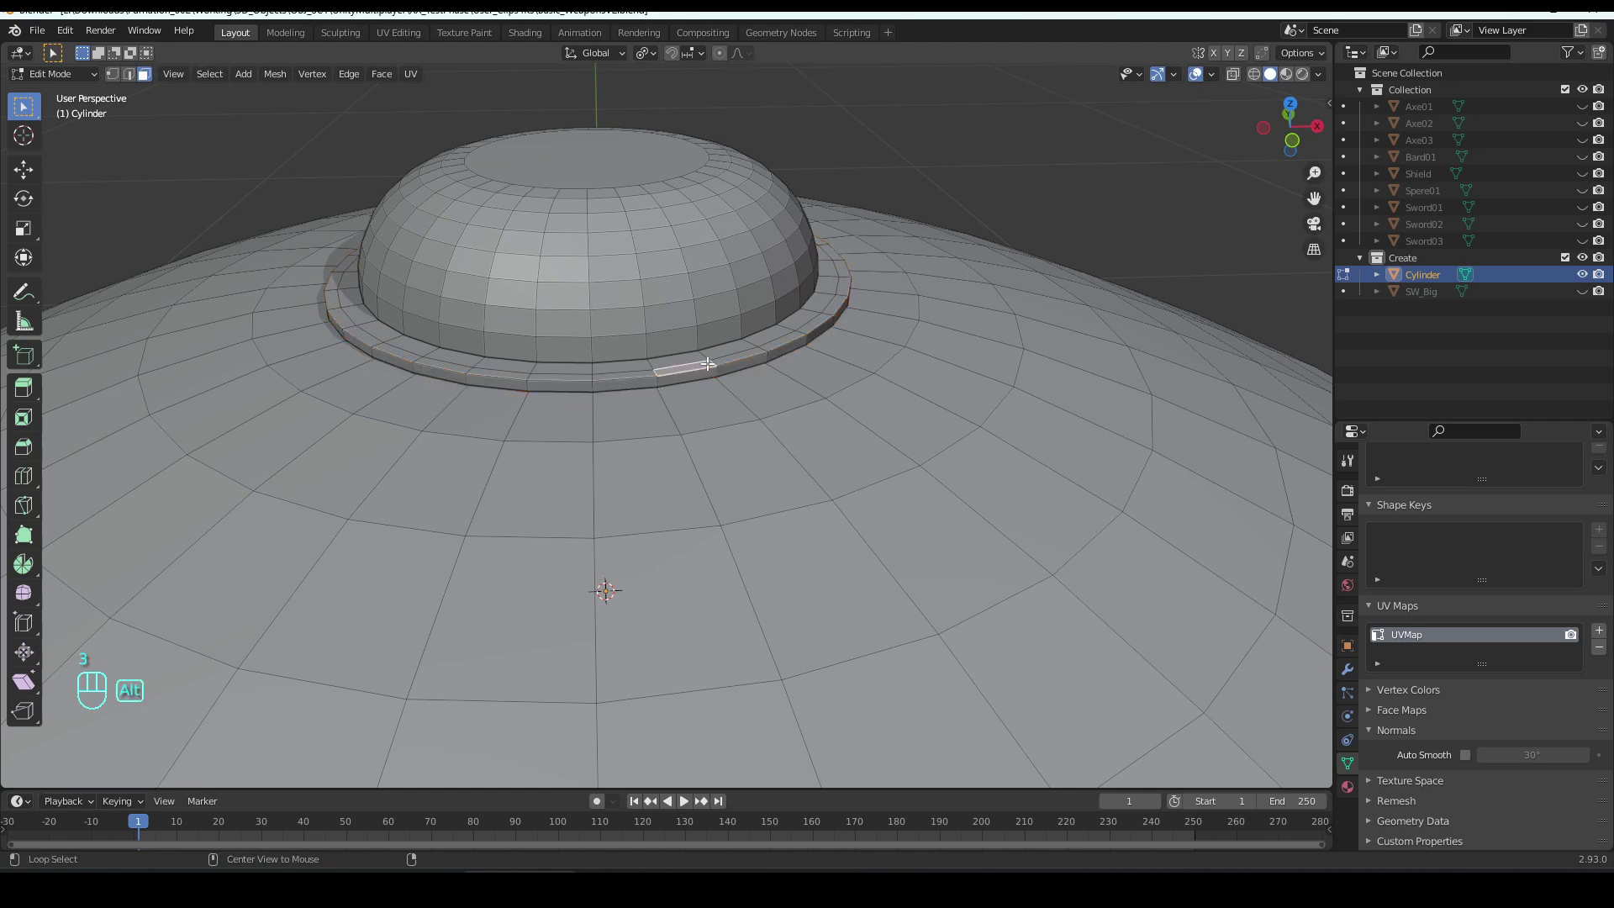
pyautogui.keyDown('alt'); pyautogui.click(707, 369); pyautogui.keyUp('alt')
pyautogui.click(708, 366)
pyautogui.keyDown('alt'); pyautogui.click(711, 365); pyautogui.keyUp('alt')
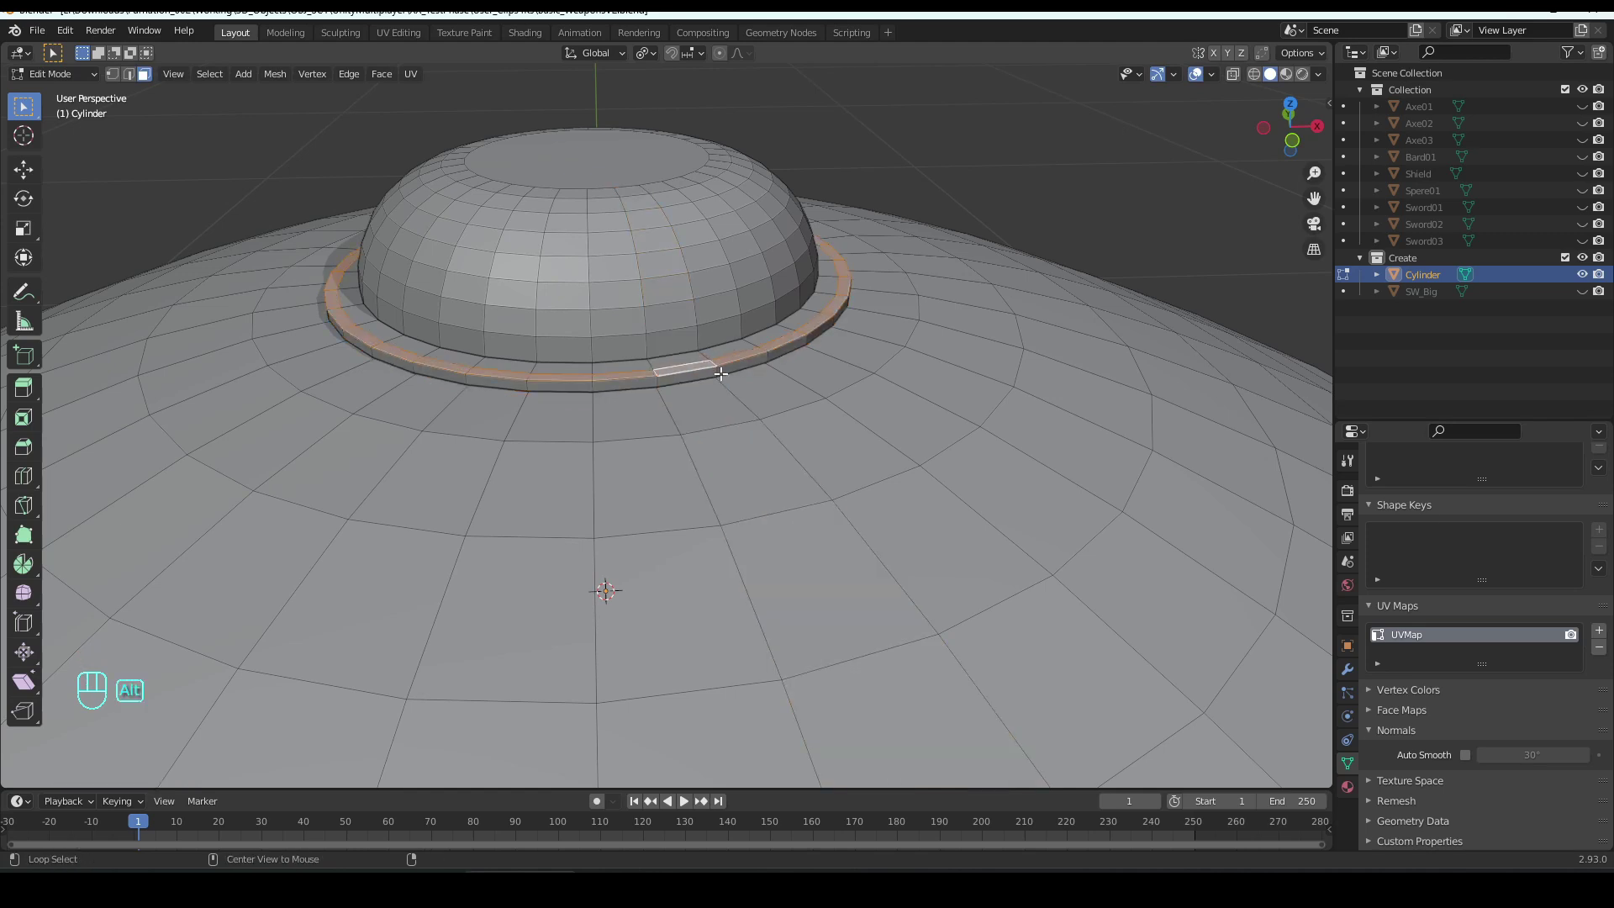
pyautogui.press('e')
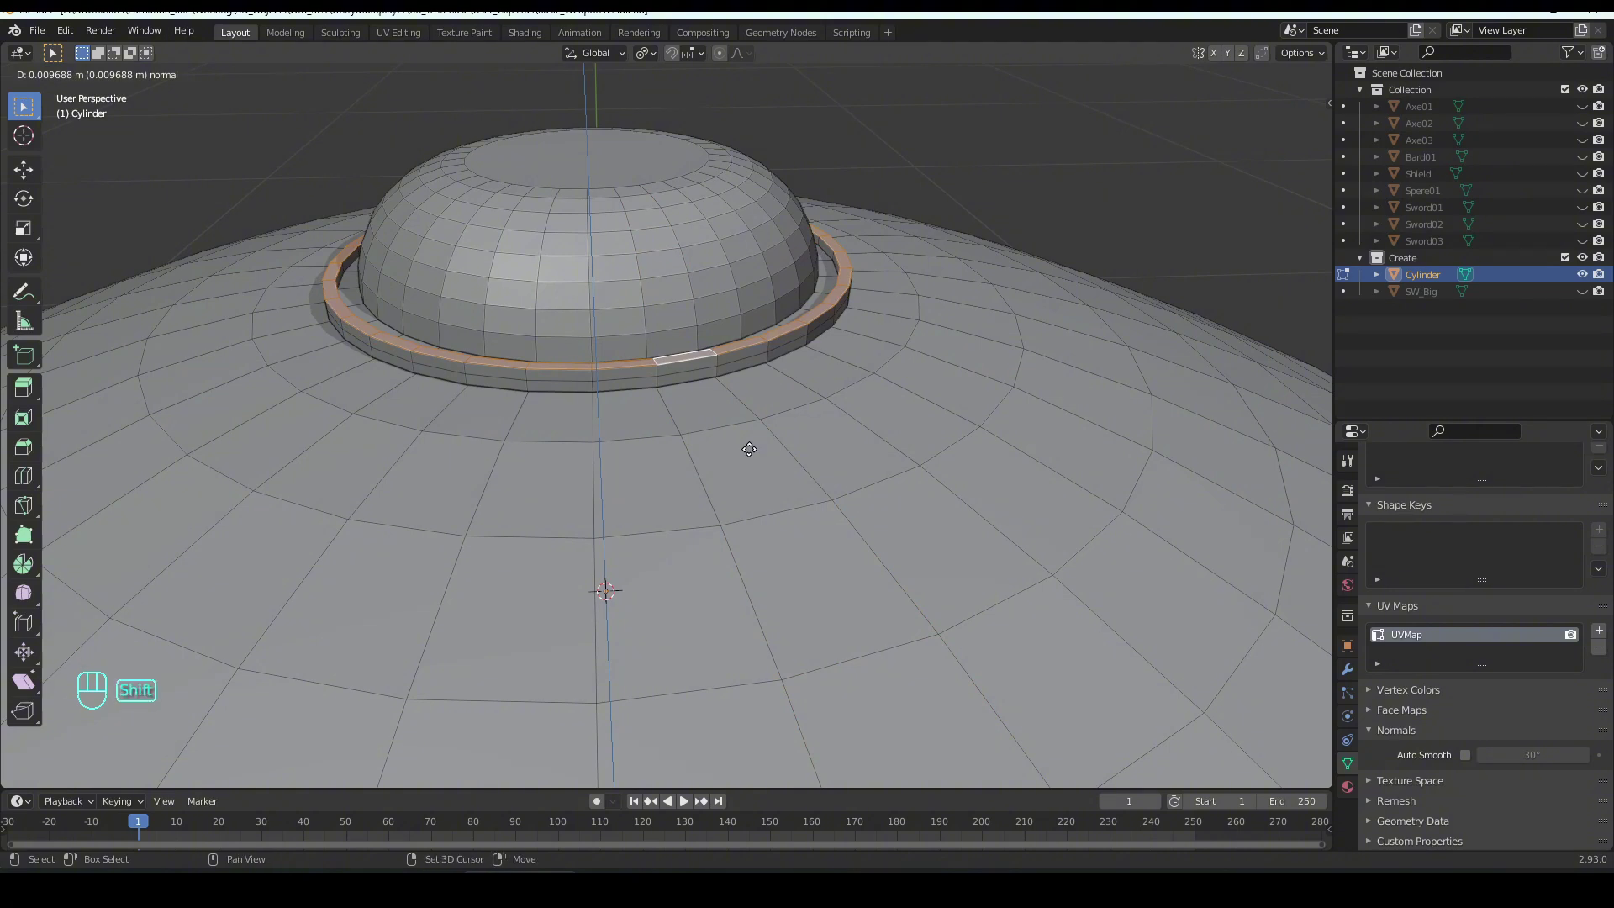
pyautogui.keyDown('shift'); pyautogui.click(743, 471); pyautogui.keyUp('shift')
pyautogui.moveTo(744, 471); pyautogui.dragTo(729, 416, button='middle')
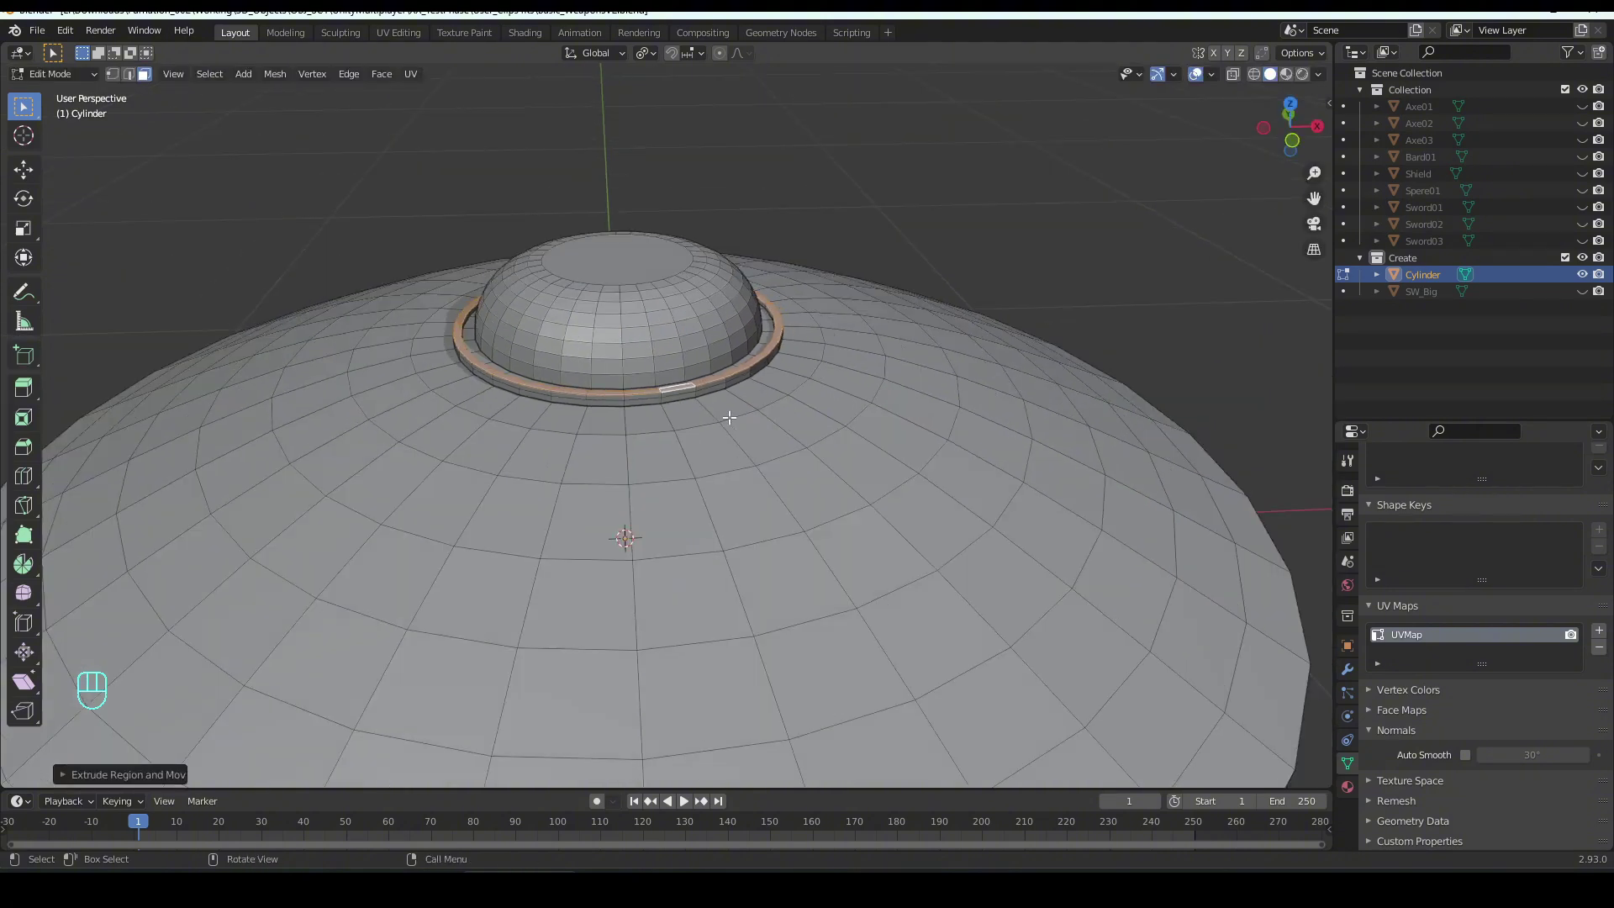
# - Inset the boss's flat top face three times toward the centre to form concentric rings
pyautogui.click(649, 267)
pyautogui.scroll(2, 653, 338)
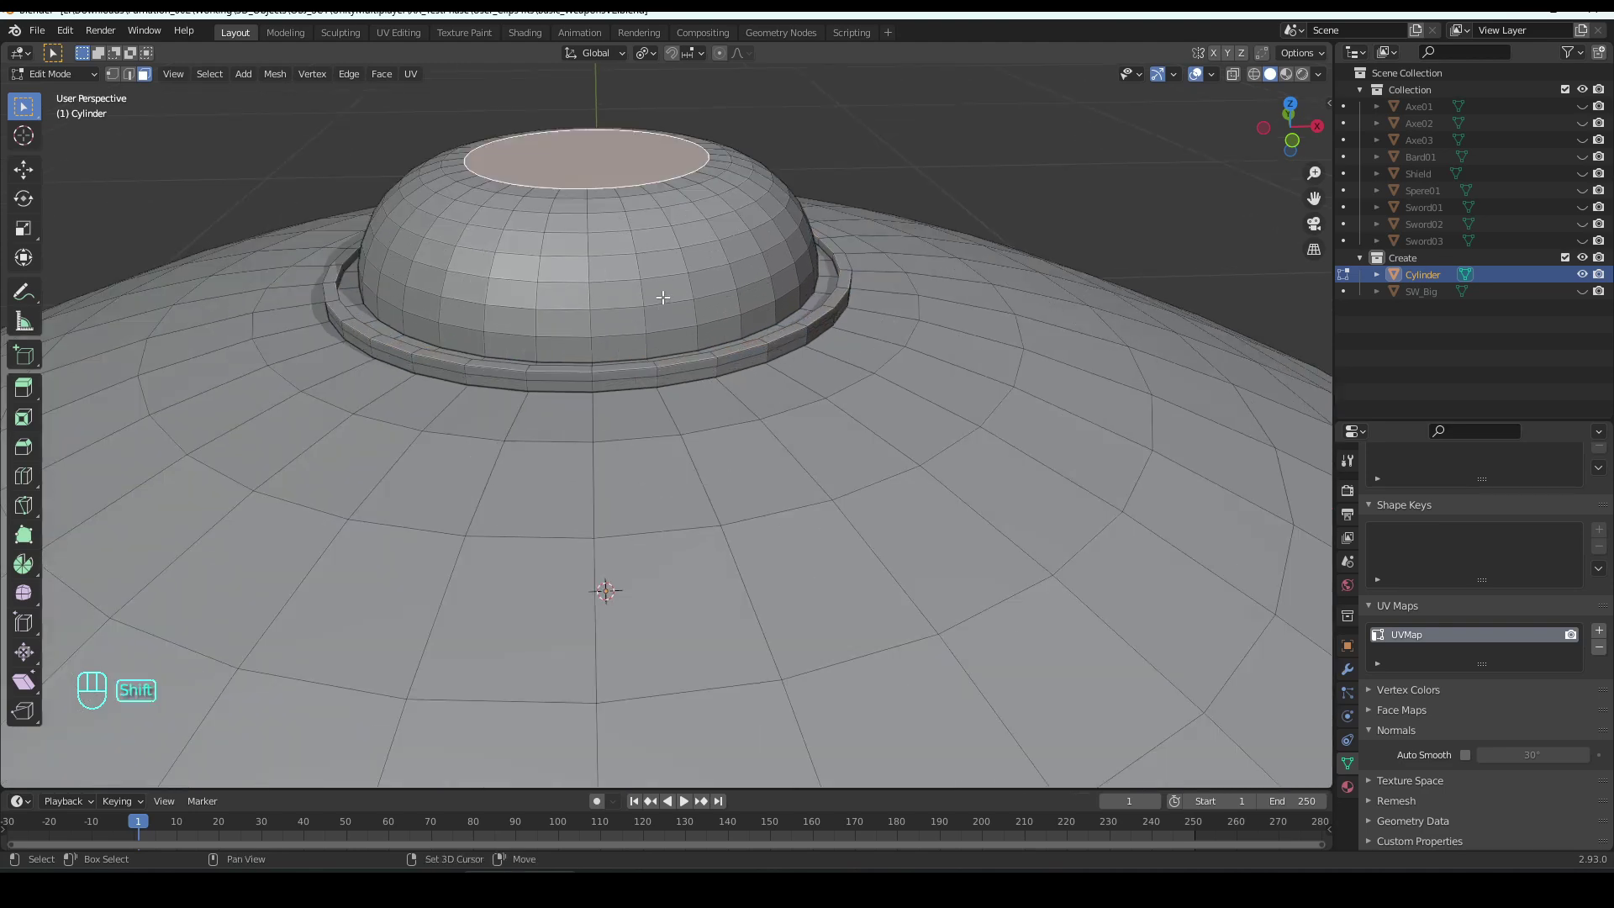
pyautogui.keyDown('shift'); pyautogui.moveTo(662, 295); pyautogui.dragTo(673, 419, button='middle'); pyautogui.keyUp('shift')
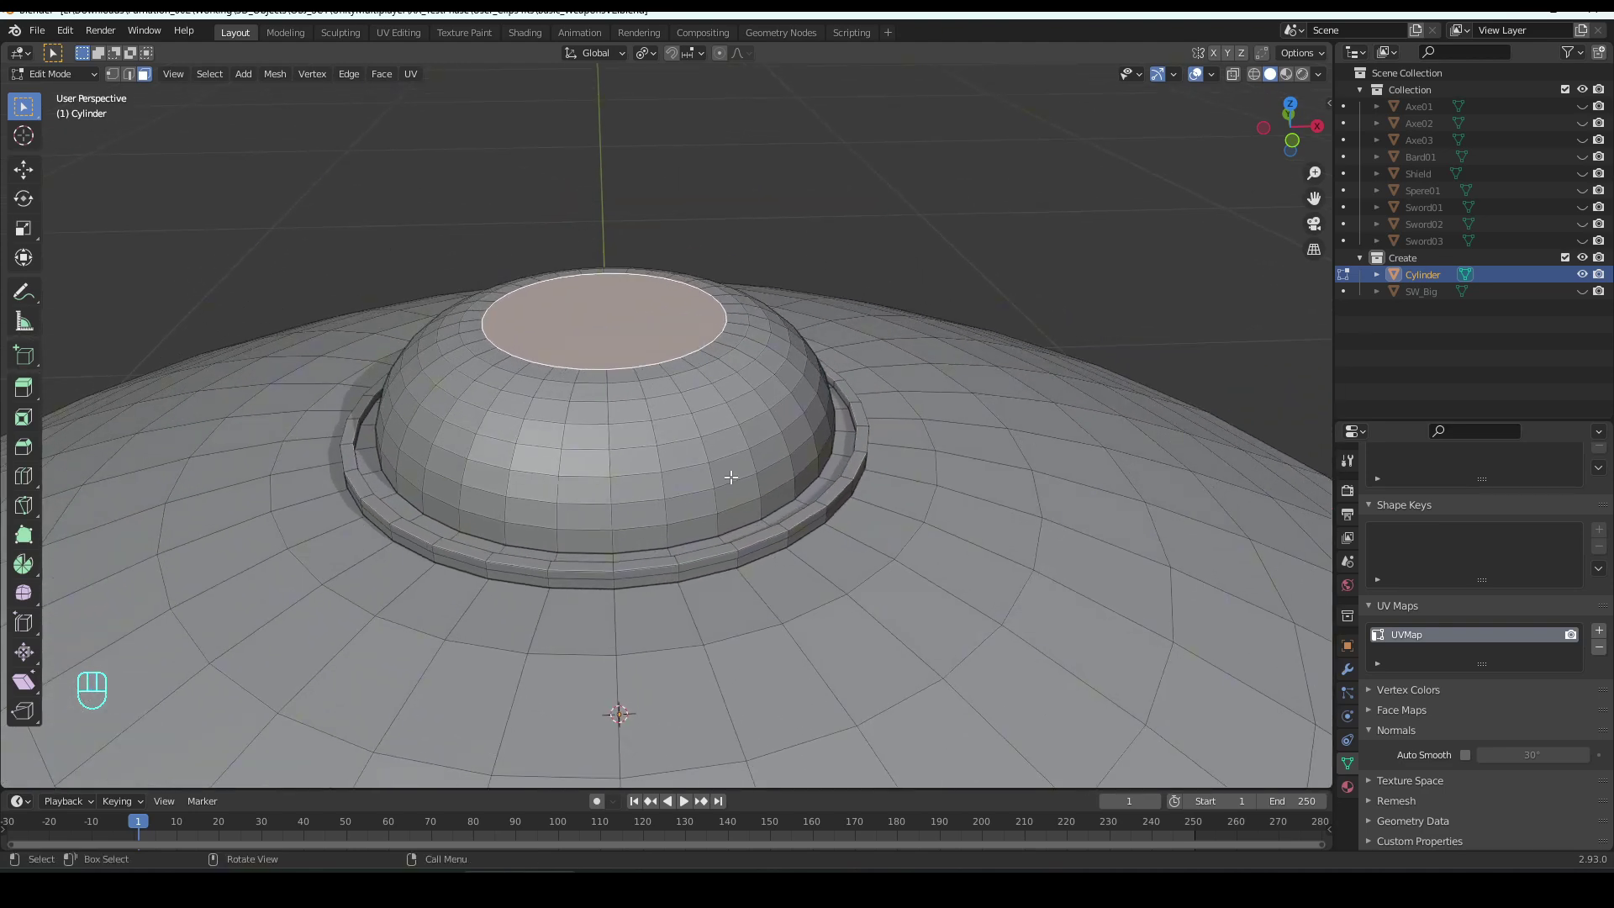
pyautogui.press('i')
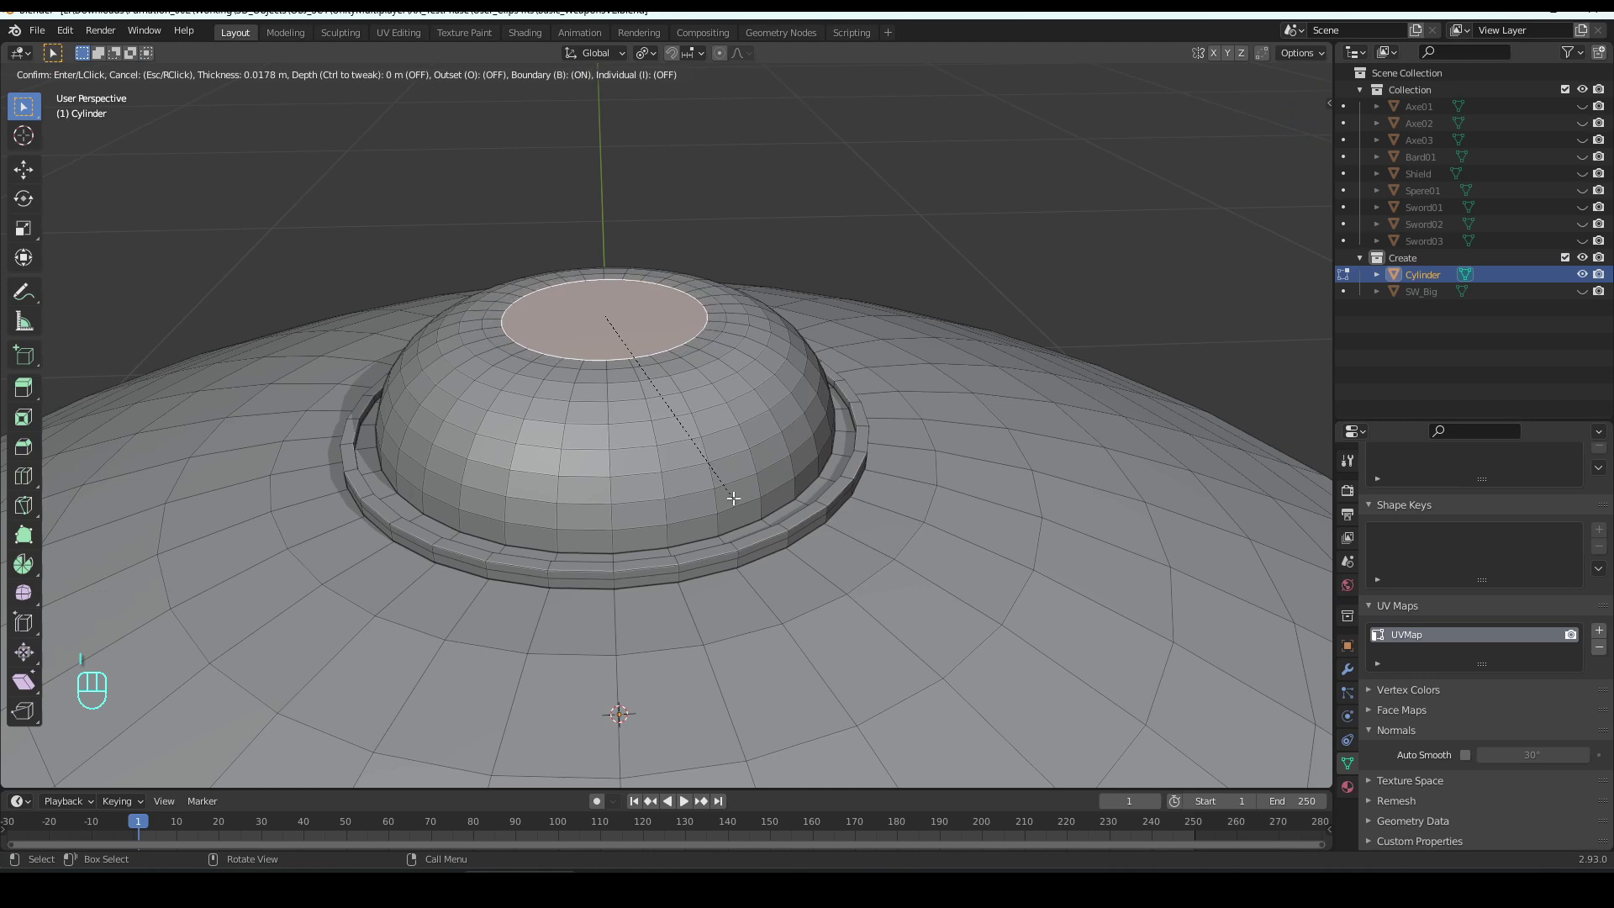
pyautogui.click(730, 494)
pyautogui.press('i')
pyautogui.click(716, 468)
pyautogui.press('i')
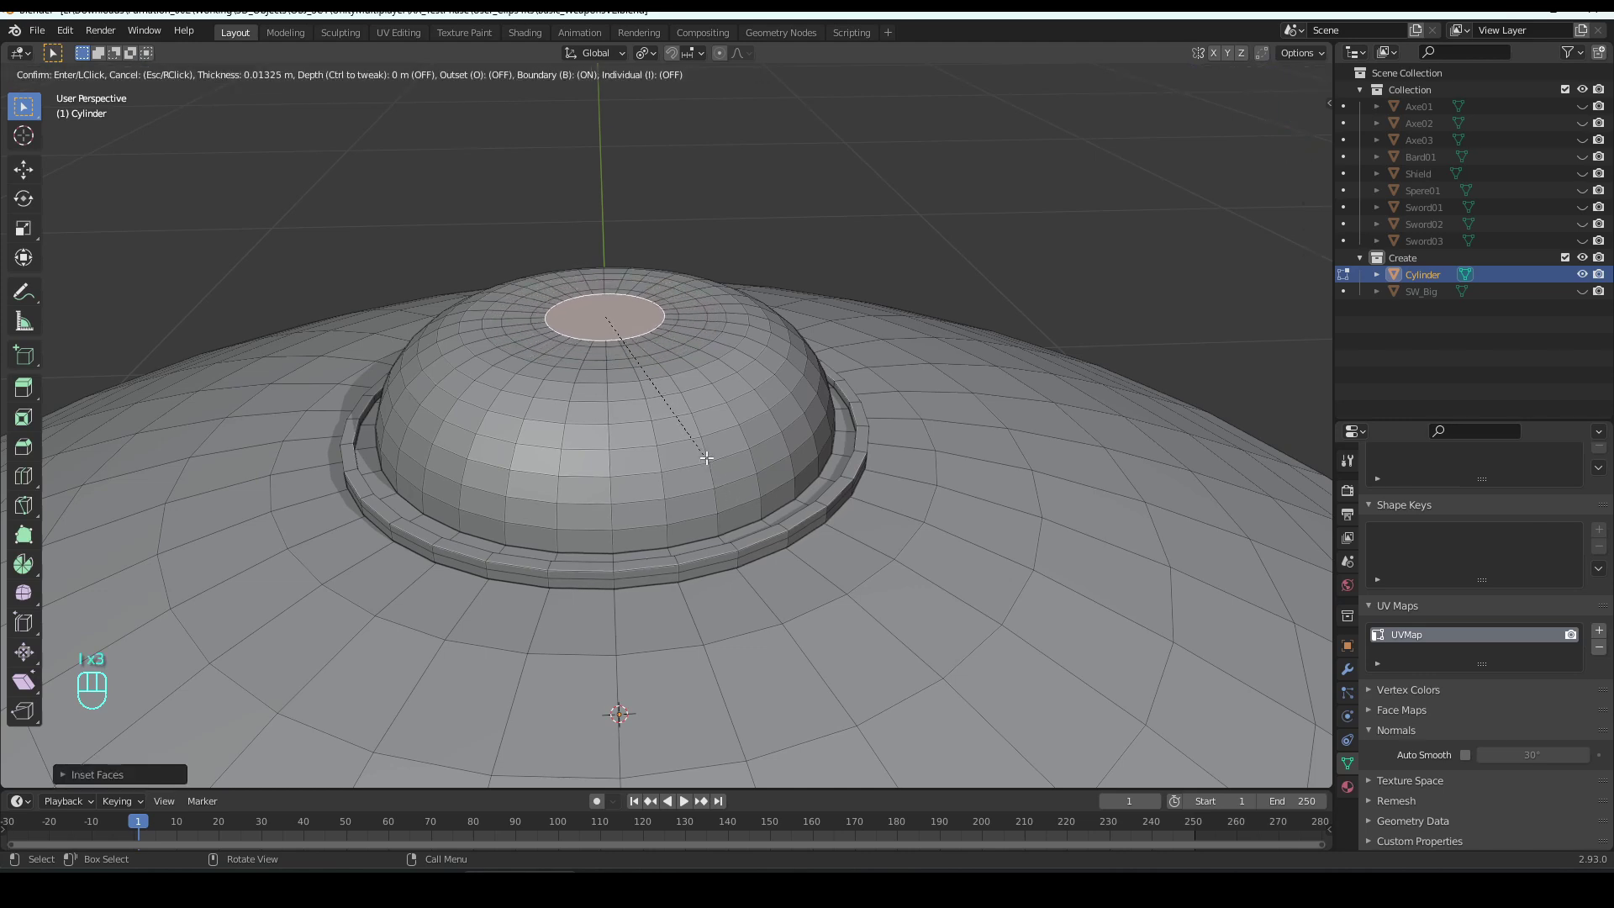
pyautogui.click(700, 452)
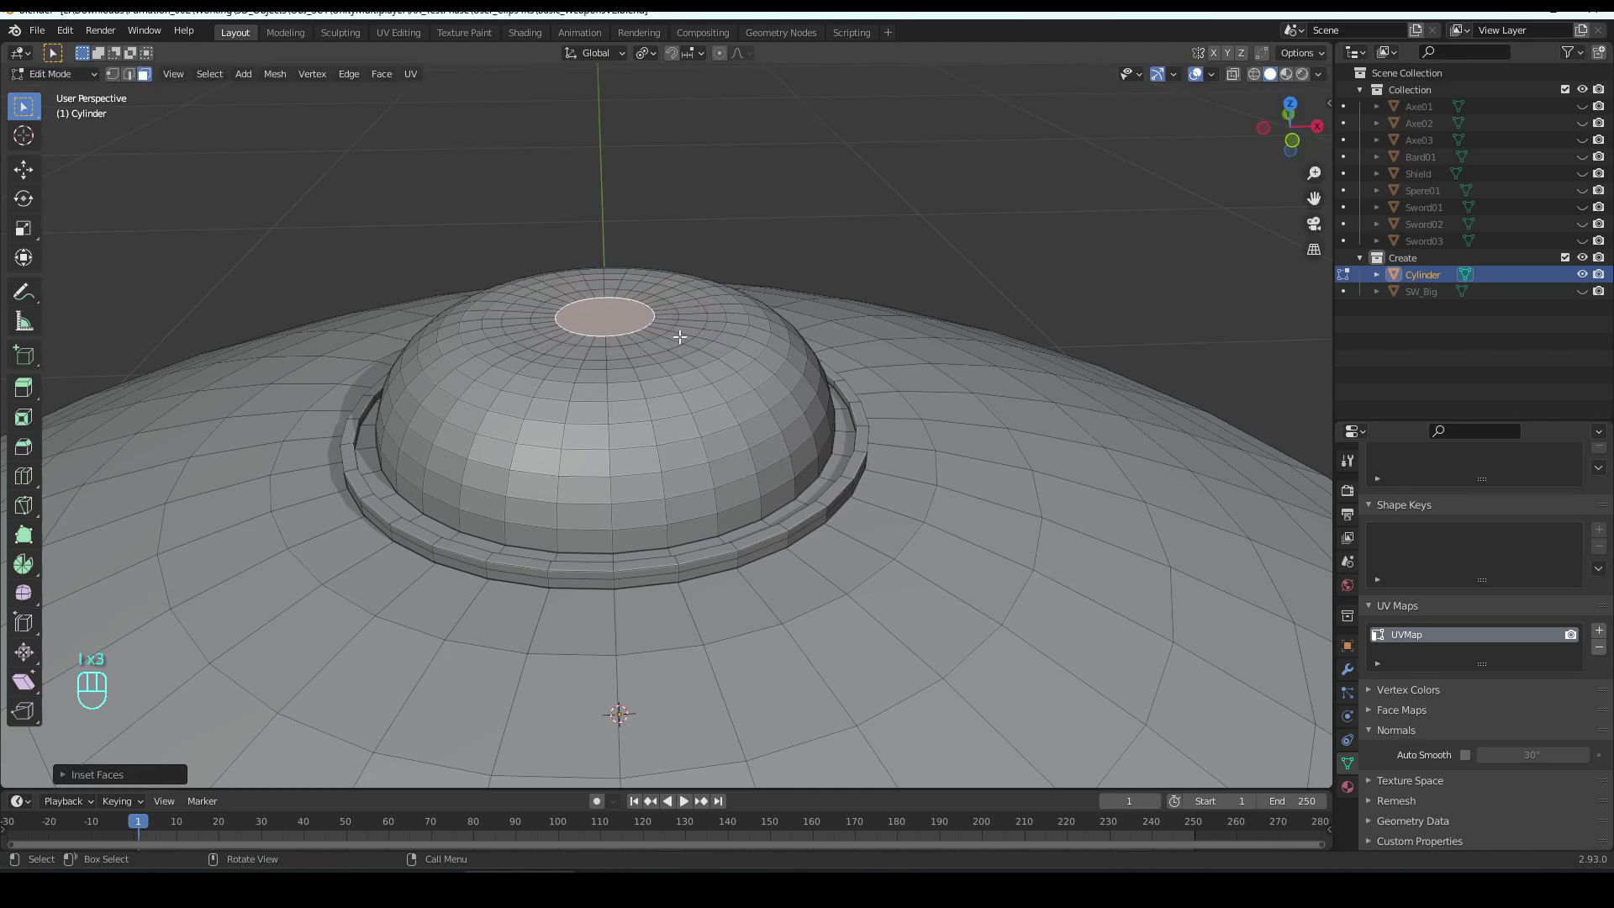
# - Raise the boss's small central face along Z with a small smooth proportional editing radius to round off the top
pyautogui.press('o')
pyautogui.press('g')
pyautogui.press('z')
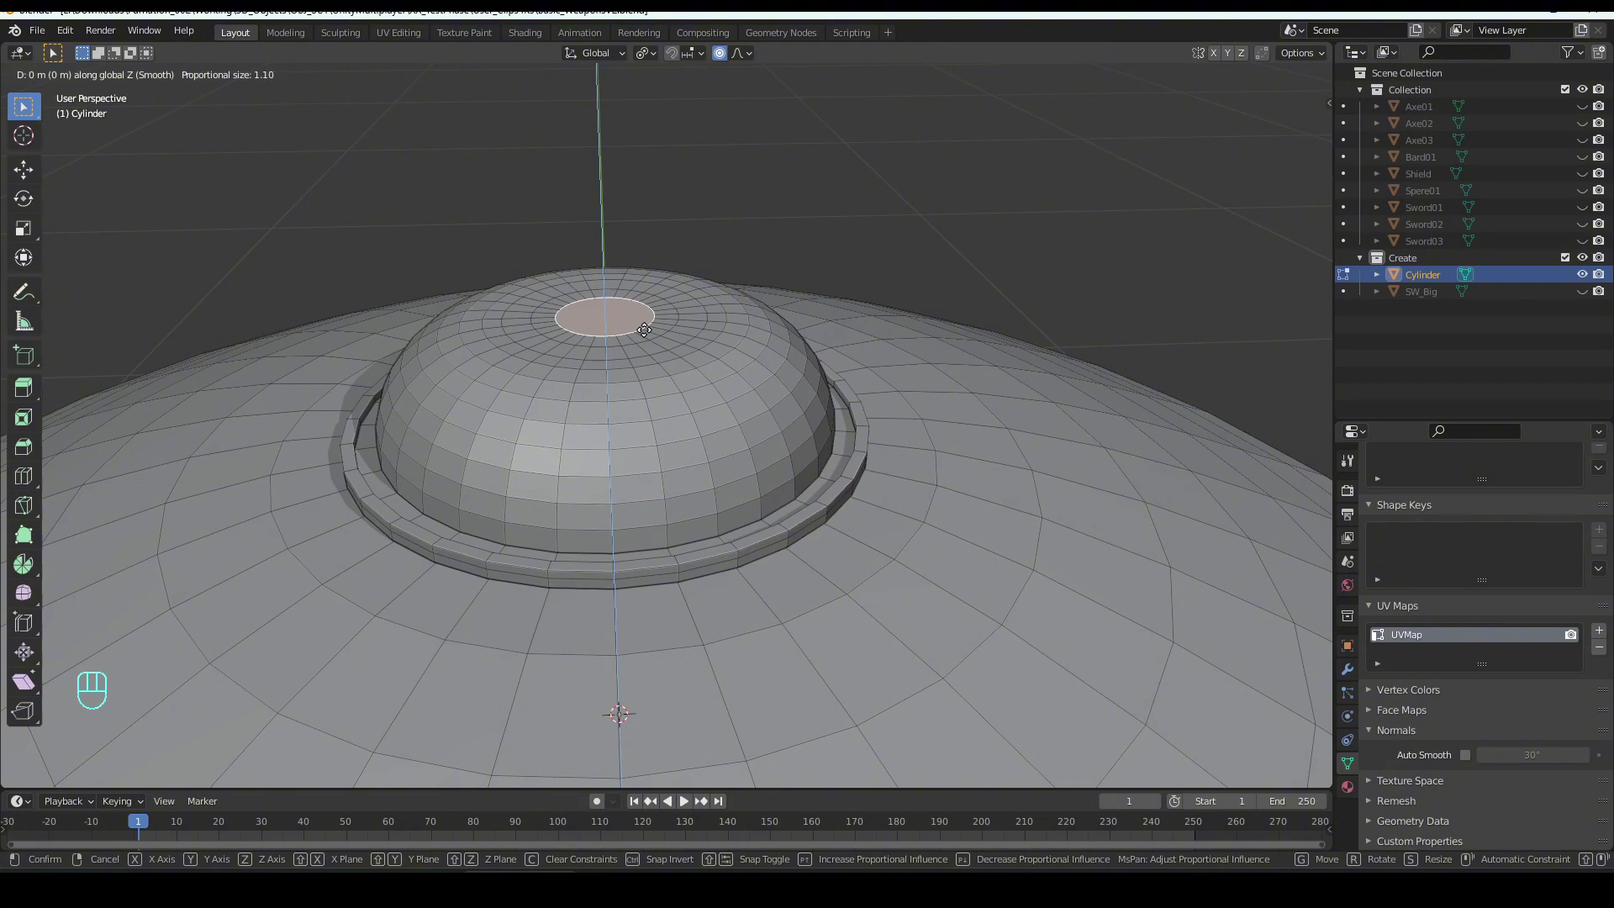
pyautogui.scroll(19, 644, 330)
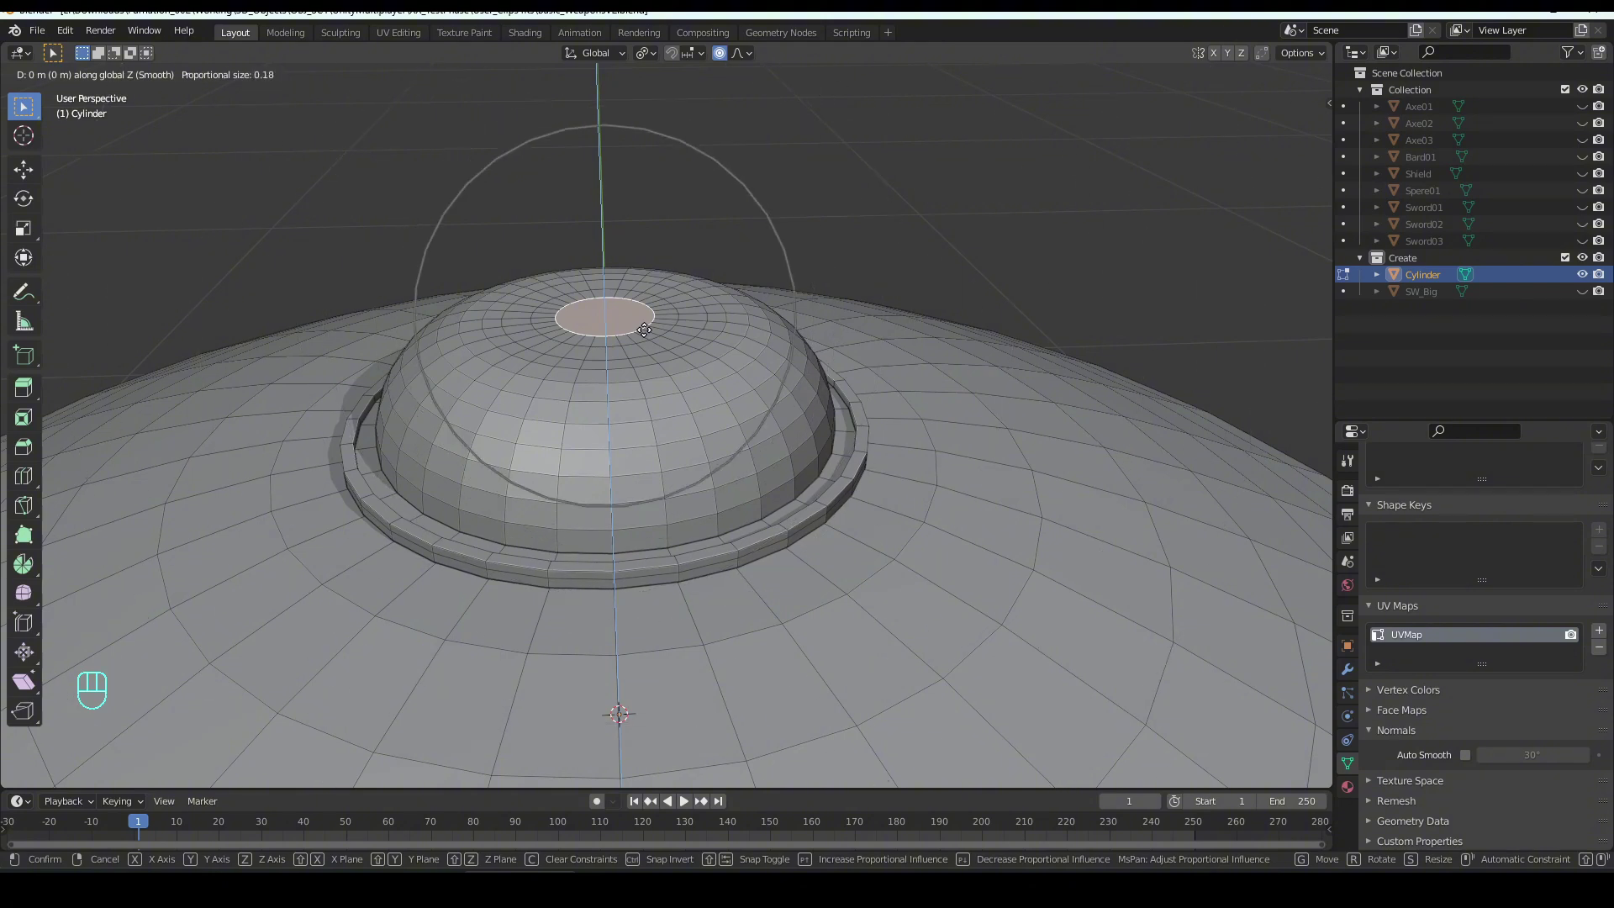
pyautogui.scroll(7, 644, 329)
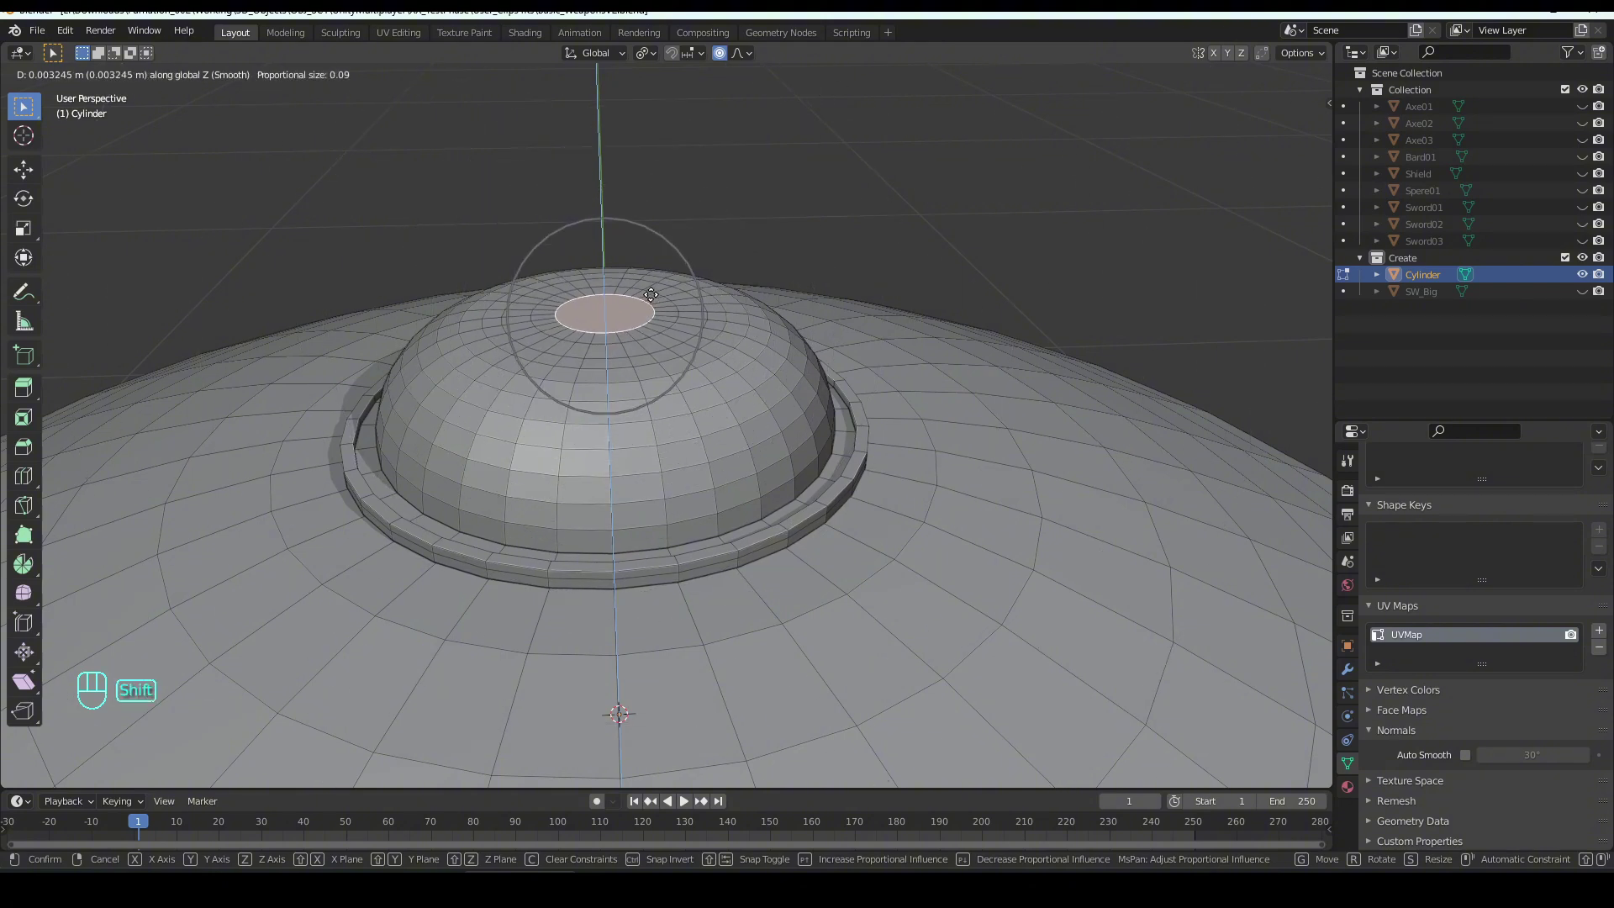
pyautogui.keyDown('shift'); pyautogui.scroll(-6, 667, 241); pyautogui.keyUp('shift')
pyautogui.keyDown('shift'); pyautogui.scroll(-20, 667, 241); pyautogui.keyUp('shift')
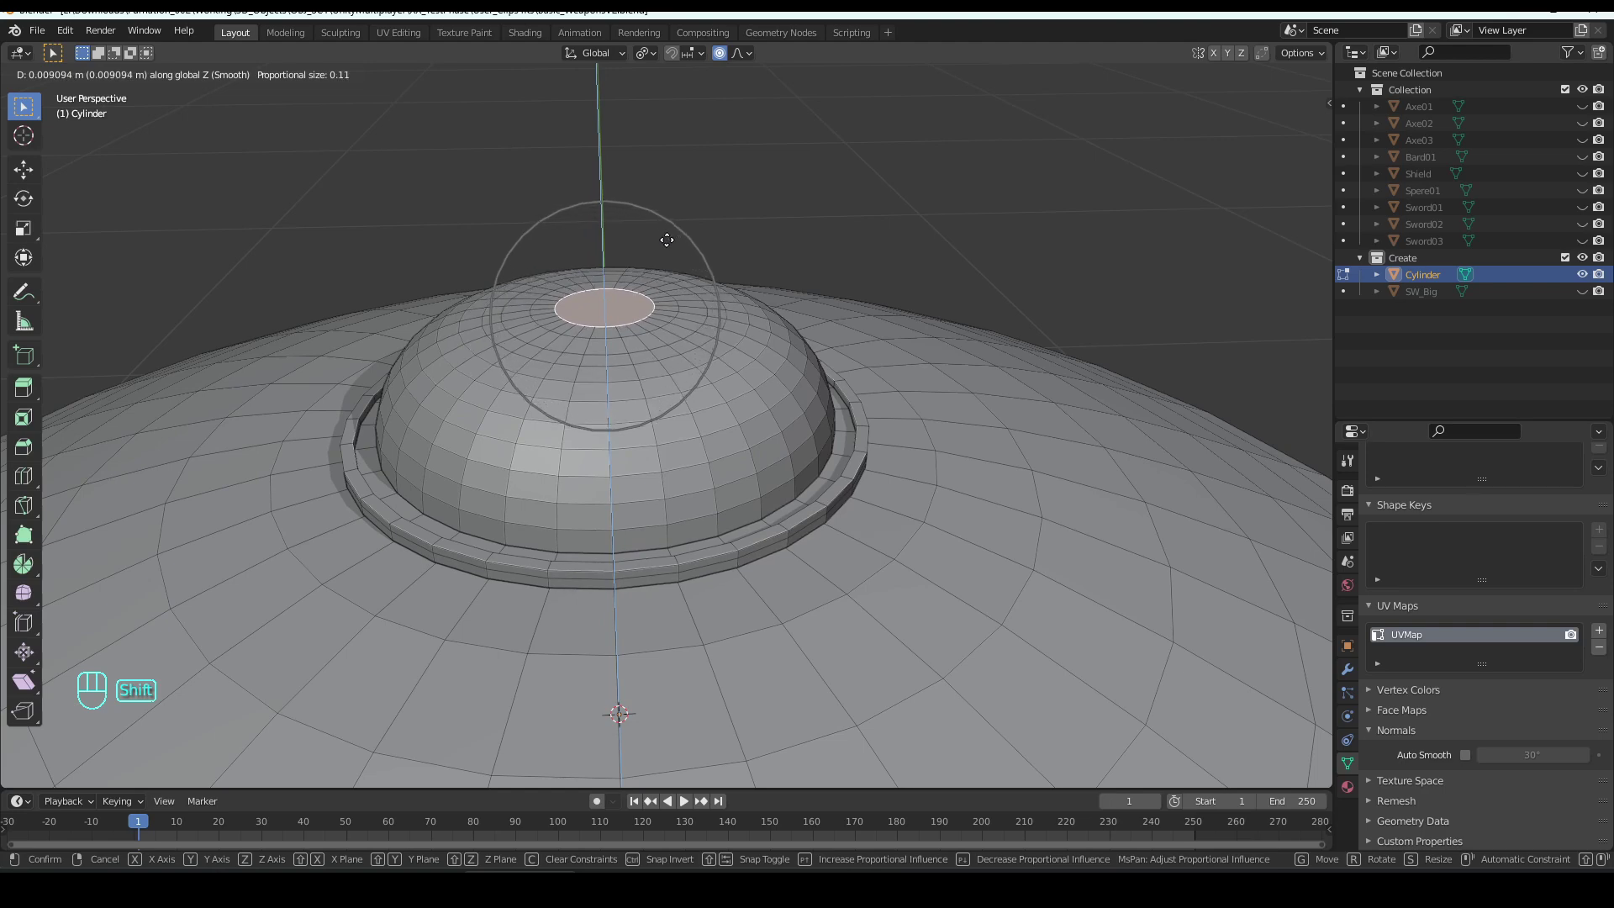
pyautogui.click(720, 85)
# - Switch to the top view and select the dome's outermost face loop as the shield rim
pyautogui.scroll(-5, 714, 137)
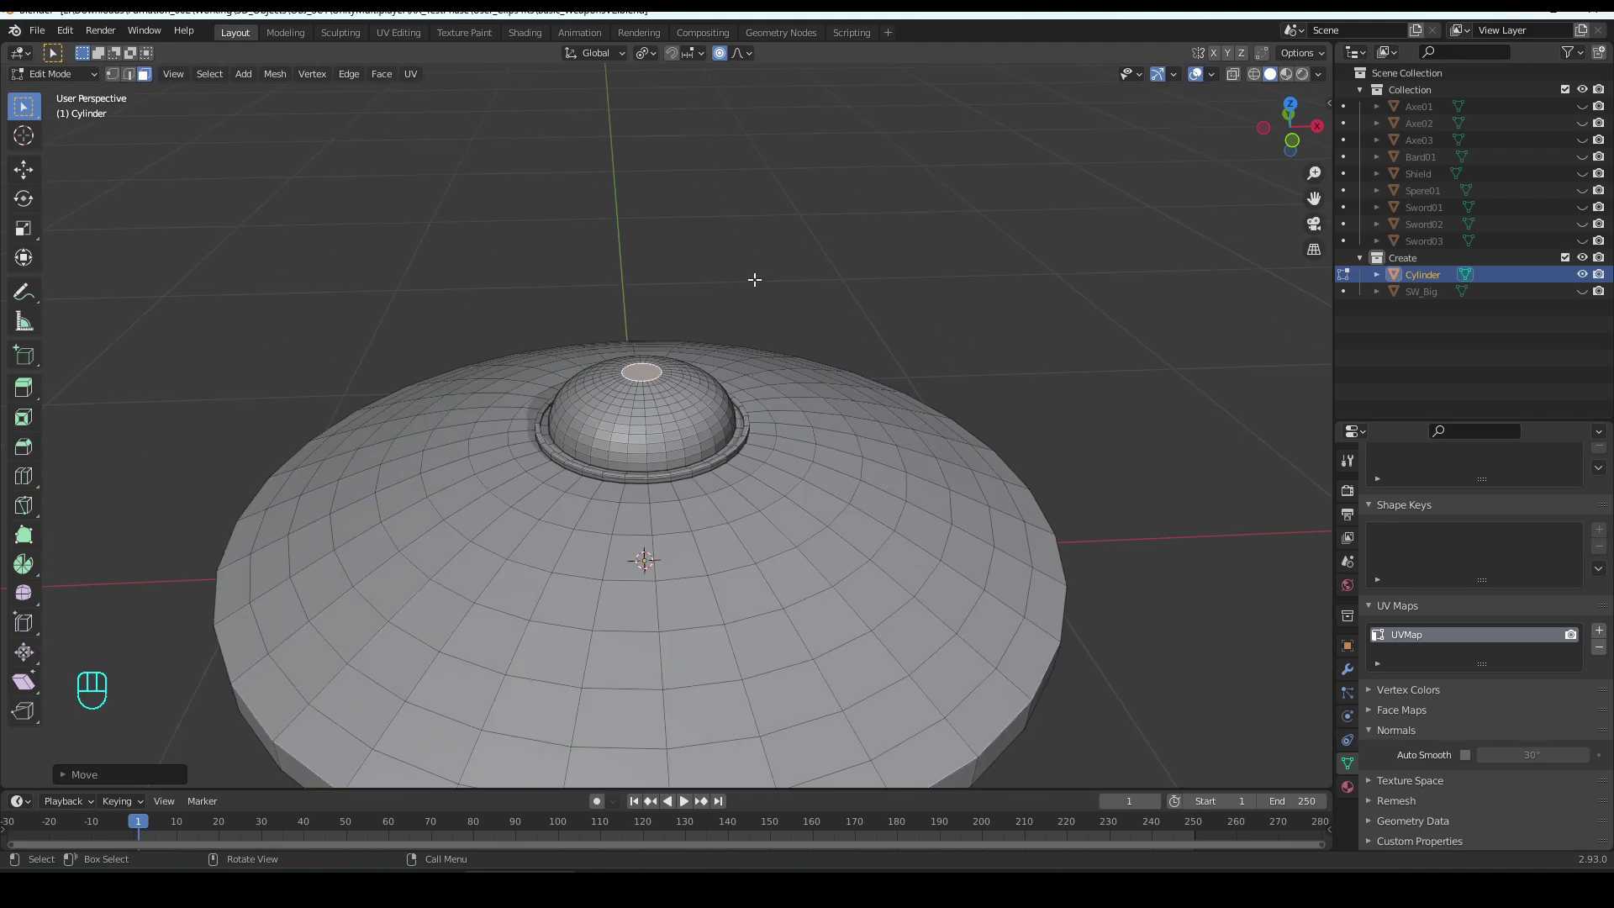
pyautogui.moveTo(753, 278); pyautogui.dragTo(761, 358, button='middle')
pyautogui.scroll(2, 748, 425)
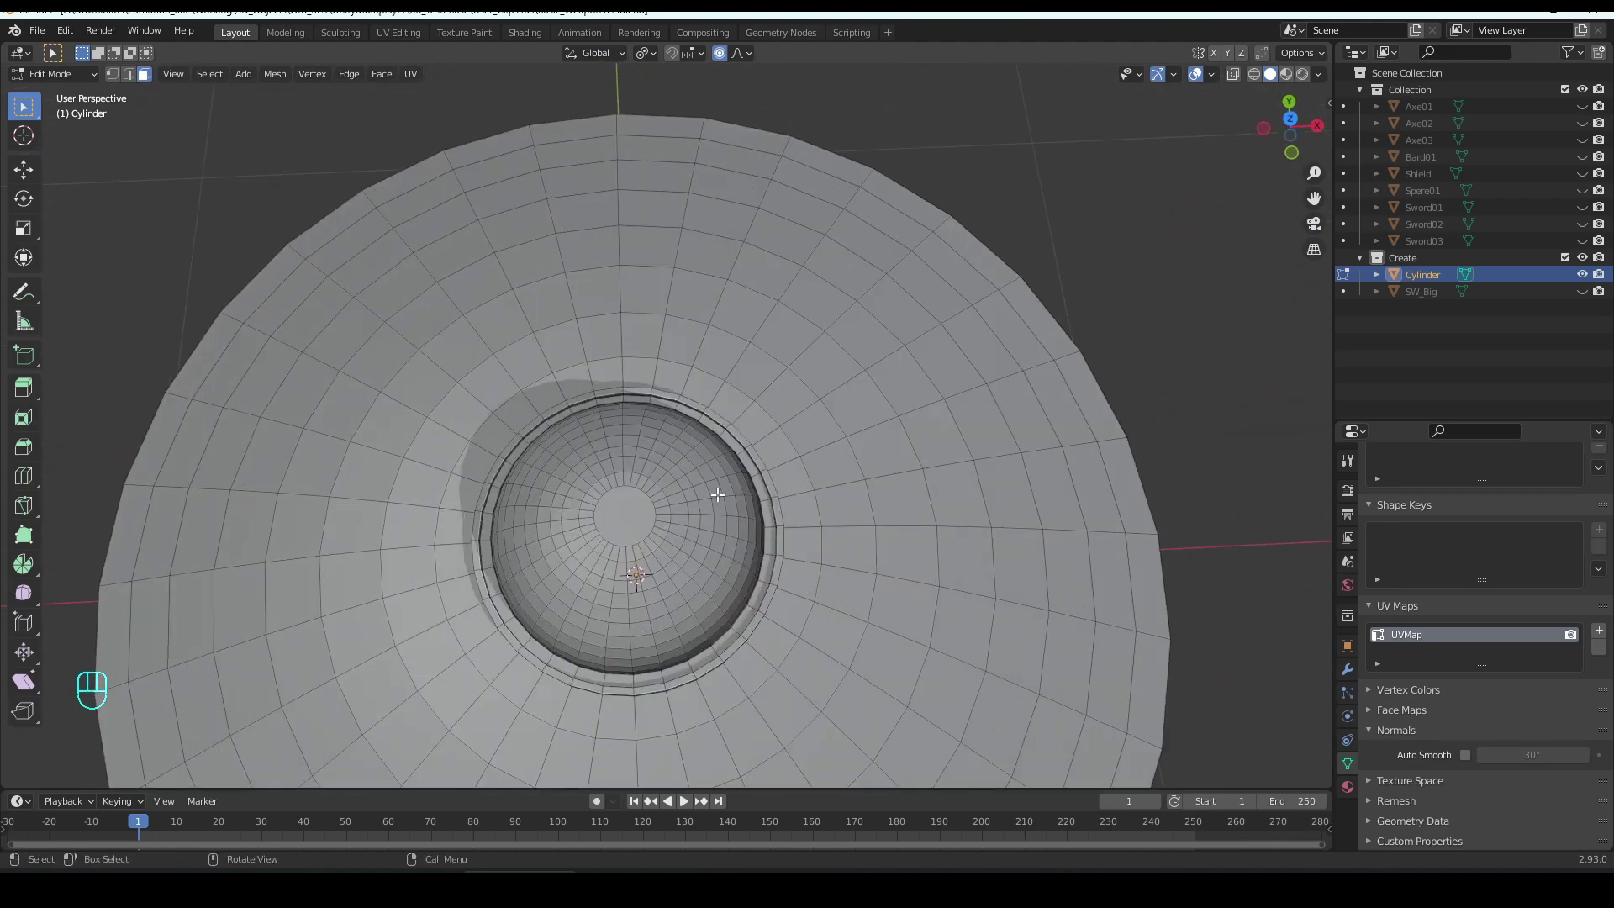
pyautogui.scroll(-3, 695, 512)
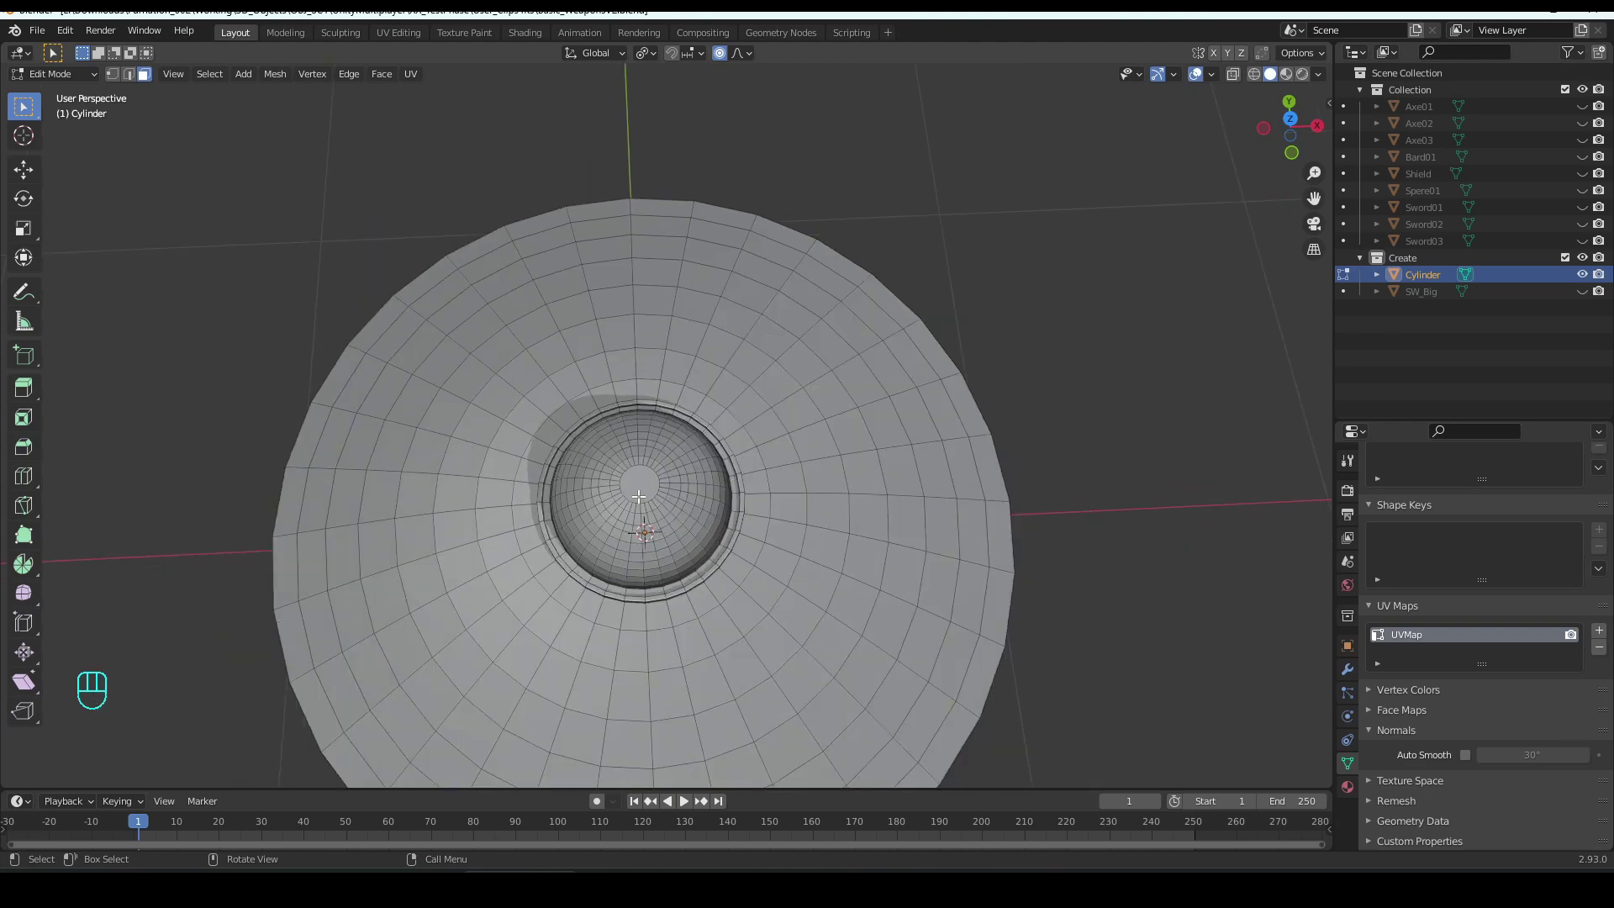
pyautogui.moveTo(639, 497); pyautogui.dragTo(698, 404, button='middle')
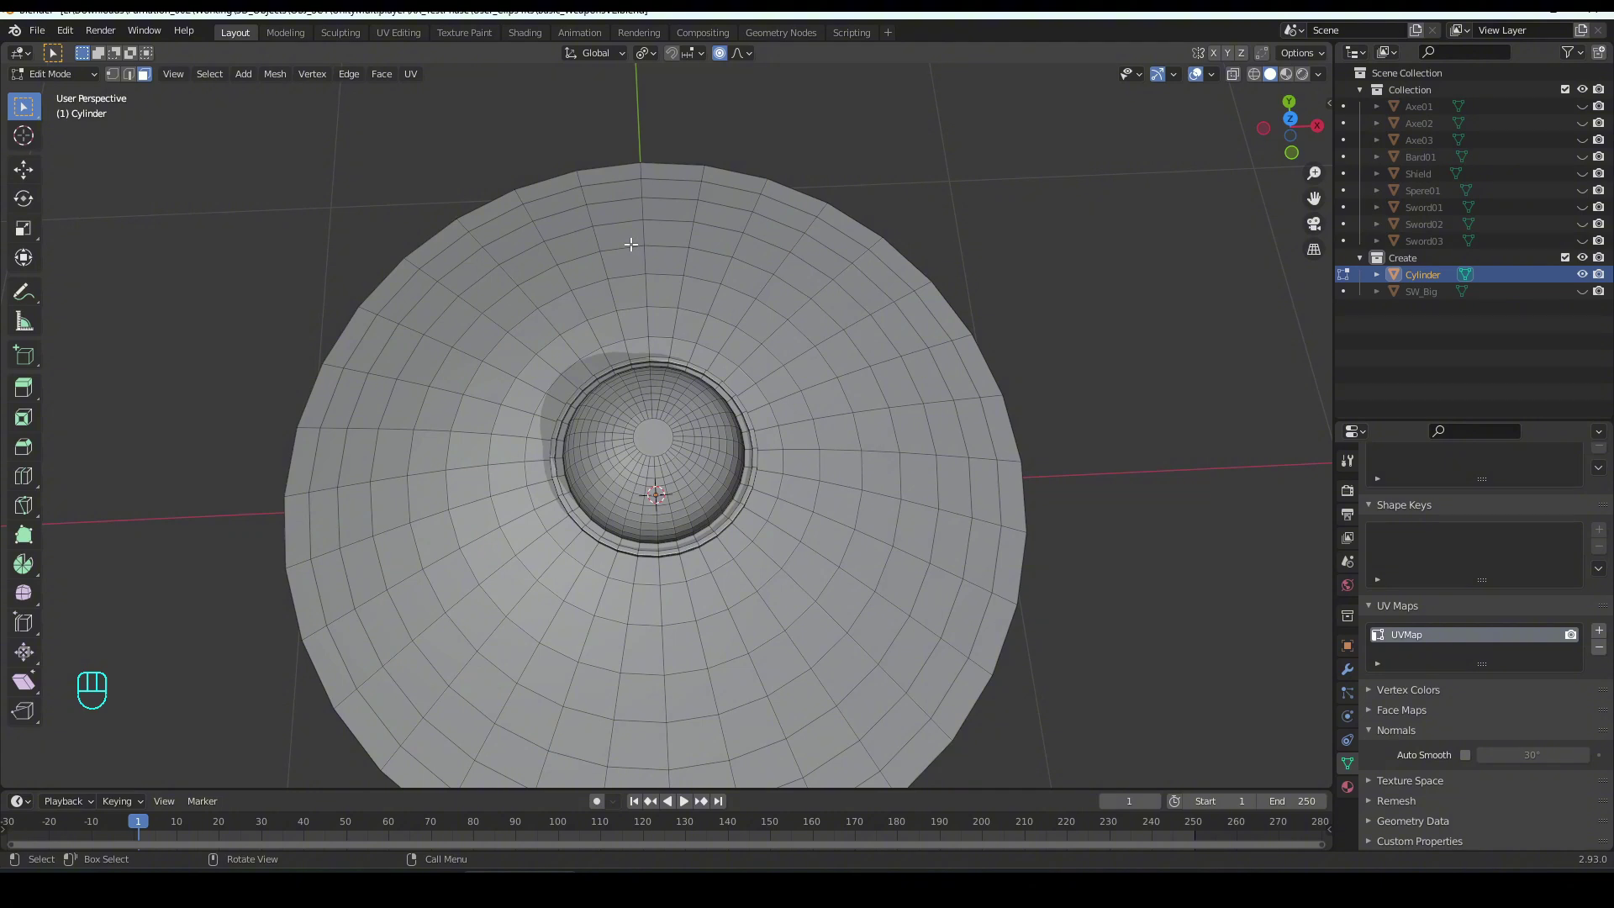
pyautogui.press('KP_7')
pyautogui.scroll(-1, 618, 238)
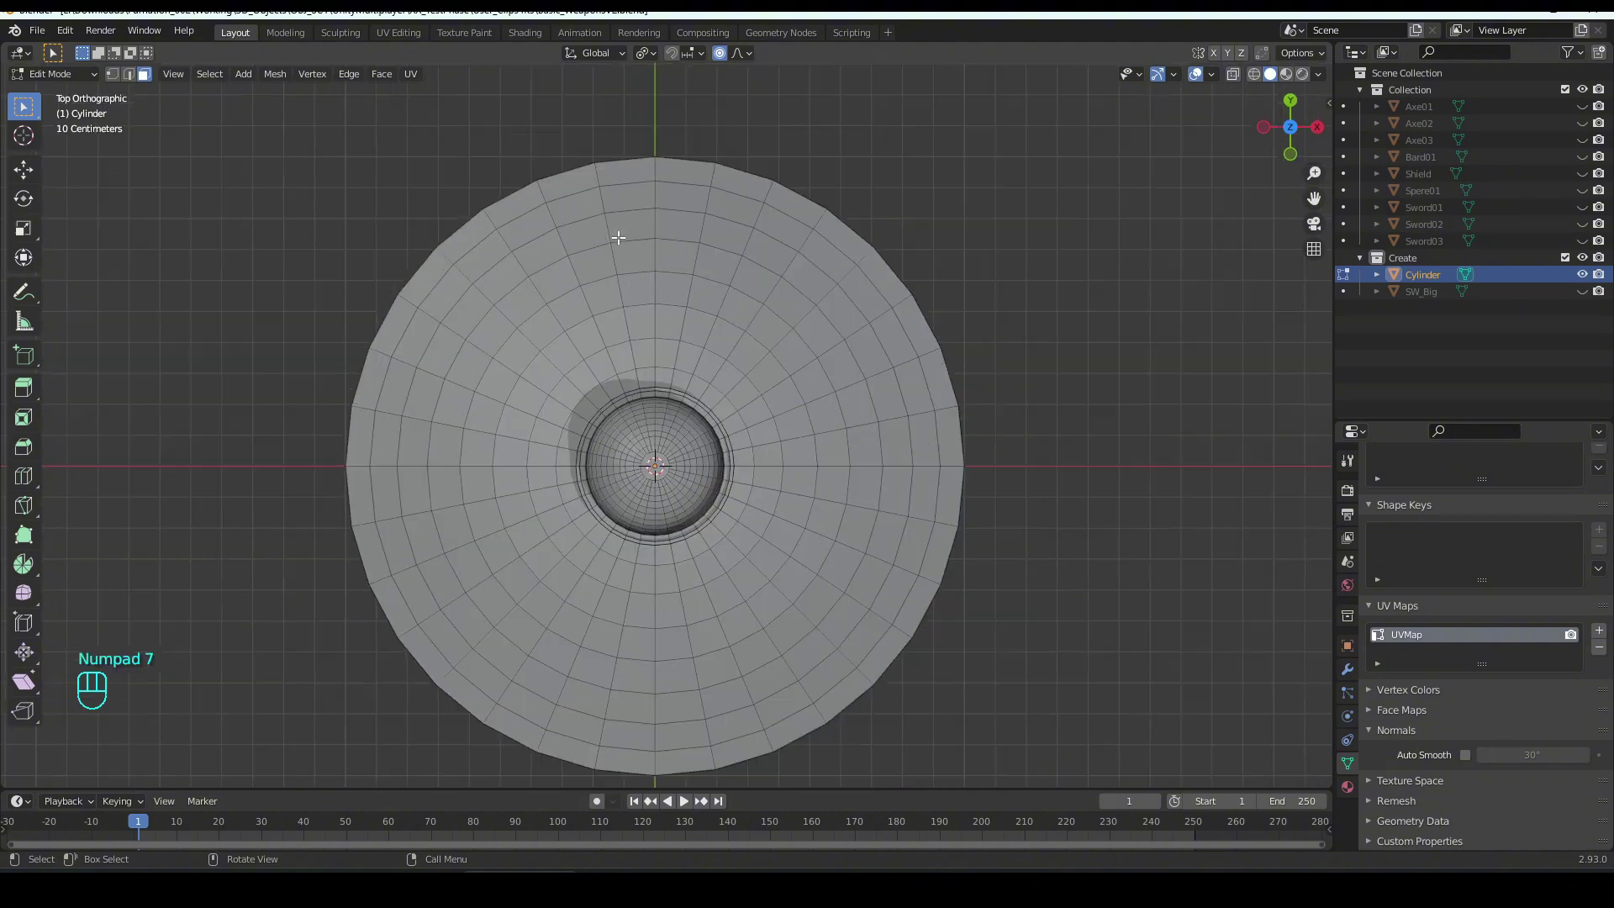
pyautogui.click(676, 178)
pyautogui.keyDown('alt'); pyautogui.click(677, 178); pyautogui.keyUp('alt')
pyautogui.click(684, 176)
pyautogui.keyDown('alt'); pyautogui.click(705, 177); pyautogui.keyUp('alt')
# - Add four two-column spokes of faces to the selection, running from the rim to the boss along the X and Y axes
pyautogui.keyDown('shift'); pyautogui.moveTo(637, 197); pyautogui.dragTo(662, 362); pyautogui.keyUp('shift')
pyautogui.scroll(1, 664, 419)
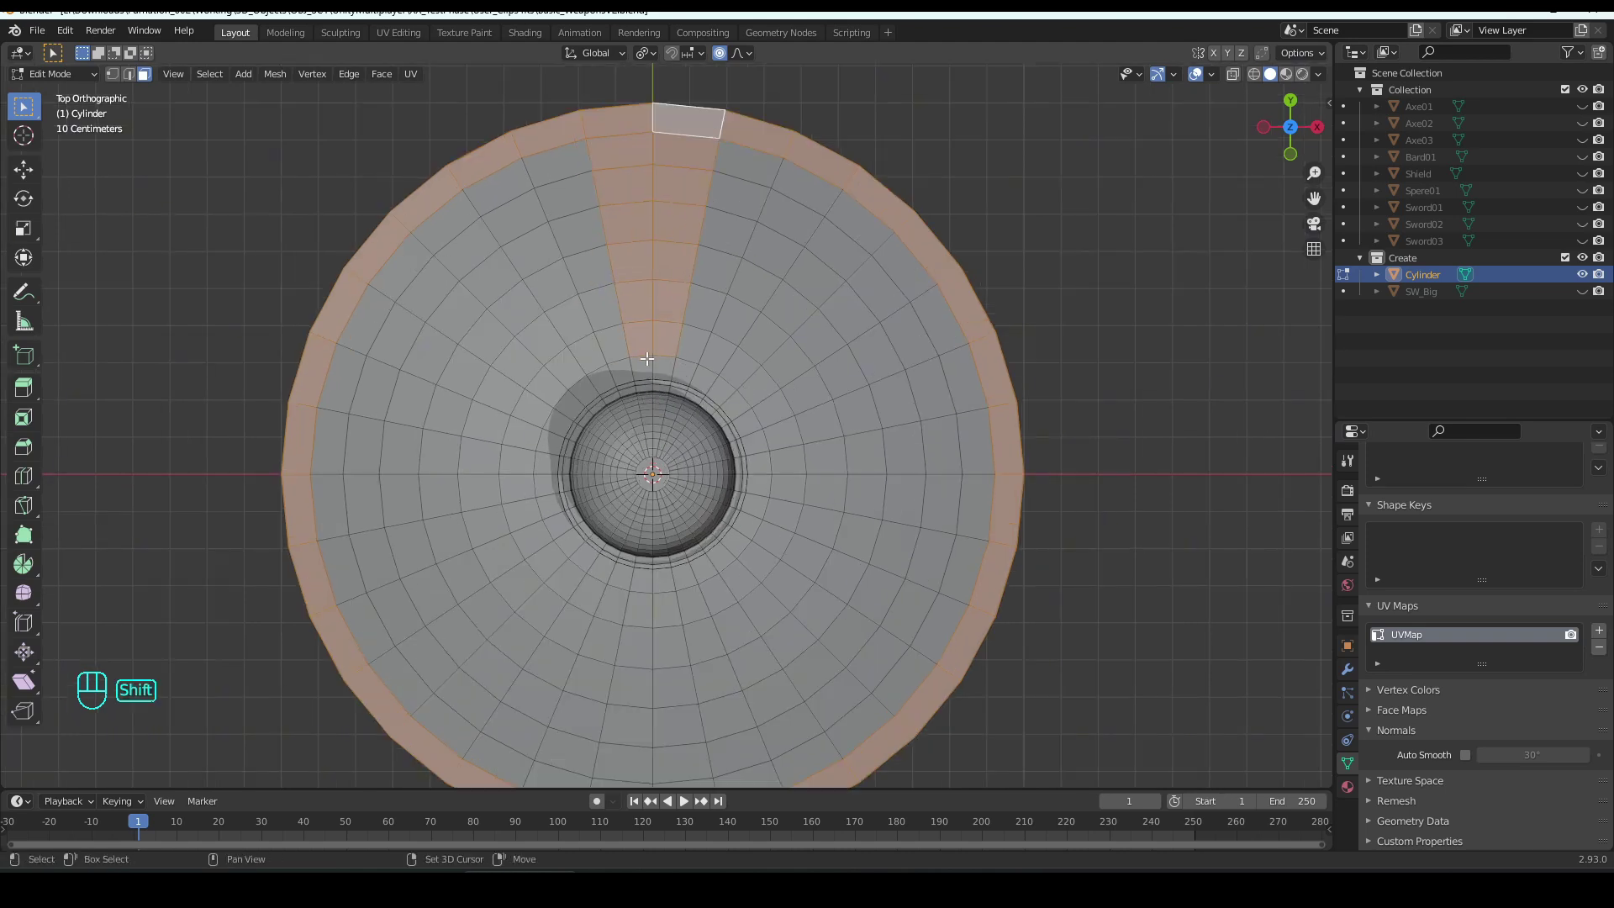
pyautogui.keyDown('shift'); pyautogui.click(648, 368); pyautogui.keyUp('shift')
pyautogui.keyDown('shift'); pyautogui.click(662, 370); pyautogui.keyUp('shift')
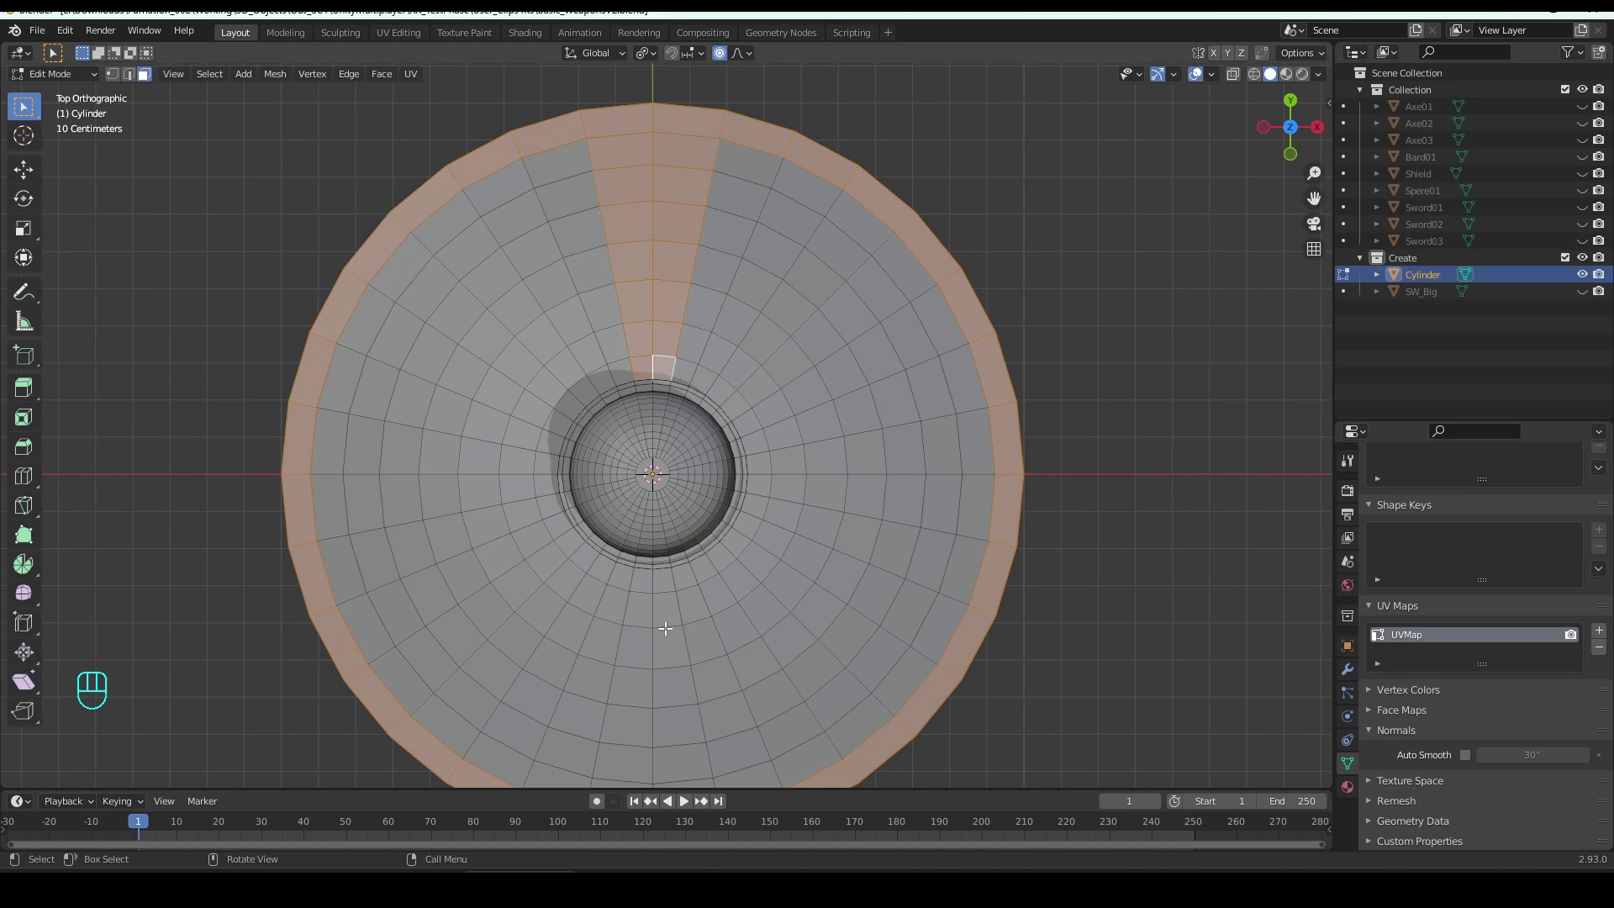
pyautogui.scroll(-1, 664, 629)
pyautogui.keyDown('shift'); pyautogui.moveTo(728, 539); pyautogui.dragTo(741, 365, button='middle'); pyautogui.keyUp('shift')
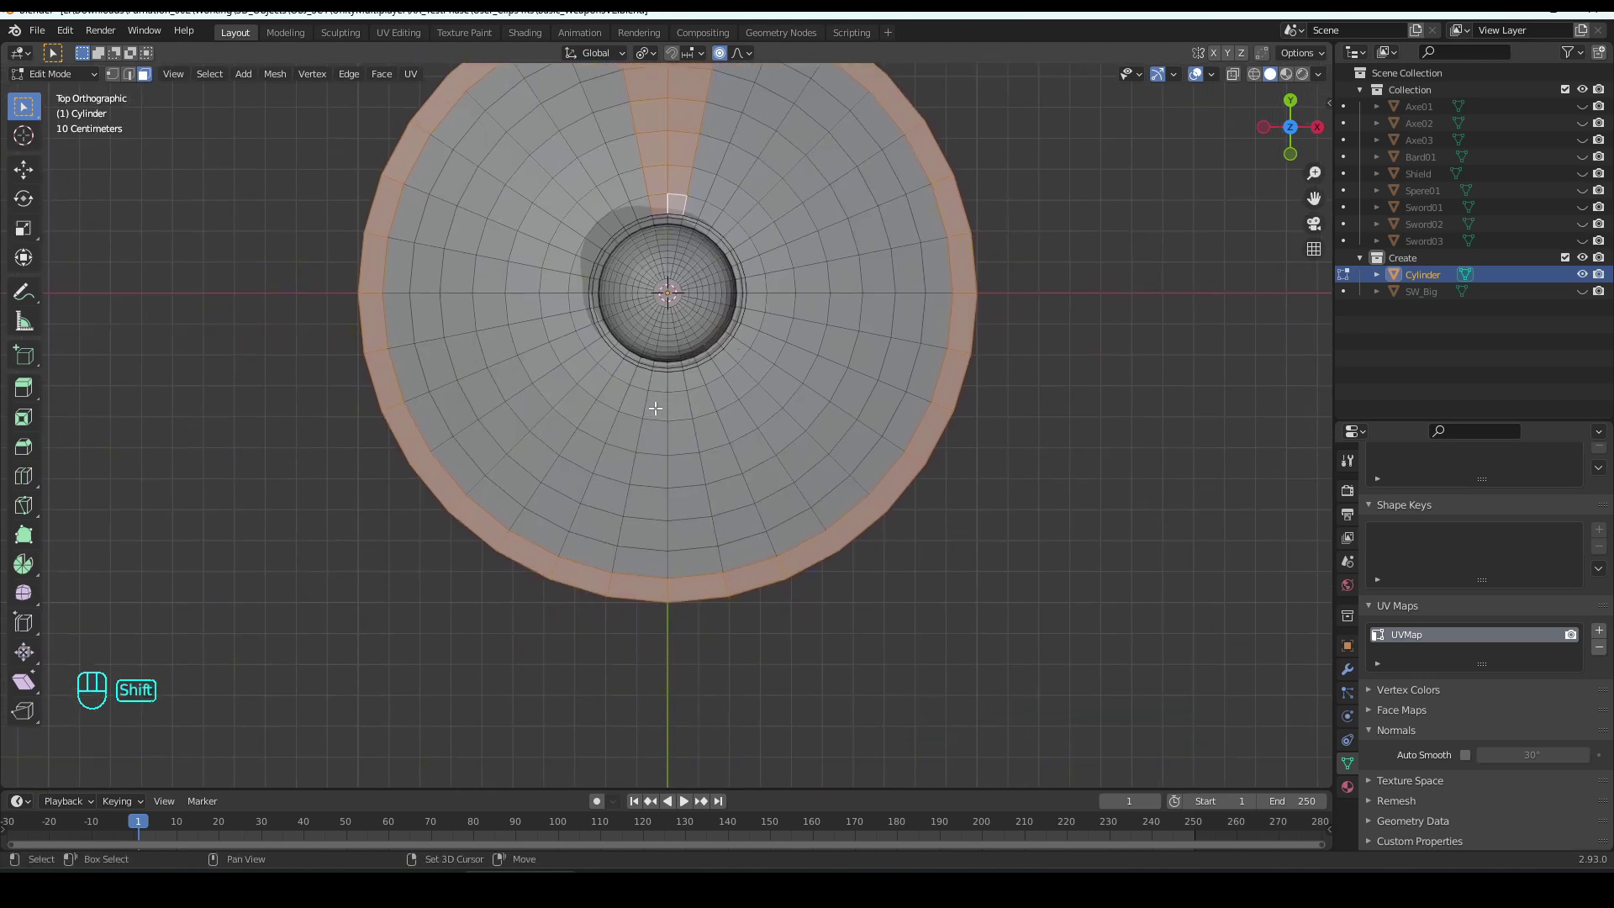
pyautogui.keyDown('shift'); pyautogui.moveTo(654, 408); pyautogui.dragTo(691, 577); pyautogui.keyUp('shift')
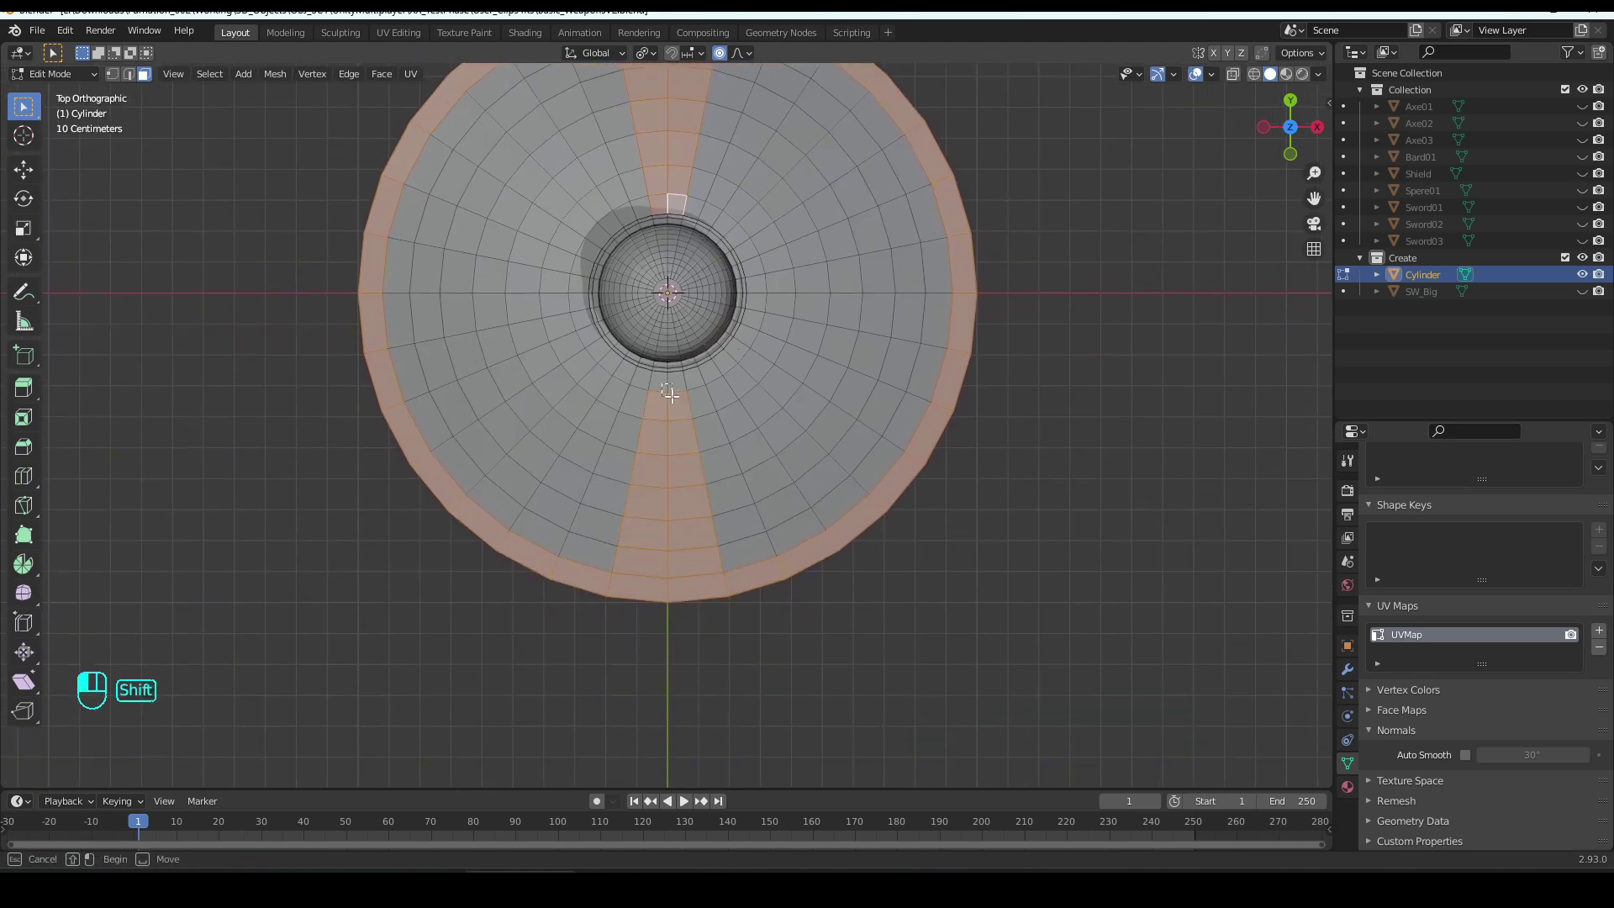
pyautogui.keyDown('shift'); pyautogui.moveTo(959, 265); pyautogui.dragTo(779, 305); pyautogui.keyUp('shift')
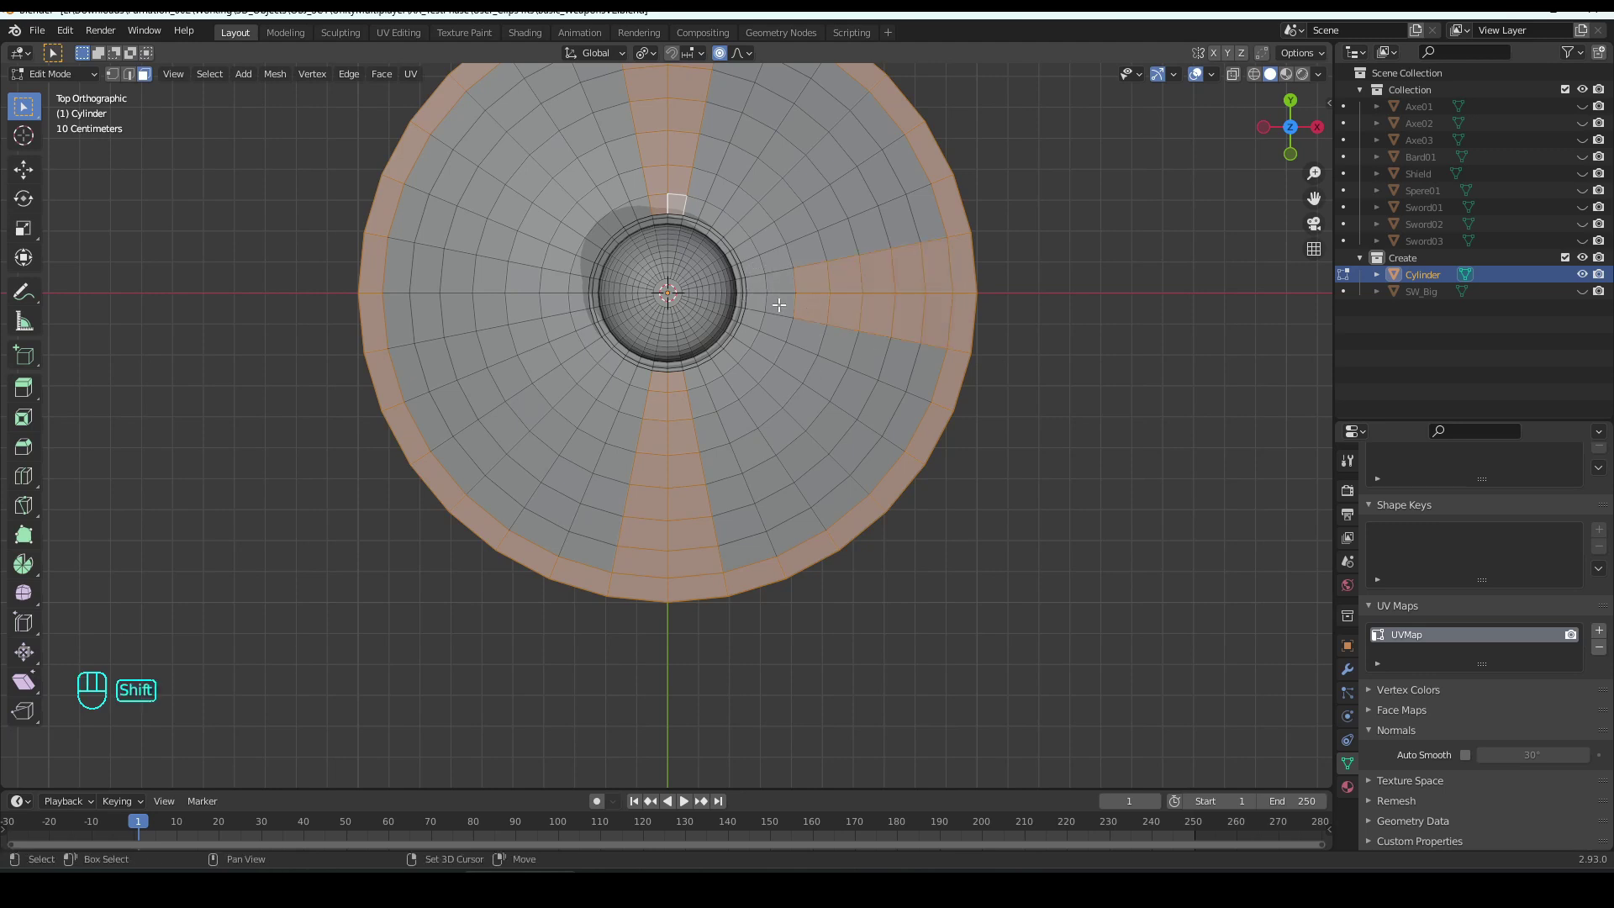
pyautogui.scroll(2, 748, 296)
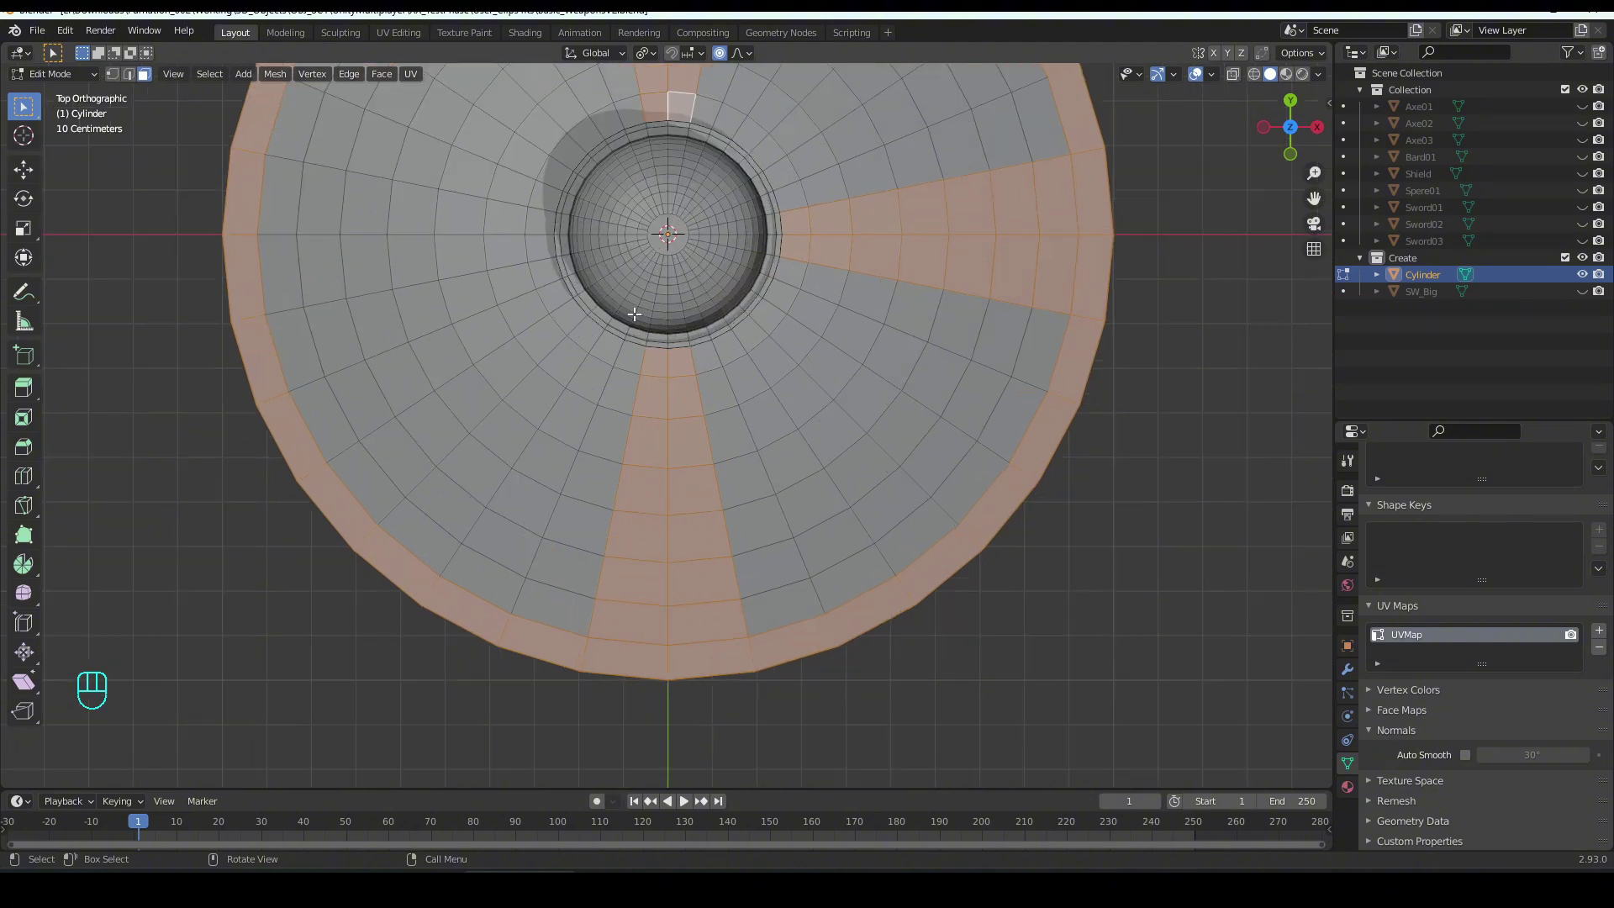
pyautogui.keyDown('shift'); pyautogui.moveTo(250, 210); pyautogui.dragTo(535, 249); pyautogui.keyUp('shift')
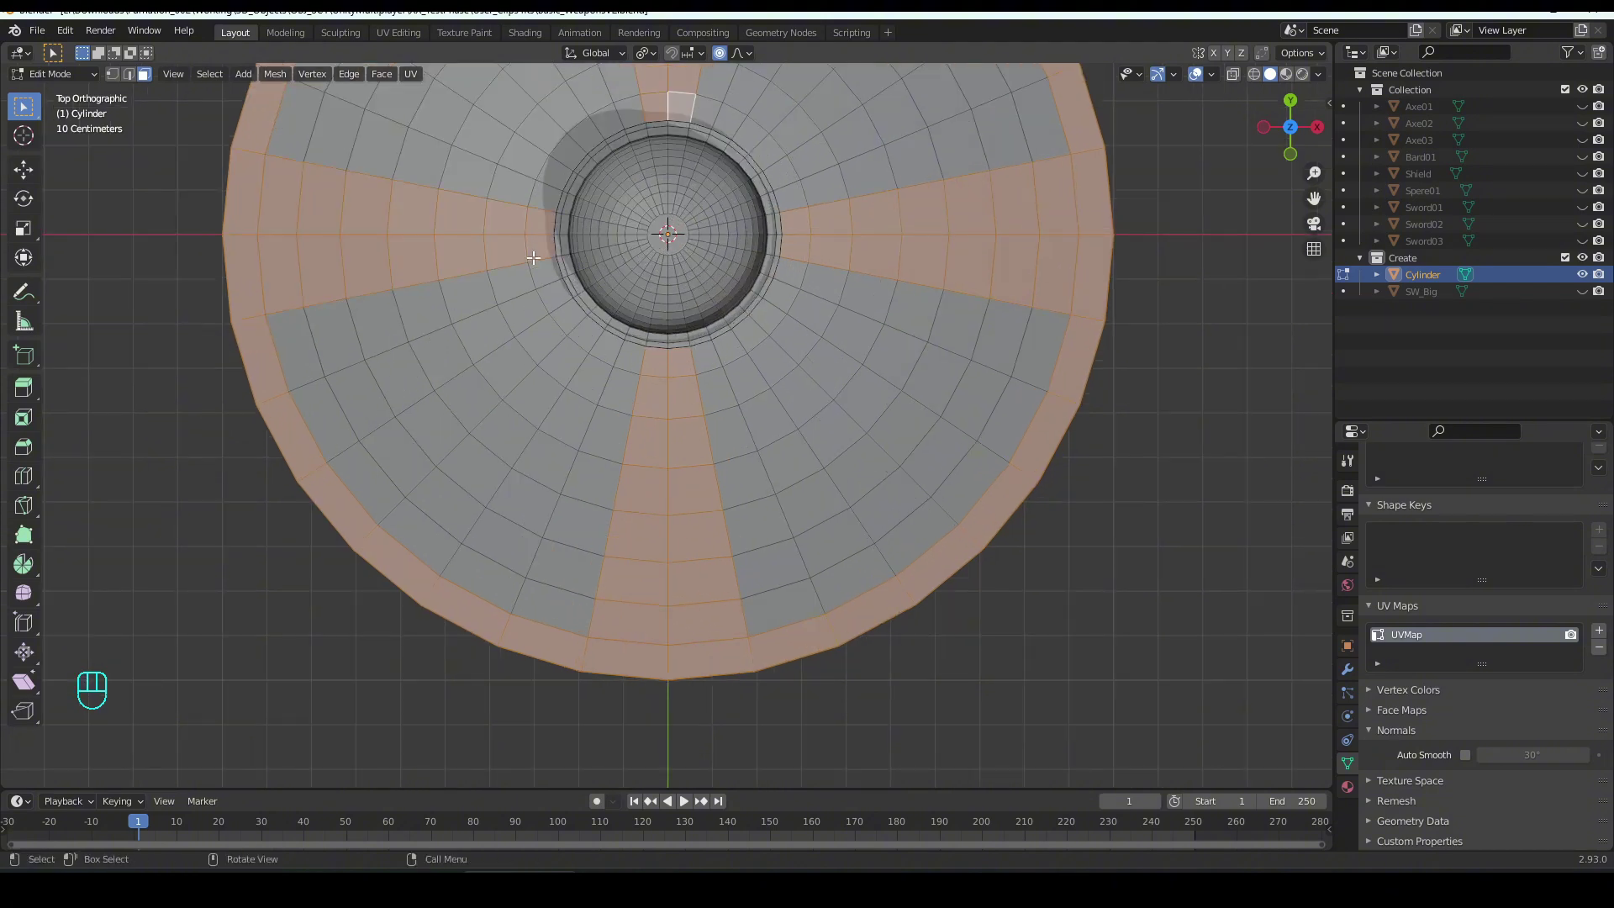
# - Add a two-by-two block of faces against the rim, midway between the spokes, in each of the four quadrants to the selection
pyautogui.scroll(-1, 428, 484)
pyautogui.keyDown('shift'); pyautogui.moveTo(428, 476); pyautogui.dragTo(487, 542); pyautogui.keyUp('shift')
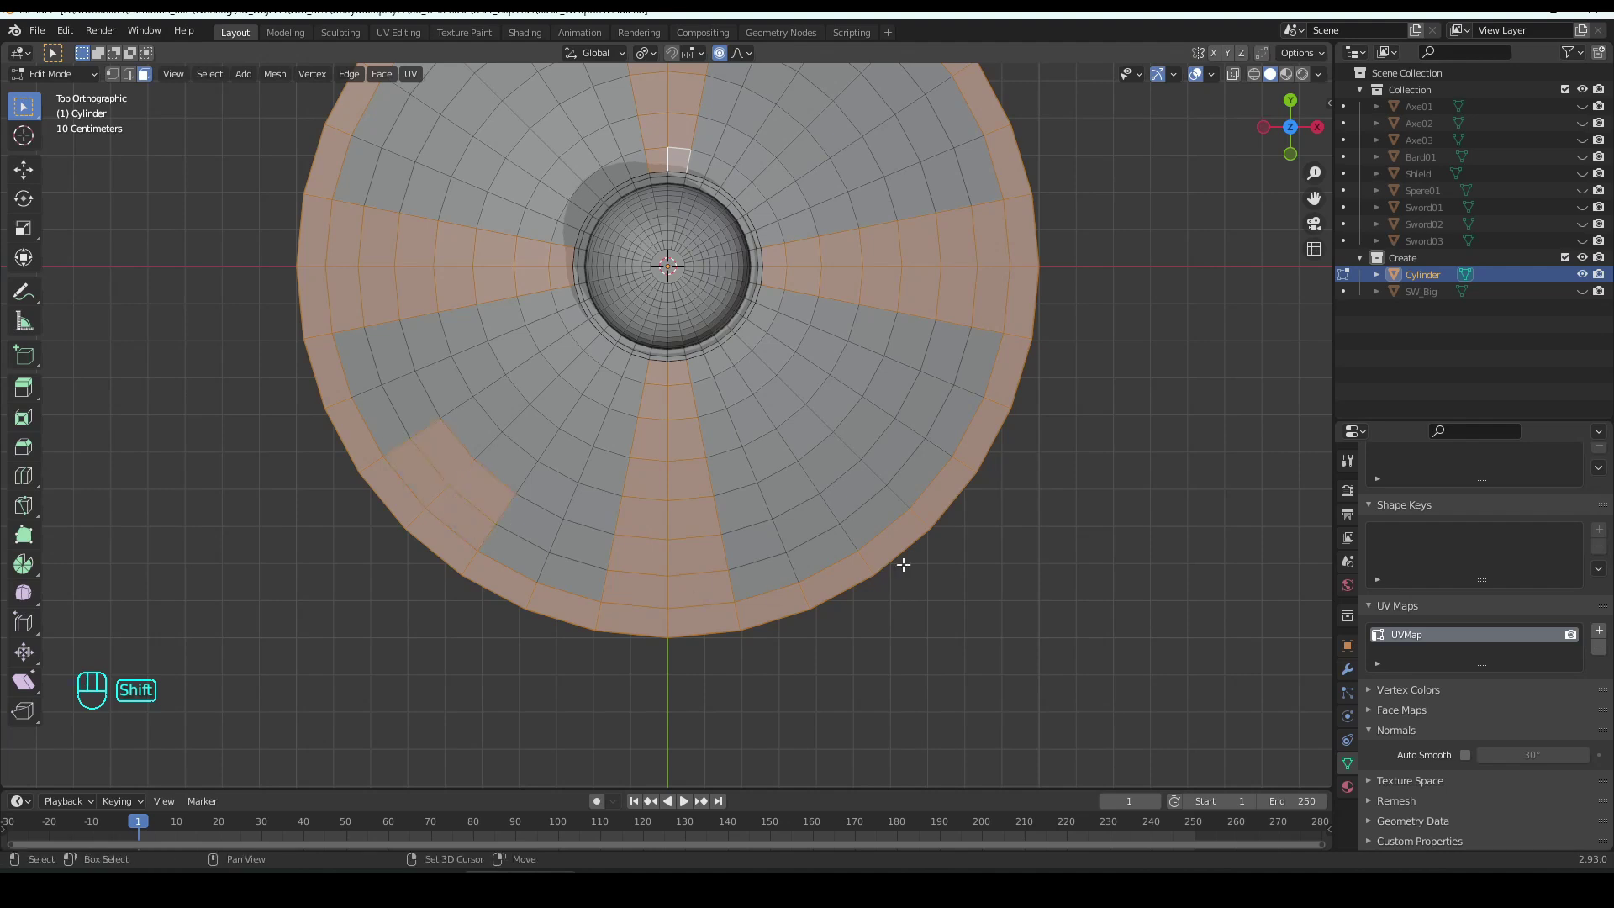
pyautogui.keyDown('shift'); pyautogui.moveTo(913, 469); pyautogui.dragTo(881, 502); pyautogui.keyUp('shift')
pyautogui.keyDown('shift'); pyautogui.moveTo(908, 342); pyautogui.dragTo(906, 490, button='middle'); pyautogui.keyUp('shift')
pyautogui.keyDown('shift'); pyautogui.moveTo(874, 178); pyautogui.dragTo(892, 221); pyautogui.keyUp('shift')
pyautogui.keyDown('shift'); pyautogui.moveTo(447, 179); pyautogui.dragTo(441, 216); pyautogui.keyUp('shift')
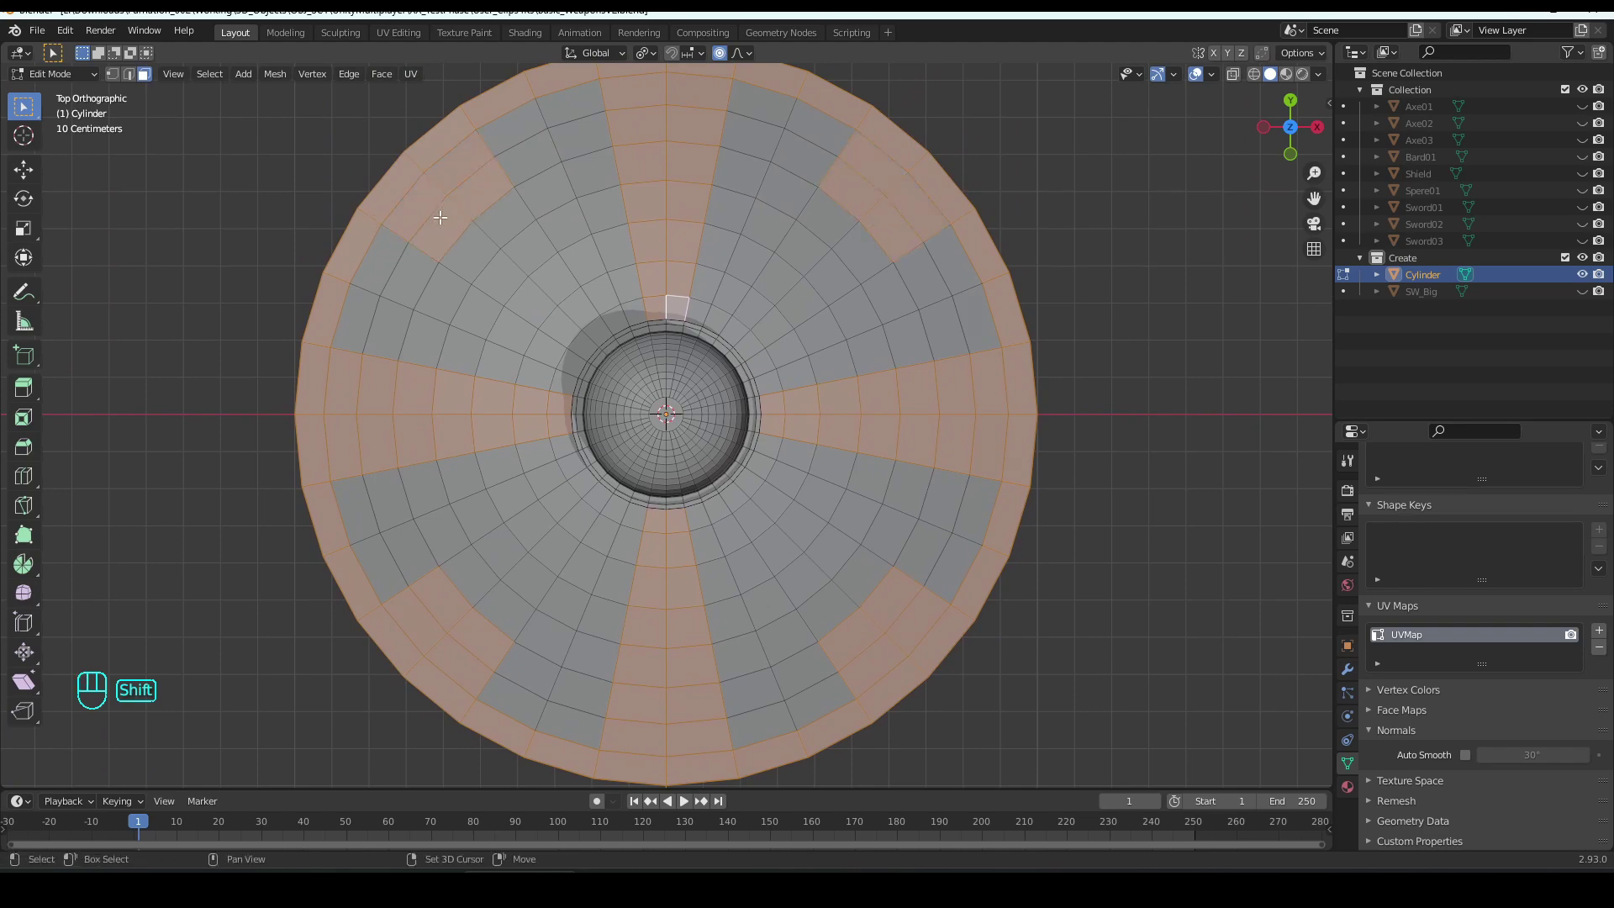
# - Extrude the selected rim, spokes and blocks outward about 0.043 m to form raised shield reinforcements
pyautogui.moveTo(748, 635); pyautogui.dragTo(754, 509, button='middle')
pyautogui.press('e')
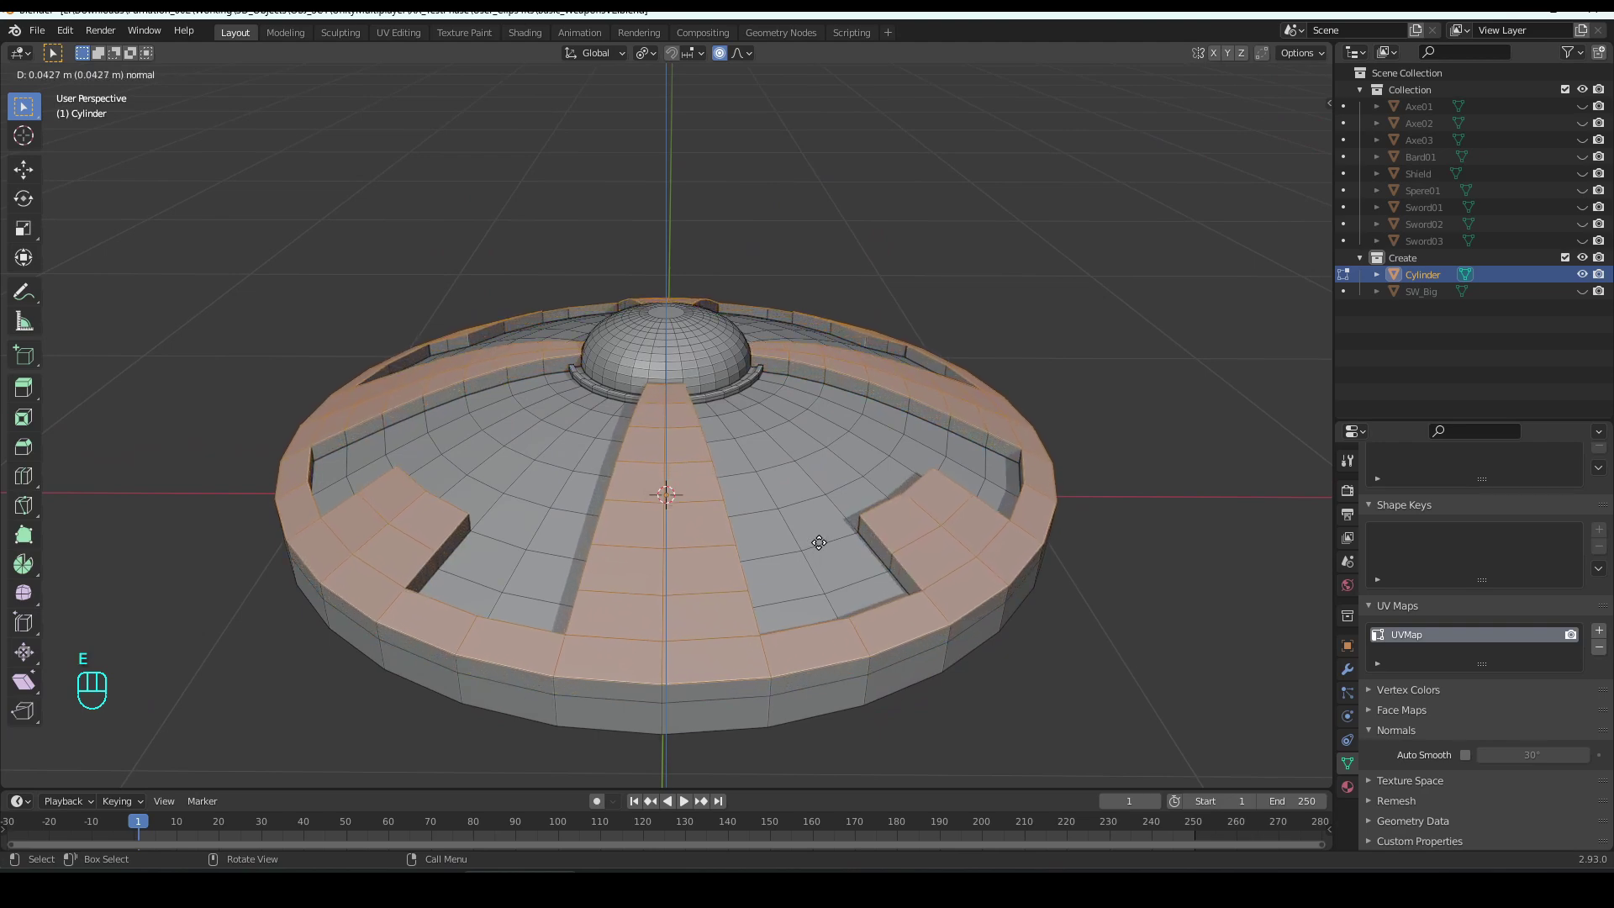
pyautogui.click(816, 544)
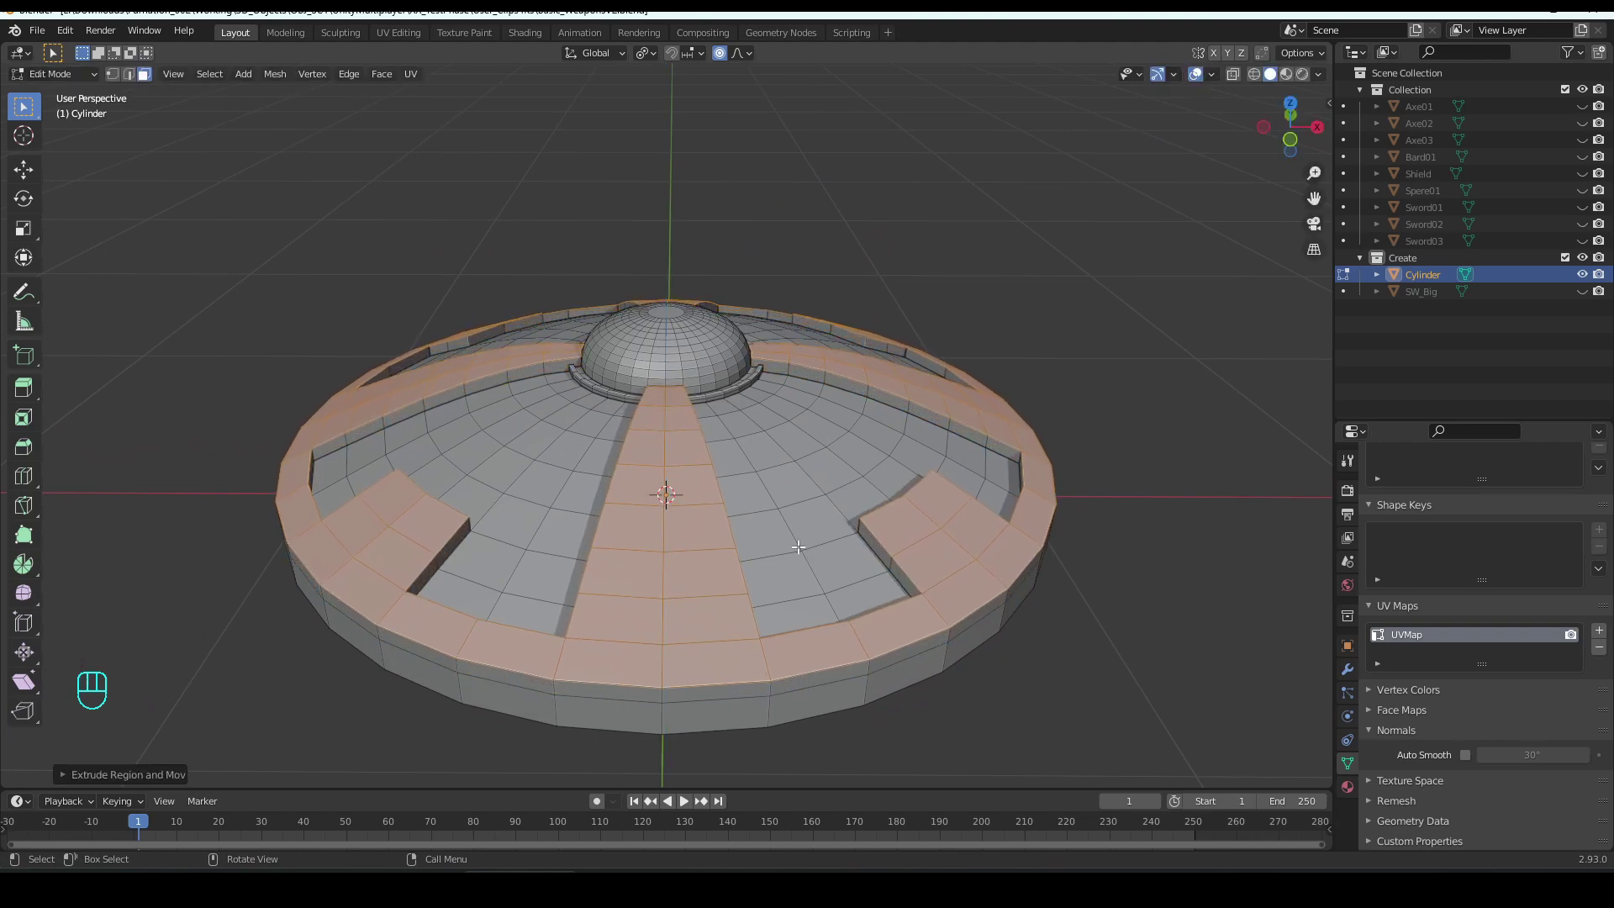
# - Switch to edge selection and select the short vertical corner edges of the first raised block, including where it meets the rim
pyautogui.moveTo(798, 550); pyautogui.dragTo(803, 597, button='middle')
pyautogui.press('2')
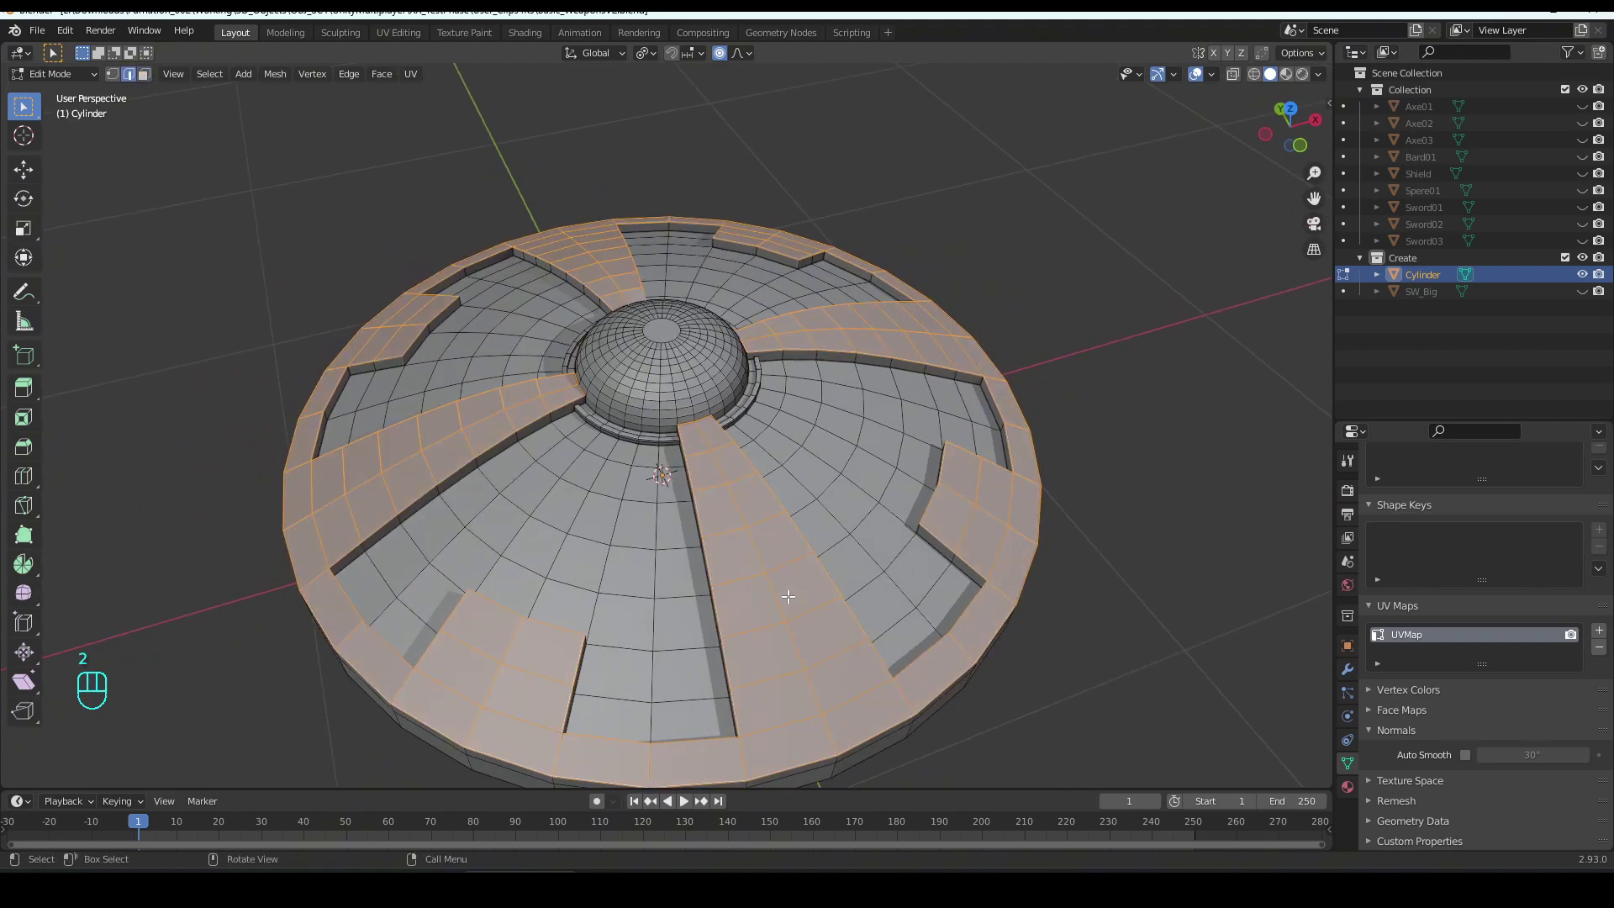
pyautogui.scroll(2, 788, 595)
pyautogui.click(879, 462)
pyautogui.moveTo(880, 461); pyautogui.dragTo(686, 467, button='middle')
pyautogui.keyDown('shift'); pyautogui.moveTo(527, 427); pyautogui.dragTo(906, 466, button='middle'); pyautogui.keyUp('shift')
pyautogui.scroll(5, 663, 466)
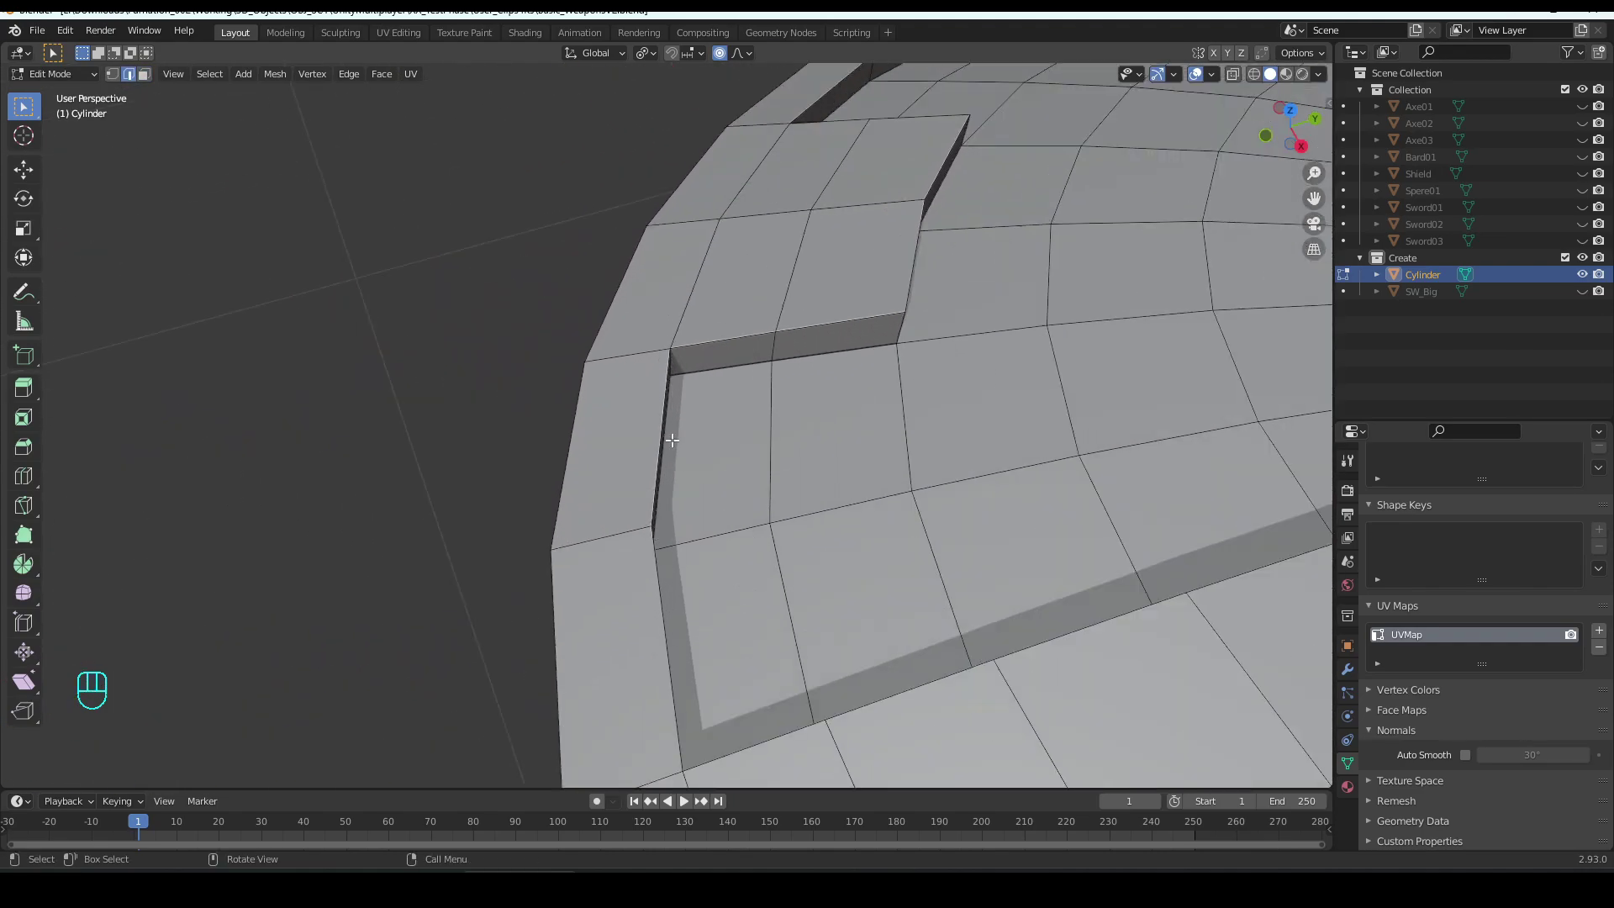
pyautogui.moveTo(670, 440); pyautogui.dragTo(561, 434, button='middle')
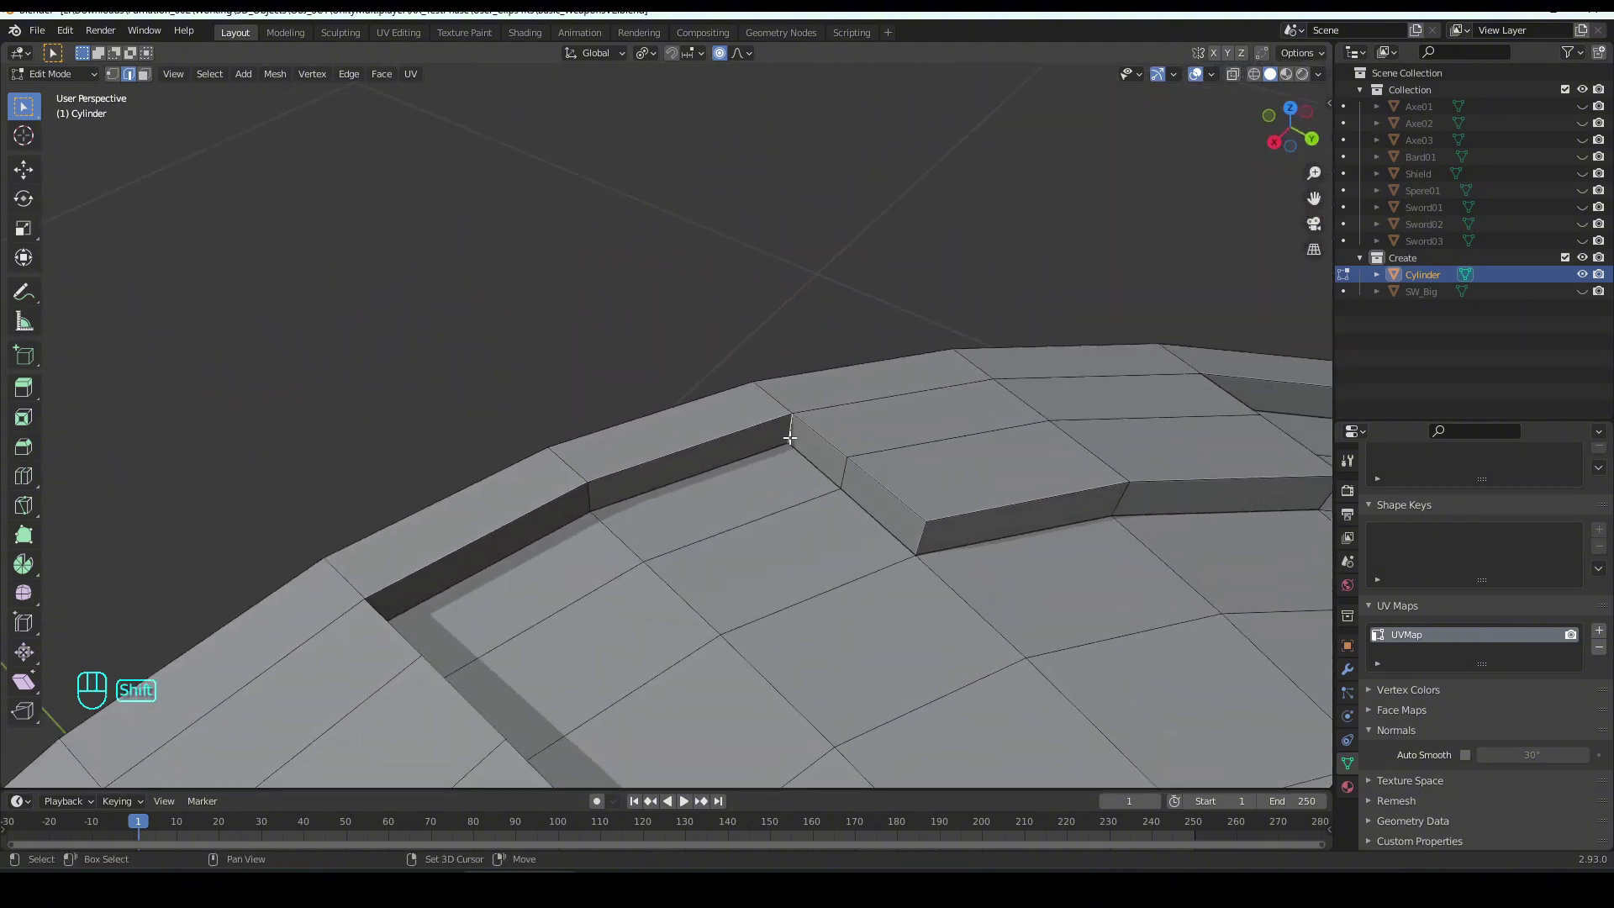
pyautogui.scroll(-3, 789, 438)
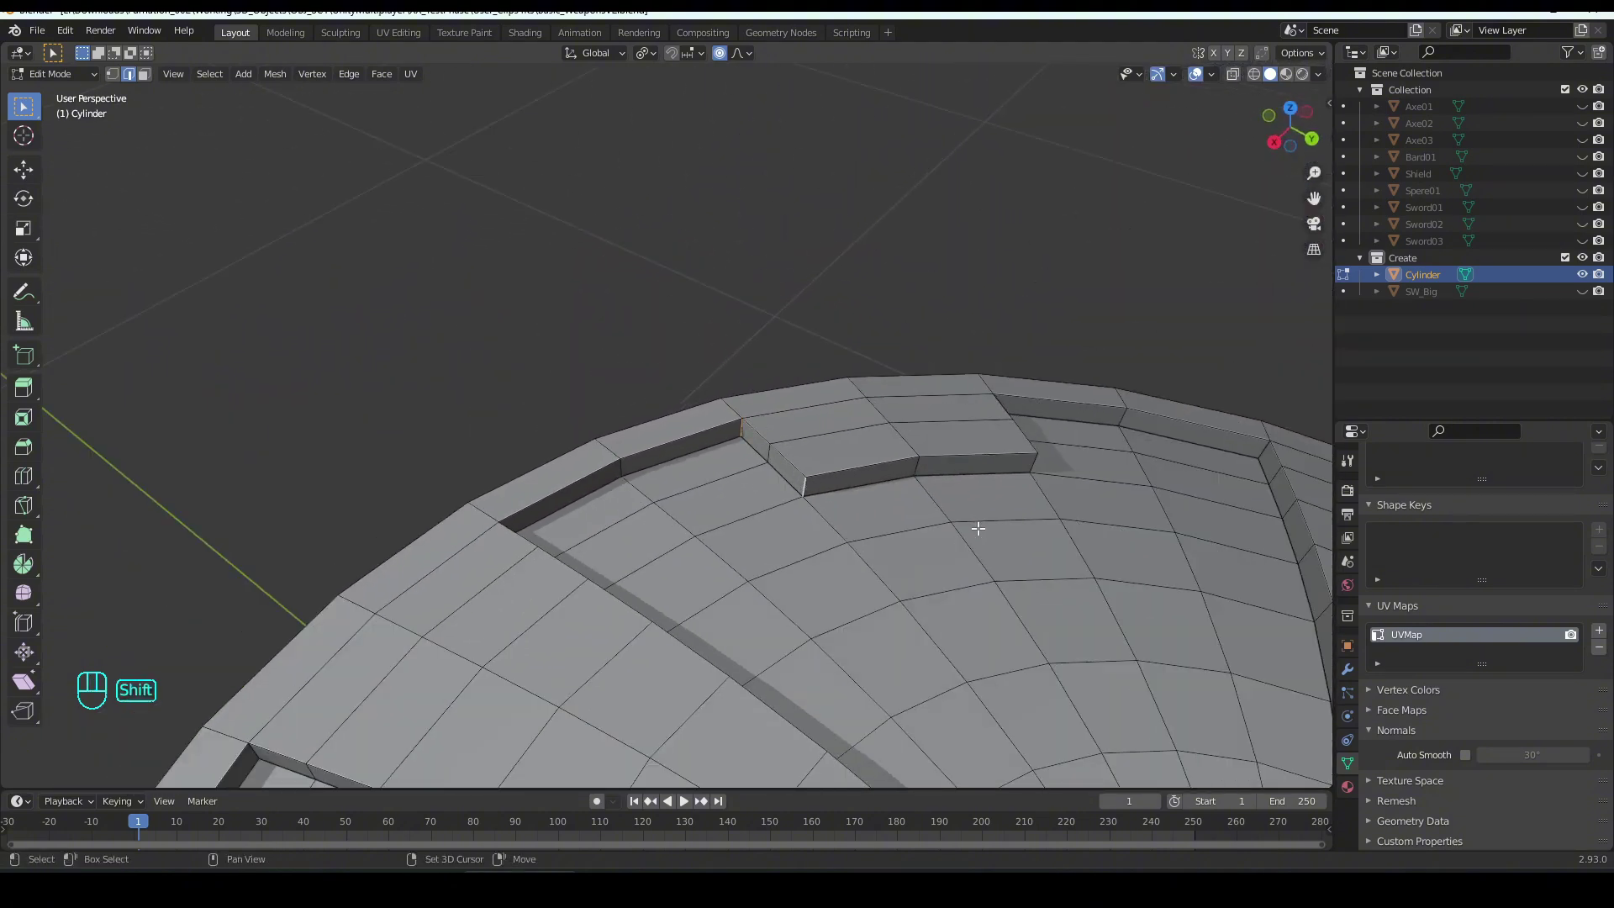
pyautogui.moveTo(979, 527); pyautogui.dragTo(641, 456, button='middle')
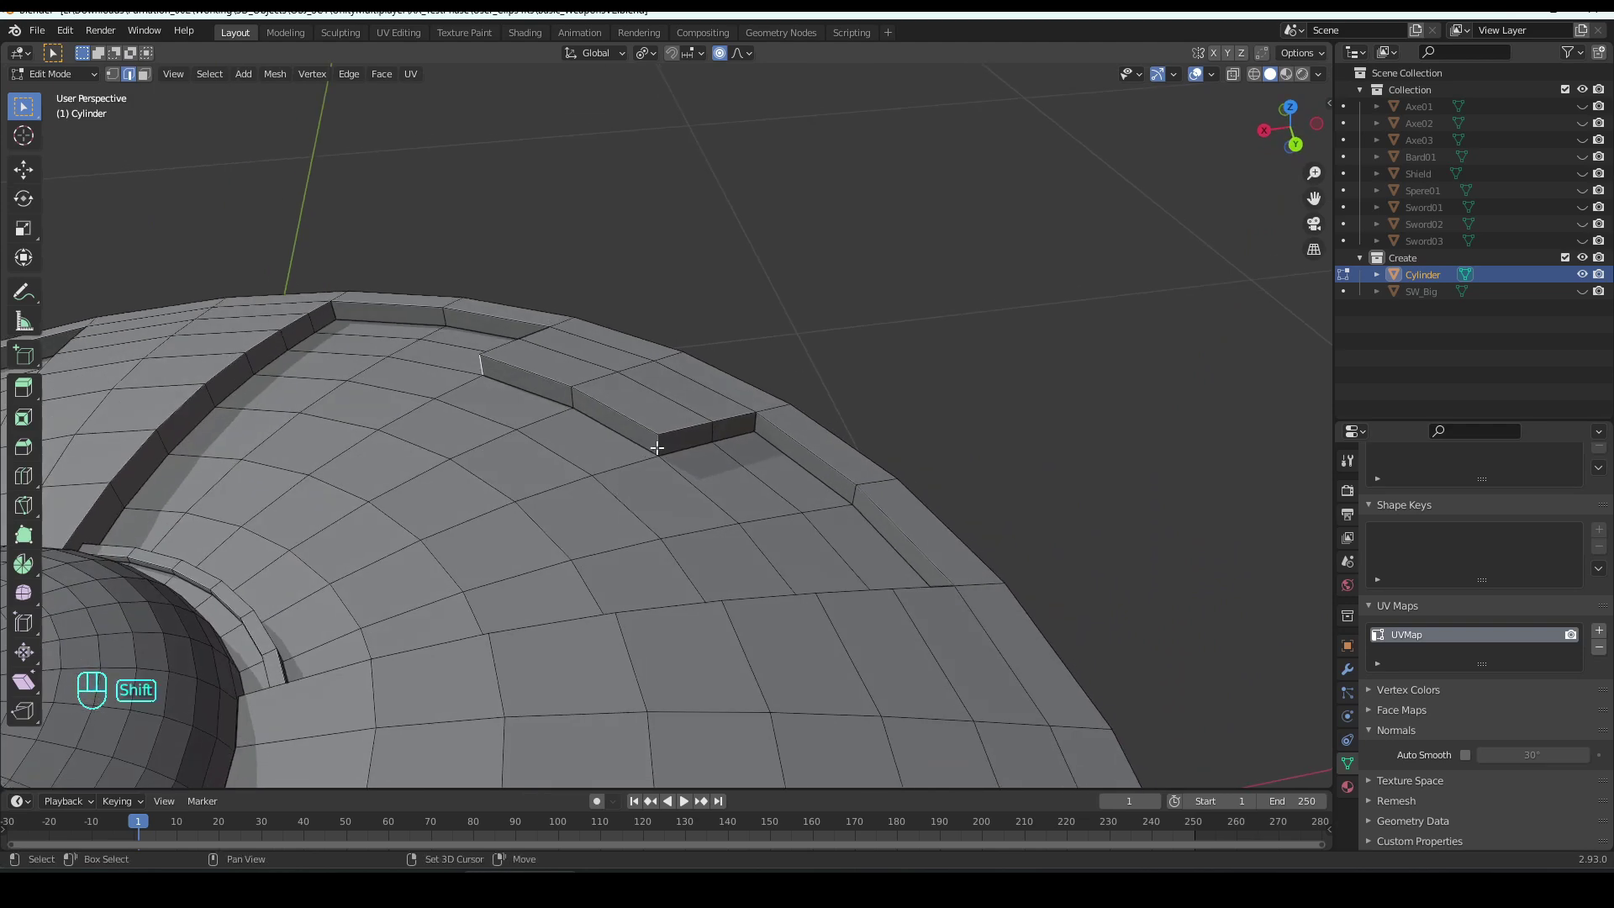
pyautogui.keyDown('shift'); pyautogui.click(656, 448); pyautogui.keyUp('shift')
pyautogui.hotkey('ctrl', 'z')
pyautogui.moveTo(364, 375); pyautogui.dragTo(889, 354, button='middle')
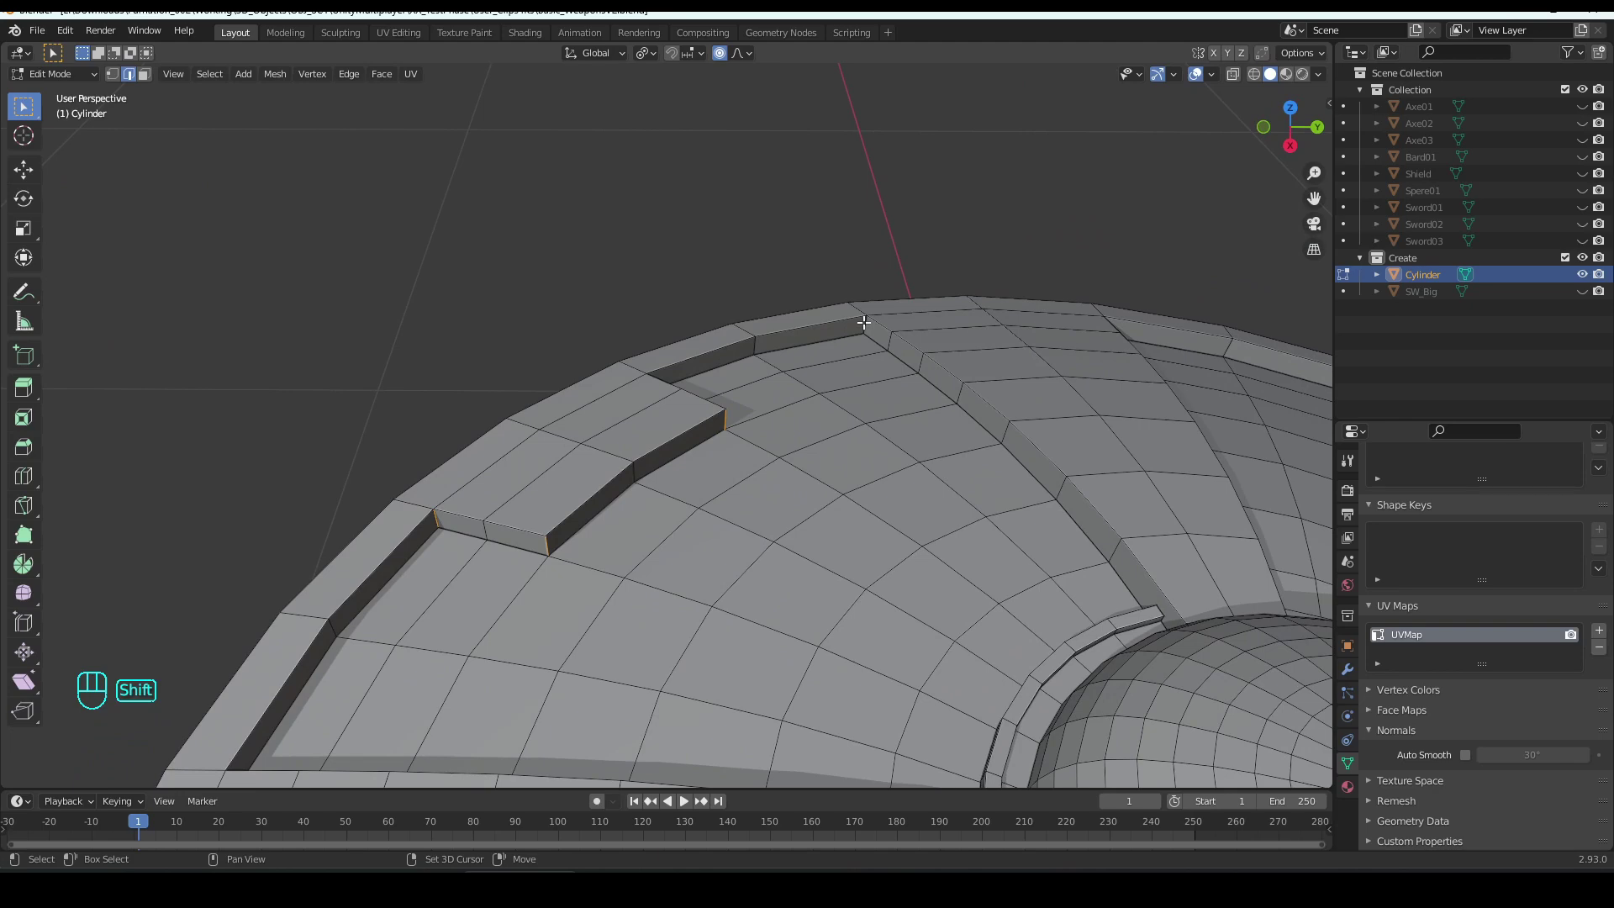
# - Continue around the shield, adding the vertical corner edges of the next raised blocks and spoke-to-rim junctions to the selection
pyautogui.moveTo(908, 396); pyautogui.dragTo(682, 349, button='middle')
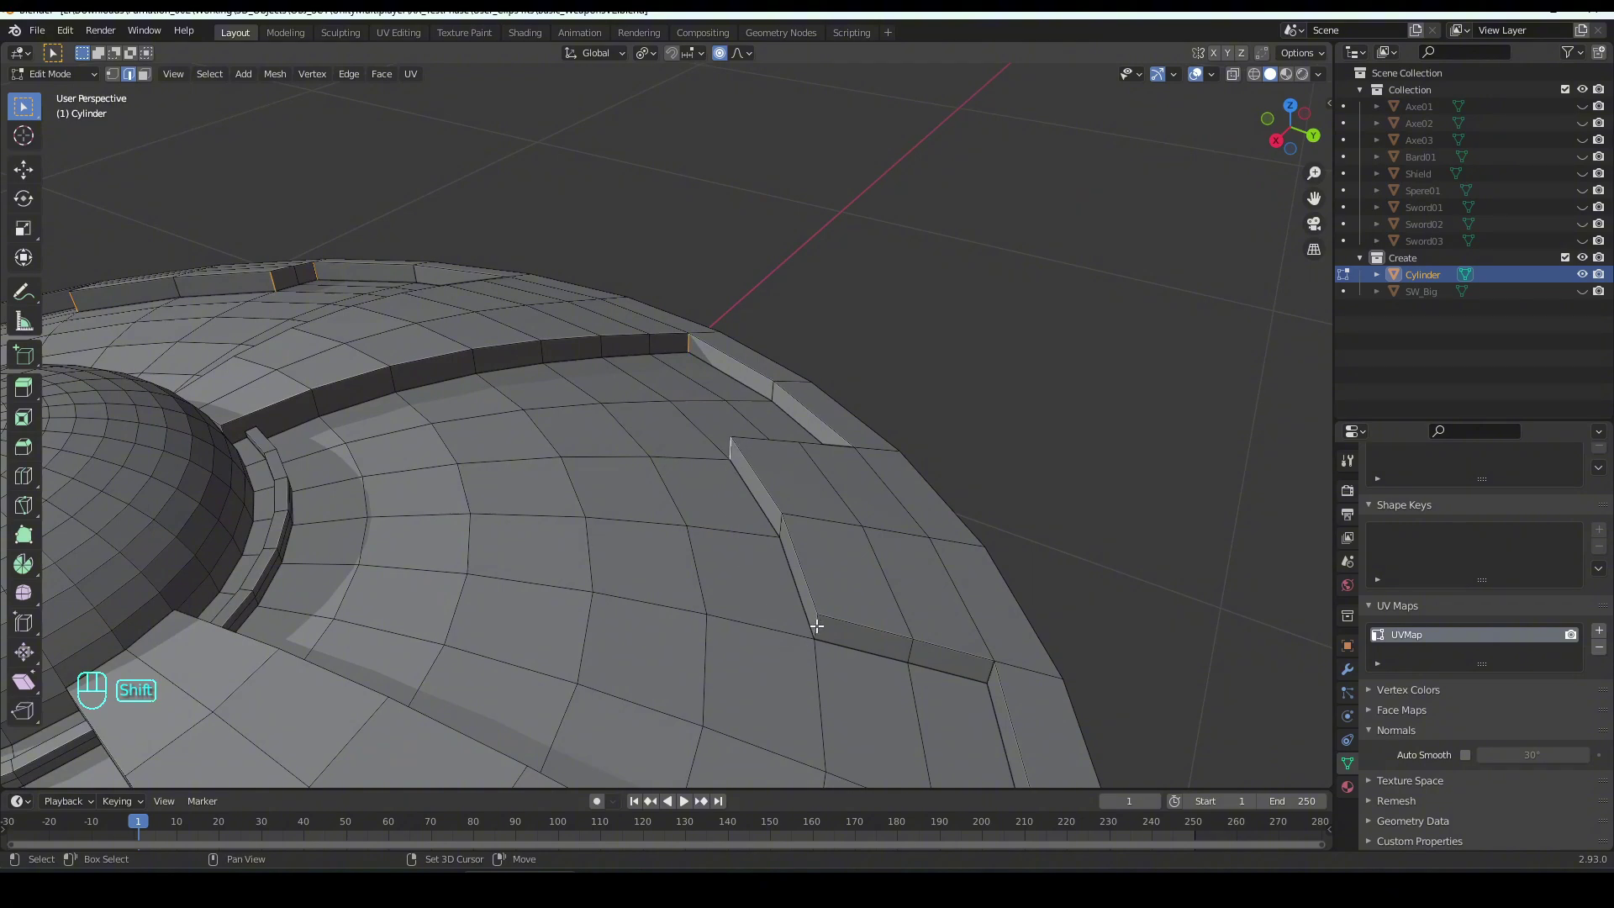
pyautogui.moveTo(817, 655); pyautogui.dragTo(760, 444, button='middle')
pyautogui.keyDown('shift'); pyautogui.moveTo(953, 399); pyautogui.dragTo(546, 446, button='middle'); pyautogui.keyUp('shift')
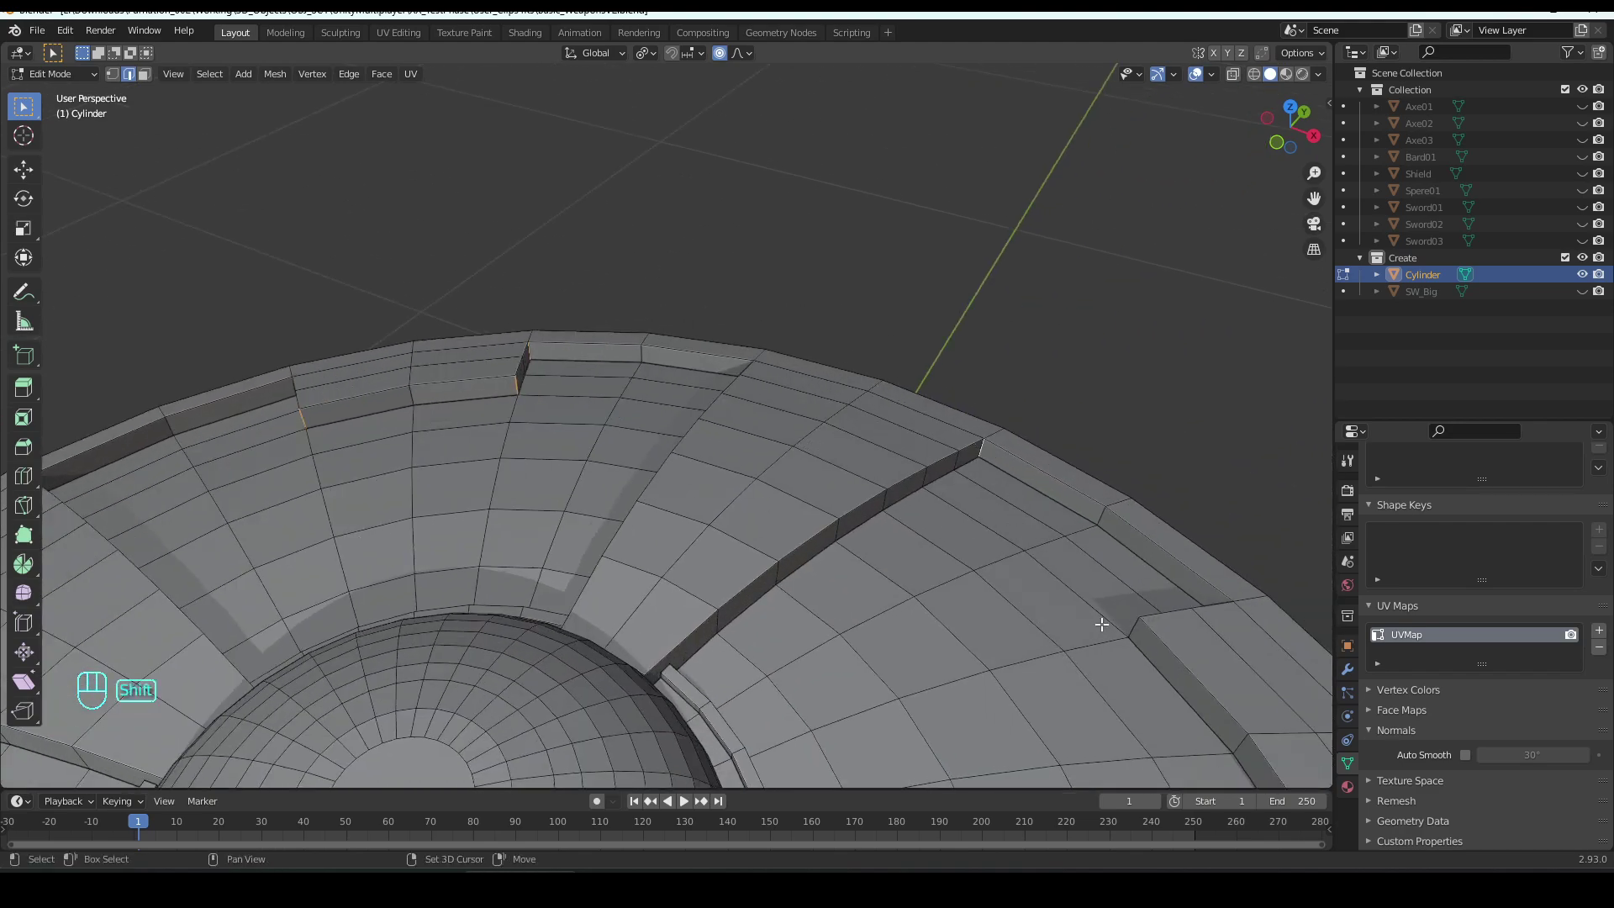
pyautogui.moveTo(746, 479); pyautogui.dragTo(537, 371, button='middle')
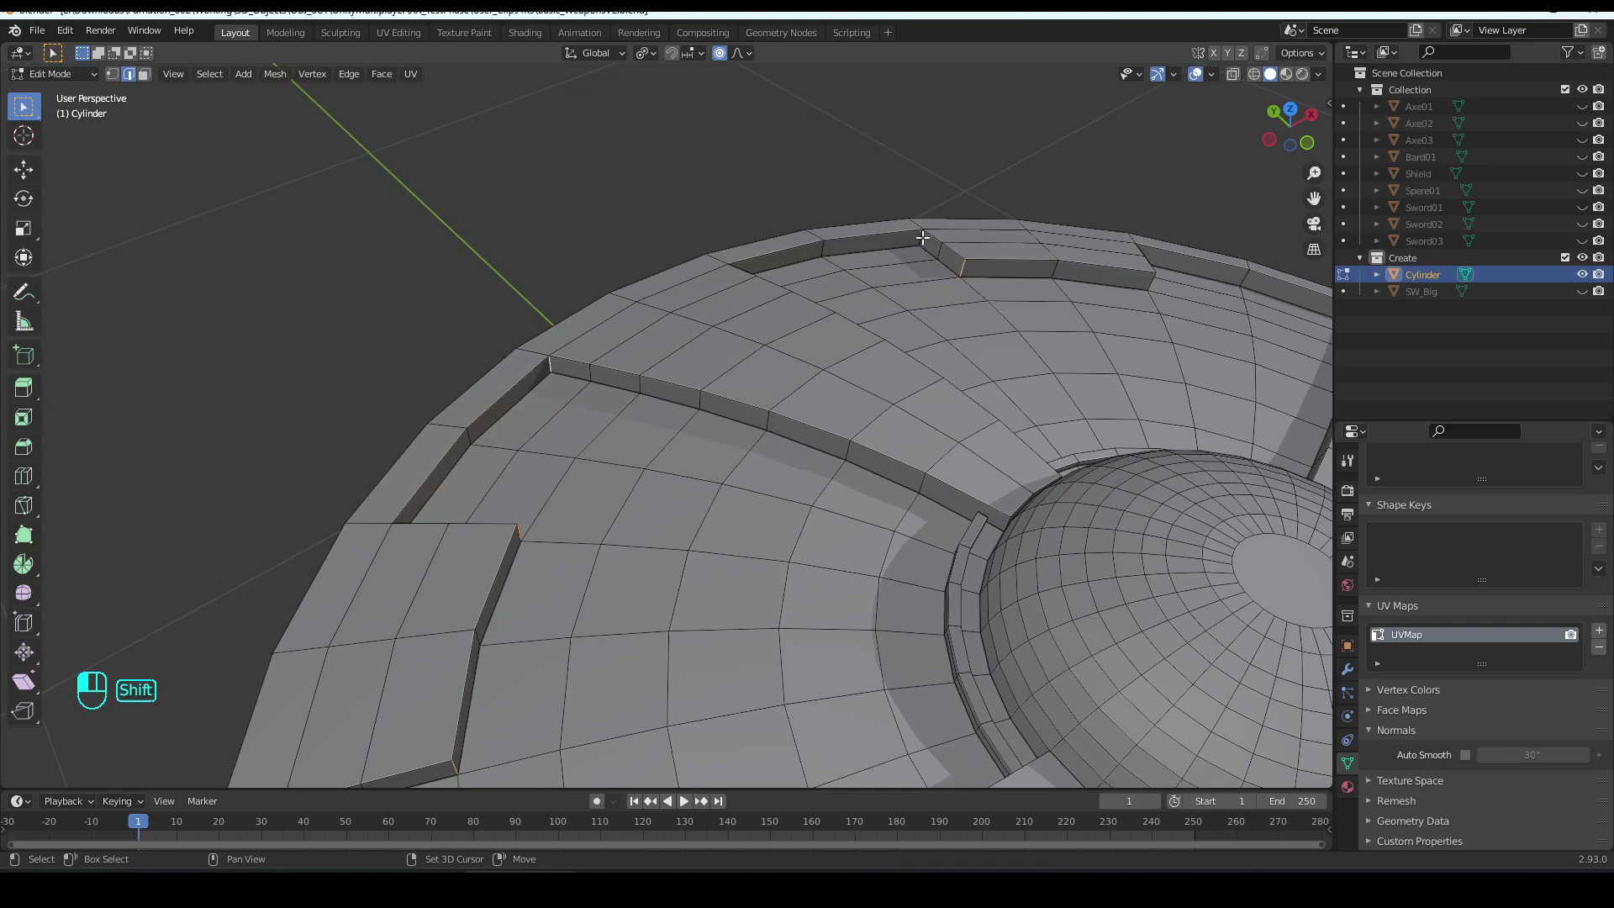
pyautogui.moveTo(922, 239); pyautogui.dragTo(603, 320, button='middle')
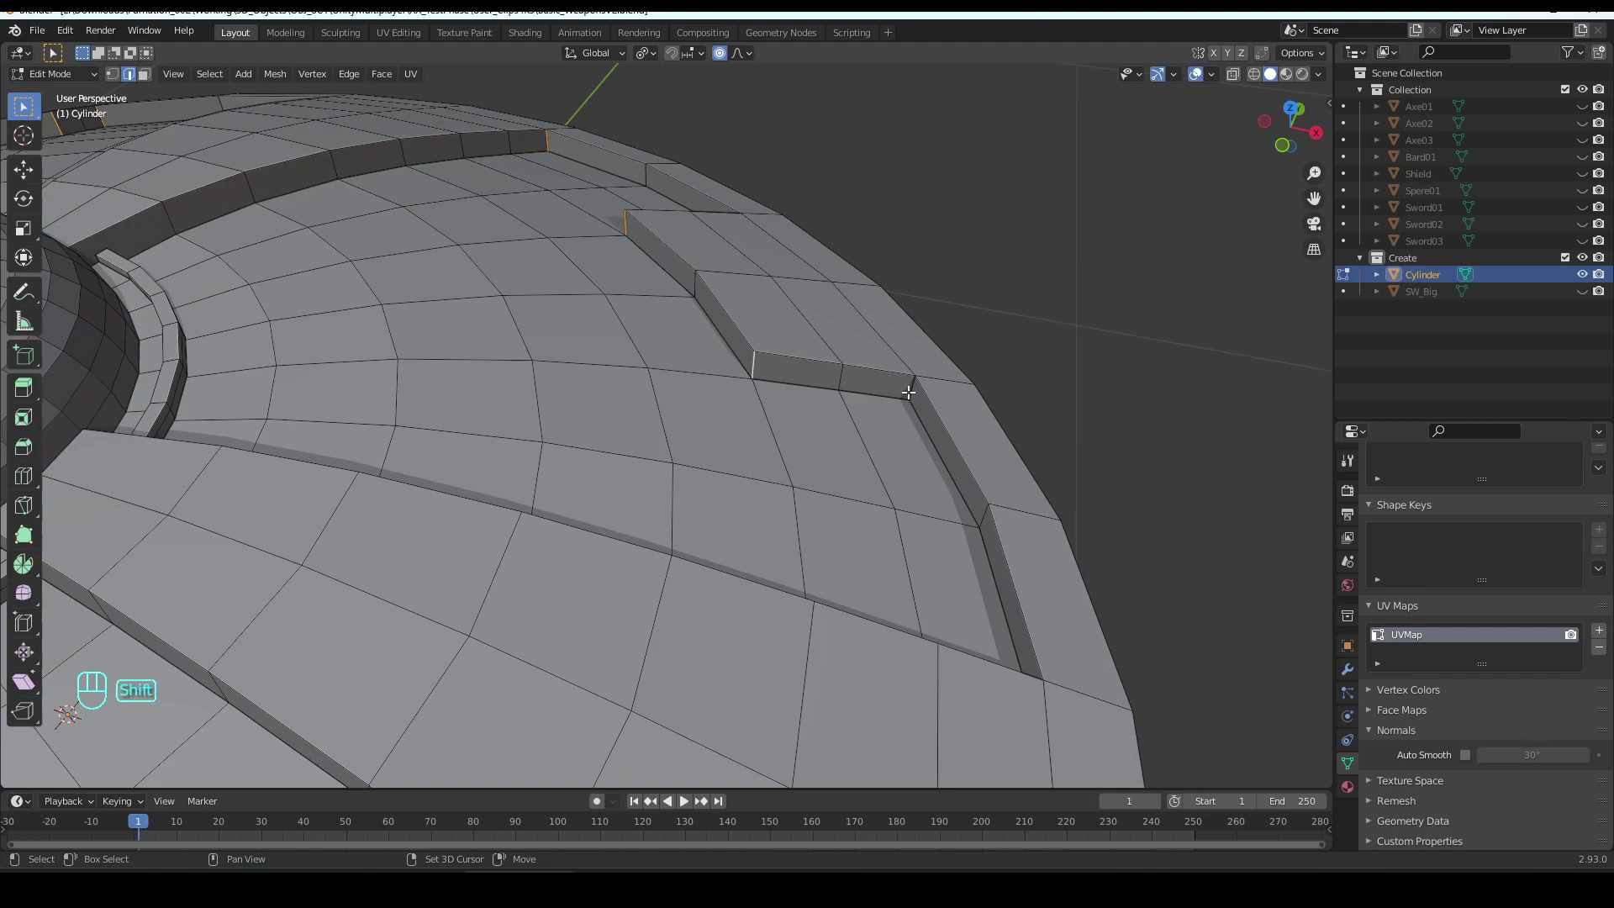
pyautogui.moveTo(907, 393); pyautogui.dragTo(644, 522, button='middle')
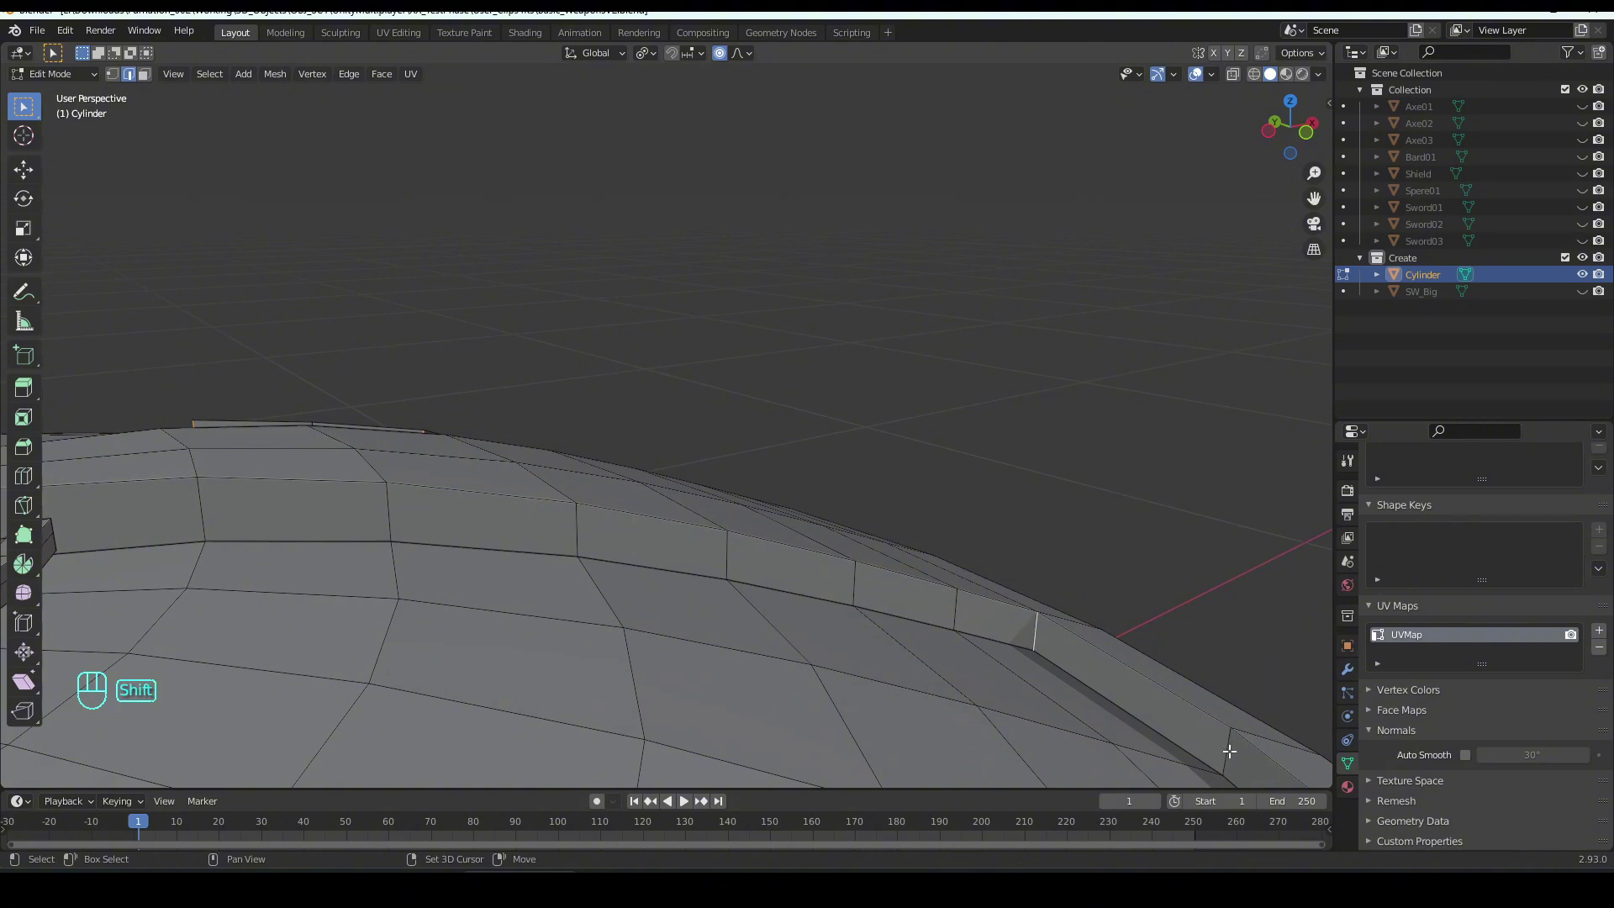
# - Add the vertical corner edges of the remaining spoke-to-rim junctions and the last raised block to complete the edge selection
pyautogui.moveTo(1229, 750); pyautogui.dragTo(1185, 729, button='middle')
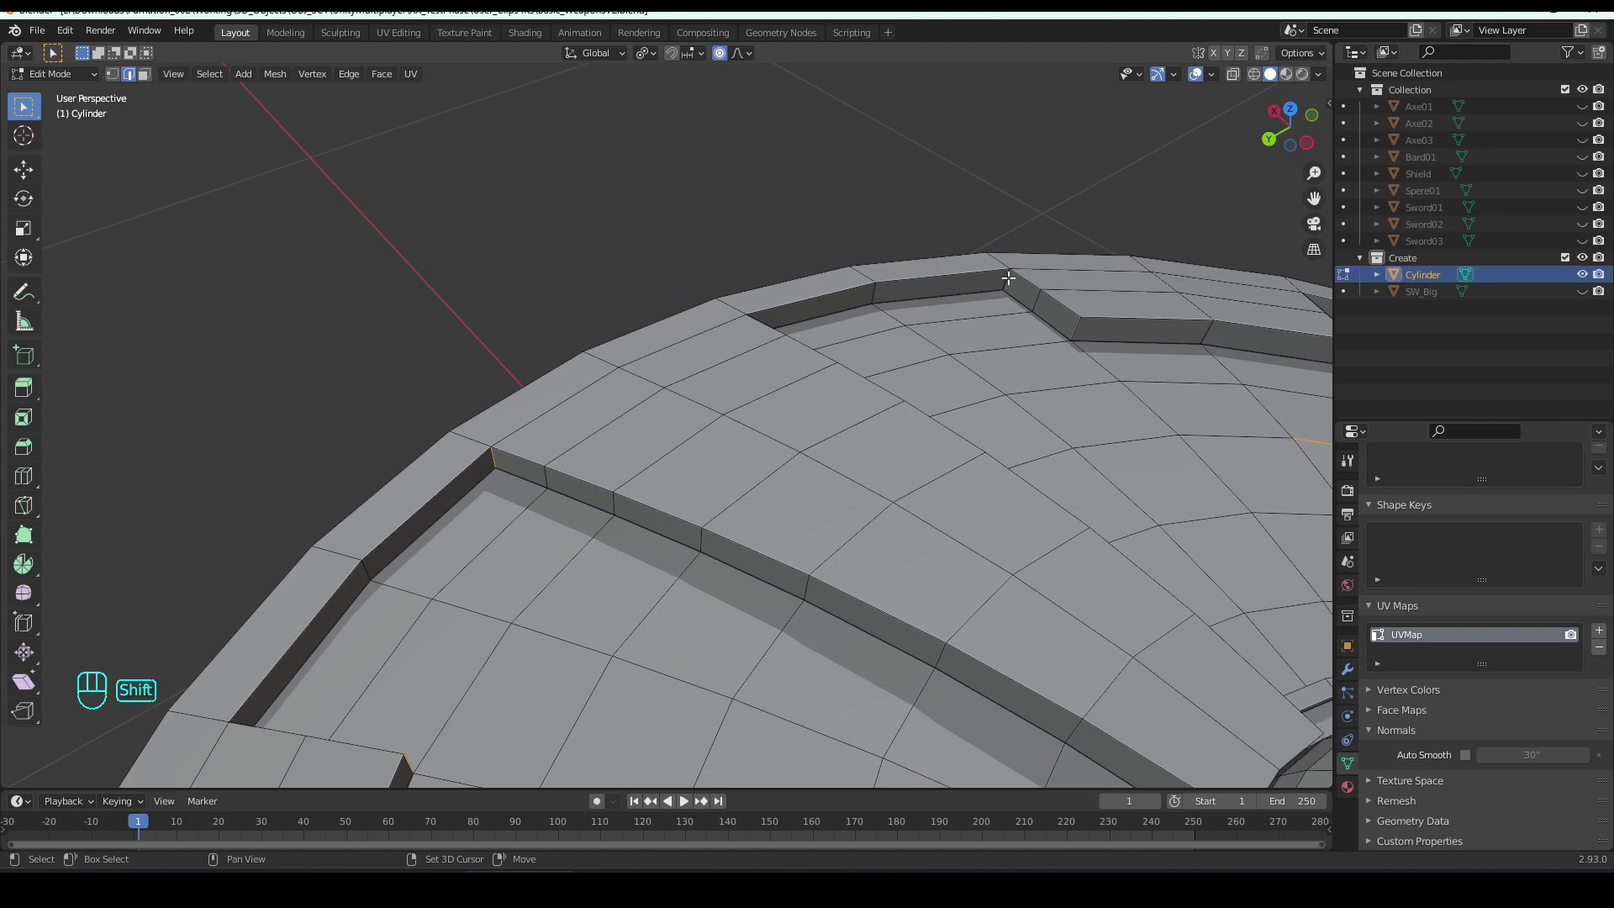
pyautogui.keyDown('shift'); pyautogui.moveTo(1173, 490); pyautogui.dragTo(361, 486, button='middle'); pyautogui.keyUp('shift')
pyautogui.moveTo(794, 481); pyautogui.dragTo(745, 480, button='middle')
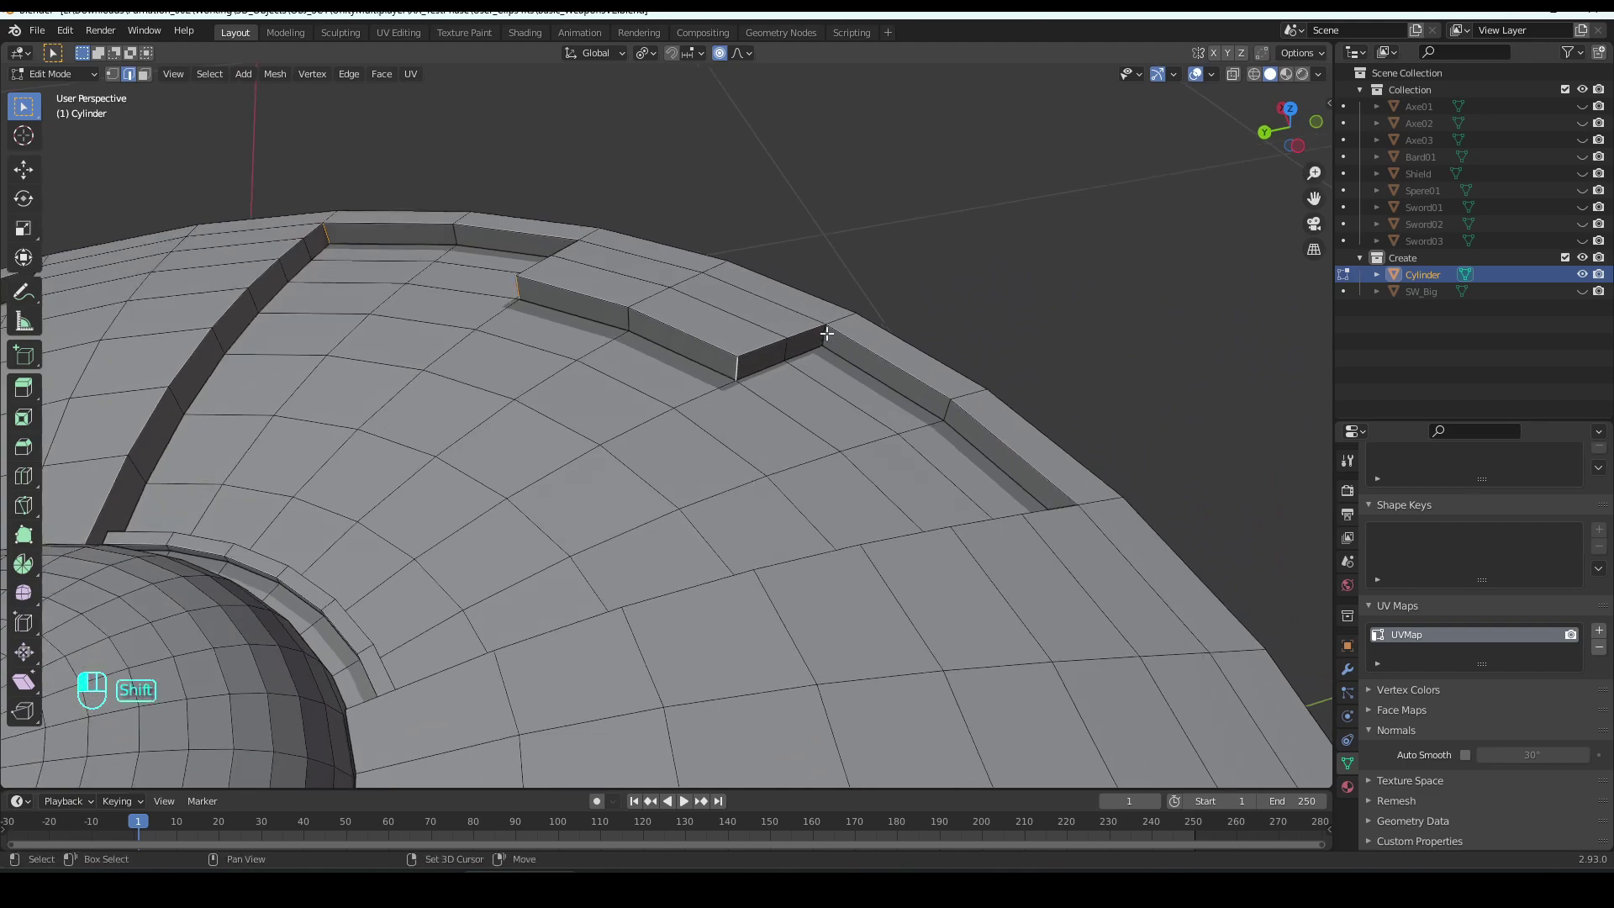
pyautogui.moveTo(826, 334); pyautogui.dragTo(628, 292, button='middle')
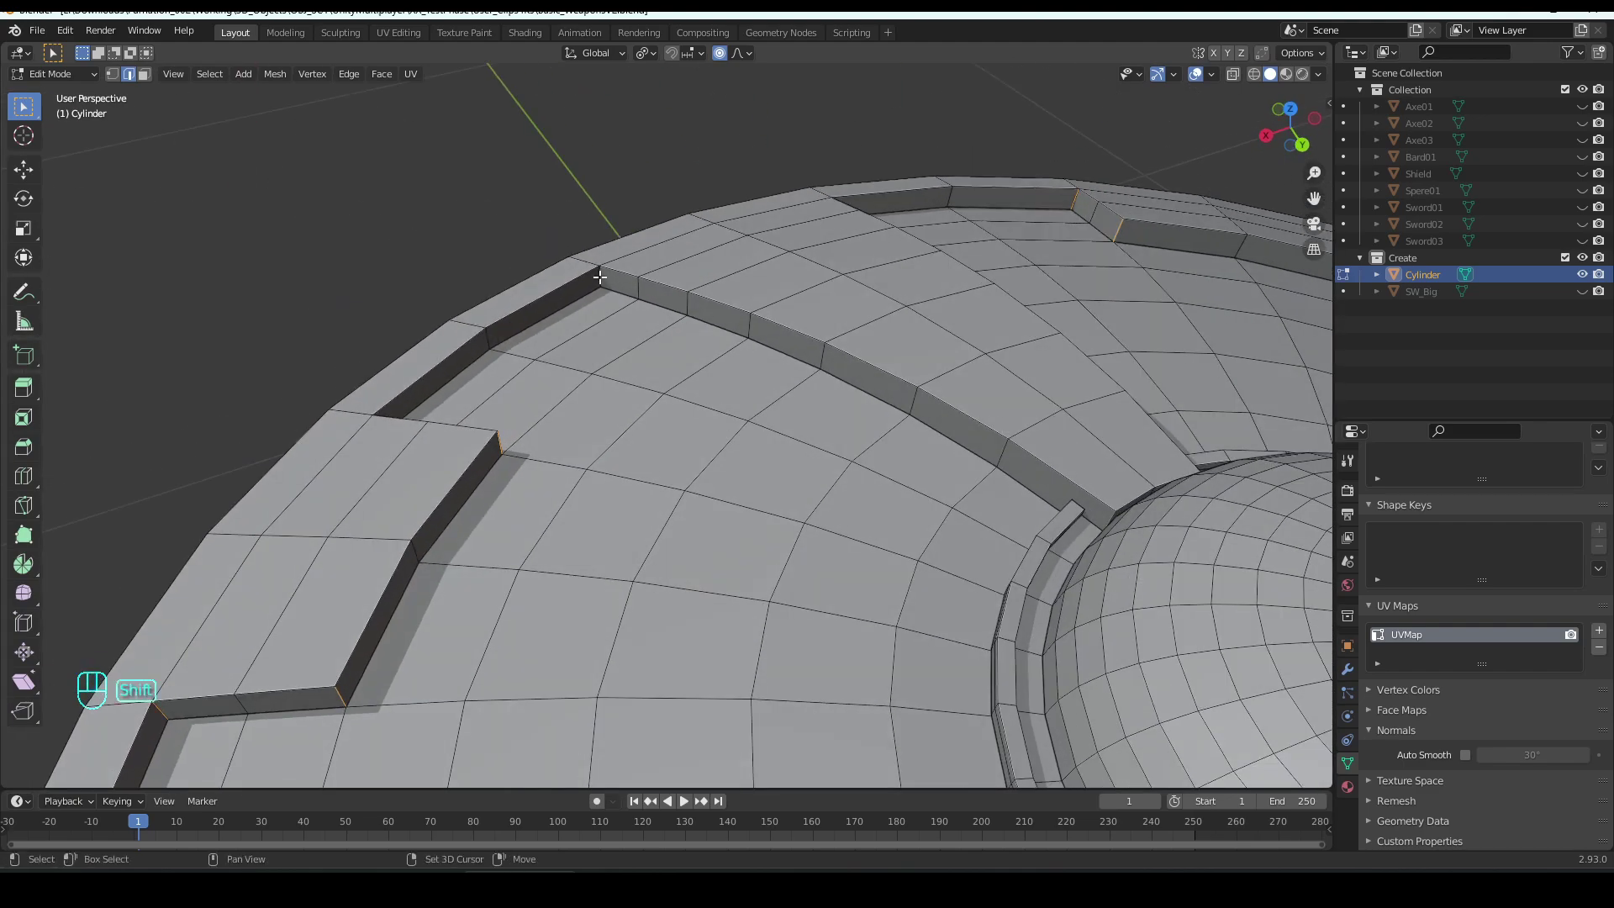
pyautogui.moveTo(965, 396); pyautogui.dragTo(861, 586, button='middle')
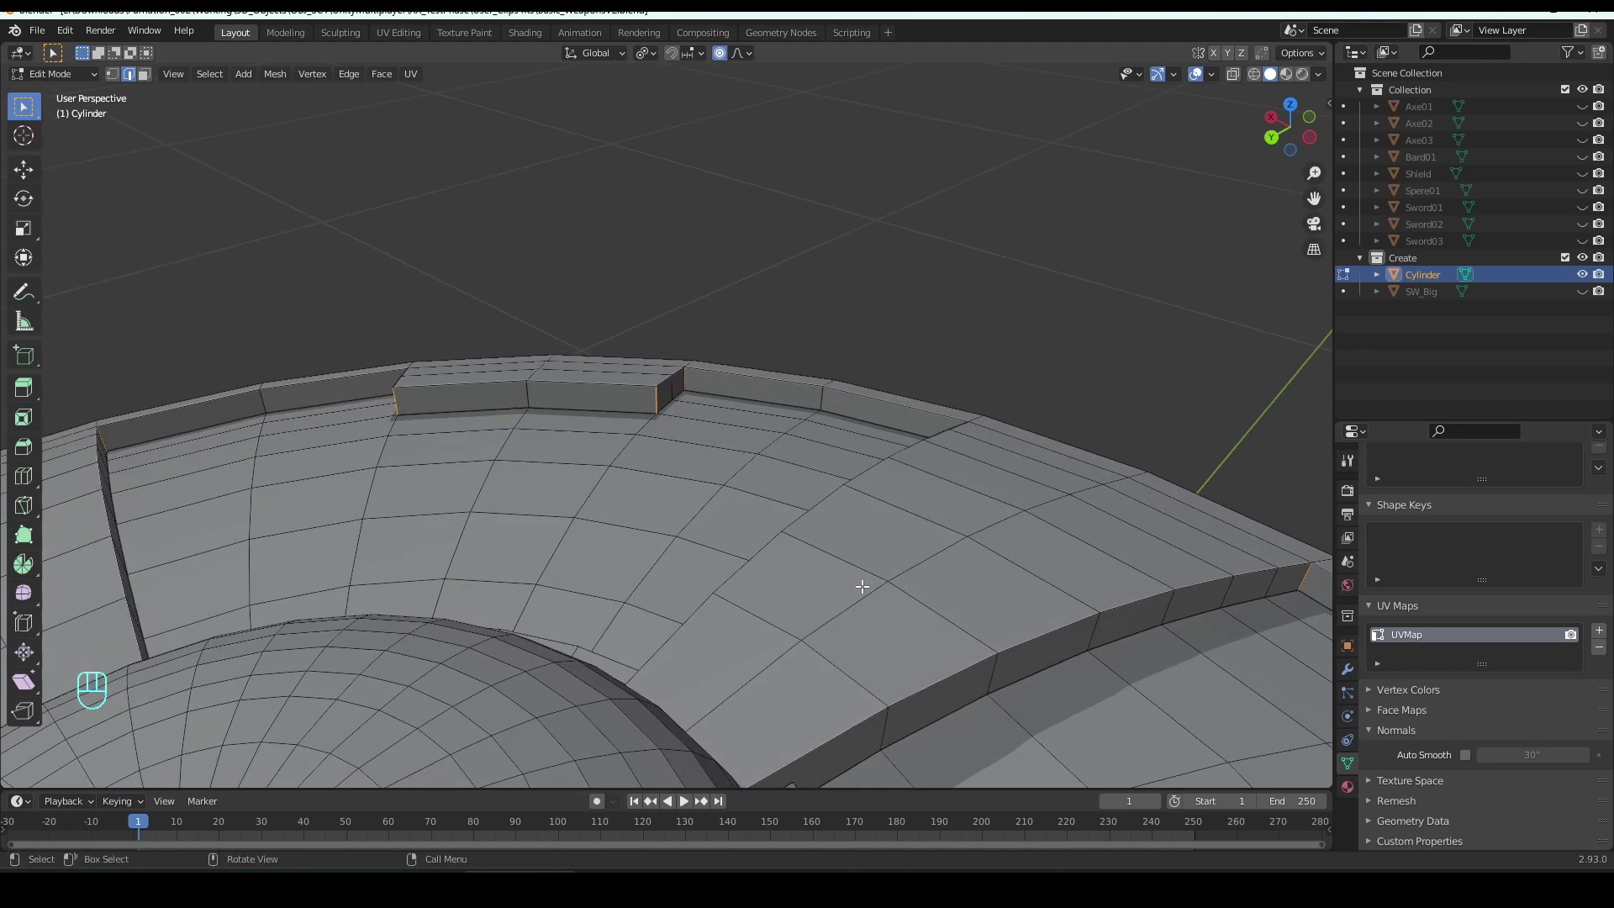
pyautogui.scroll(-5, 845, 592)
pyautogui.moveTo(761, 677); pyautogui.dragTo(762, 444, button='middle')
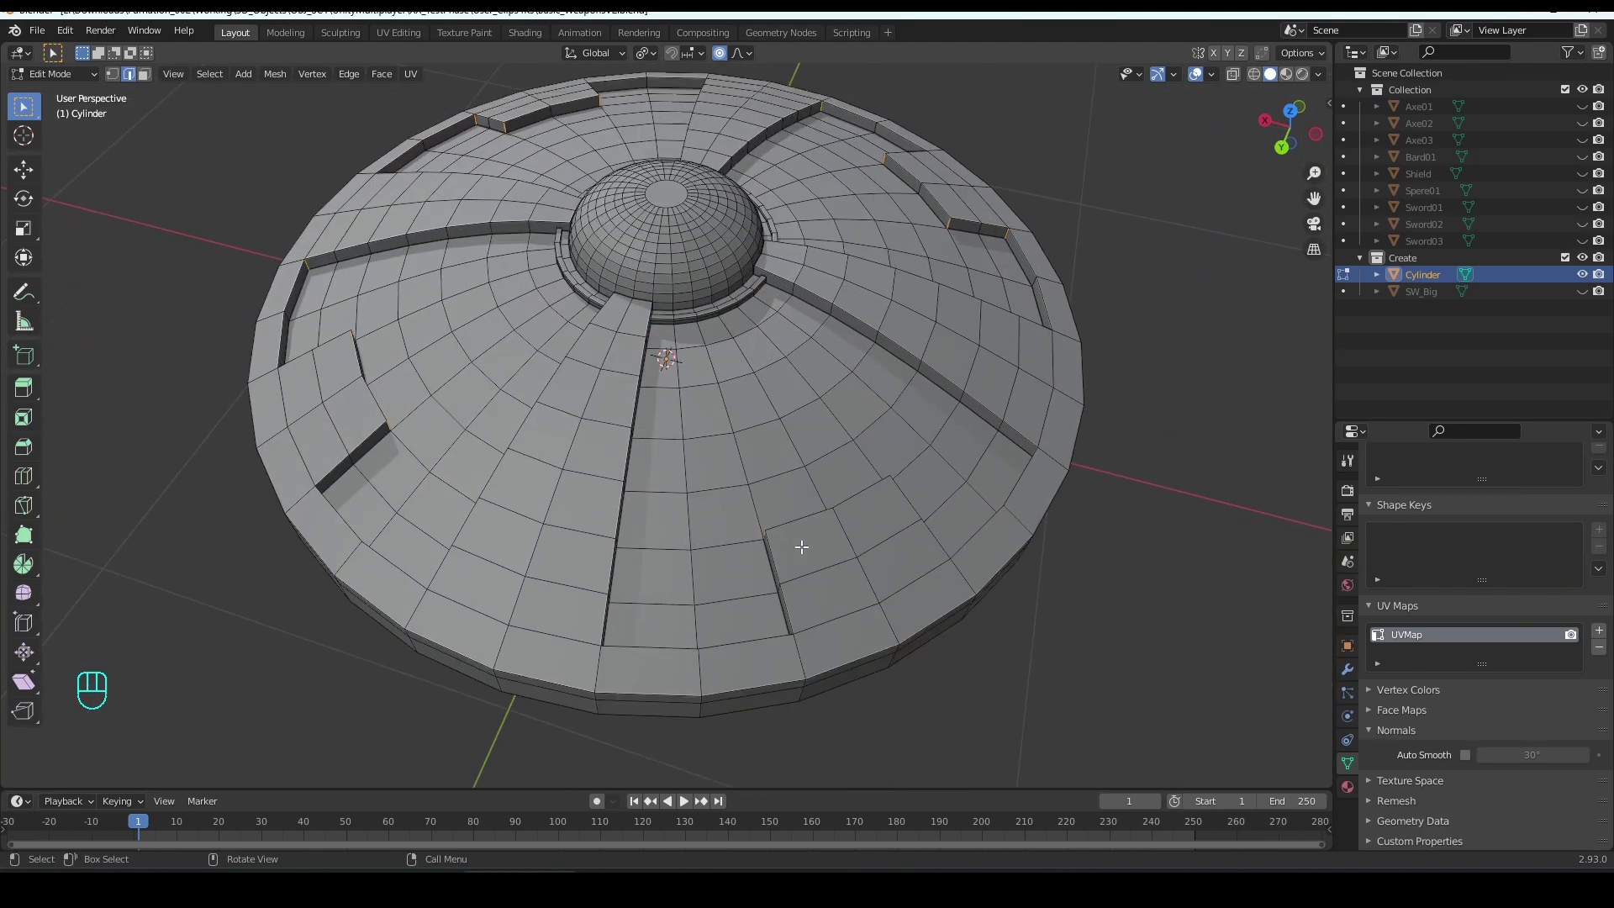
# - Bevel the selected corner edges about 0.07 m with 8 segments and check the rounded corners from the top view
pyautogui.hotkey('ctrl', 'b')
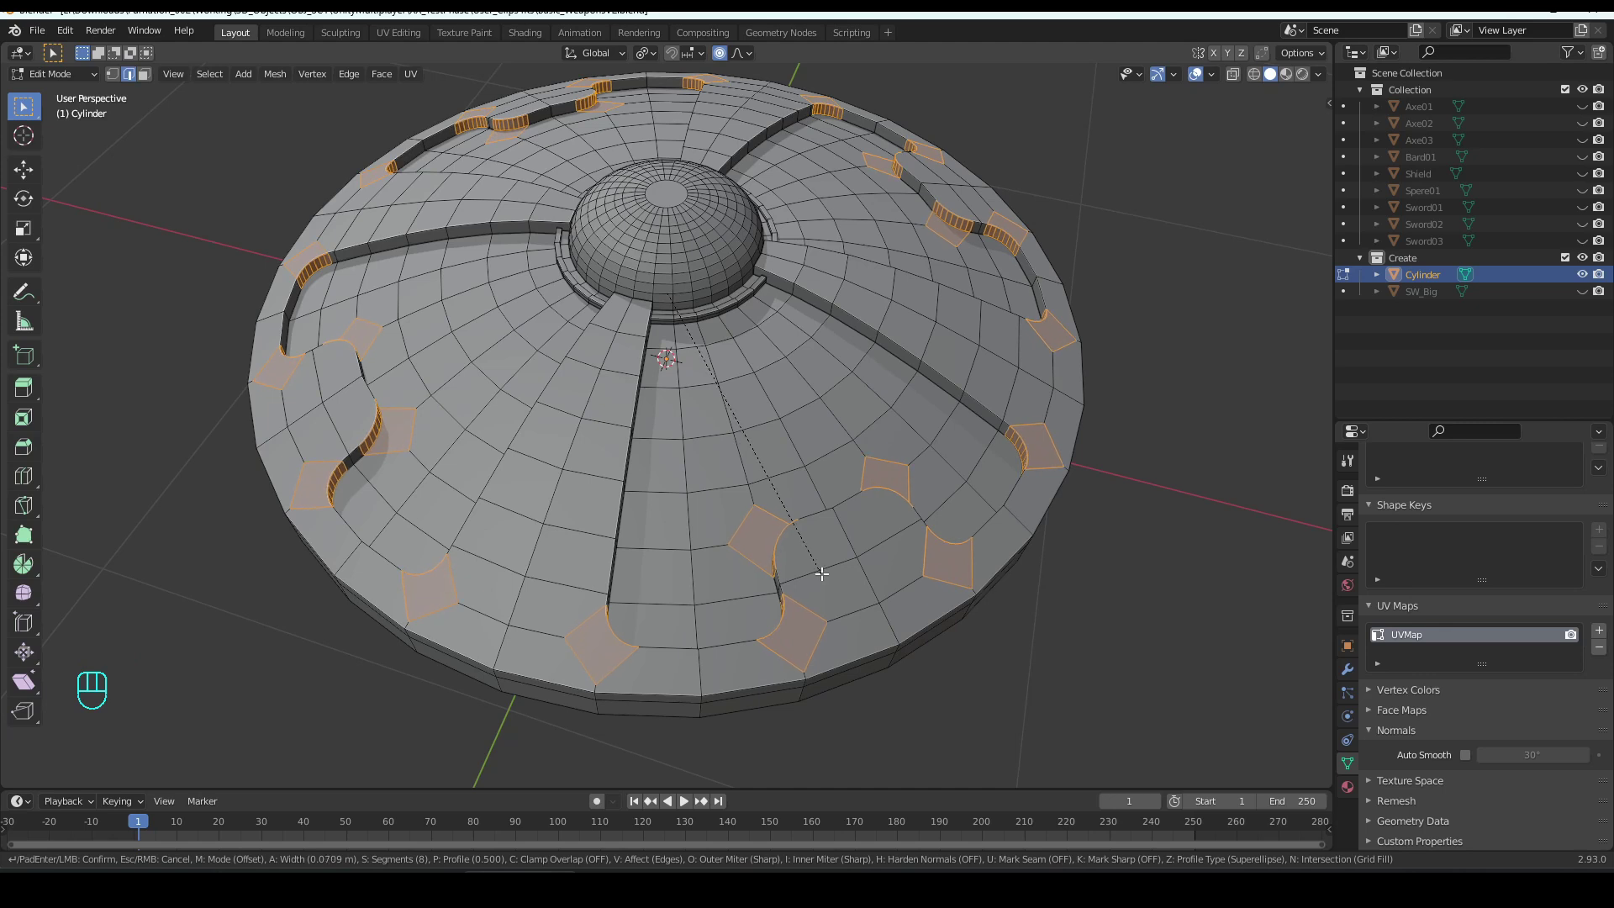
pyautogui.click(822, 573)
pyautogui.press('KP_7')
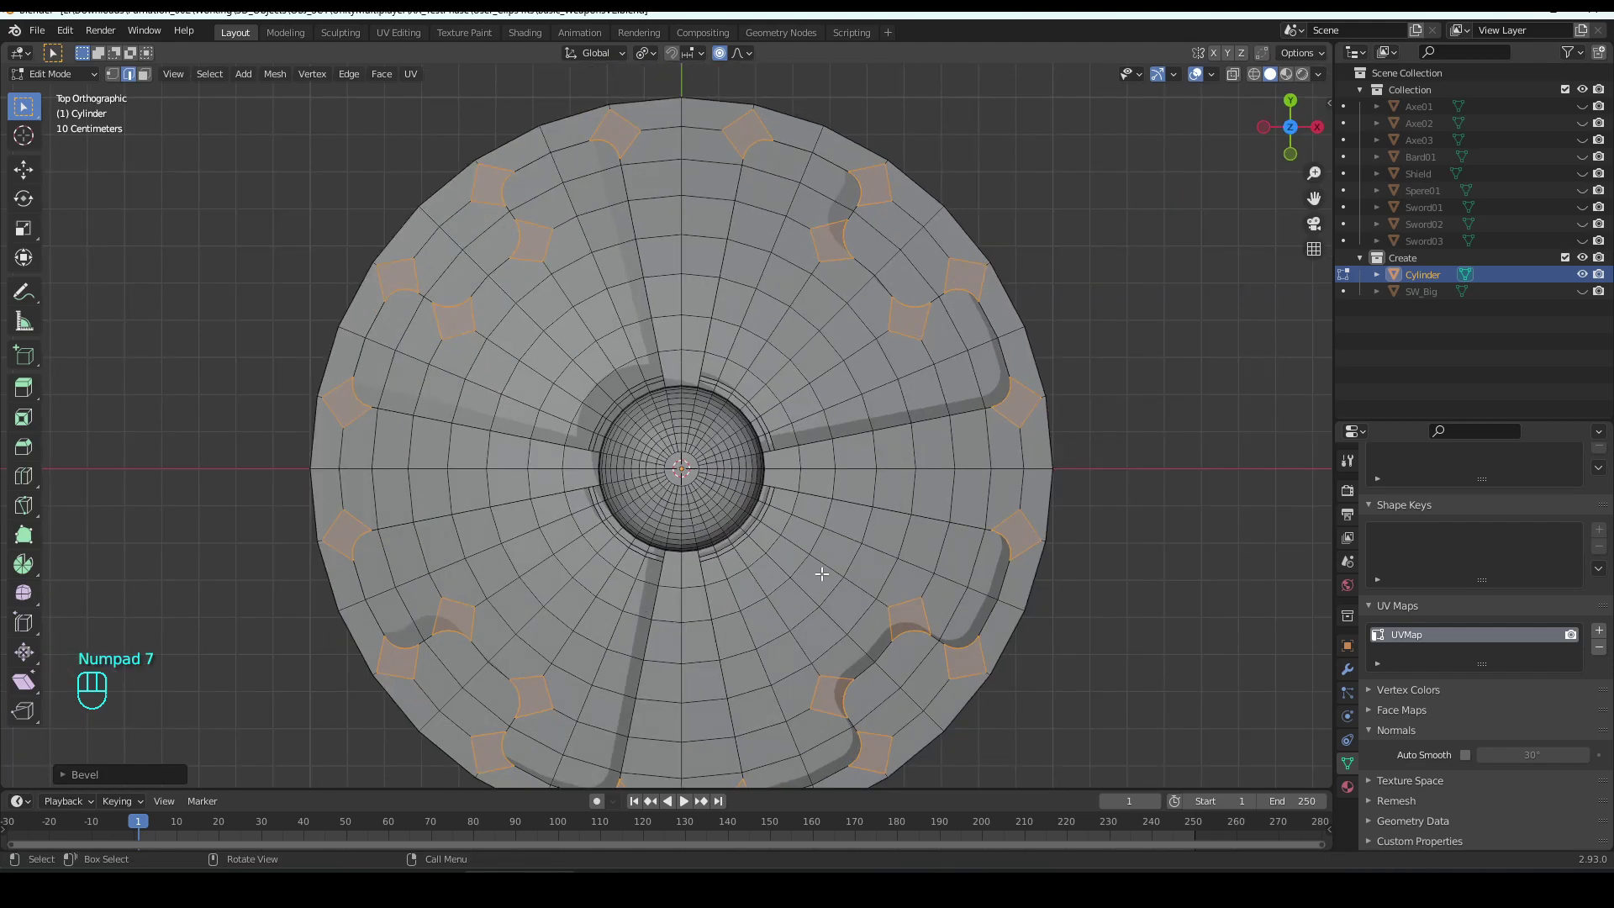
pyautogui.scroll(-1, 822, 574)
pyautogui.moveTo(768, 481)
pyautogui.keyDown('shift'); pyautogui.mouseDown(button='middle')
pyautogui.moveTo(753, 319)
pyautogui.moveTo(750, 446)
pyautogui.mouseUp(button='middle'); pyautogui.keyUp('shift')
# - Select the whole mesh in material preview shading and save the file
pyautogui.click(1285, 74)
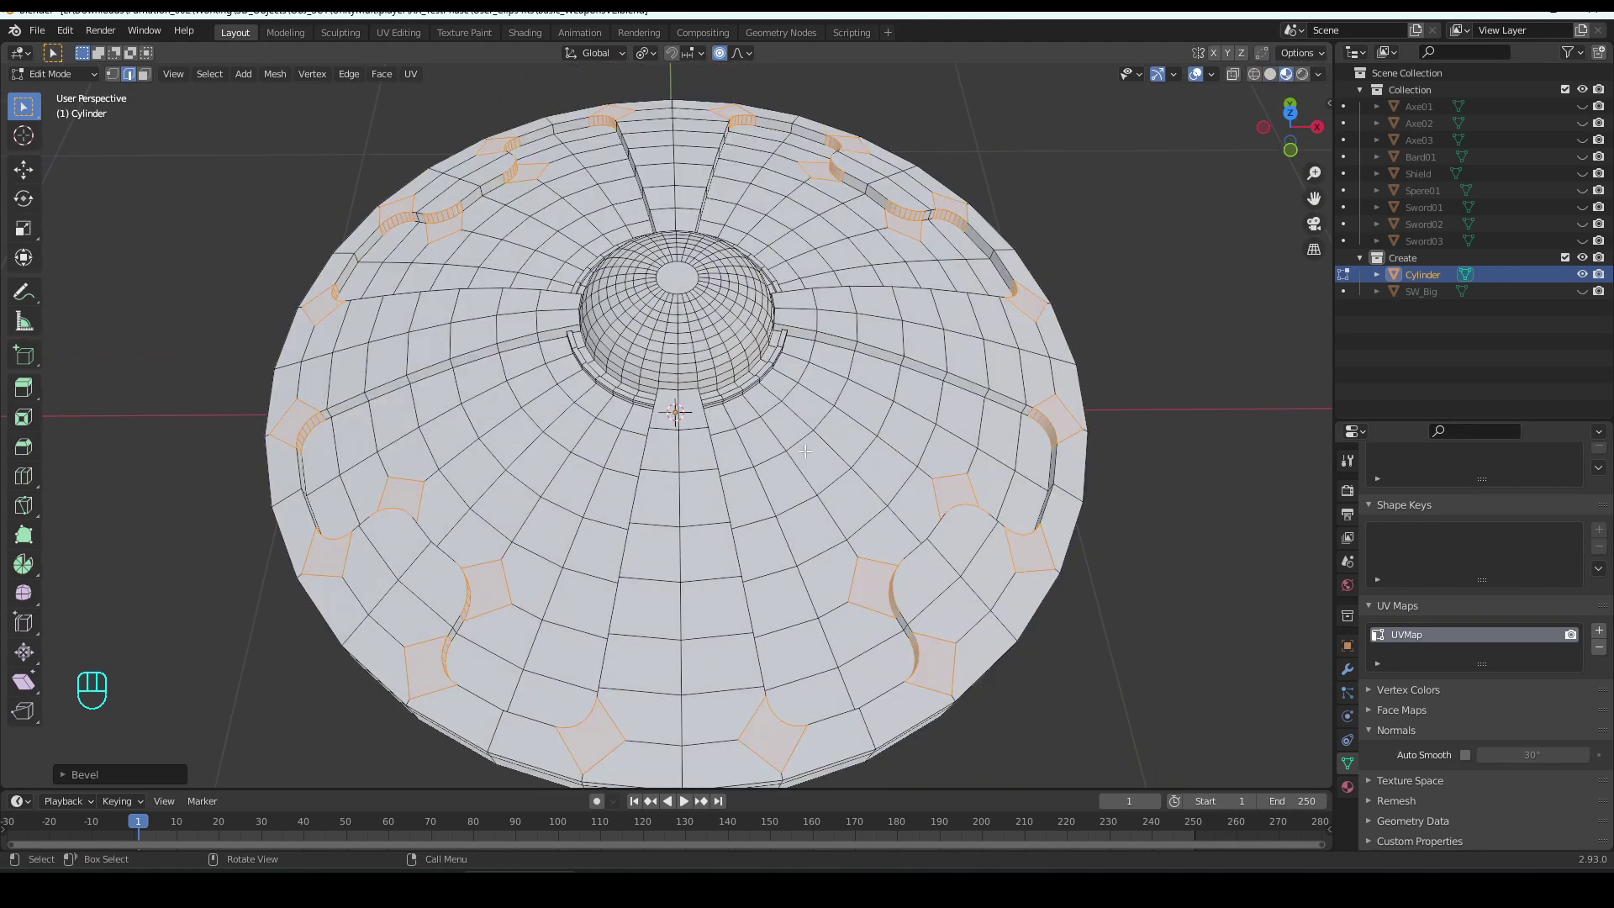
pyautogui.press('a')
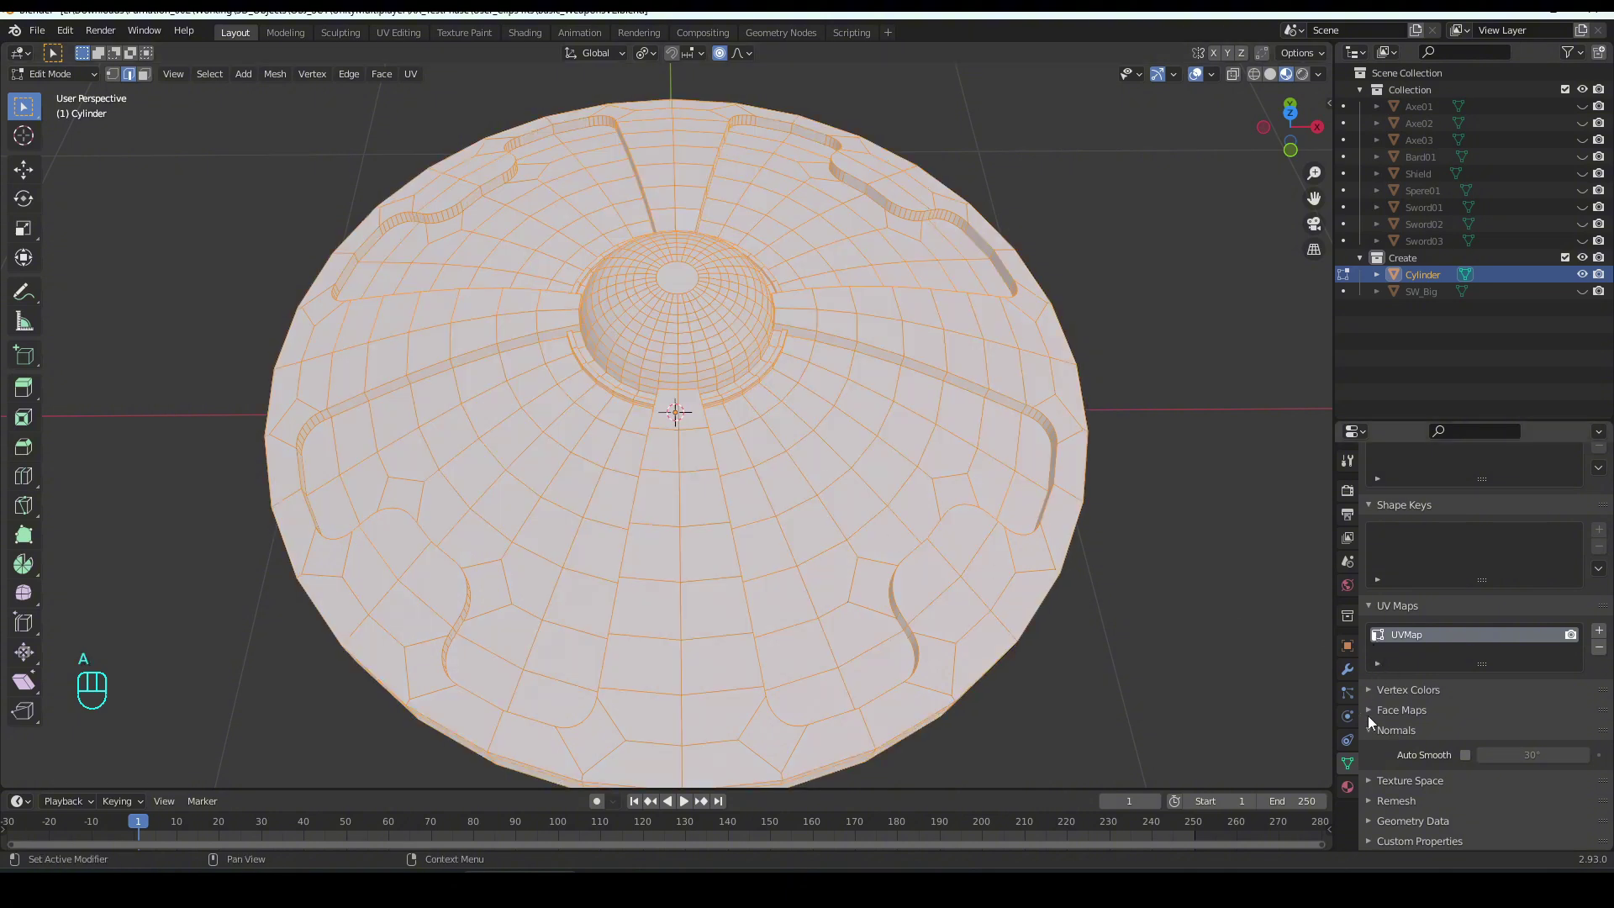
pyautogui.click(1347, 786)
pyautogui.hotkey('ctrl', 's')
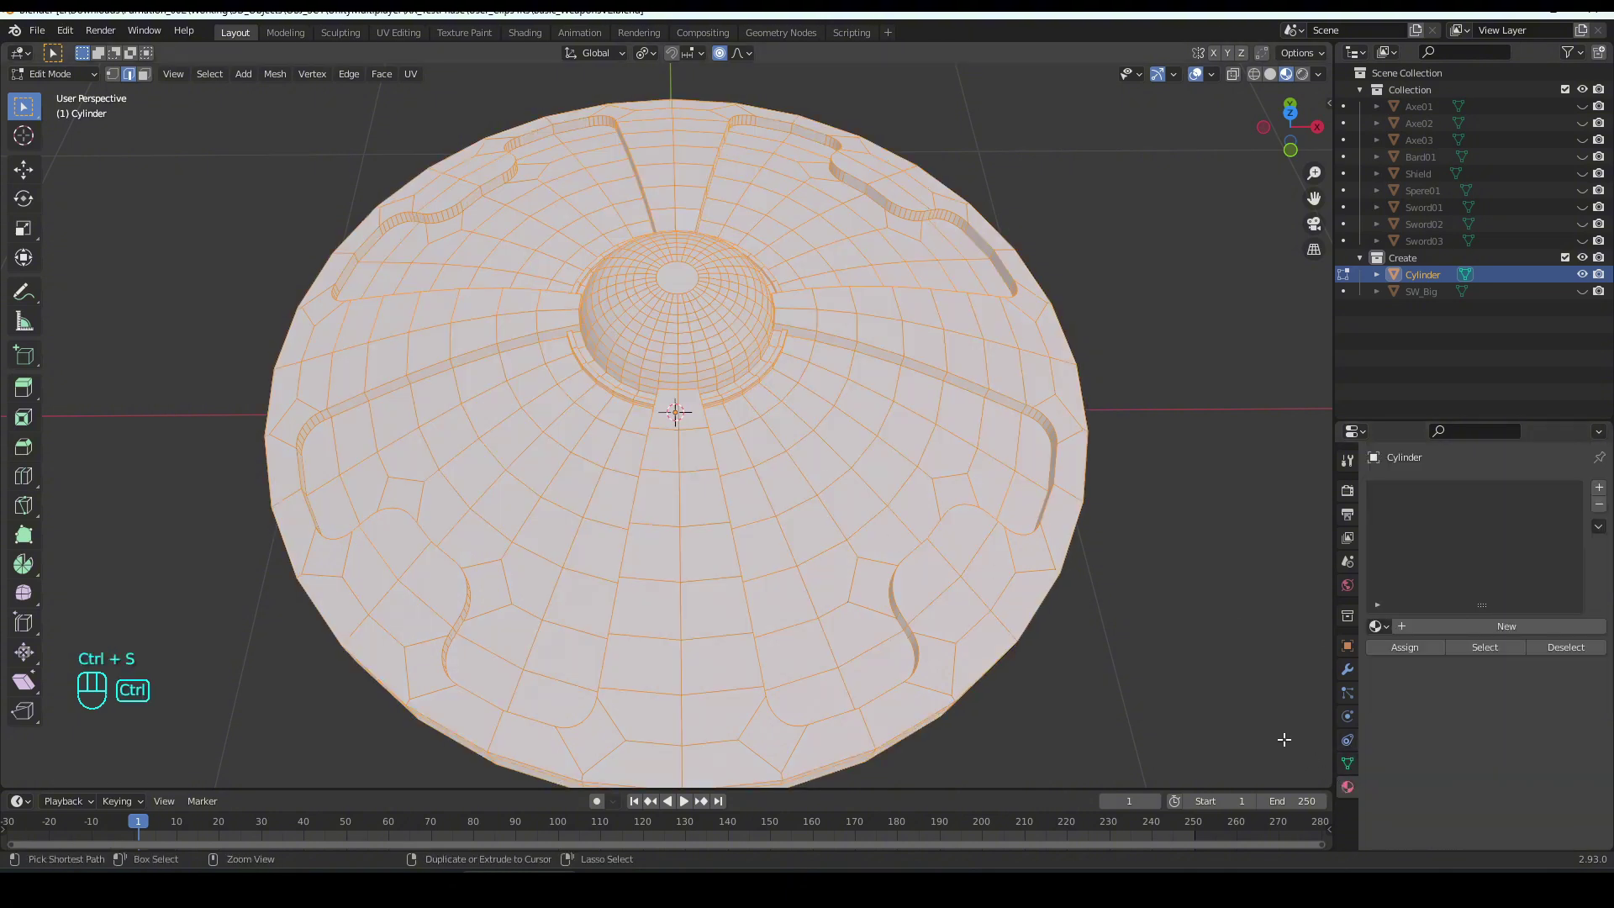
# - Give the shield the existing SW_Grip.Wood material and add SW_GripMetalB in a second material slot
pyautogui.click(1382, 627)
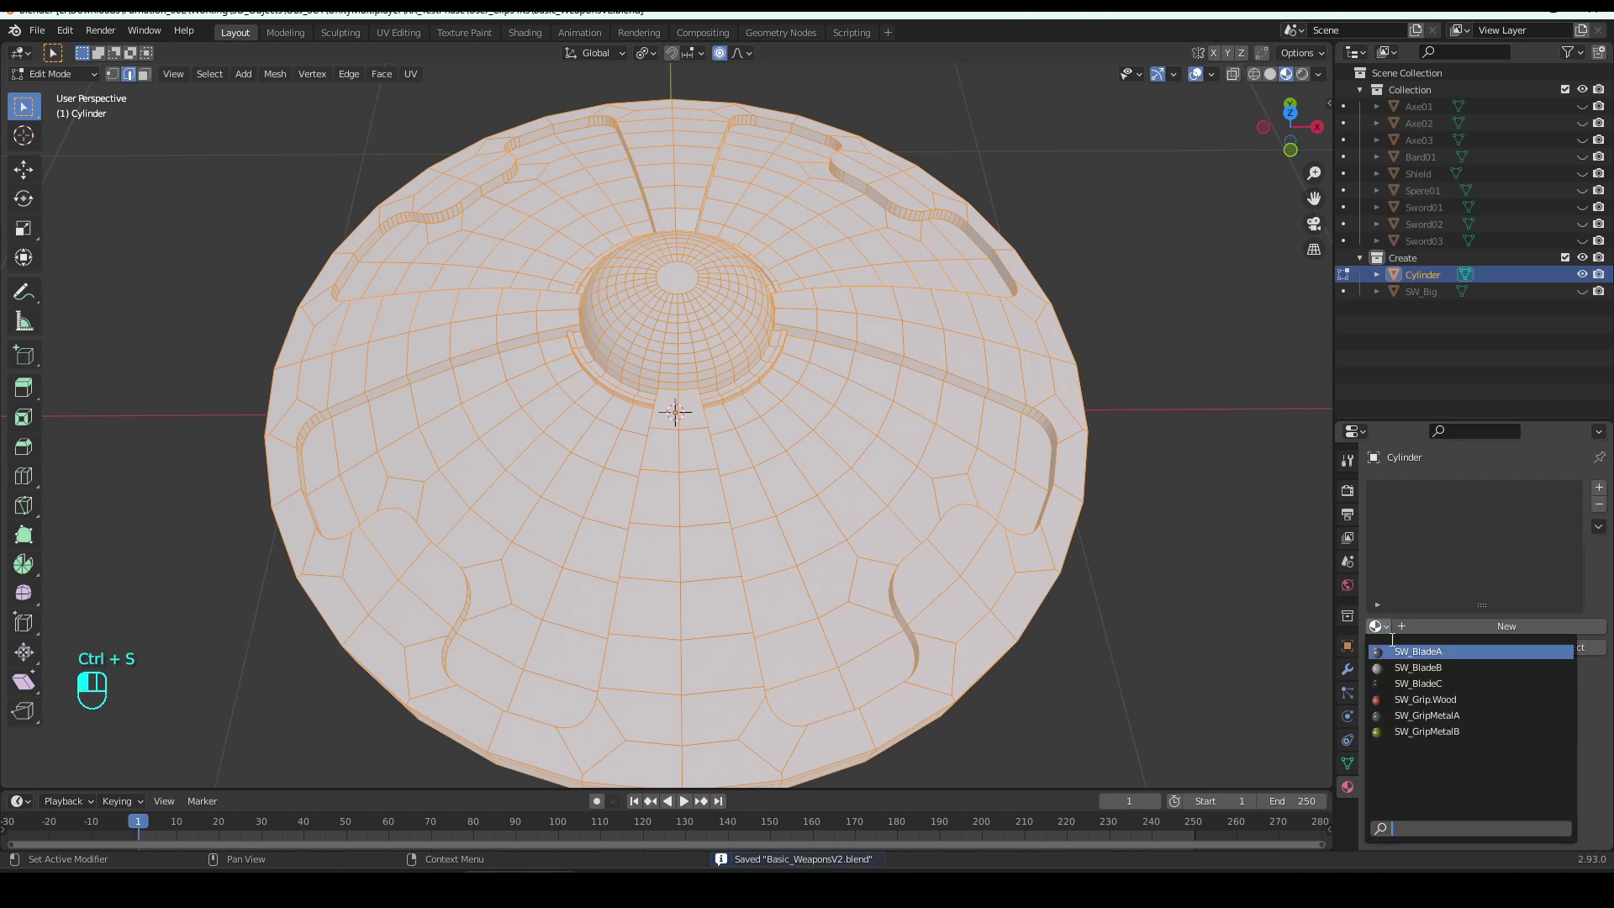
pyautogui.click(1407, 694)
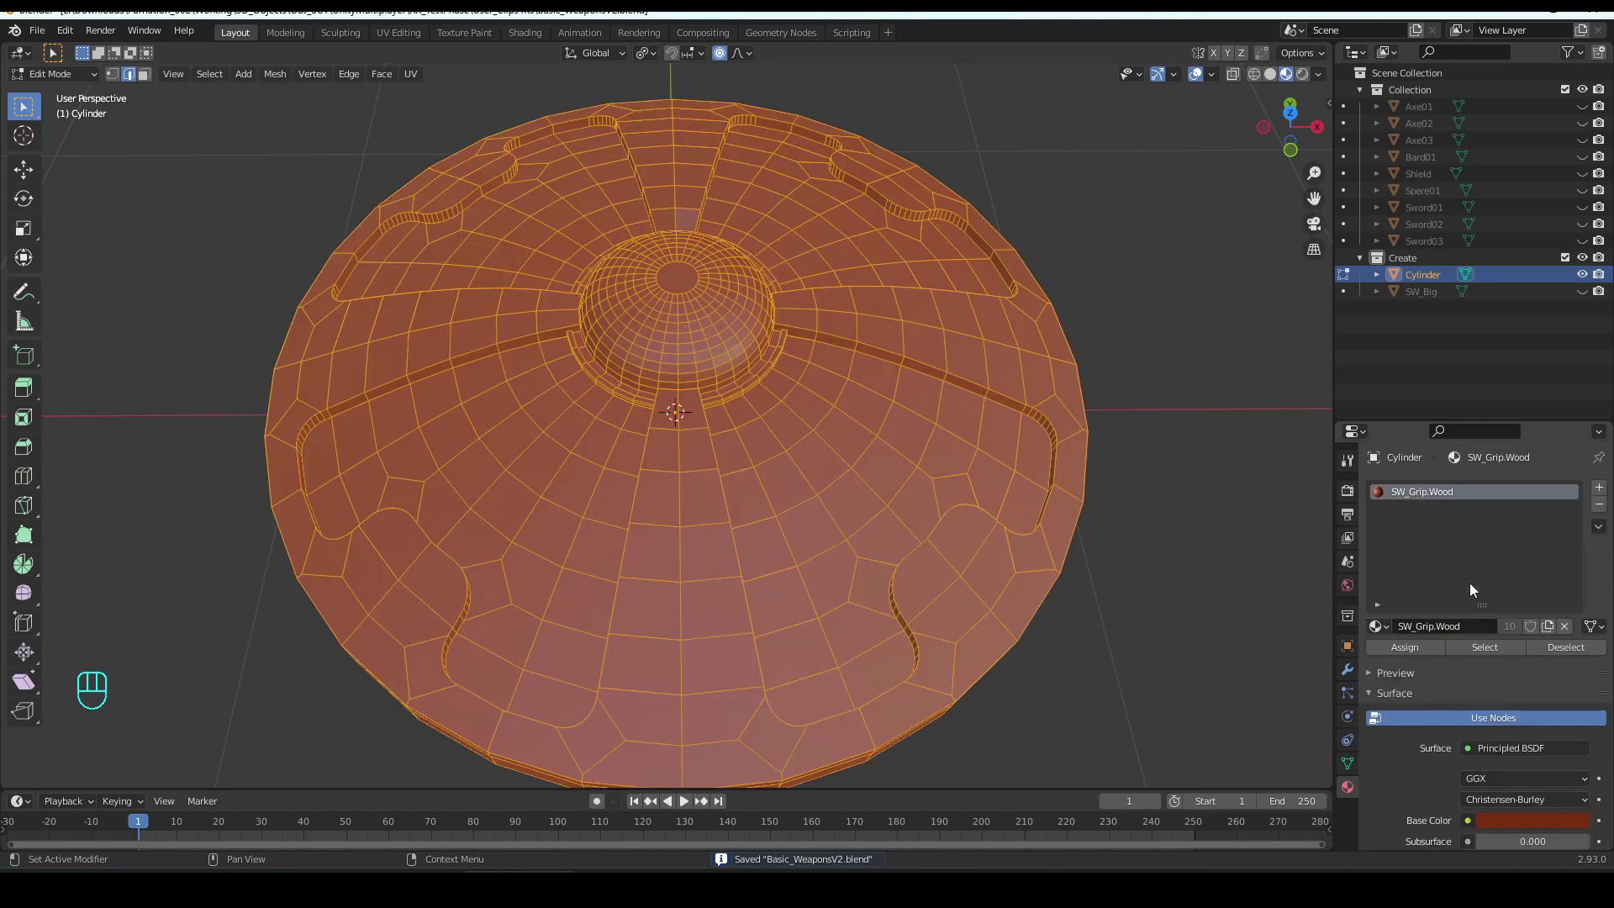
pyautogui.click(1599, 488)
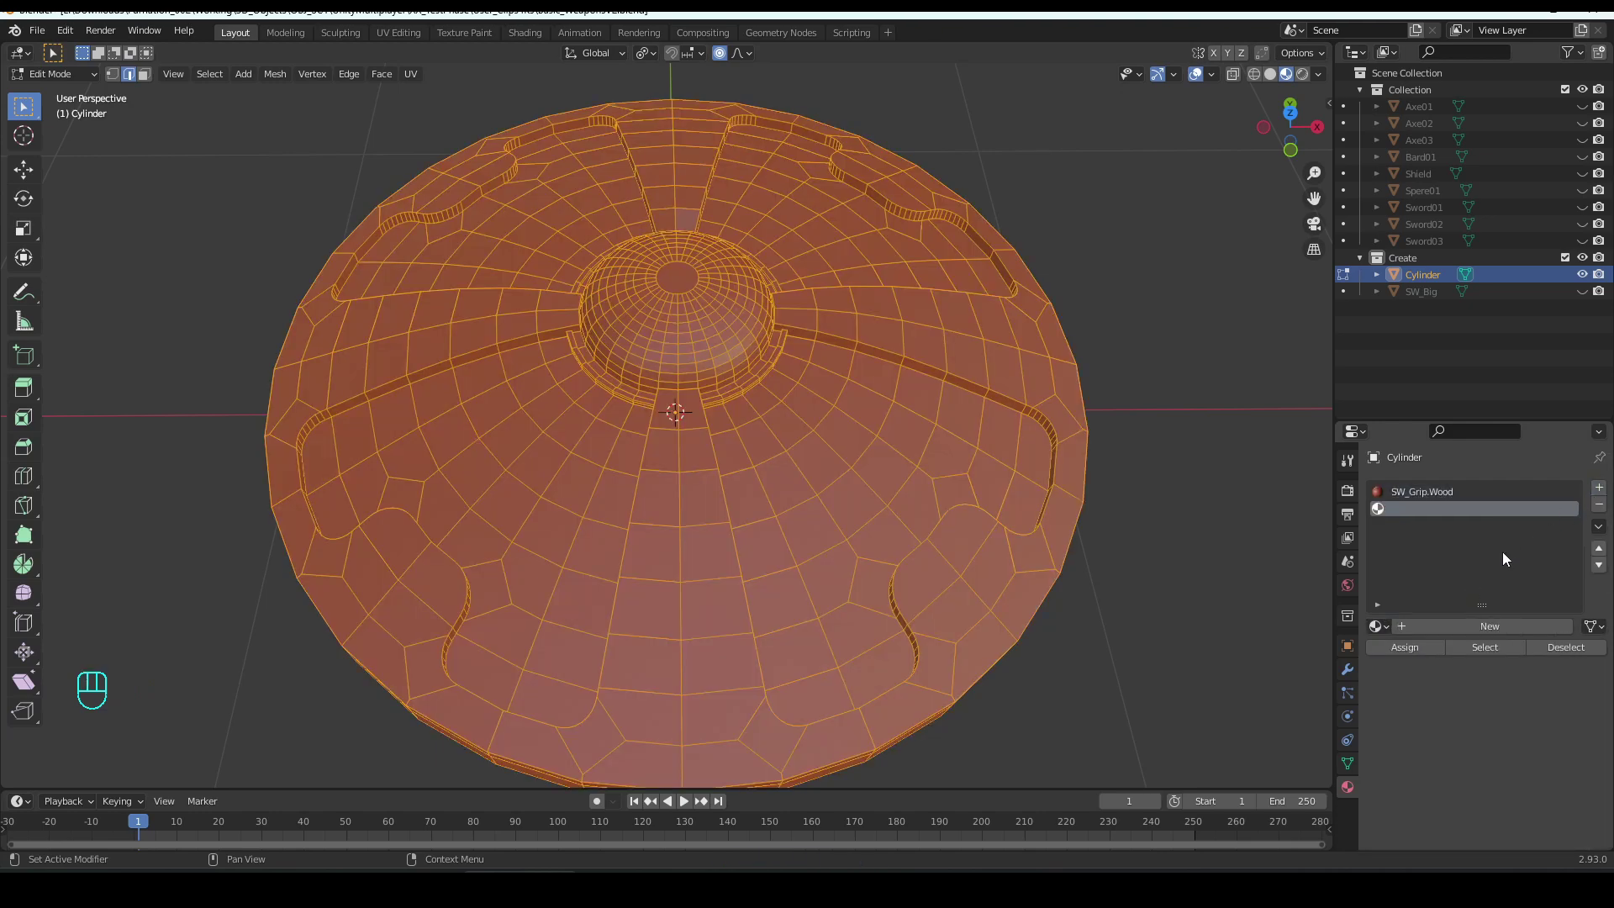
pyautogui.click(1387, 623)
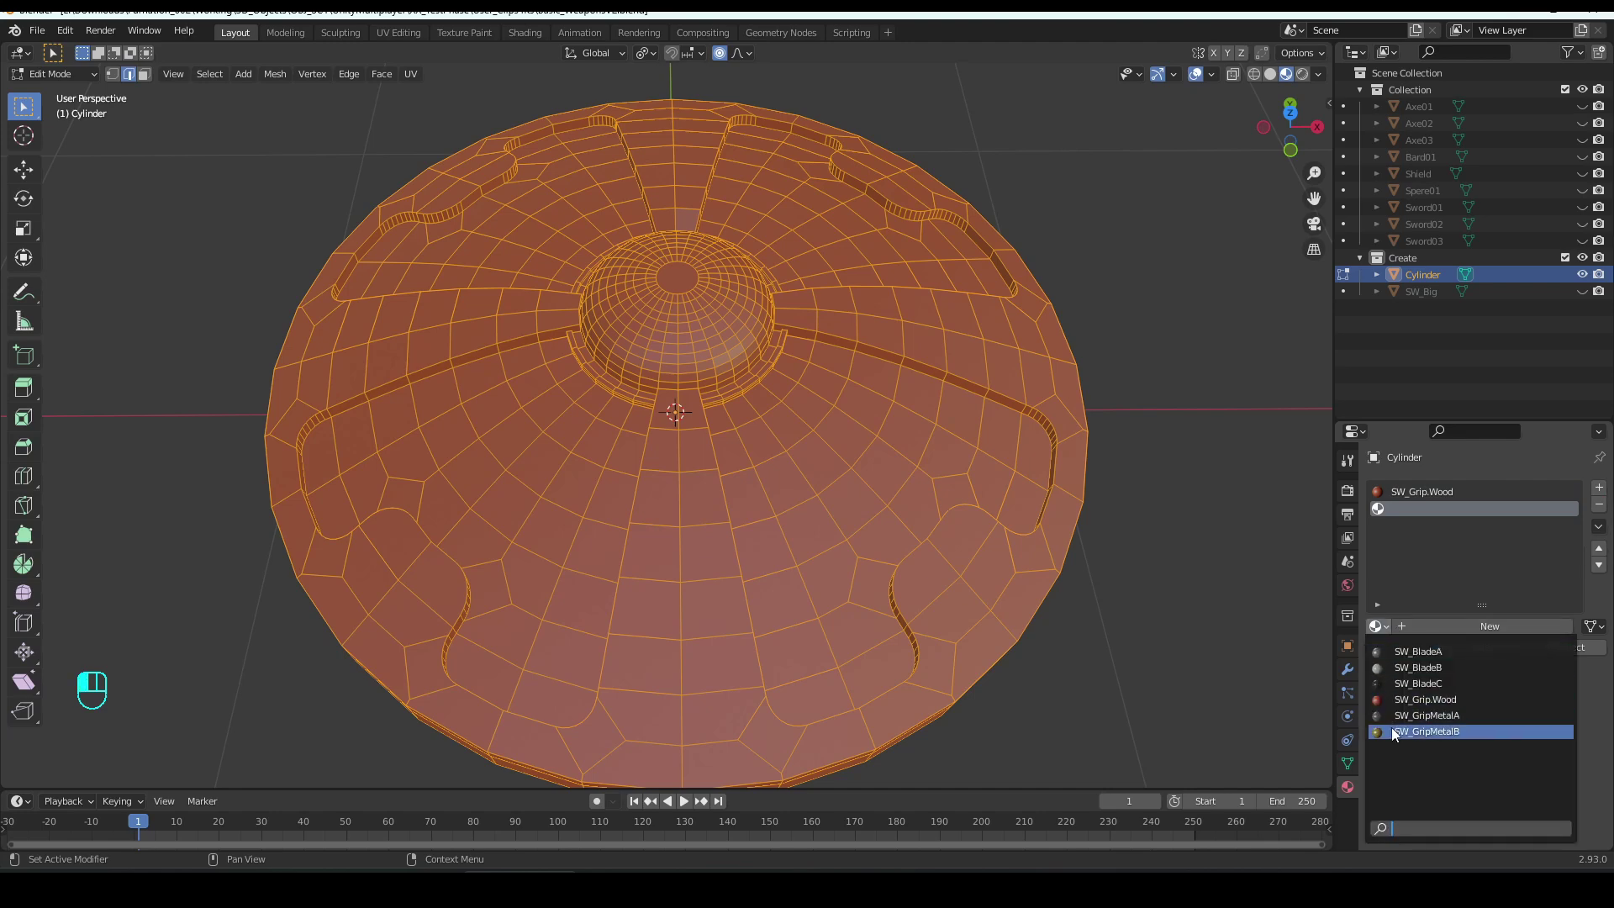
pyautogui.click(1420, 731)
# - Select both face loops of the shield's outer side wall and assign the SW_GripMetalB material to them
pyautogui.moveTo(1106, 641); pyautogui.dragTo(985, 564, button='middle')
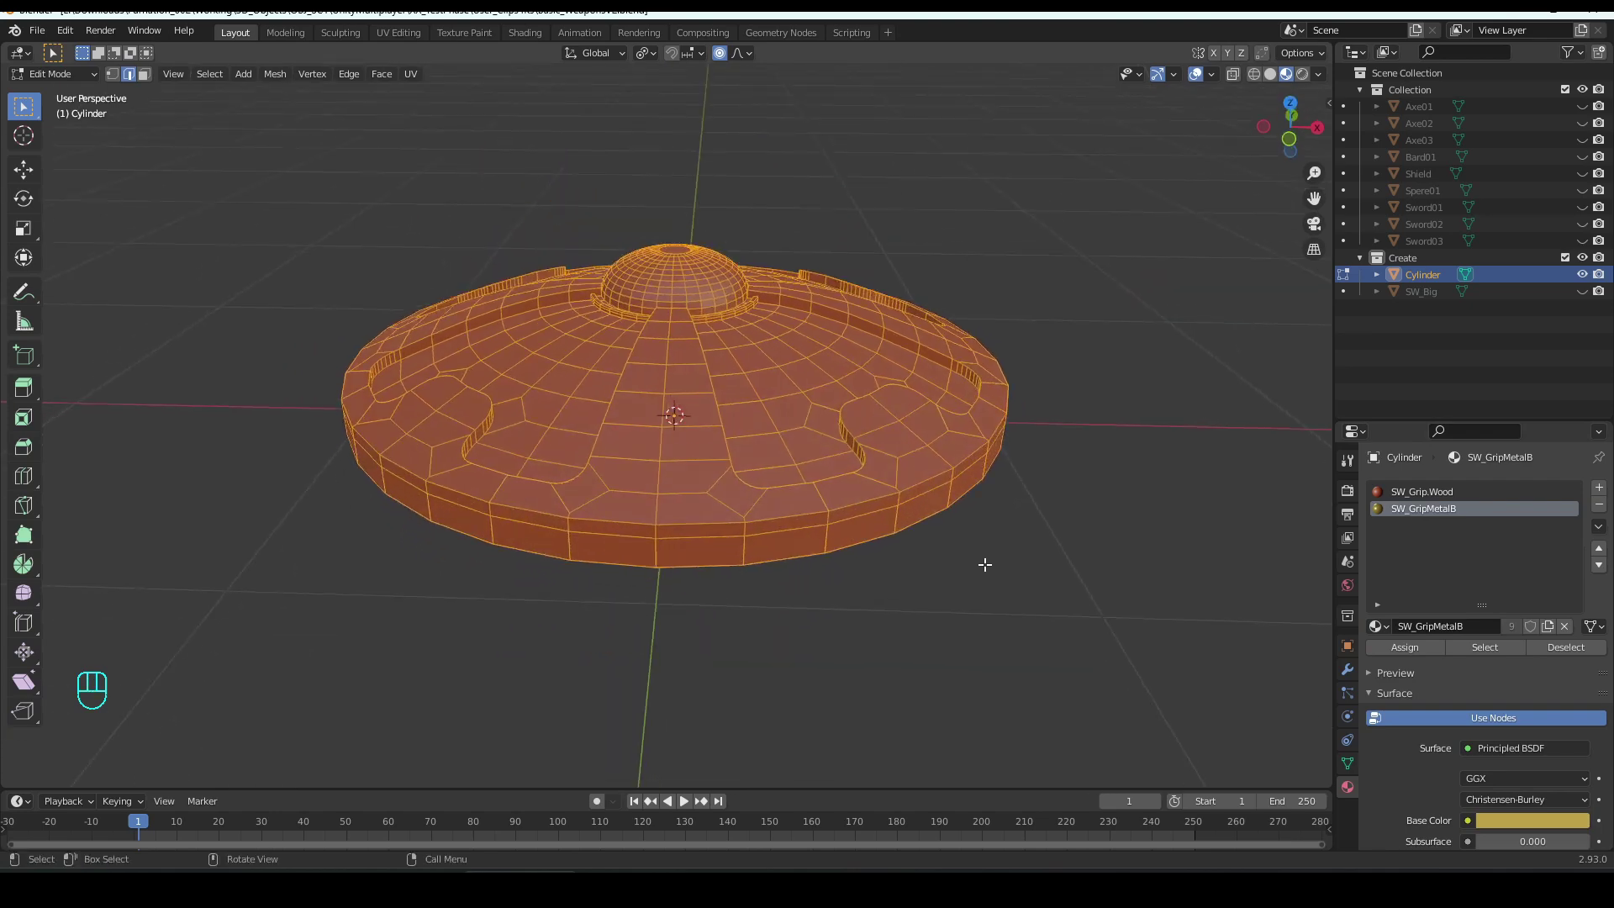
pyautogui.scroll(1, 827, 556)
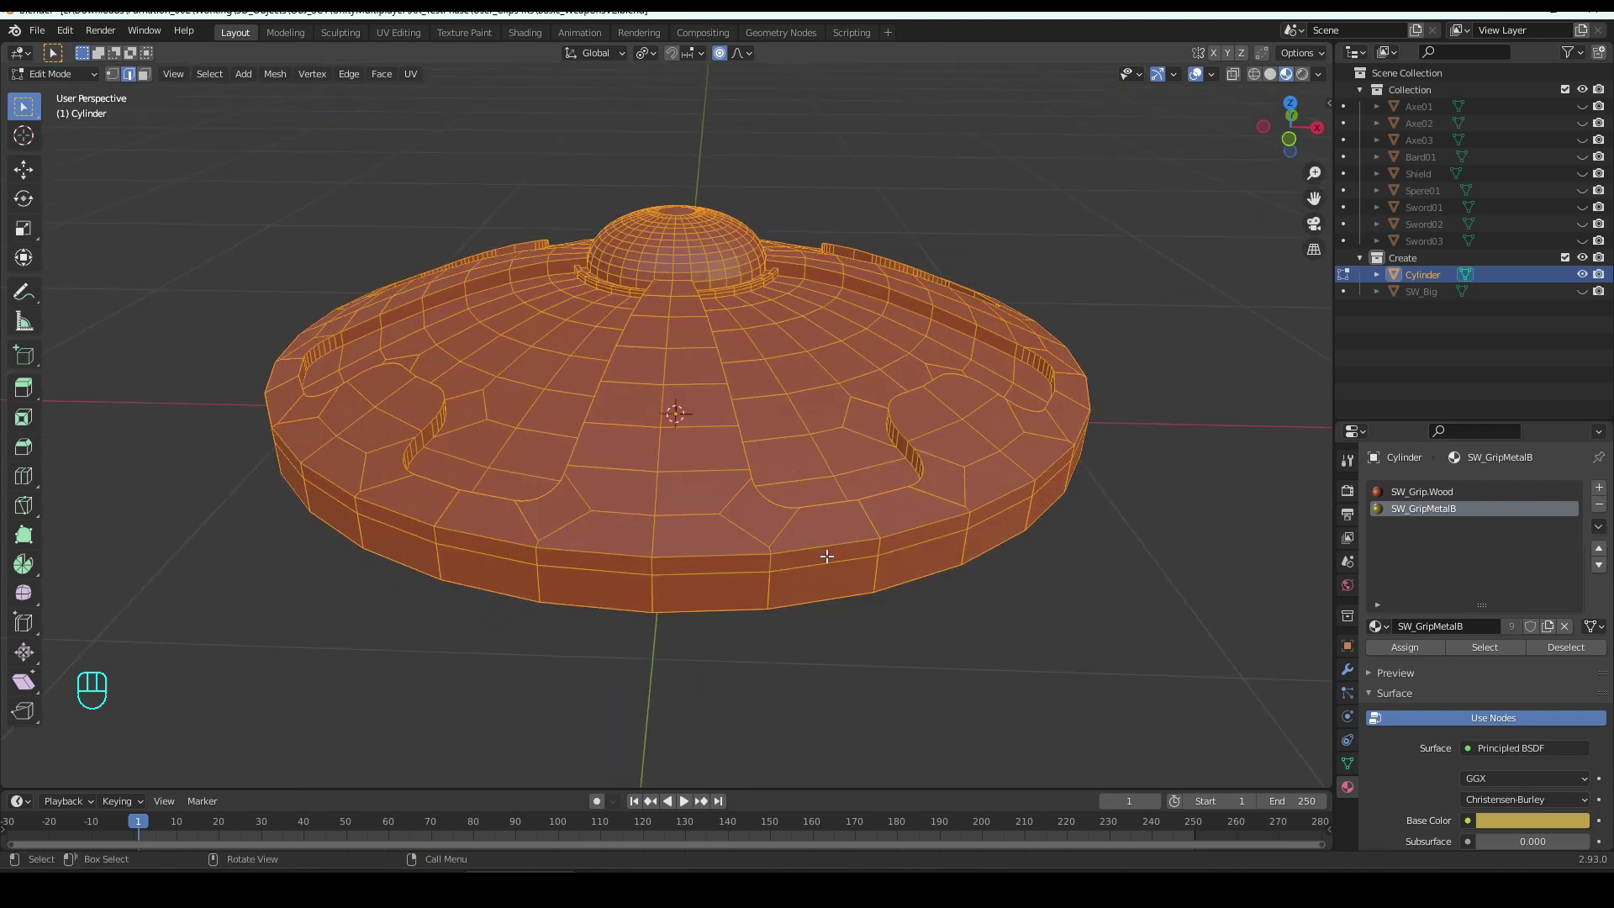
pyautogui.click(720, 561)
pyautogui.press('3')
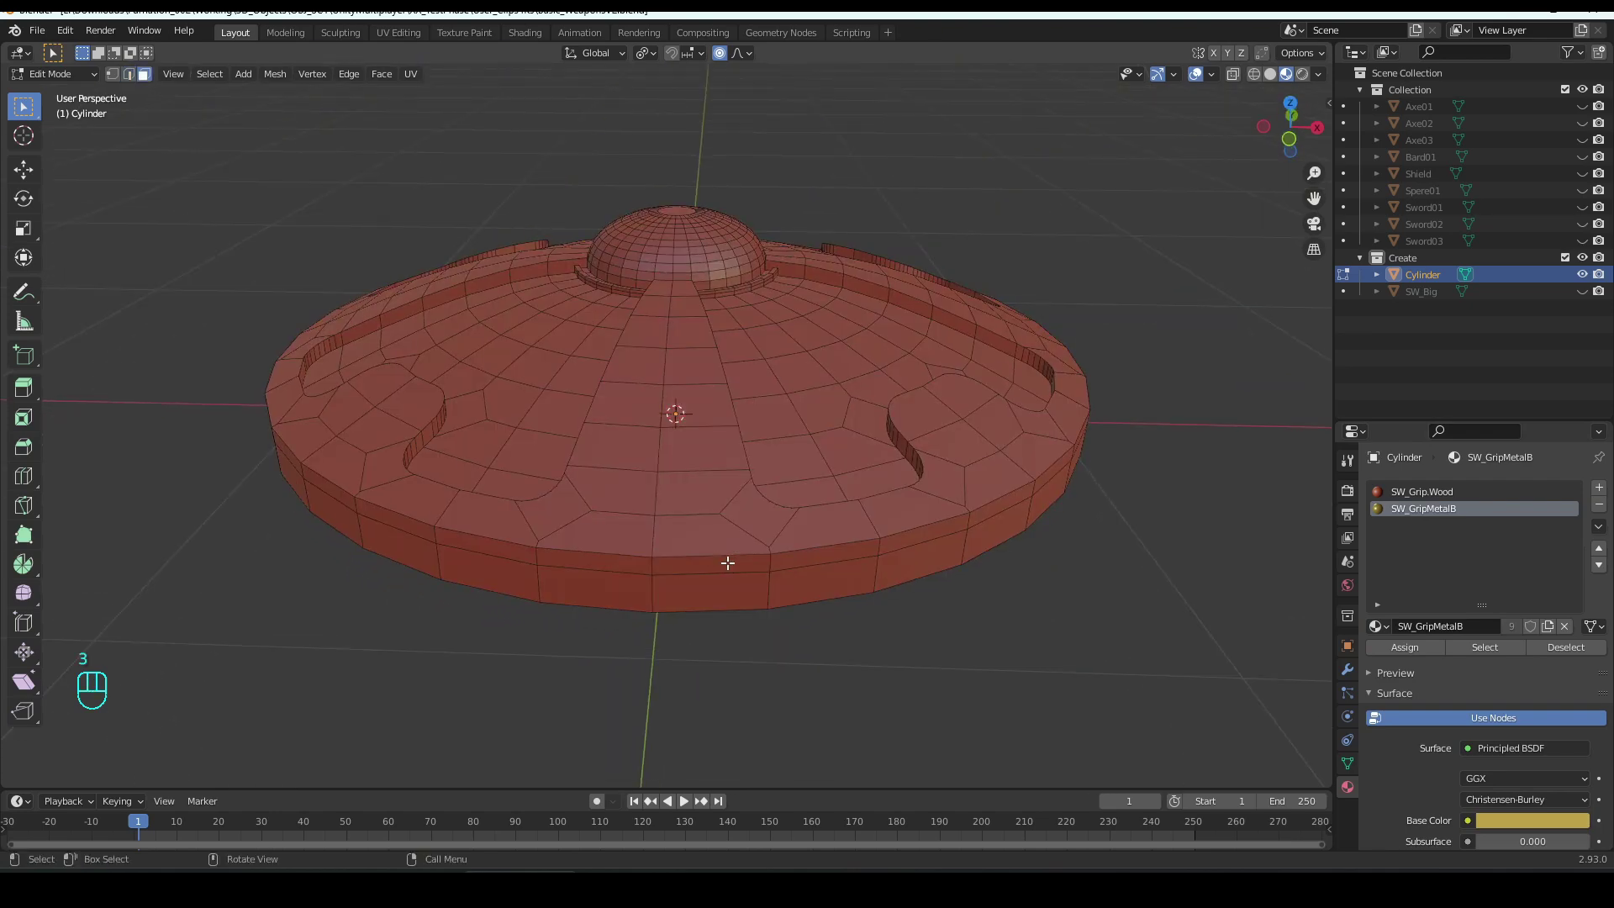
pyautogui.click(732, 578)
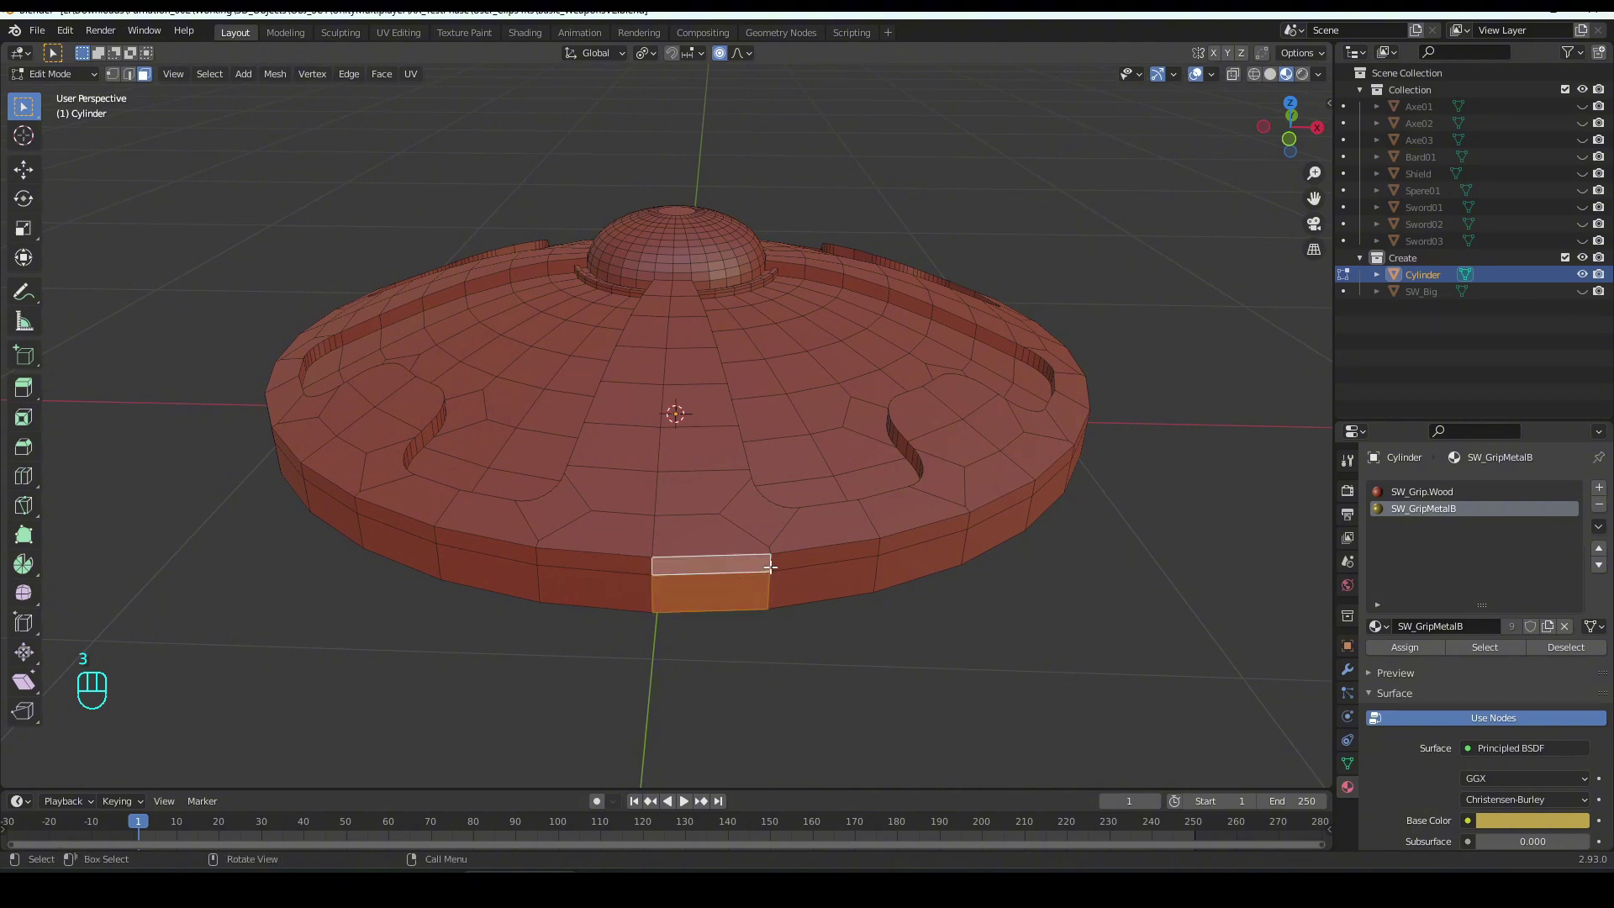
pyautogui.keyDown('alt'); pyautogui.click(771, 567); pyautogui.keyUp('alt')
pyautogui.keyDown('alt'); pyautogui.keyDown('shift'); pyautogui.click(767, 580); pyautogui.keyUp('shift'); pyautogui.keyUp('alt')
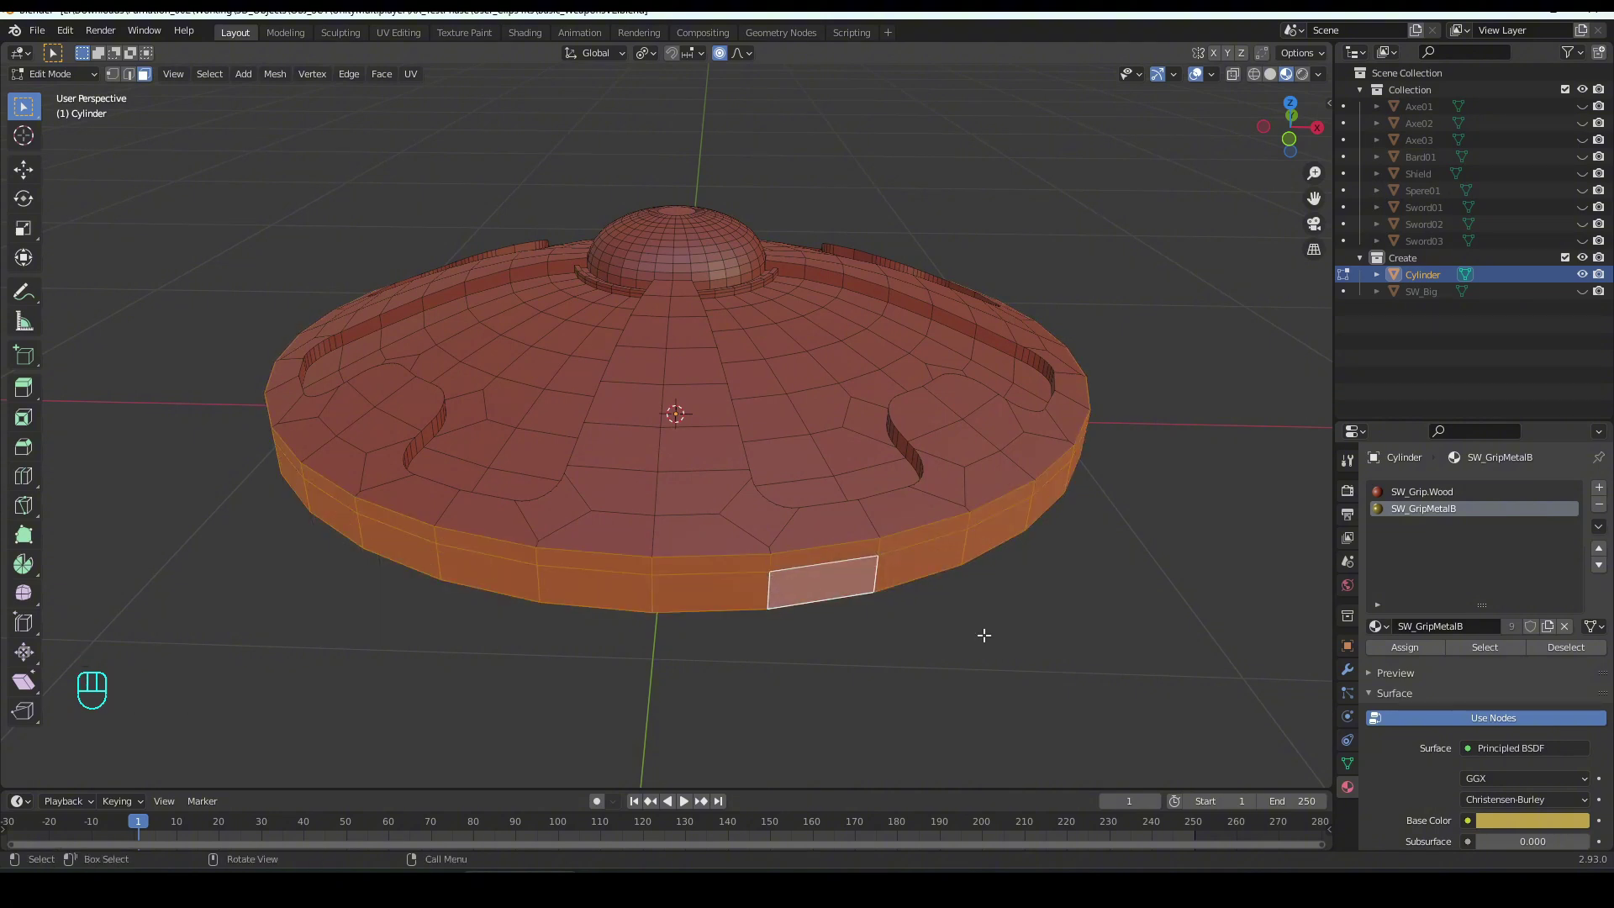
pyautogui.click(1397, 649)
# - Select the upper face loop of the shield's outer side wall
pyautogui.moveTo(915, 575); pyautogui.dragTo(903, 610, button='middle')
pyautogui.click(848, 632)
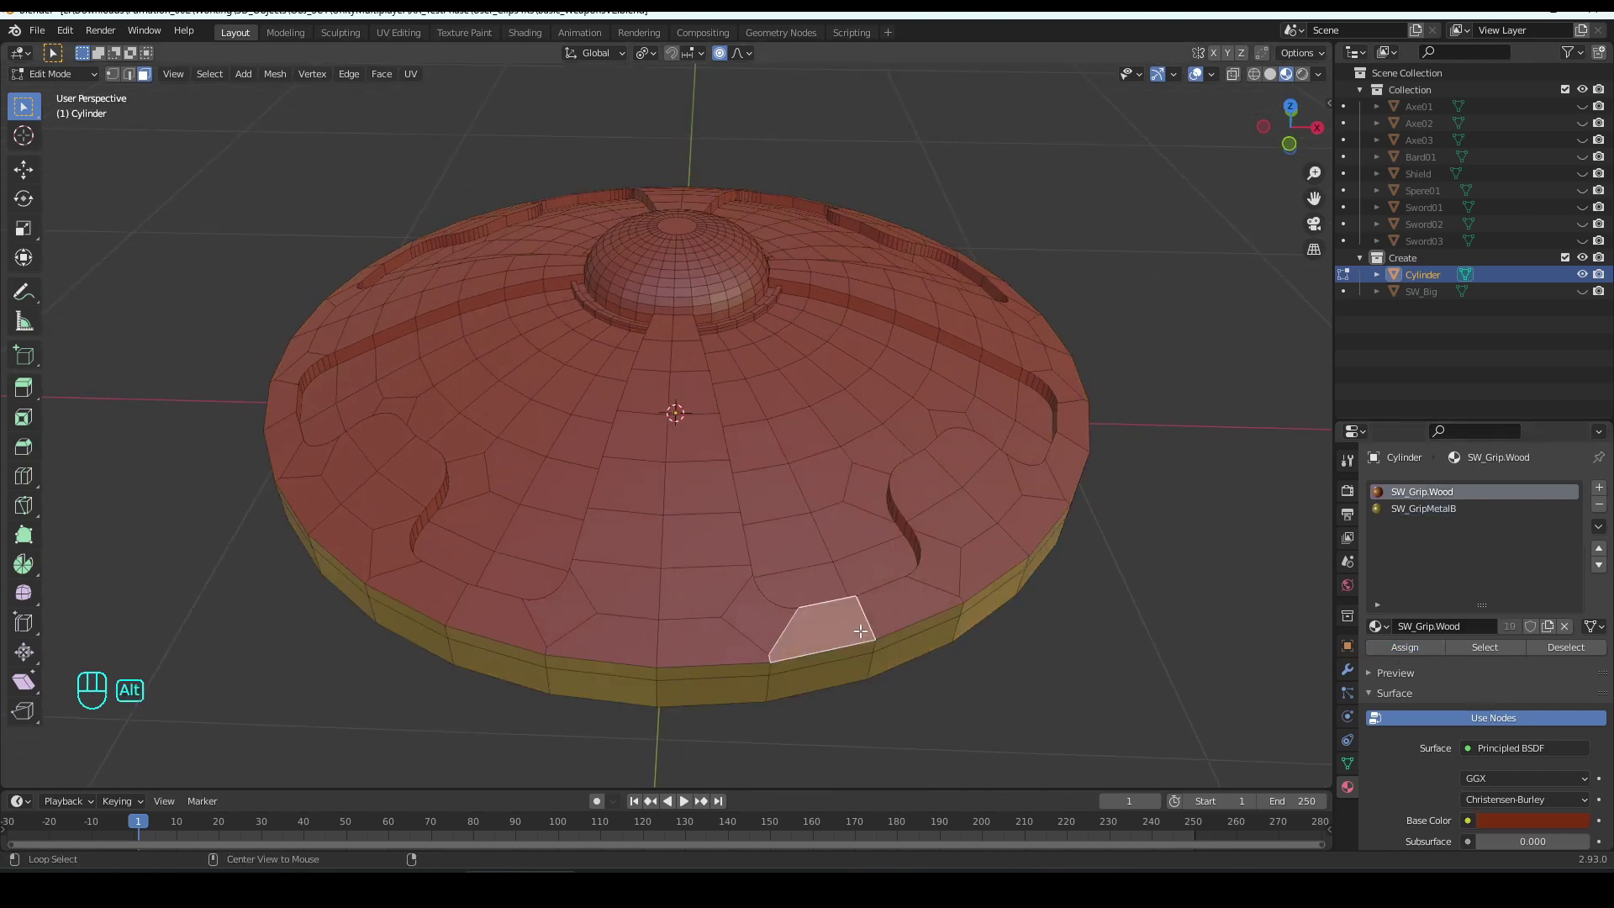
pyautogui.moveTo(711, 661); pyautogui.dragTo(771, 501, button='middle')
pyautogui.click(790, 434)
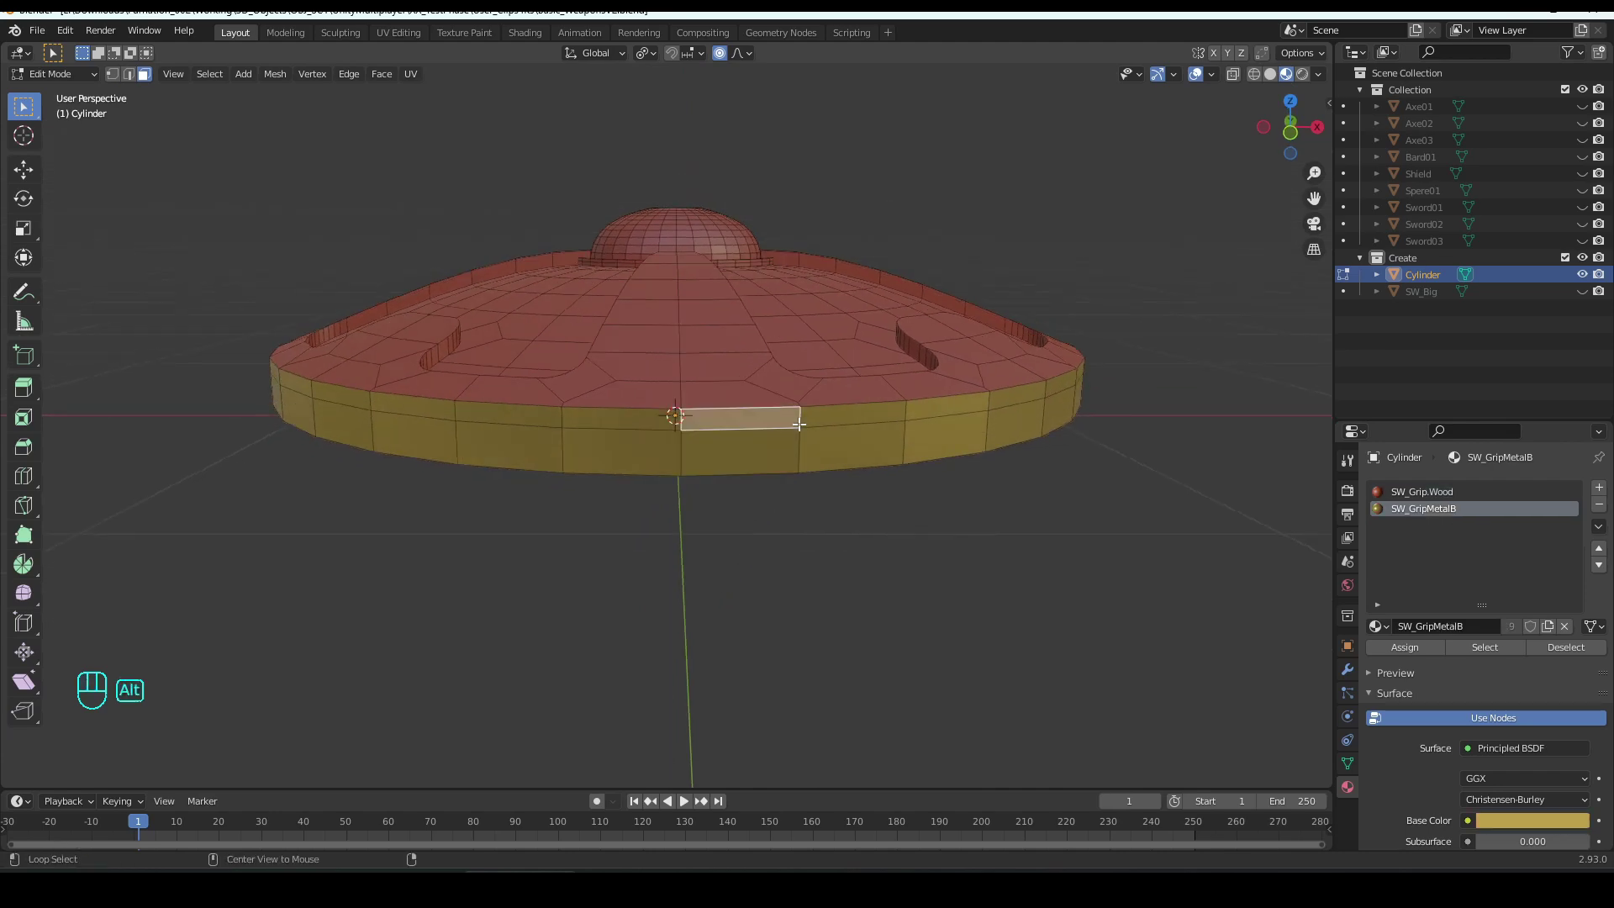
pyautogui.moveTo(798, 423); pyautogui.dragTo(782, 489, button='middle')
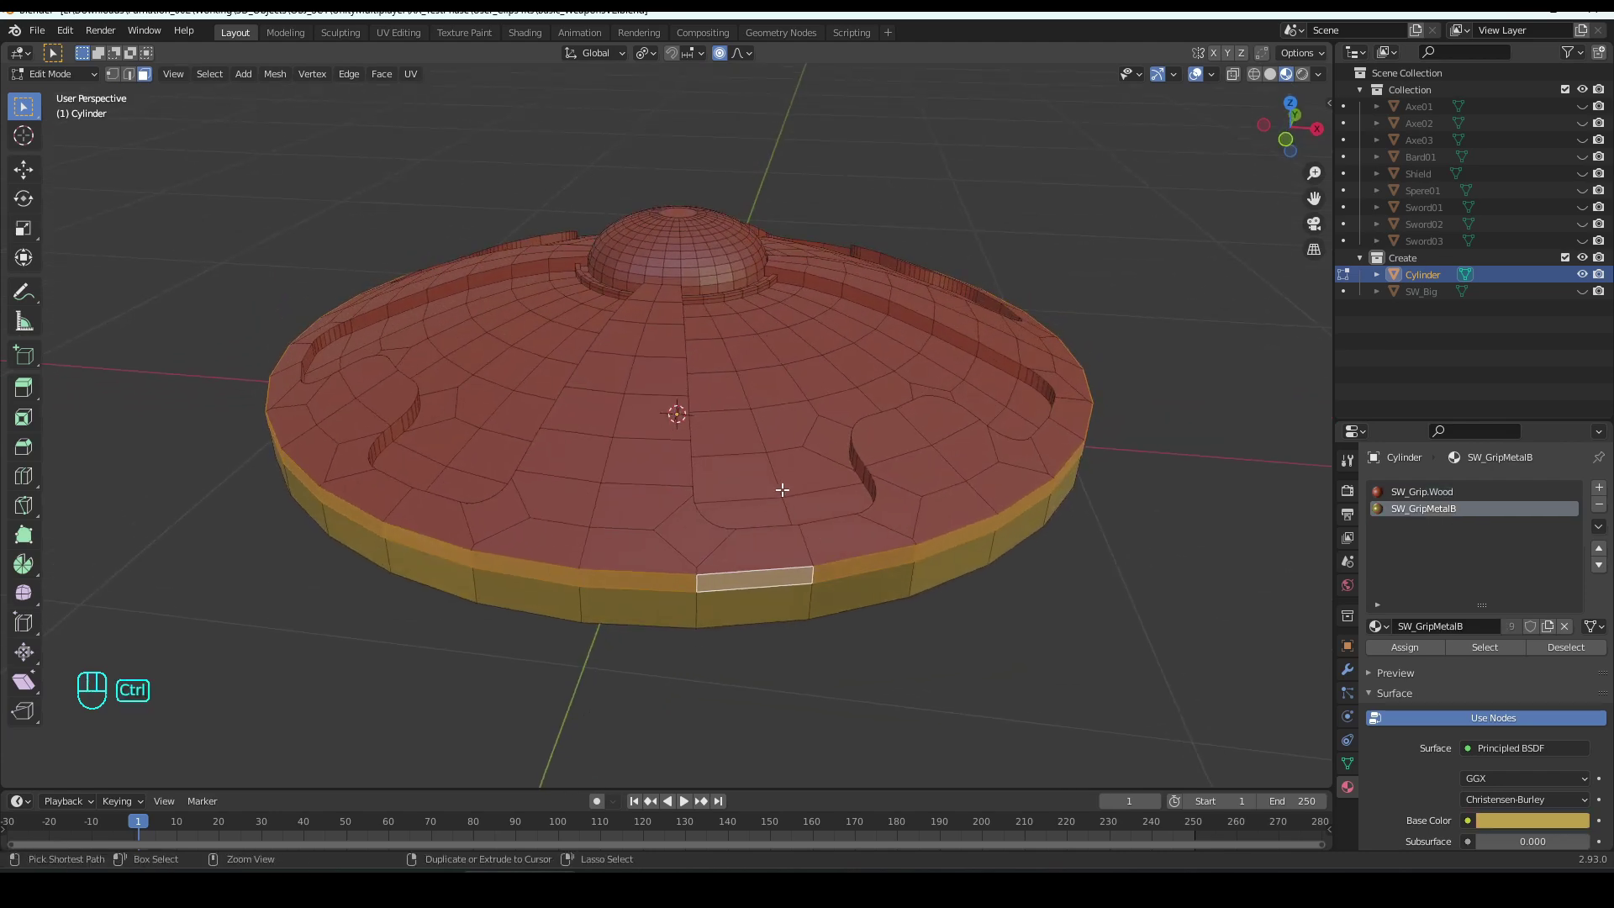
# - Grow the selection inward four times and shrink it once so it covers the rim and the raised blocks
pyautogui.press('ctrl+KP_Add')
pyautogui.press('ctrl+KP_Add')
pyautogui.press('ctrl+KP_Add')
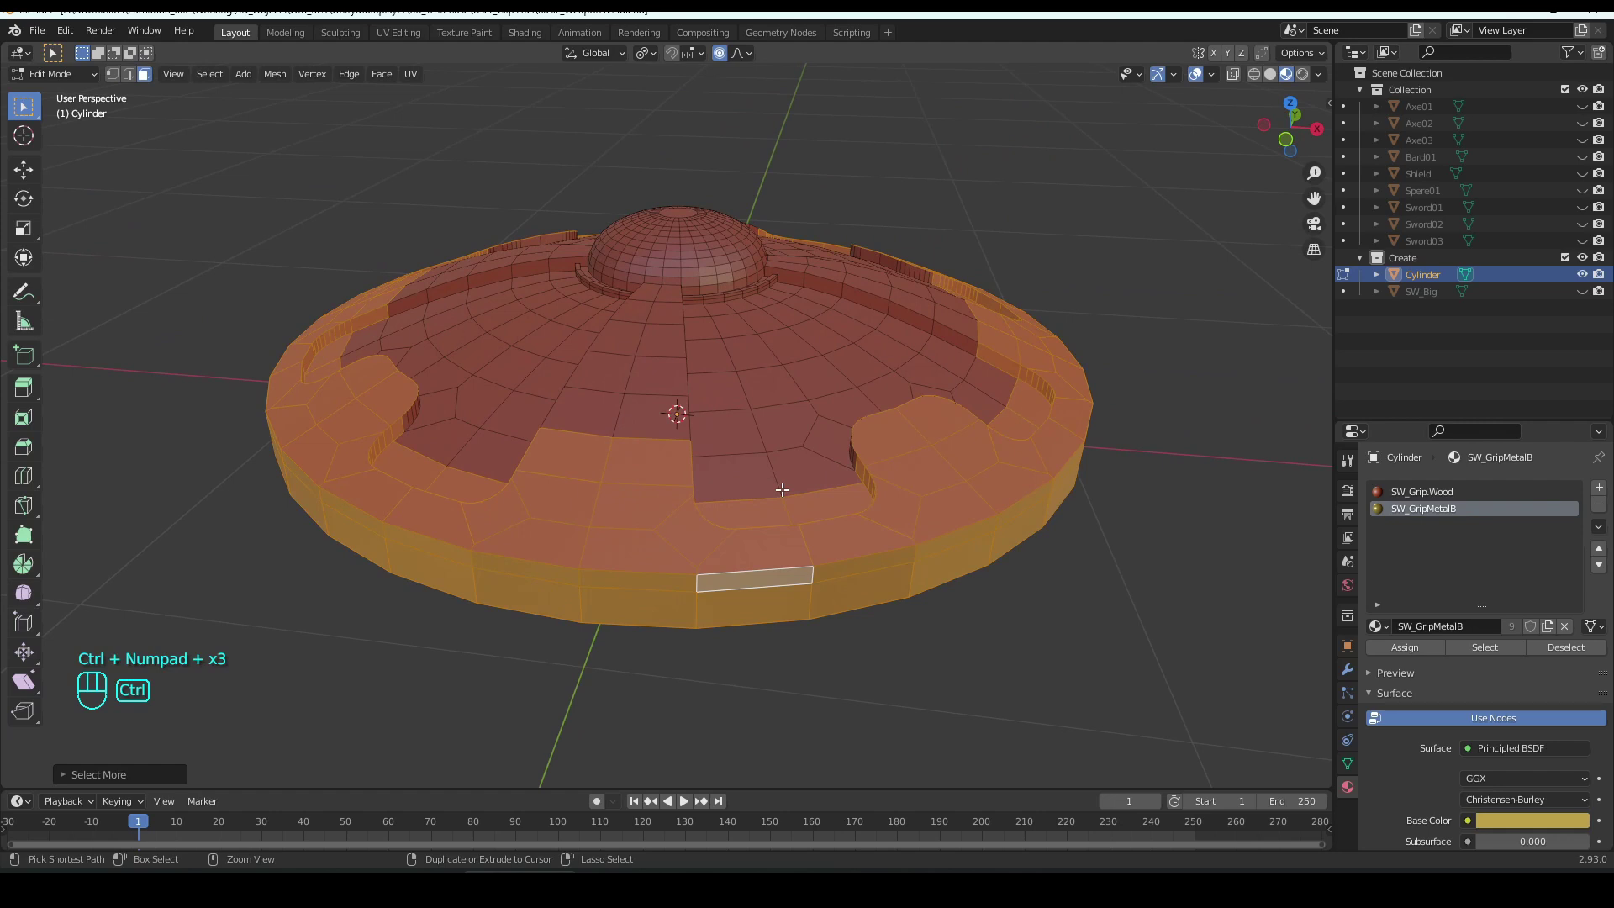
pyautogui.press('ctrl+KP_Add')
pyautogui.press('ctrl+KP_Subtract')
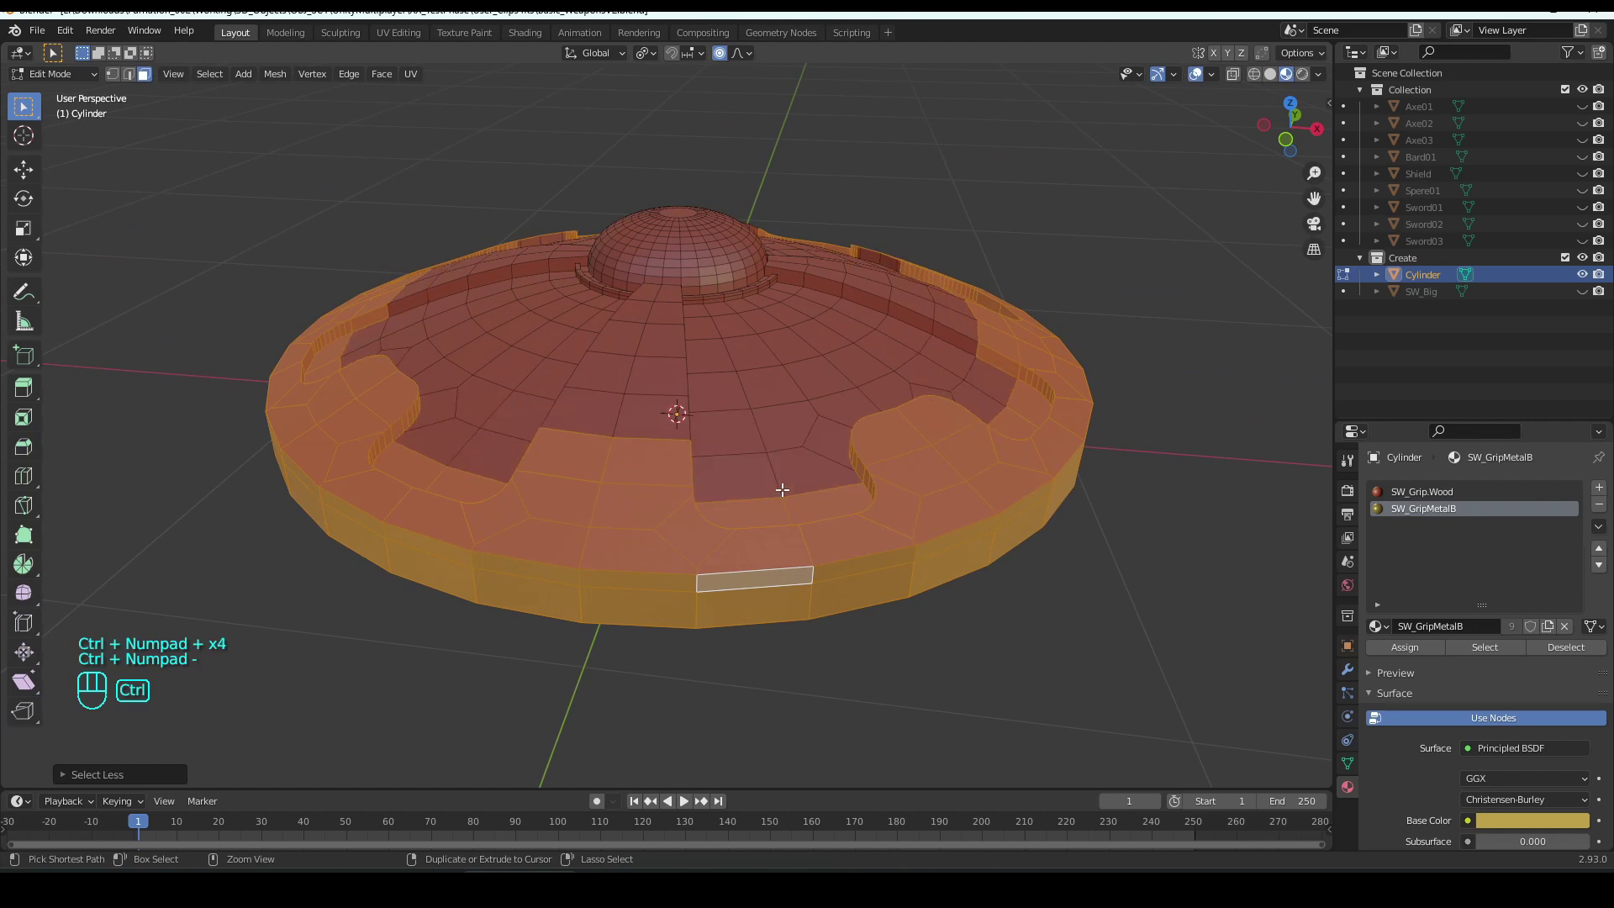
# - Shrink the face selection one more level so it covers only the outer rim, and assign SW_GripMetalB to it
pyautogui.press('ctrl+KP_Subtract')
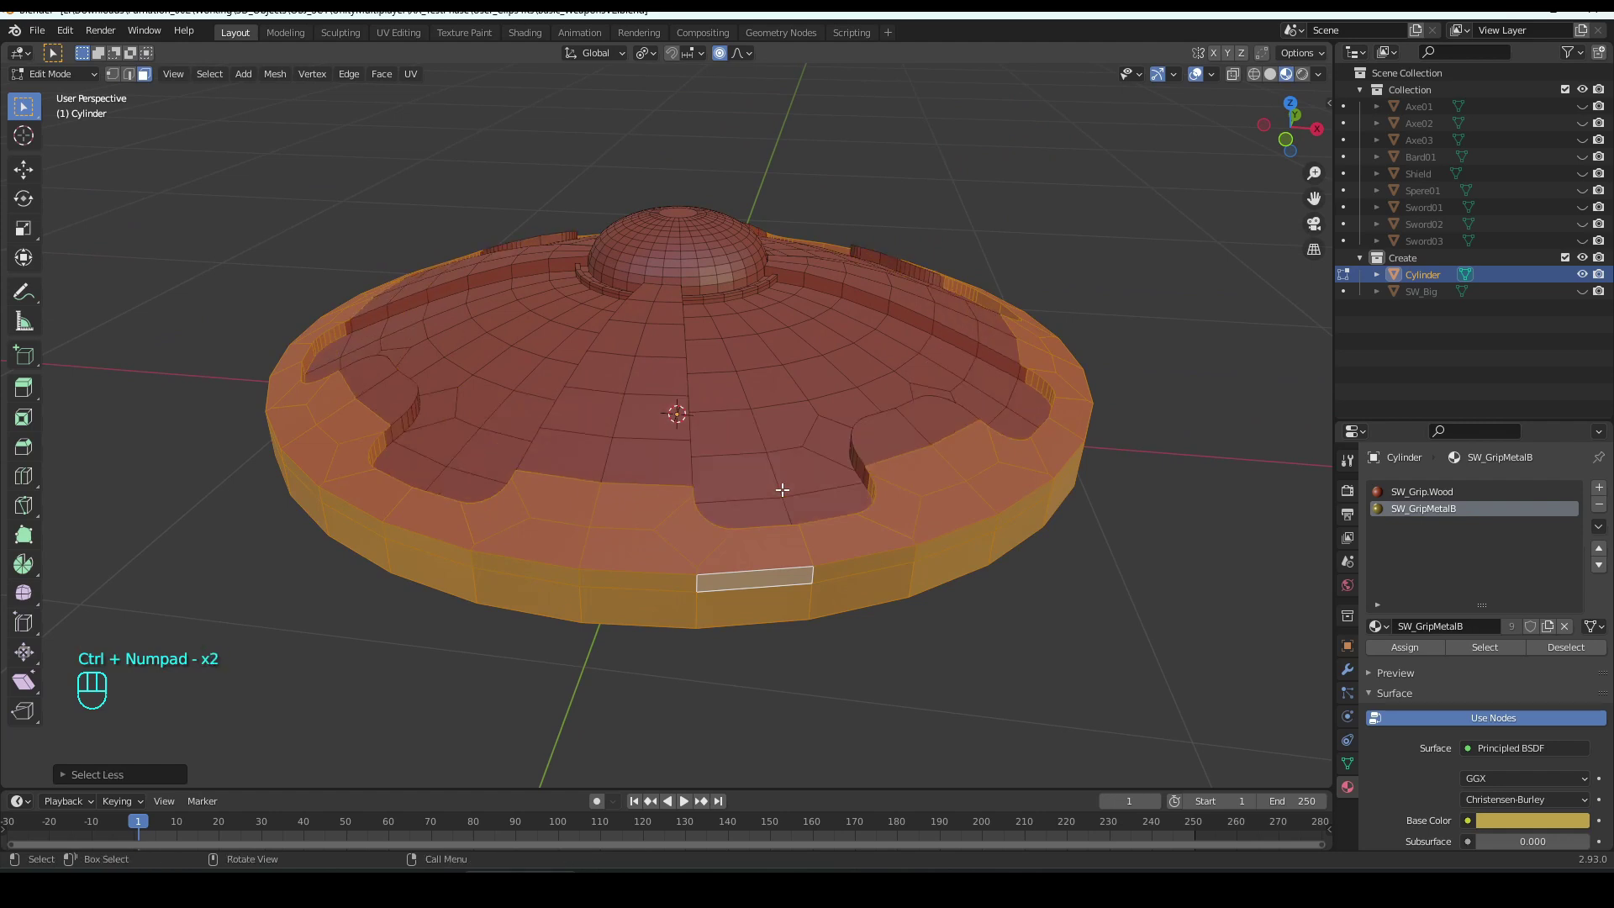
pyautogui.moveTo(781, 489); pyautogui.dragTo(907, 552, button='middle')
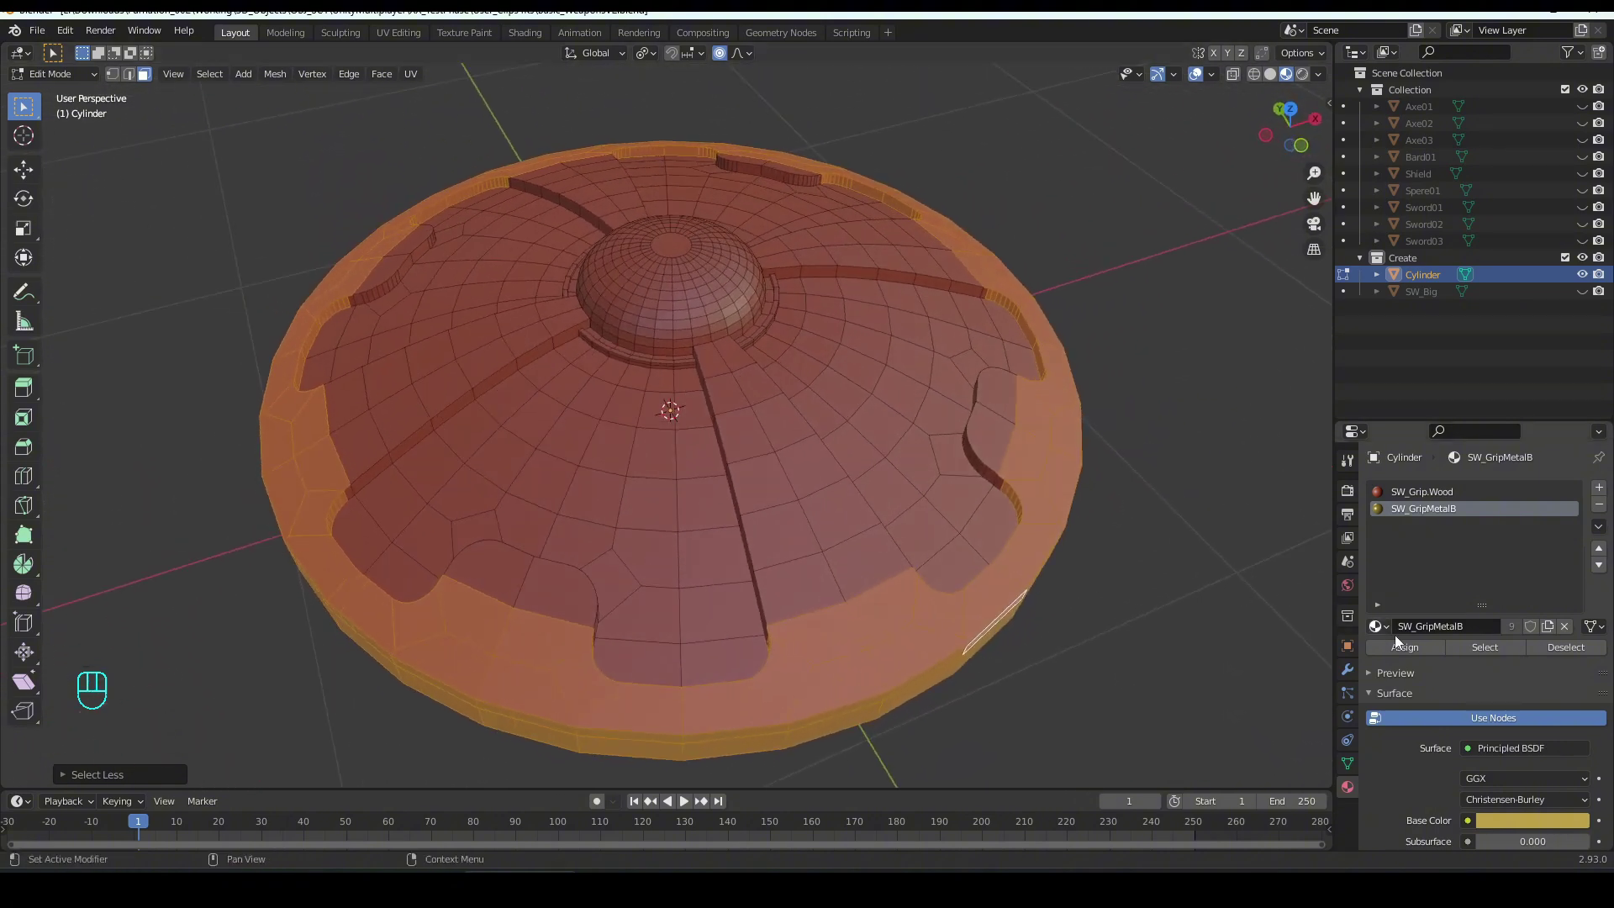
pyautogui.click(1414, 647)
# - Select the top faces of the four raised radial bands, grow the selection once, and assign SW_GripMetalB to them
pyautogui.moveTo(782, 554); pyautogui.dragTo(748, 461, button='middle')
pyautogui.scroll(2, 769, 514)
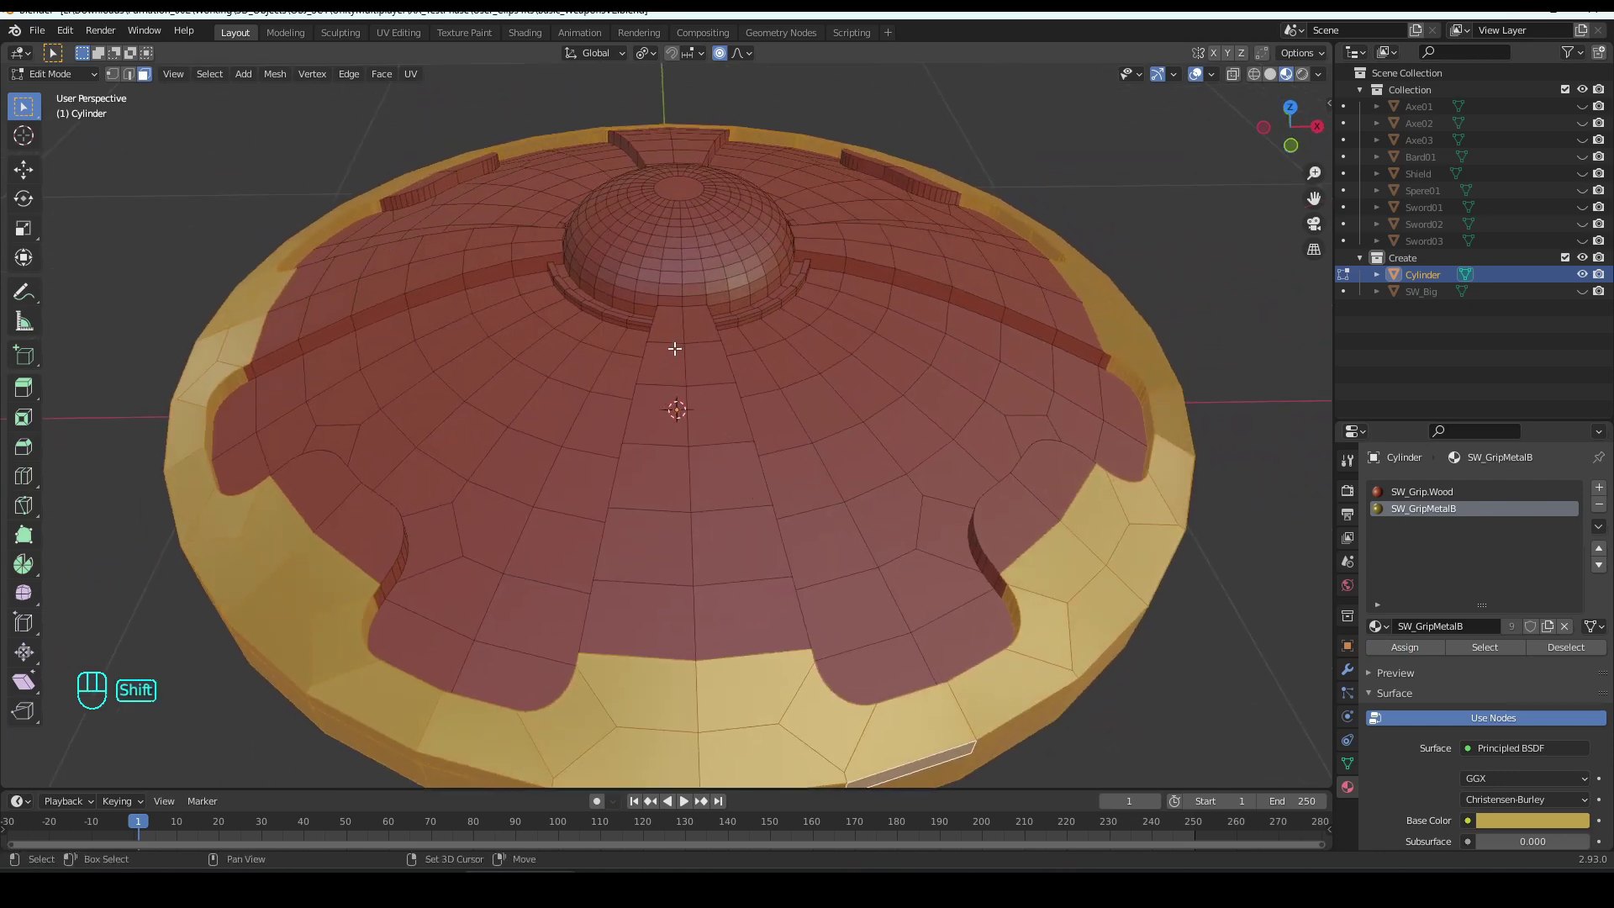
pyautogui.keyDown('shift'); pyautogui.moveTo(677, 384); pyautogui.dragTo(706, 632); pyautogui.keyUp('shift')
pyautogui.moveTo(706, 632); pyautogui.dragTo(656, 623, button='middle')
pyautogui.click(1257, 329)
pyautogui.moveTo(655, 408); pyautogui.dragTo(827, 426, button='middle')
pyautogui.keyDown('shift'); pyautogui.moveTo(670, 361); pyautogui.dragTo(714, 696); pyautogui.keyUp('shift')
pyautogui.moveTo(782, 681); pyautogui.dragTo(638, 652, button='middle')
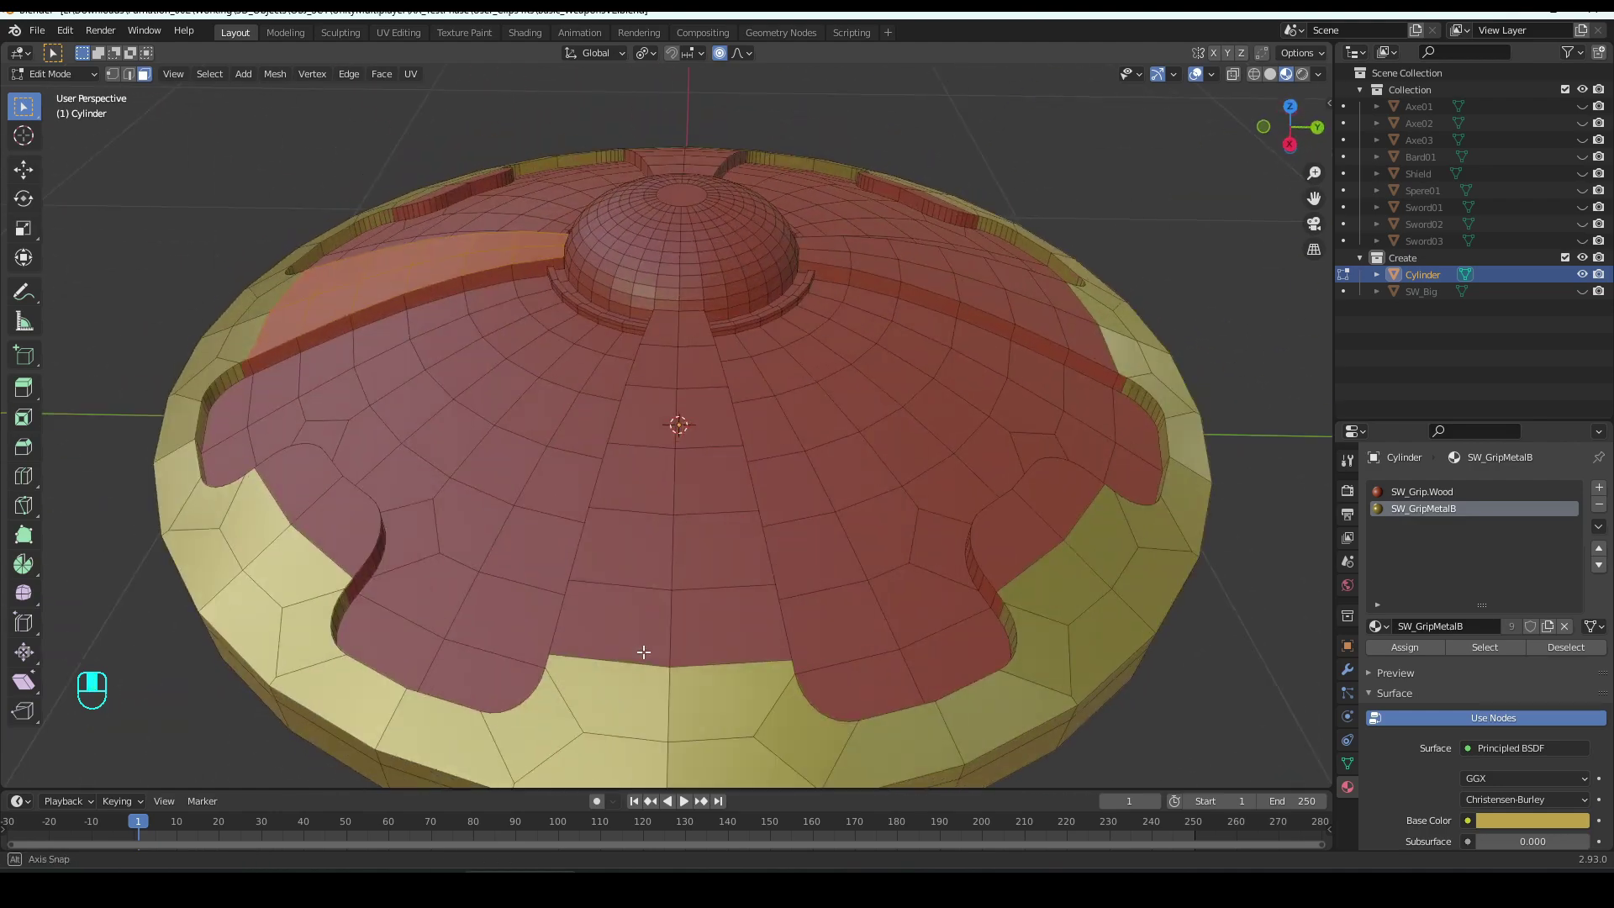
pyautogui.keyDown('shift'); pyautogui.moveTo(663, 343); pyautogui.dragTo(697, 634); pyautogui.keyUp('shift')
pyautogui.moveTo(874, 613); pyautogui.dragTo(644, 403, button='middle')
pyautogui.keyDown('shift'); pyautogui.moveTo(647, 379); pyautogui.dragTo(689, 676); pyautogui.keyUp('shift')
pyautogui.moveTo(753, 661); pyautogui.dragTo(602, 573, button='middle')
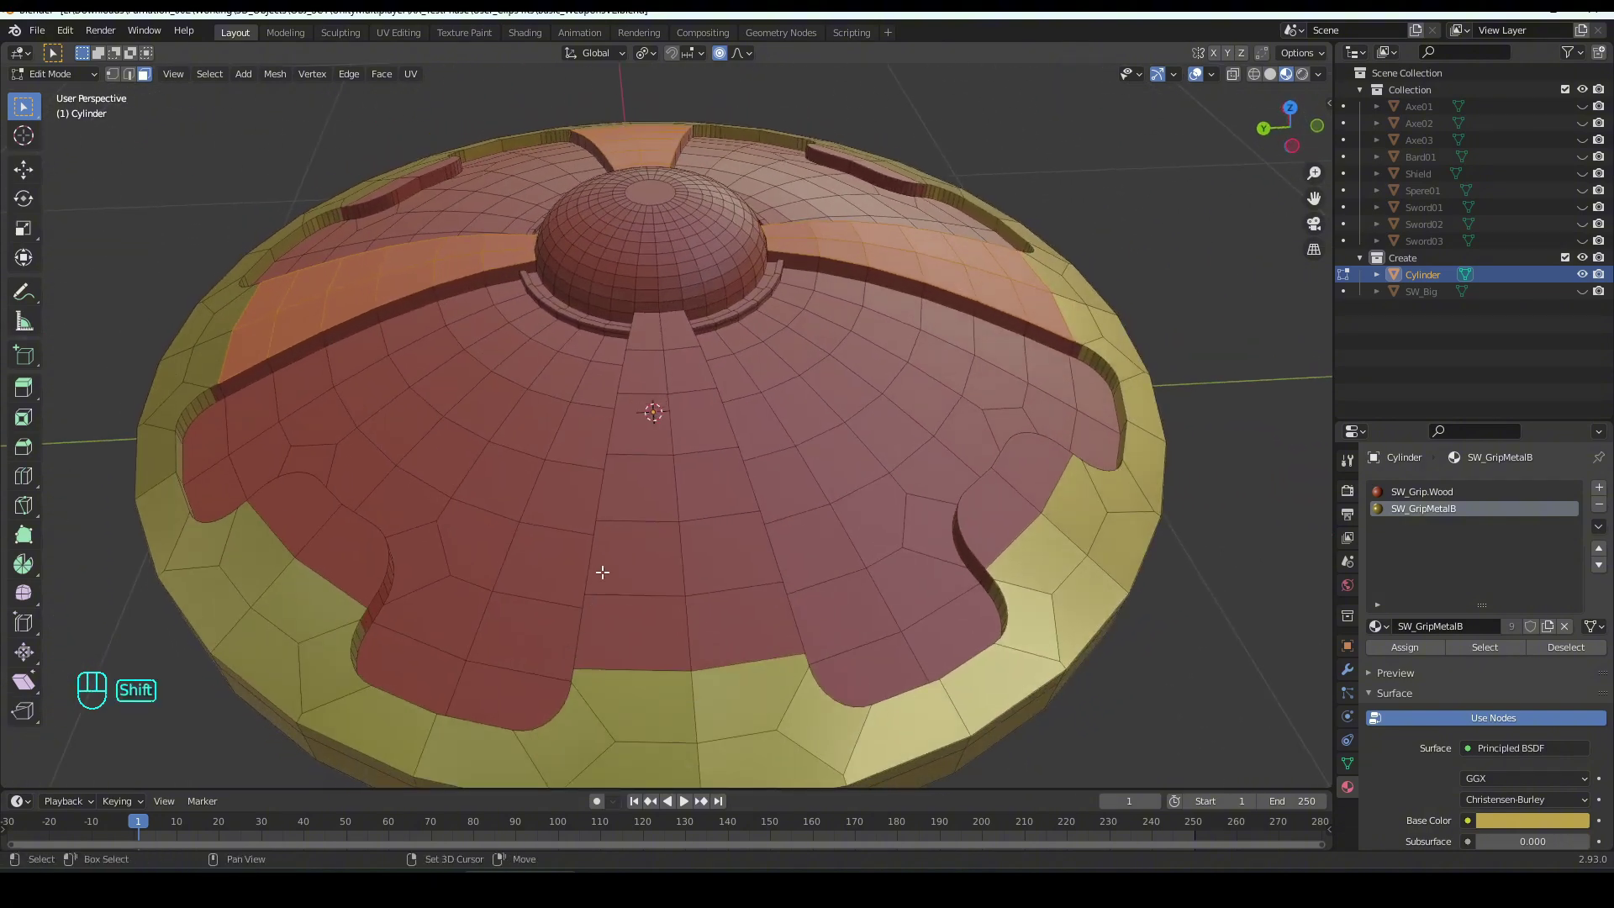
pyautogui.keyDown('shift'); pyautogui.moveTo(651, 347); pyautogui.dragTo(689, 629); pyautogui.keyUp('shift')
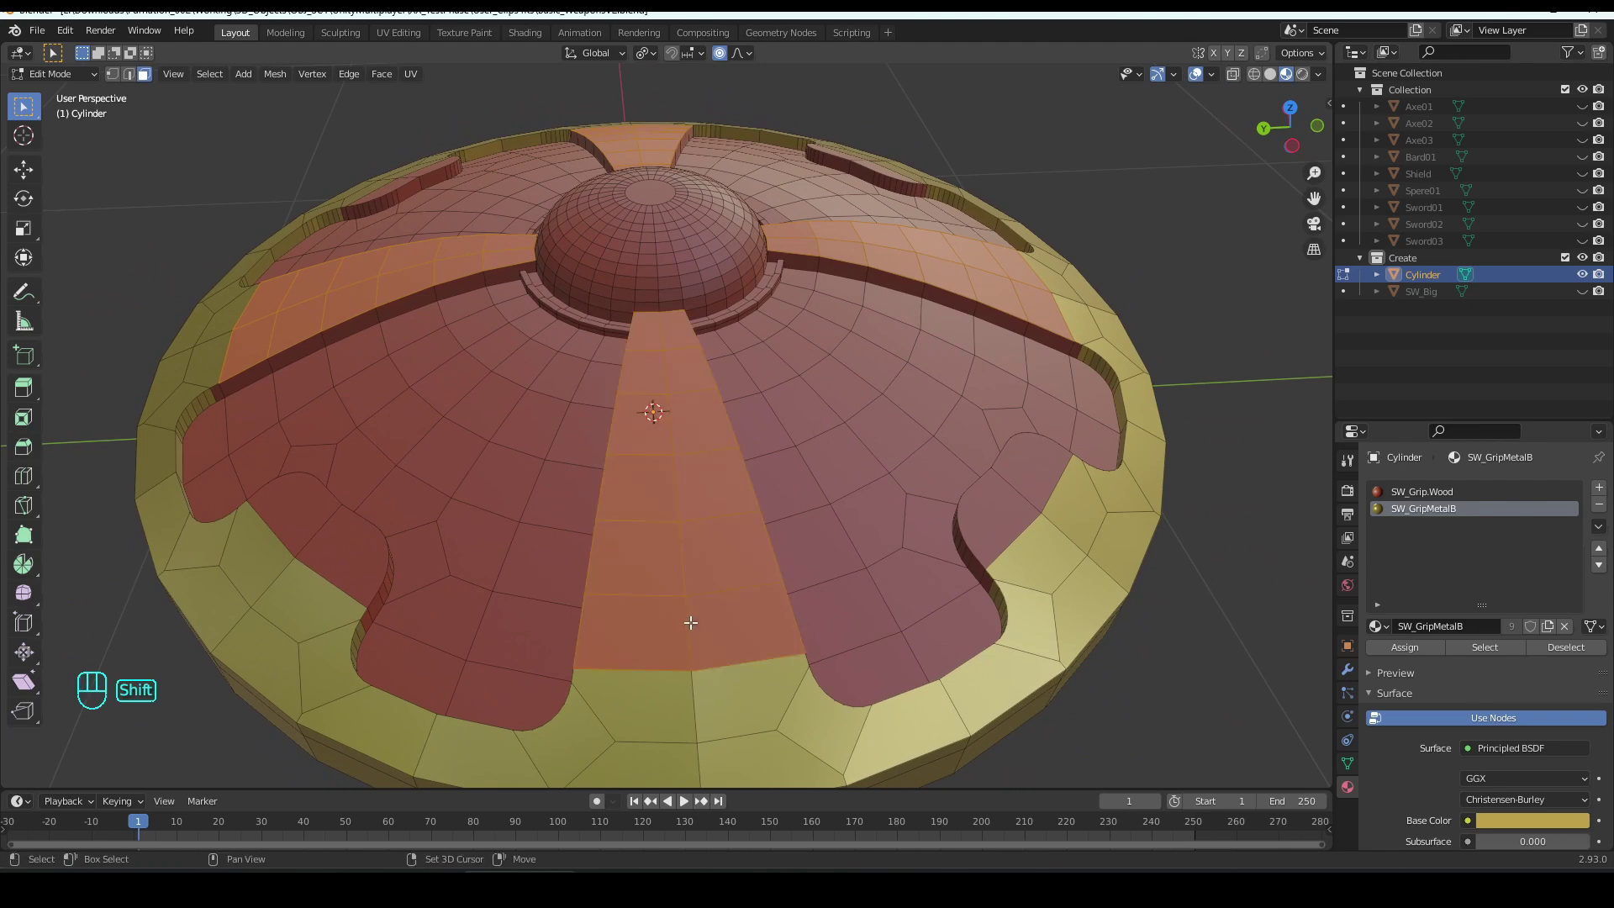
pyautogui.press('ctrl+KP_Add')
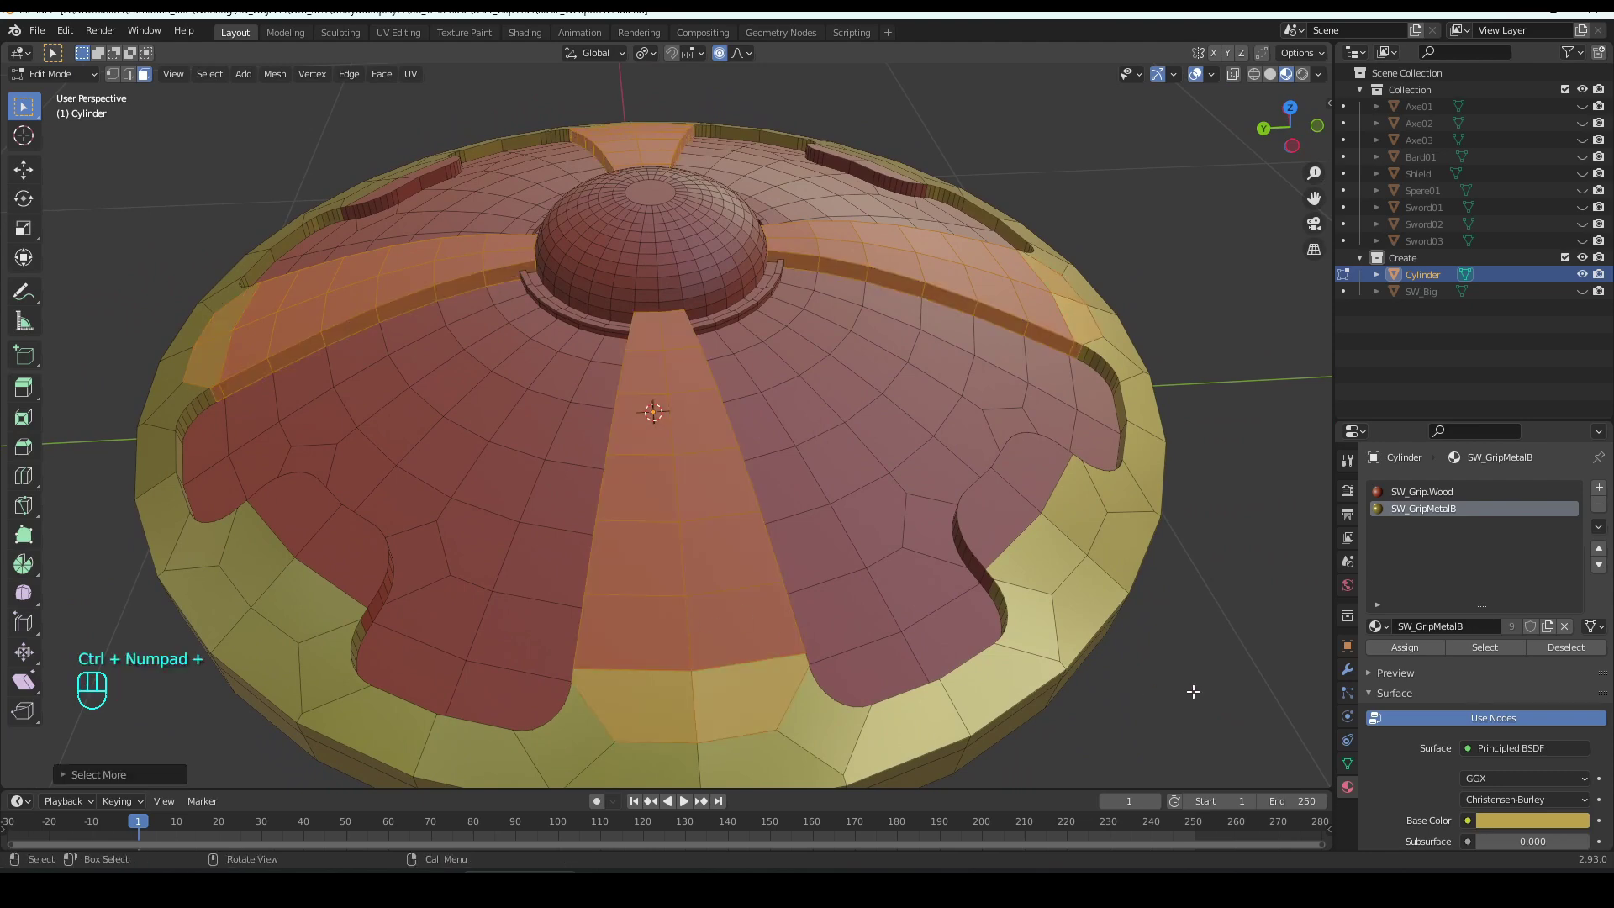
pyautogui.click(1380, 650)
# - Select the inner faces of the four rounded rim blocks, grow the selection over their side walls, and assign SW_GripMetalB
pyautogui.moveTo(982, 636); pyautogui.dragTo(707, 603, button='middle')
pyautogui.click(705, 599)
pyautogui.keyDown('shift'); pyautogui.click(763, 587); pyautogui.keyUp('shift')
pyautogui.moveTo(996, 614); pyautogui.dragTo(639, 645, button='middle')
pyautogui.keyDown('shift'); pyautogui.click(769, 621); pyautogui.keyUp('shift')
pyautogui.keyDown('shift'); pyautogui.click(851, 611); pyautogui.keyUp('shift')
pyautogui.keyDown('shift'); pyautogui.click(744, 667); pyautogui.keyUp('shift')
pyautogui.keyDown('shift'); pyautogui.click(806, 674); pyautogui.keyUp('shift')
pyautogui.moveTo(1005, 666); pyautogui.dragTo(890, 601, button='middle')
pyautogui.keyDown('shift'); pyautogui.click(887, 600); pyautogui.keyUp('shift')
pyautogui.keyDown('shift'); pyautogui.click(939, 581); pyautogui.keyUp('shift')
pyautogui.press('ctrl+KP_Add')
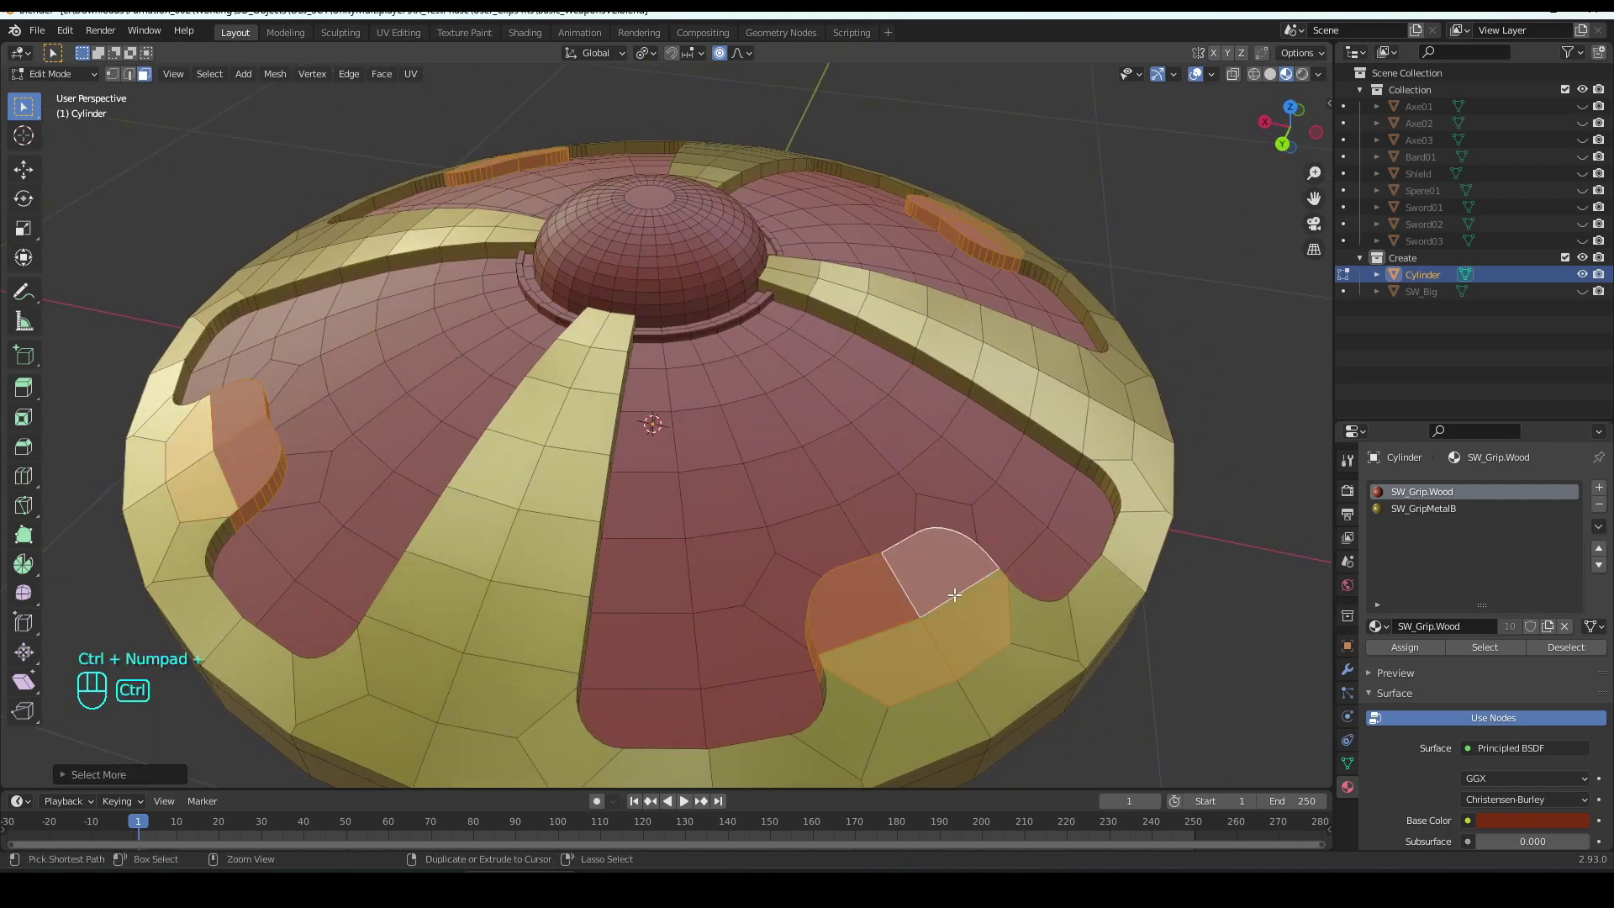
pyautogui.press('ctrl+KP_Add')
pyautogui.press('ctrl+KP_Subtract')
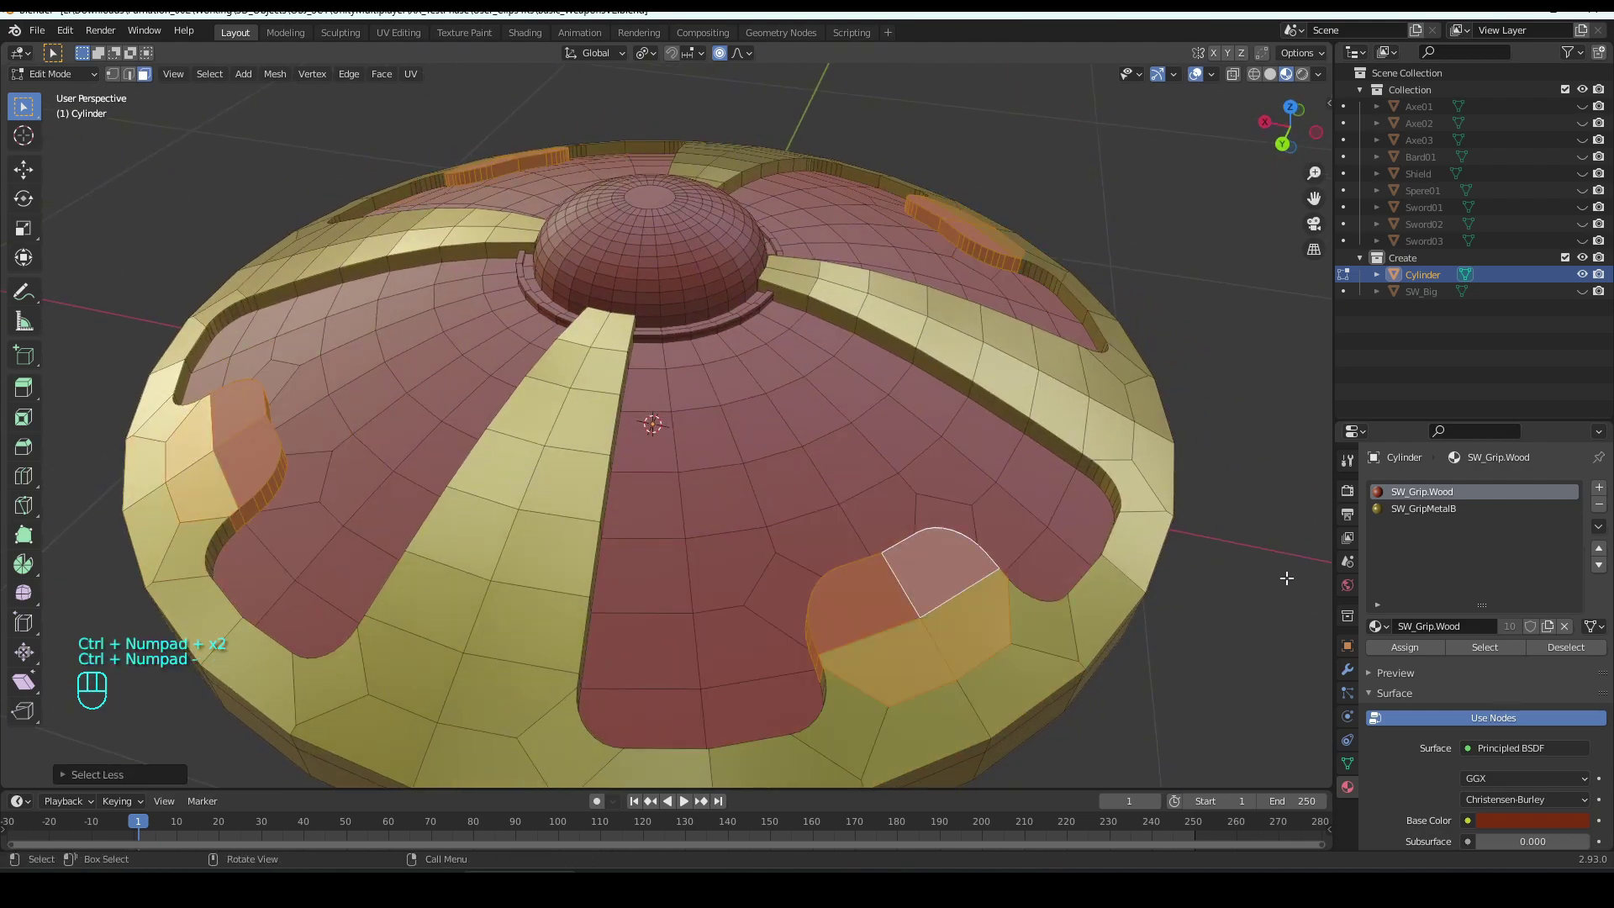
pyautogui.click(1420, 509)
pyautogui.click(1380, 646)
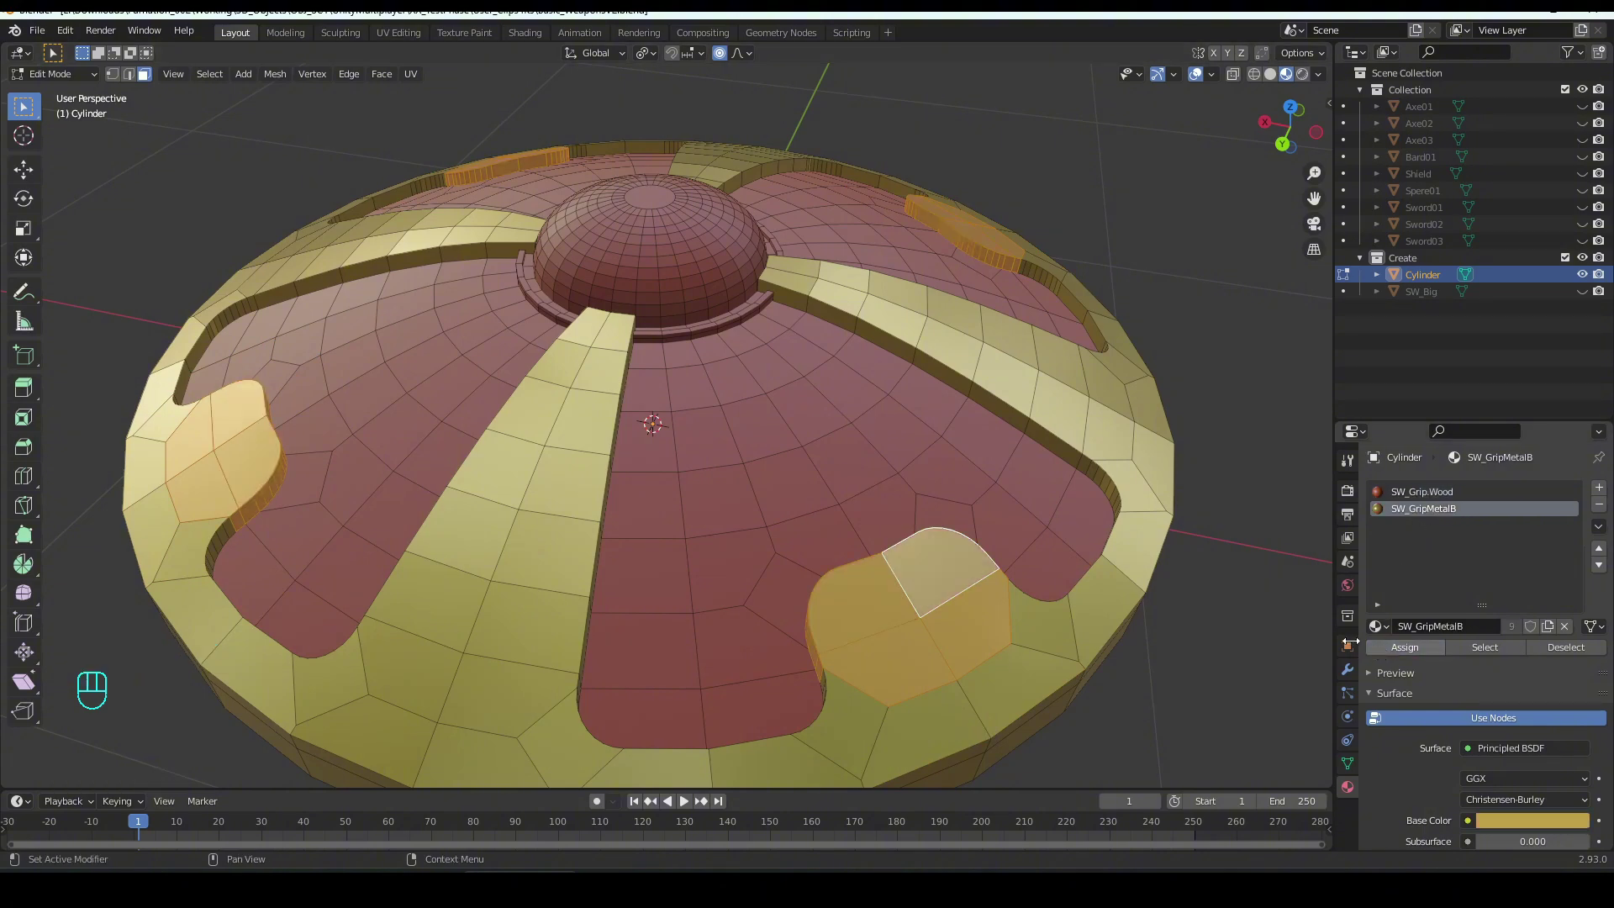
# - Select the central boss's top face and grow the selection 13 times to cover the dome and its surrounding ring
pyautogui.click(1078, 108)
pyautogui.moveTo(895, 174); pyautogui.dragTo(922, 235, button='middle')
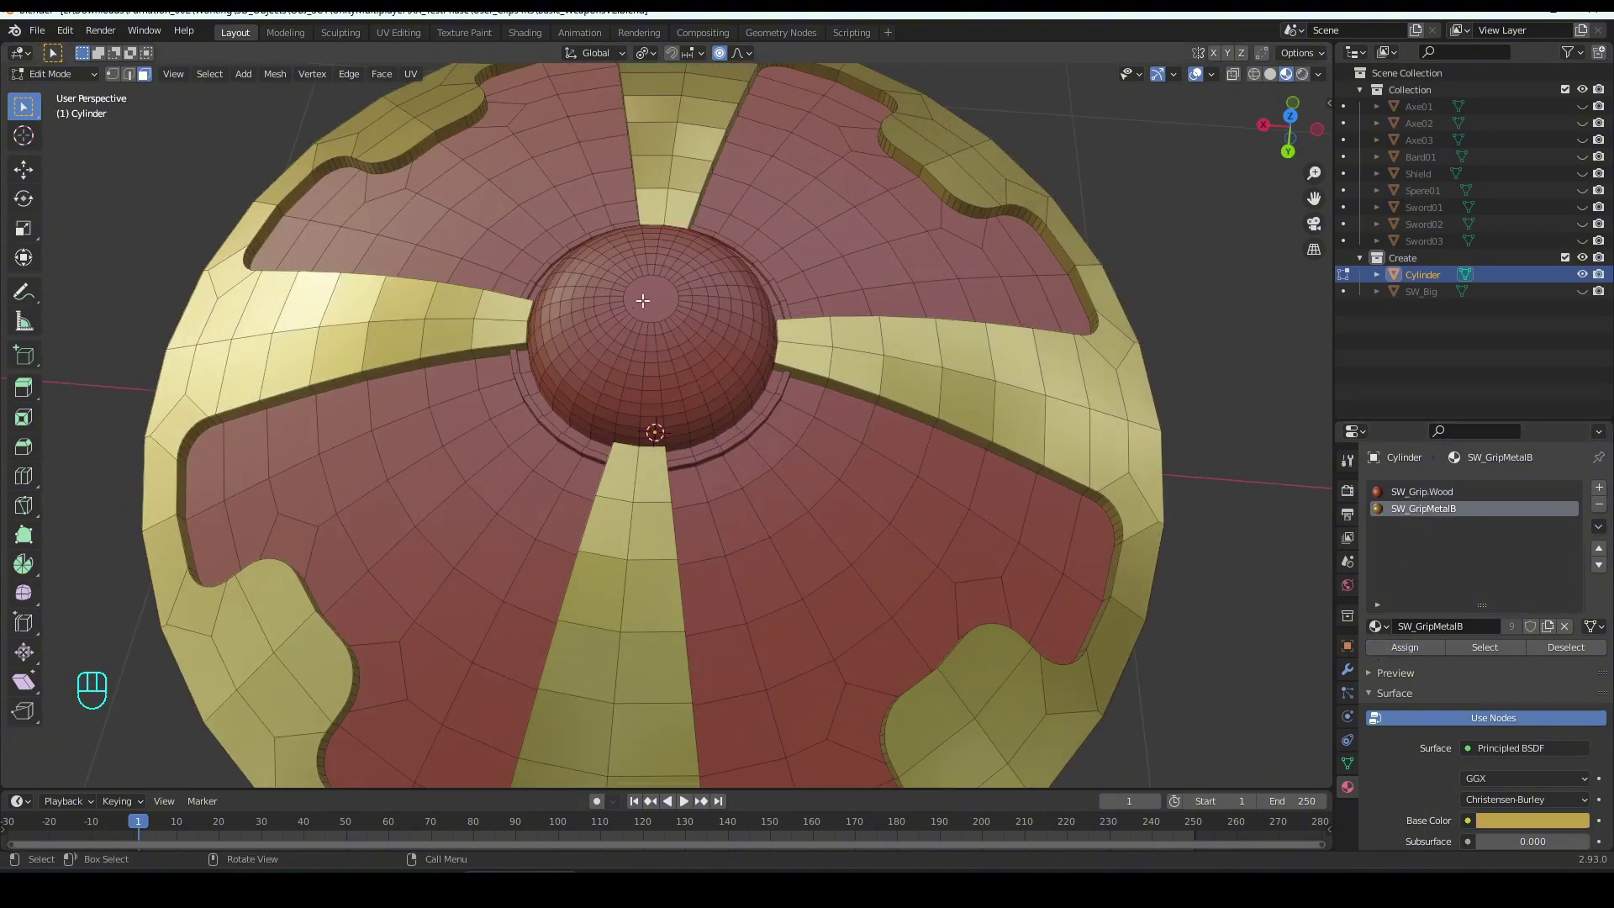
pyautogui.click(642, 300)
pyautogui.moveTo(734, 388); pyautogui.dragTo(739, 338, button='middle')
pyautogui.press('ctrl+KP_Add')
pyautogui.press('ctrl+KP_Add')
pyautogui.press('ctrl+KP_Add')
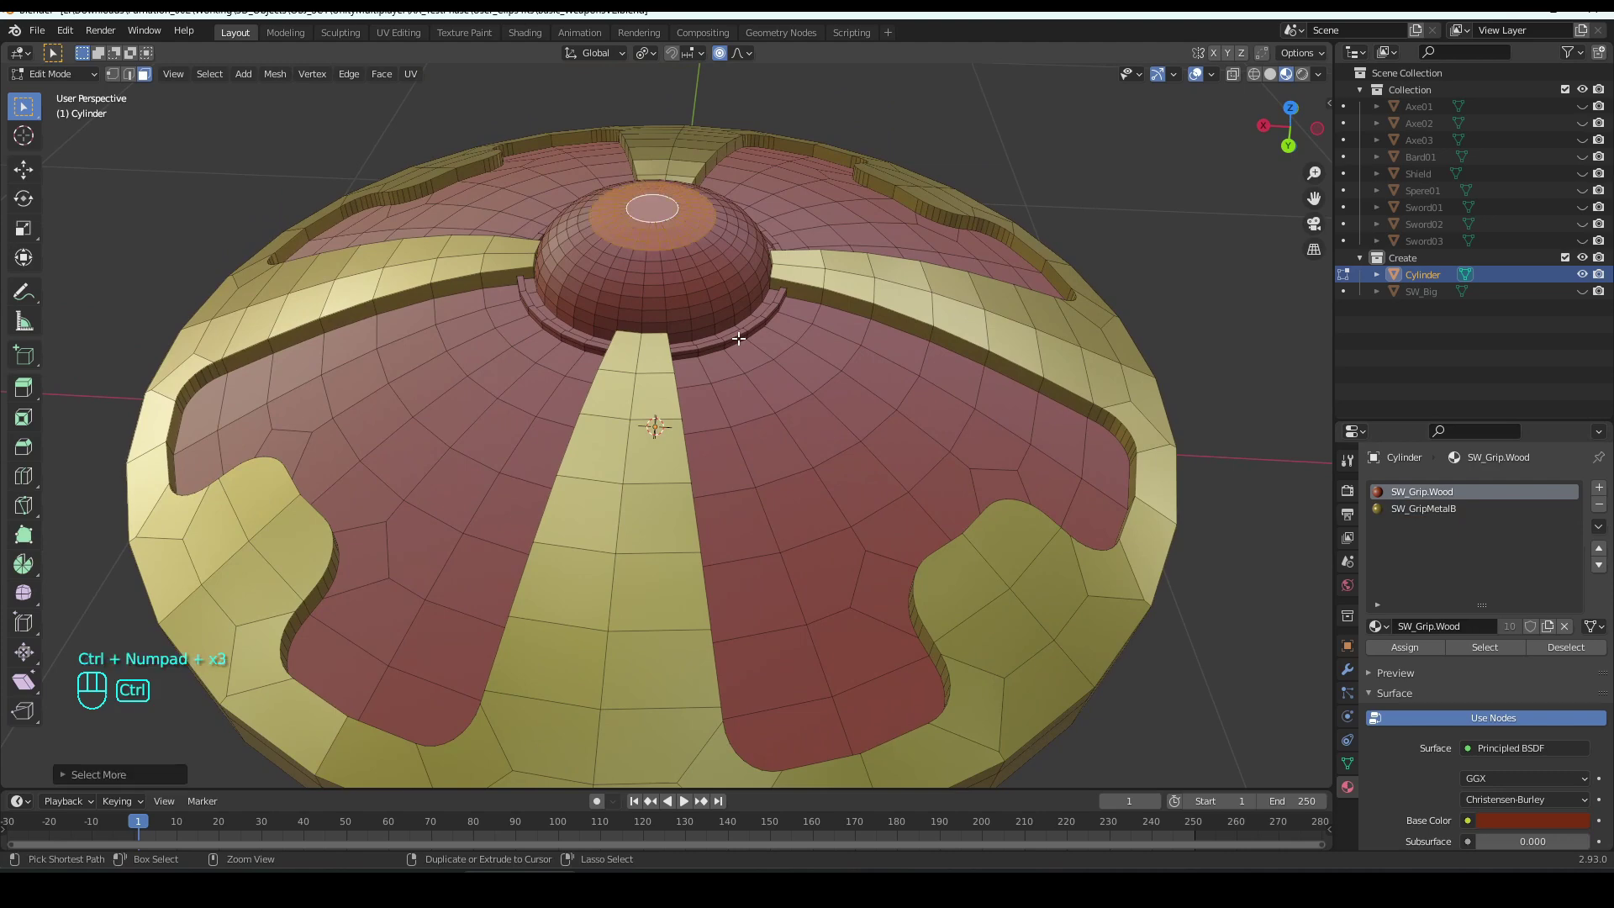
pyautogui.press('ctrl+KP_Add')
pyautogui.press('ctrl+KP_Add')
pyautogui.press('ctrl+KP_Add')
pyautogui.press('ctrl+KP_Add')
pyautogui.press('ctrl+KP_Add')
pyautogui.press('ctrl+KP_Add')
pyautogui.press('ctrl+KP_Add')
pyautogui.press('ctrl+KP_Add')
pyautogui.press('ctrl+KP_Add')
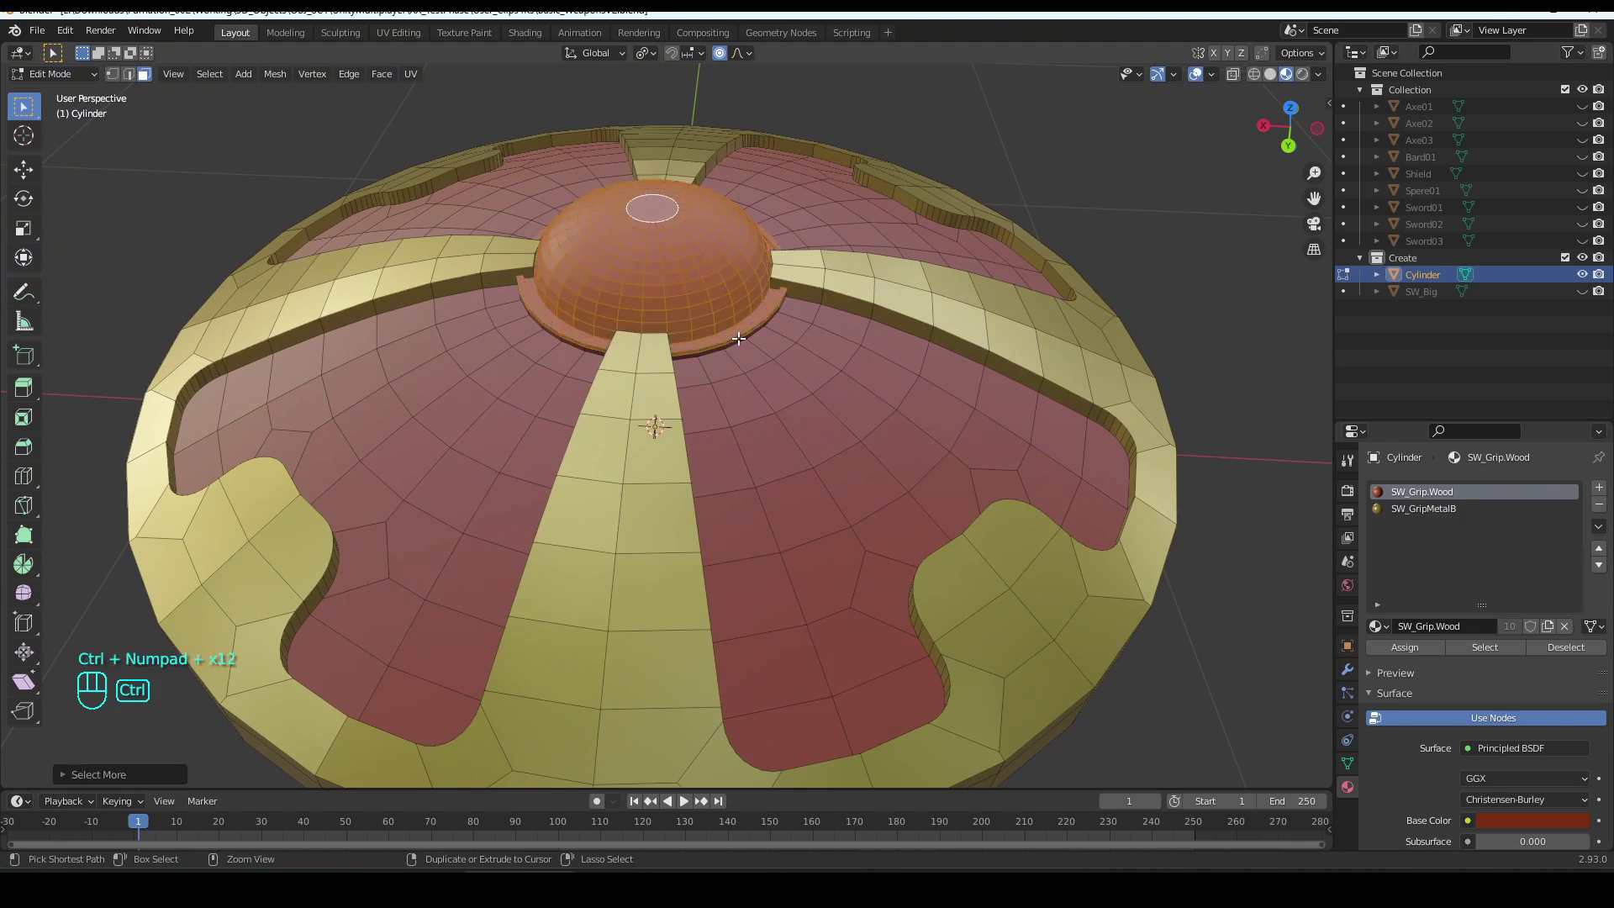
pyautogui.press('ctrl+KP_Add')
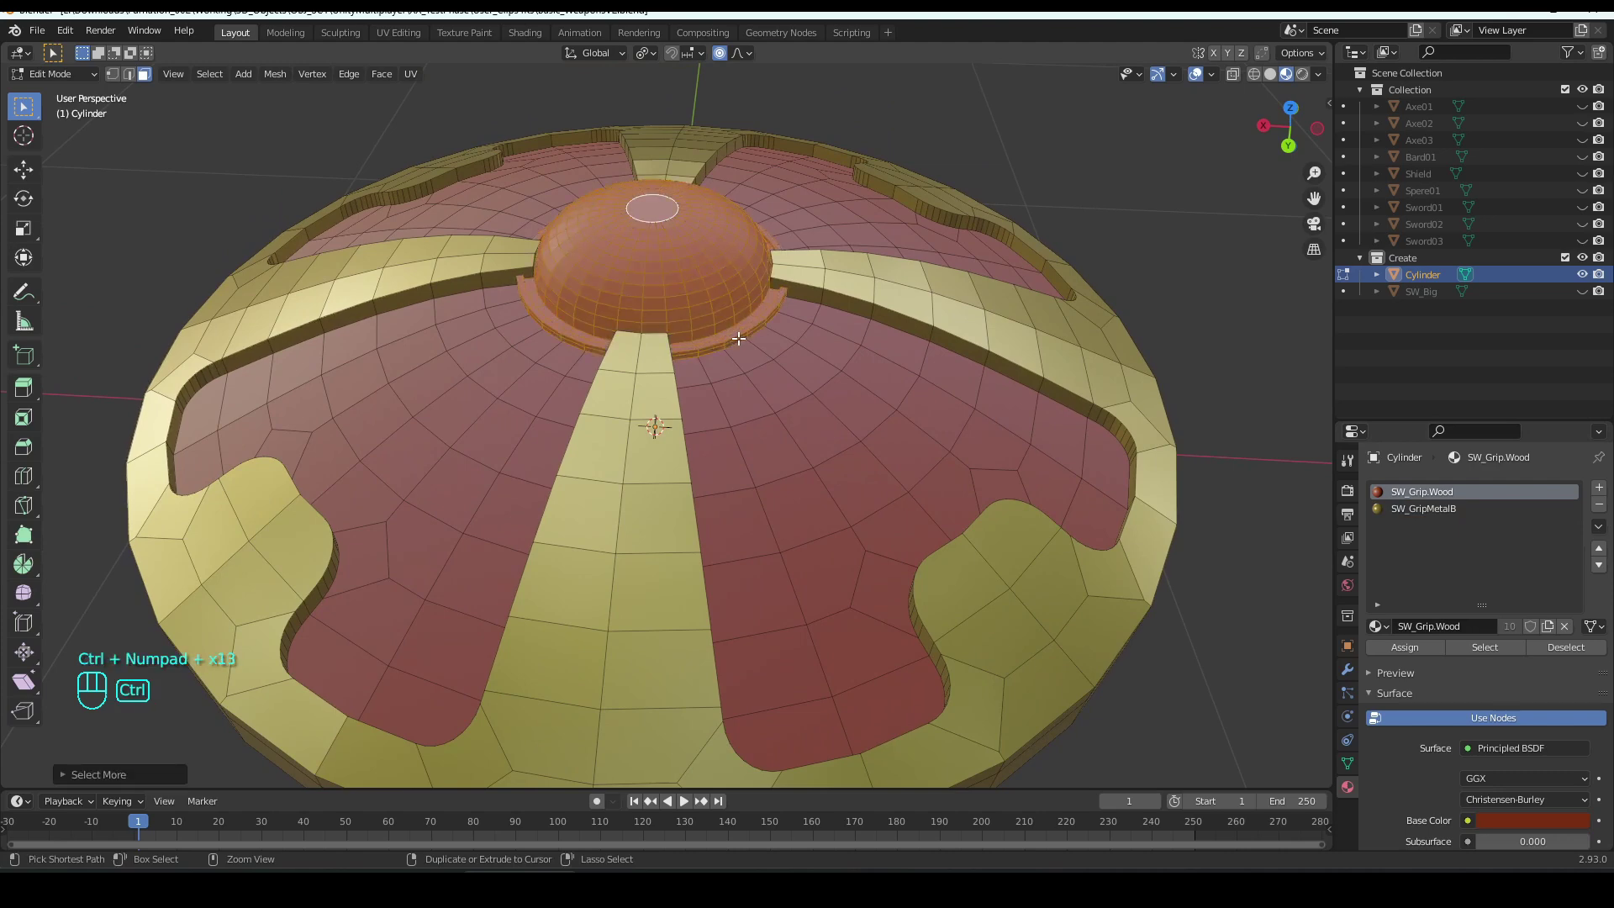
# - Add a third material slot with the existing SW_GripMetalA material and assign it to the selected boss and ring
pyautogui.click(1599, 488)
pyautogui.click(1383, 626)
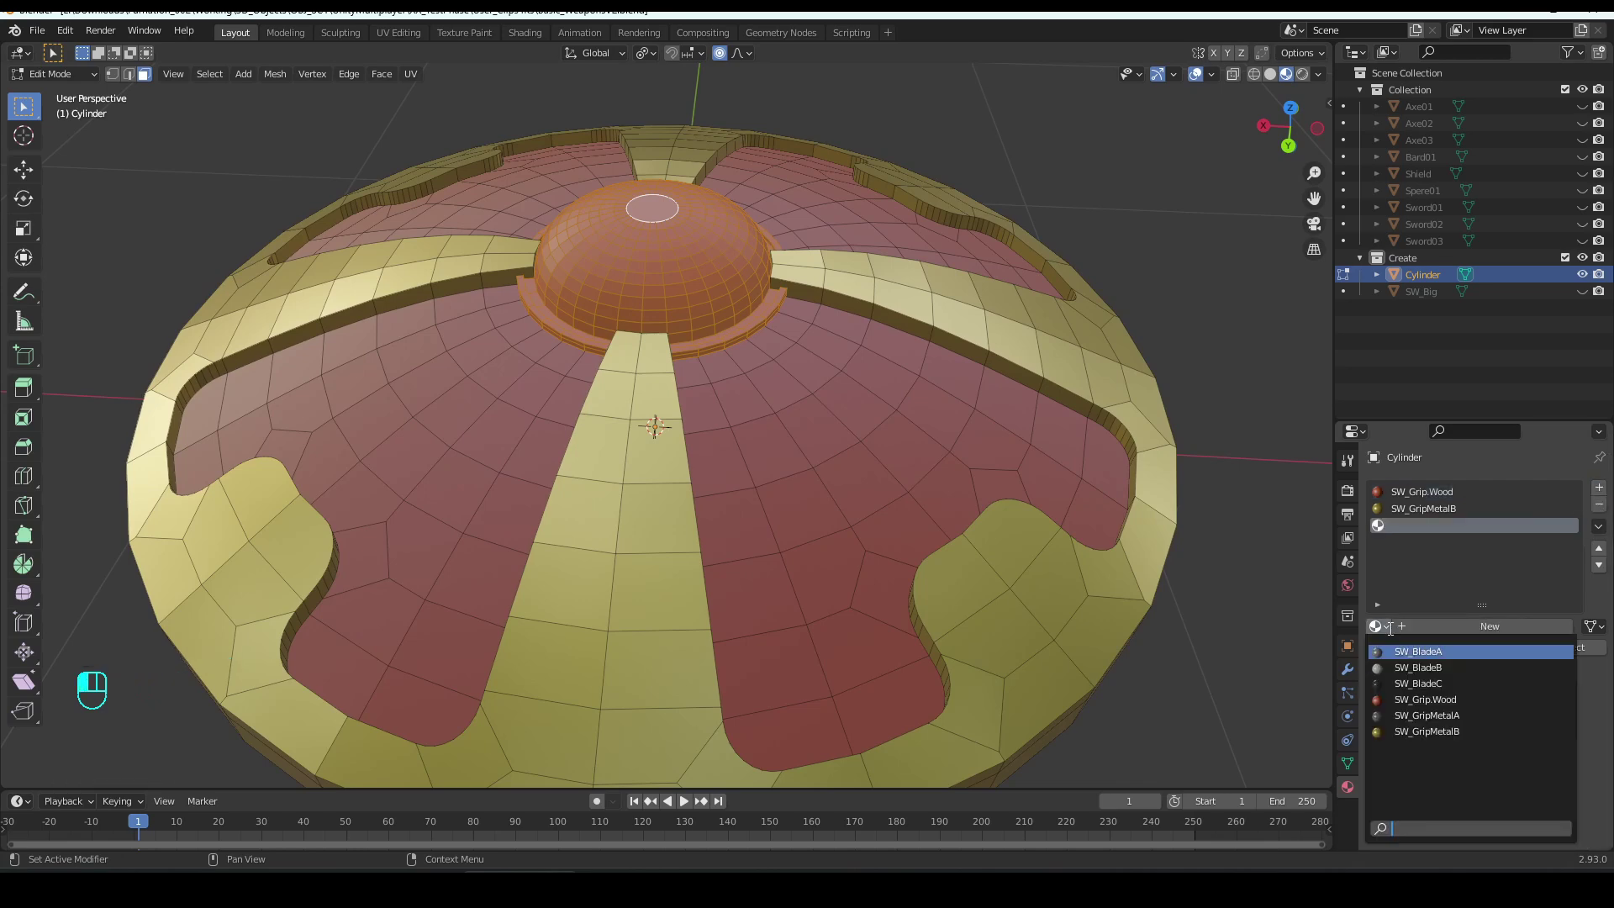
pyautogui.click(1408, 715)
pyautogui.click(1404, 647)
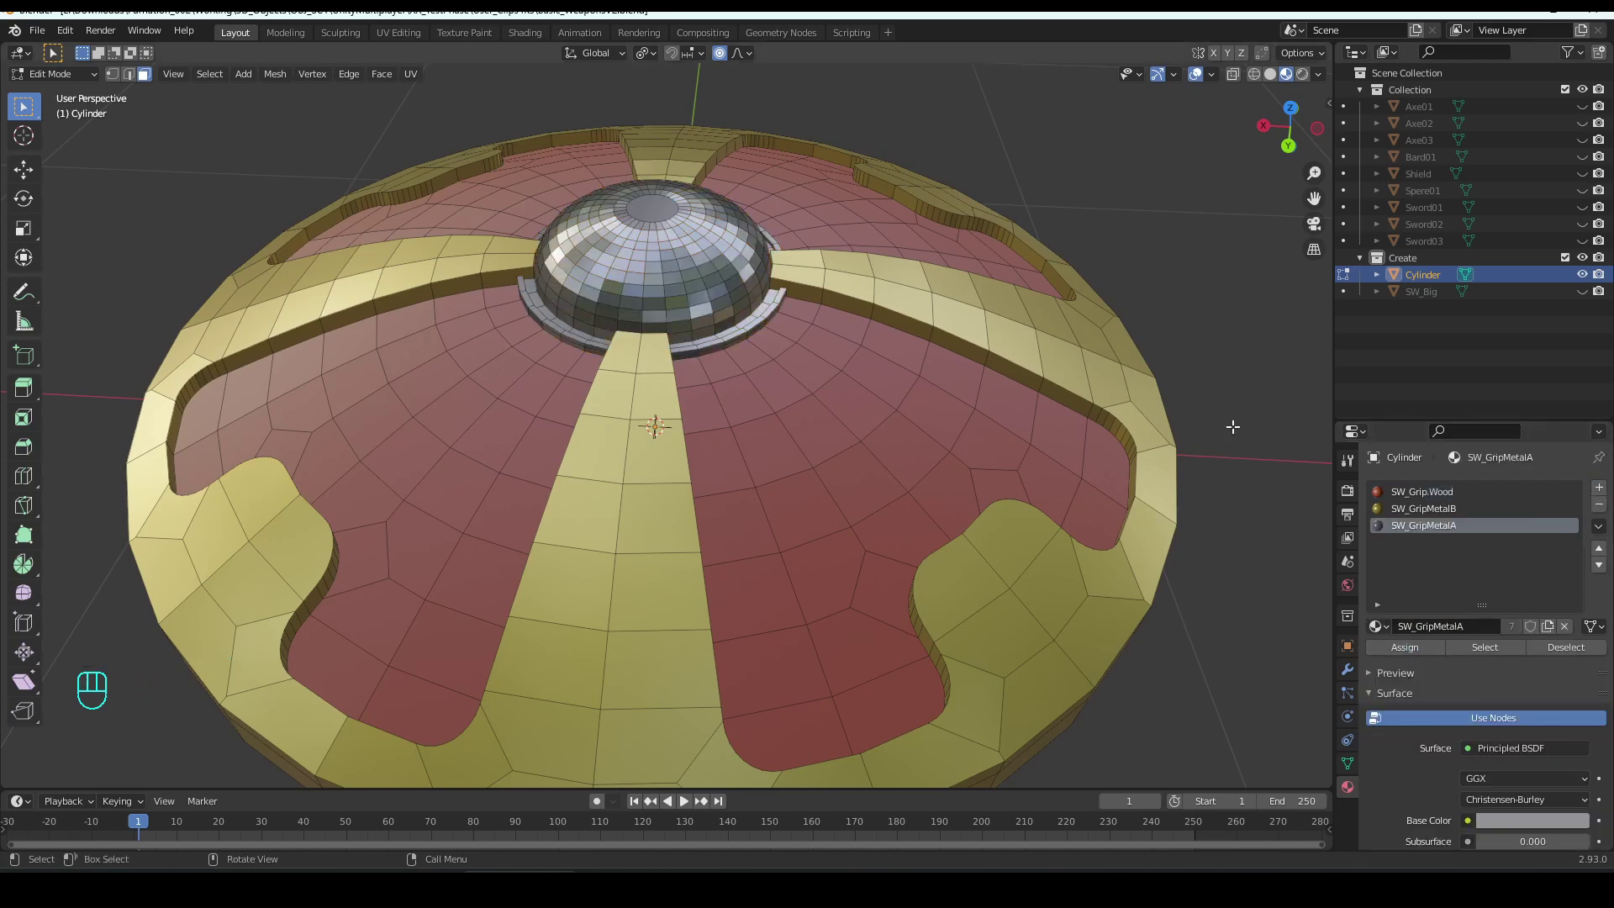
# - Shade the whole shield smooth in Object Mode and enable Auto Smooth for its normals at 30°
pyautogui.scroll(-3, 1160, 443)
pyautogui.moveTo(1160, 443); pyautogui.dragTo(993, 531, button='middle')
pyautogui.press('Tab')
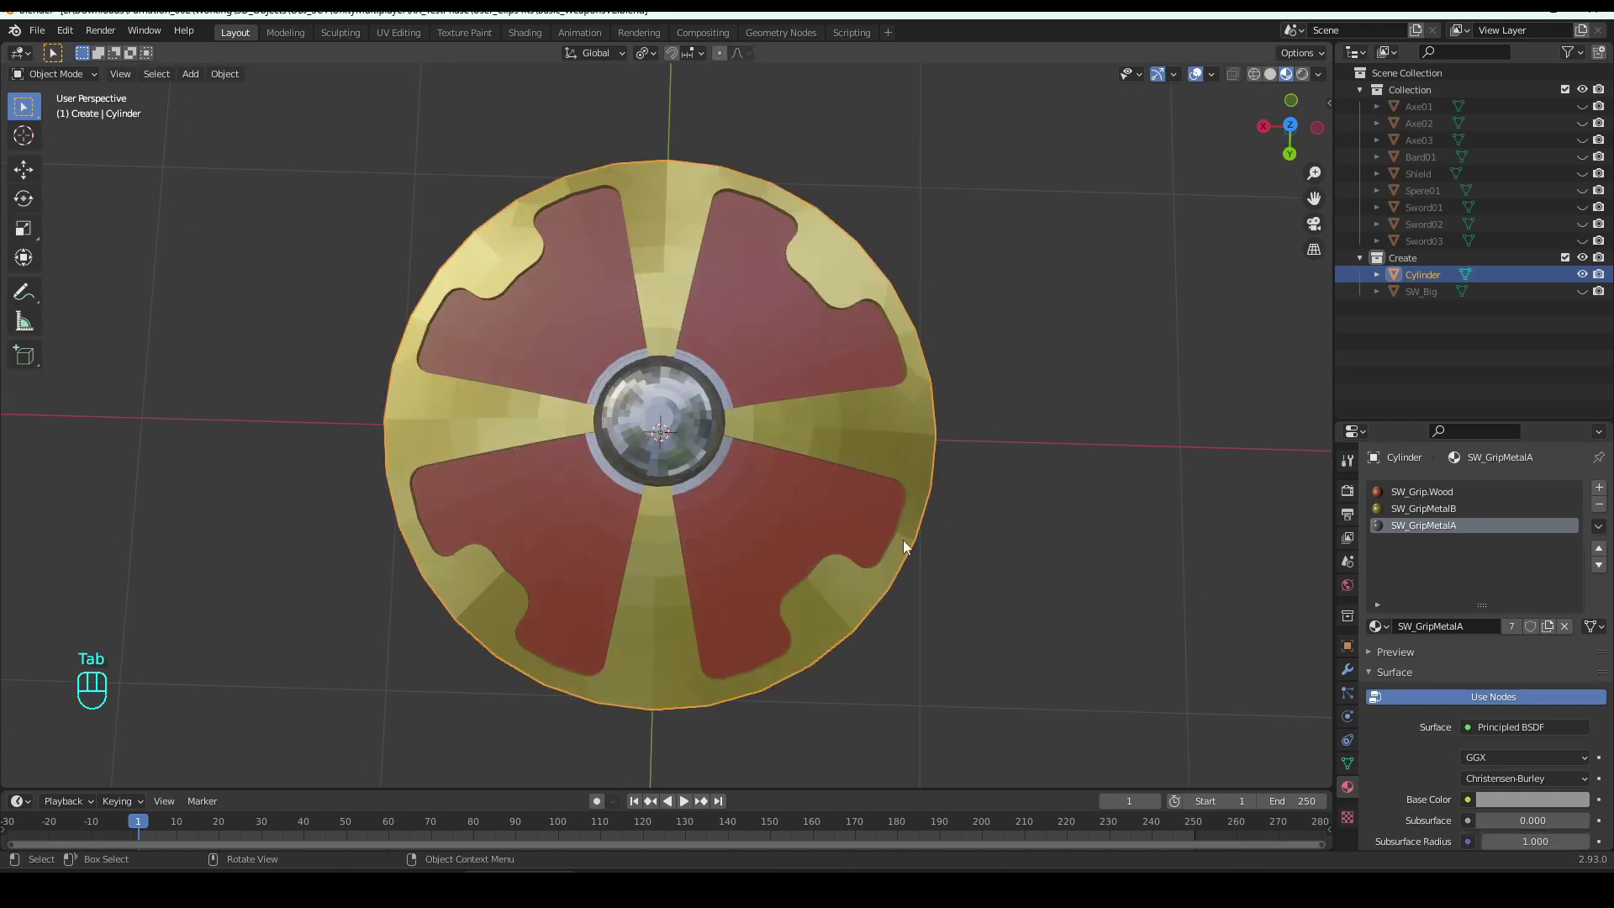
pyautogui.scroll(-1, 896, 540)
pyautogui.moveTo(795, 545); pyautogui.dragTo(799, 482, button='middle')
pyautogui.scroll(2, 798, 472)
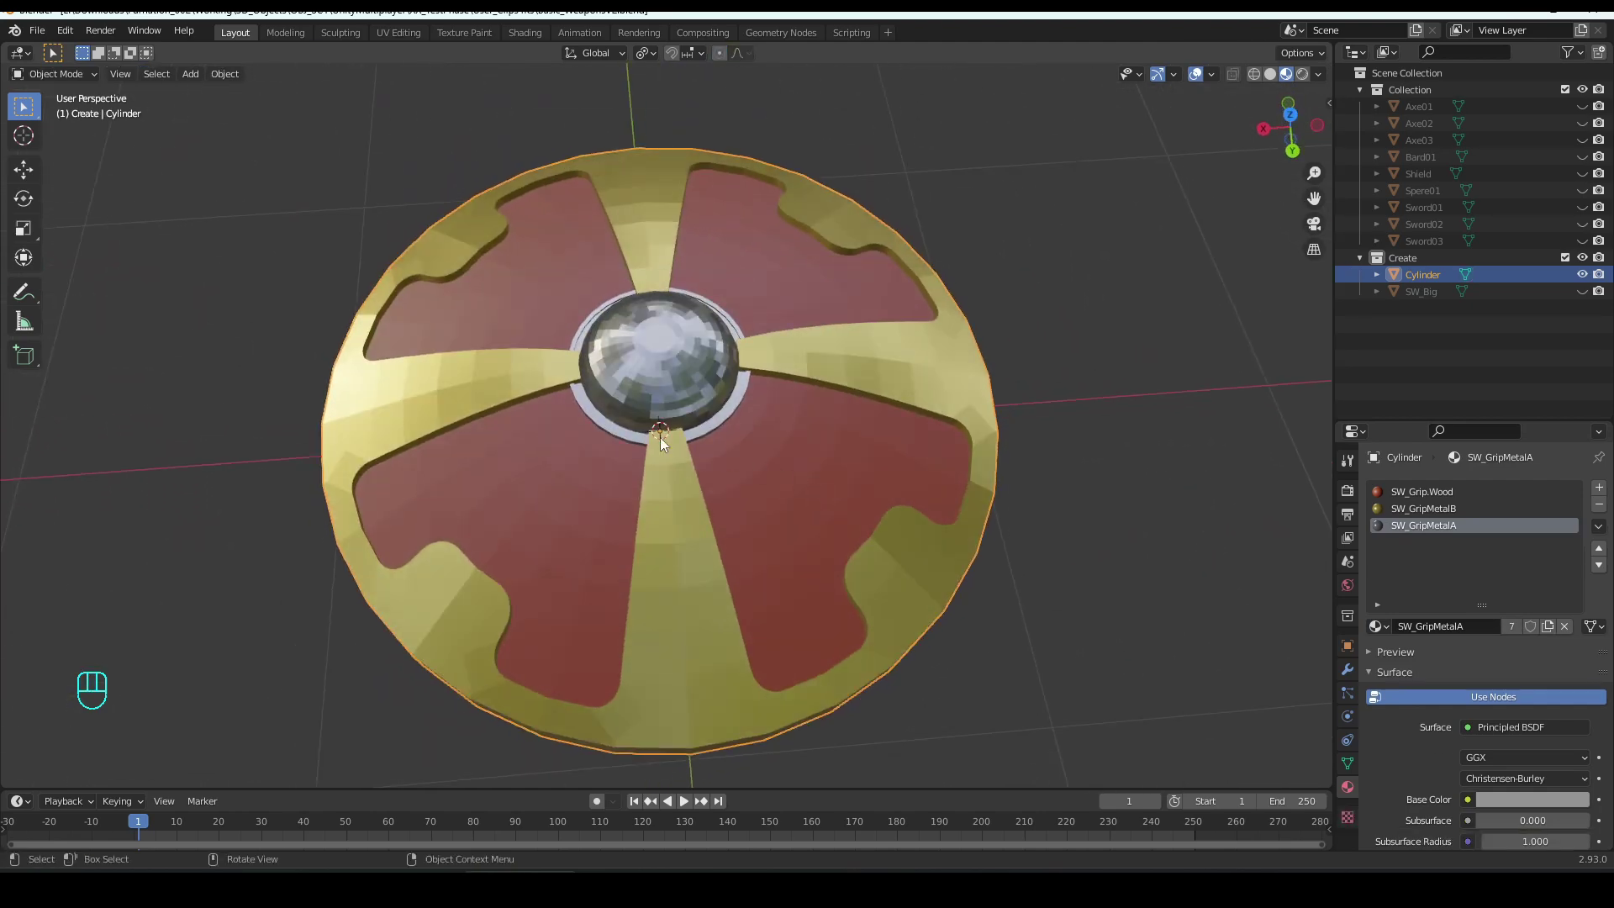
pyautogui.click(221, 74)
pyautogui.click(269, 412)
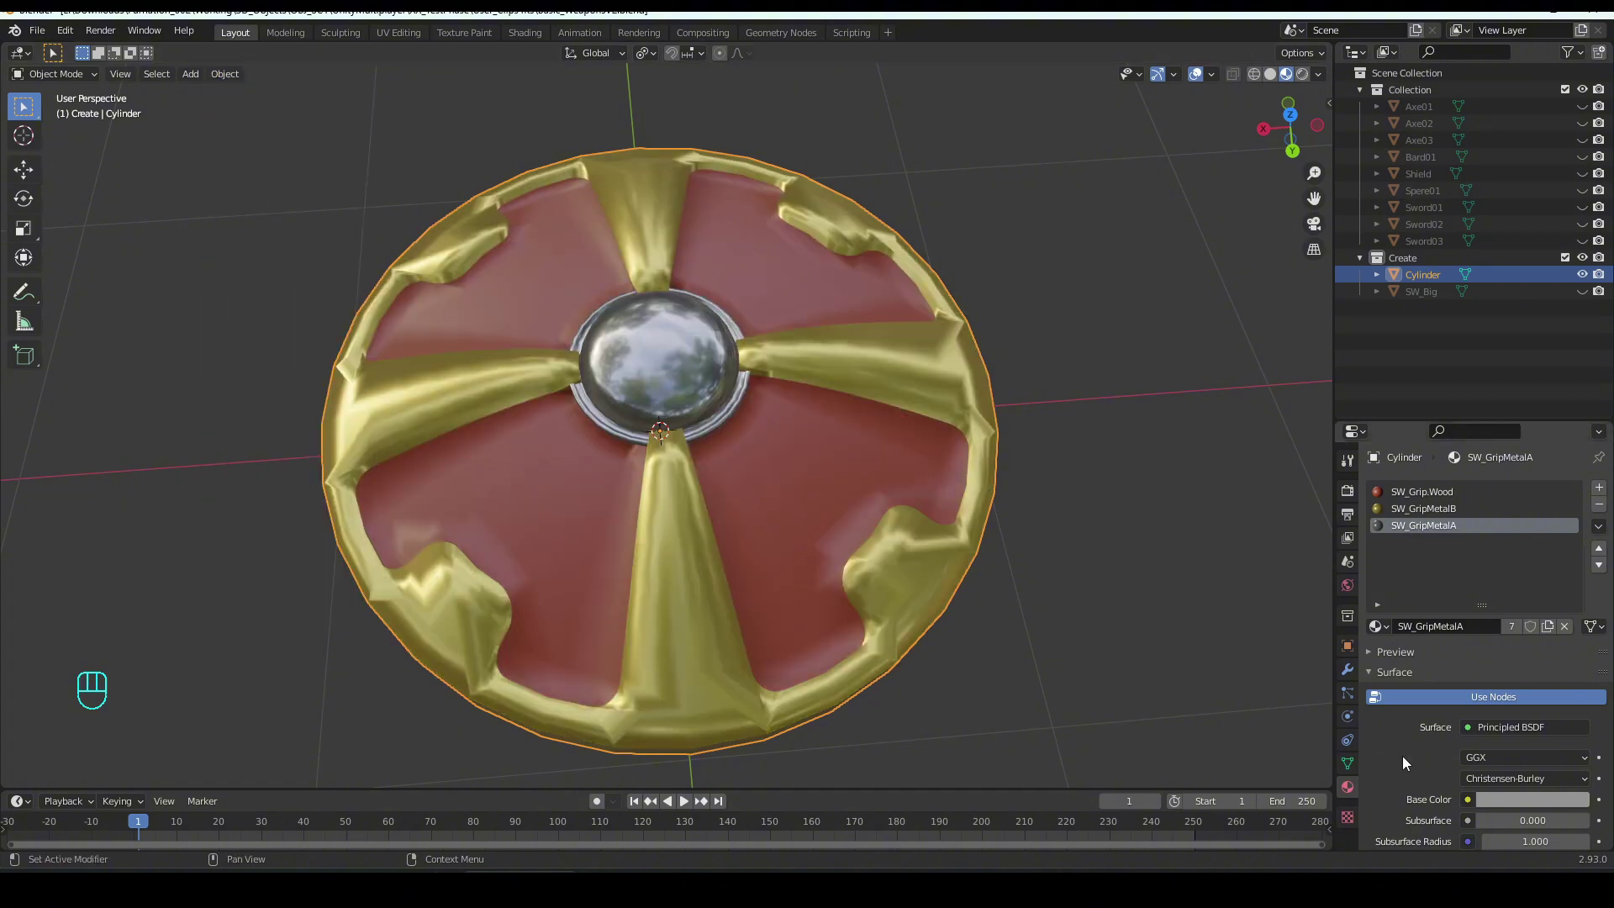
pyautogui.click(1346, 763)
pyautogui.scroll(-3, 1412, 731)
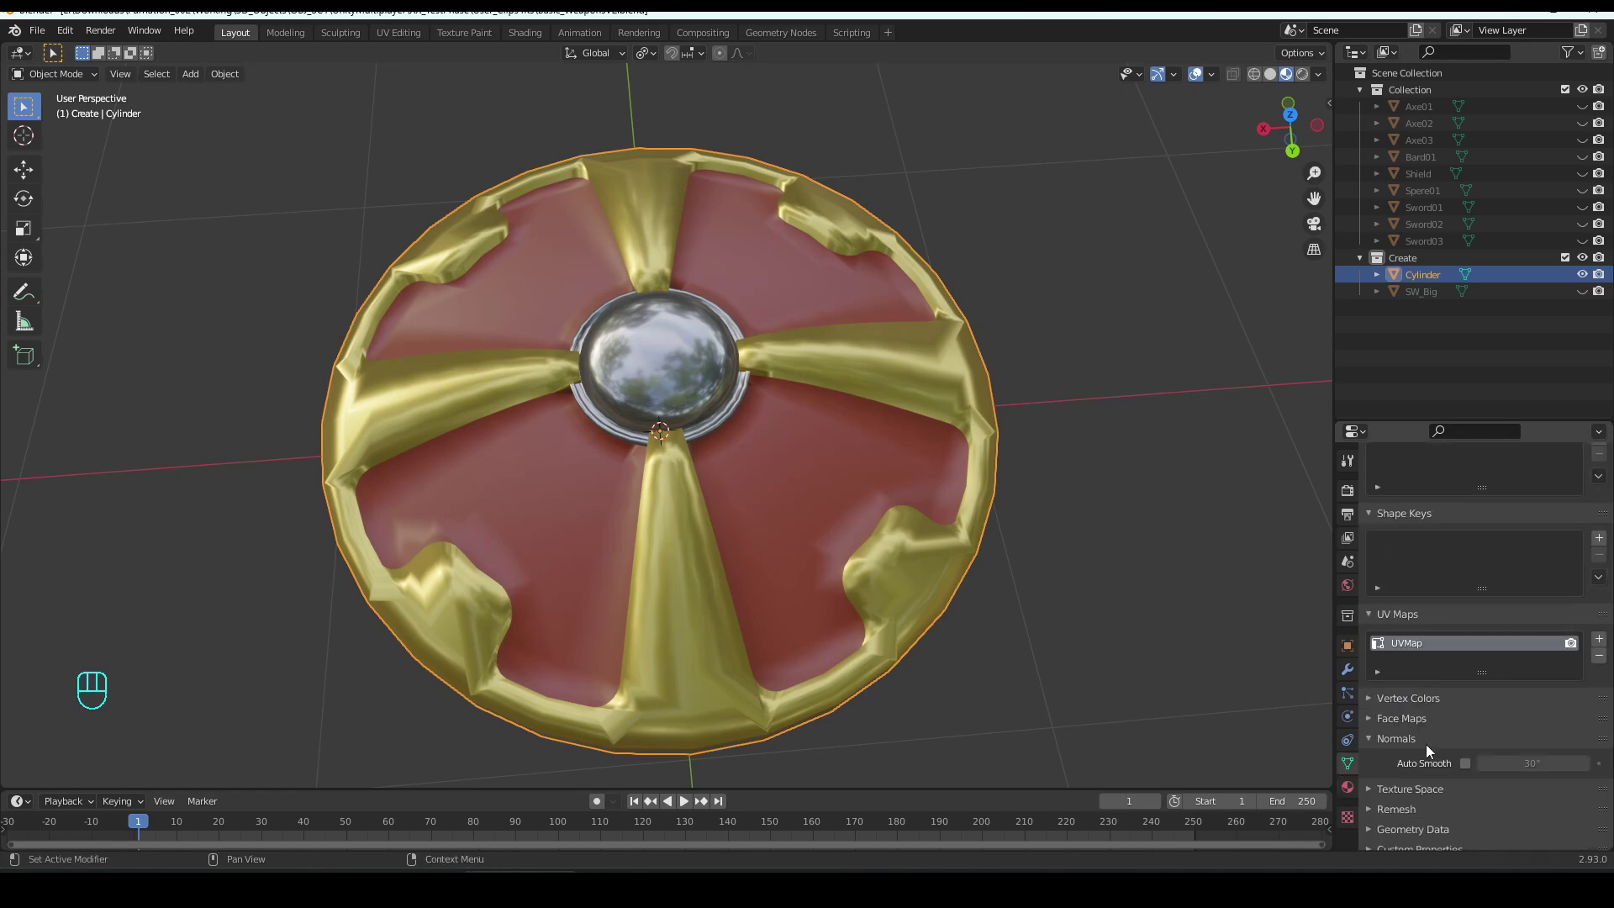
pyautogui.click(1465, 763)
# - In Edit Mode, inset the shield's large underside face by about 0.056 m
pyautogui.moveTo(1218, 730)
pyautogui.mouseDown(button='middle')
pyautogui.moveTo(1043, 573)
pyautogui.moveTo(1036, 523)
pyautogui.moveTo(1014, 580)
pyautogui.moveTo(1045, 357)
pyautogui.moveTo(1030, 446)
pyautogui.moveTo(858, 401)
pyautogui.moveTo(806, 362)
pyautogui.mouseUp(button='middle')
pyautogui.press('Tab')
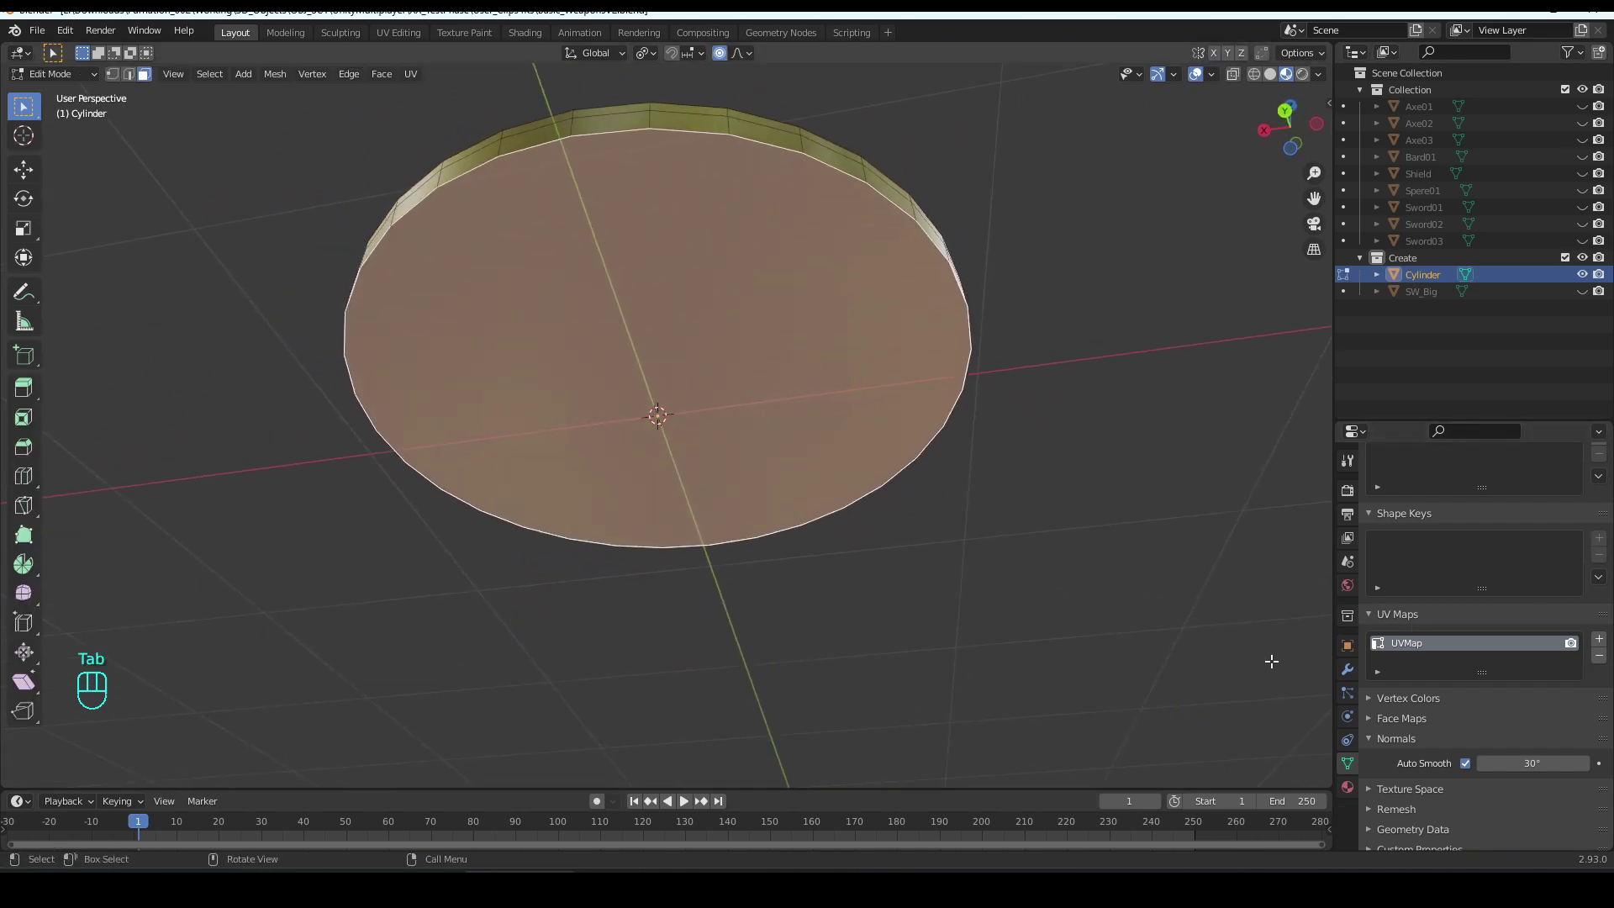
pyautogui.press('i')
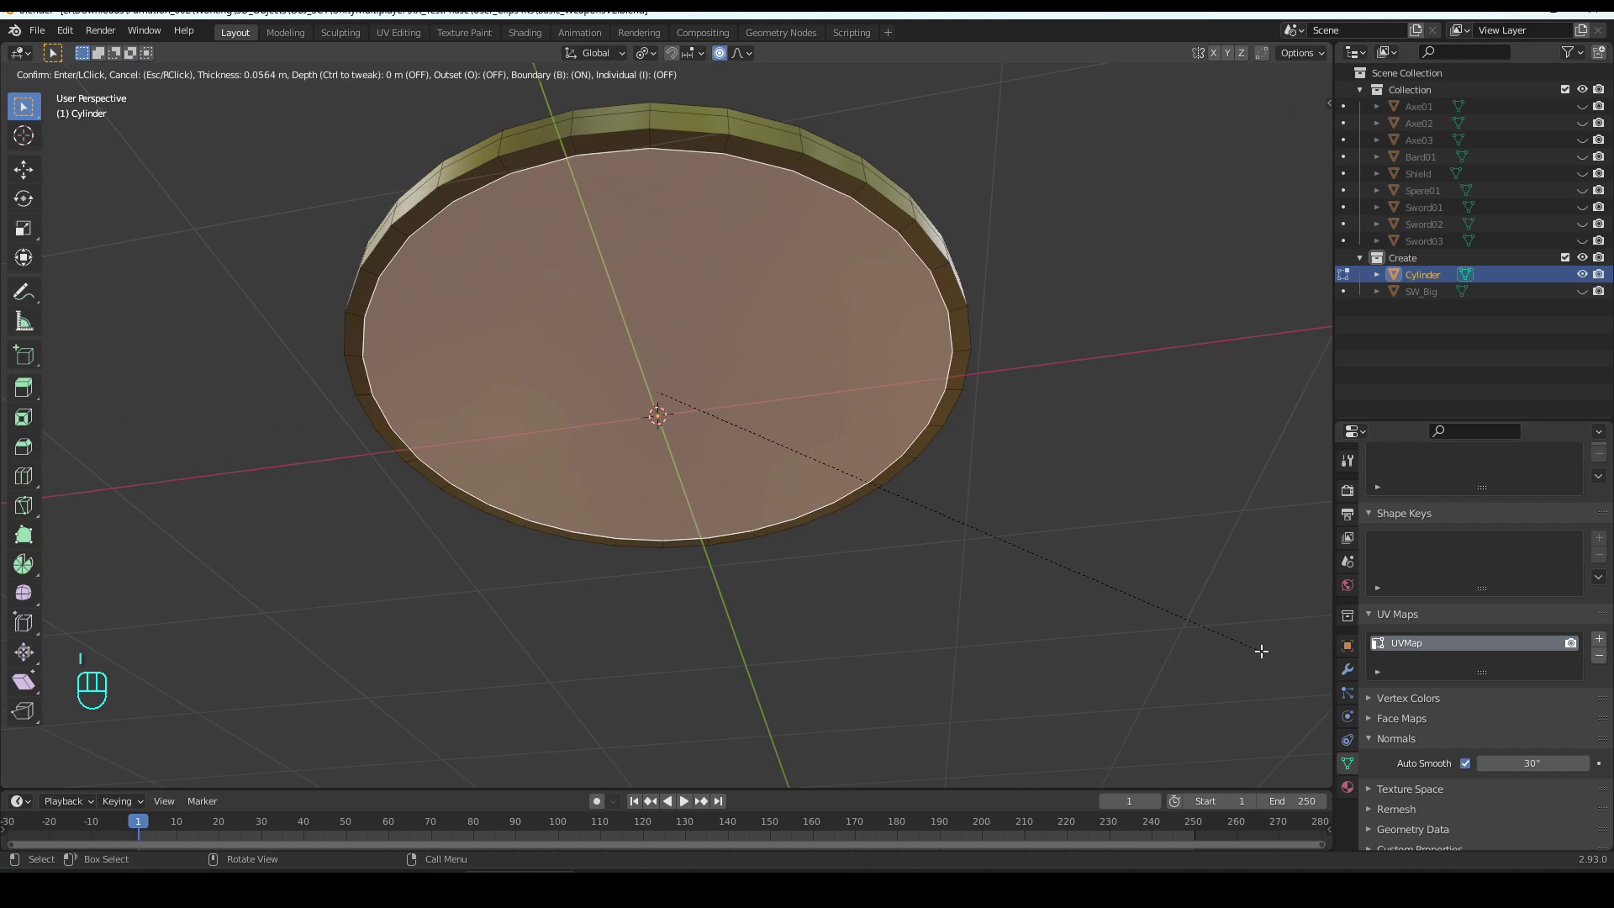
pyautogui.click(1260, 649)
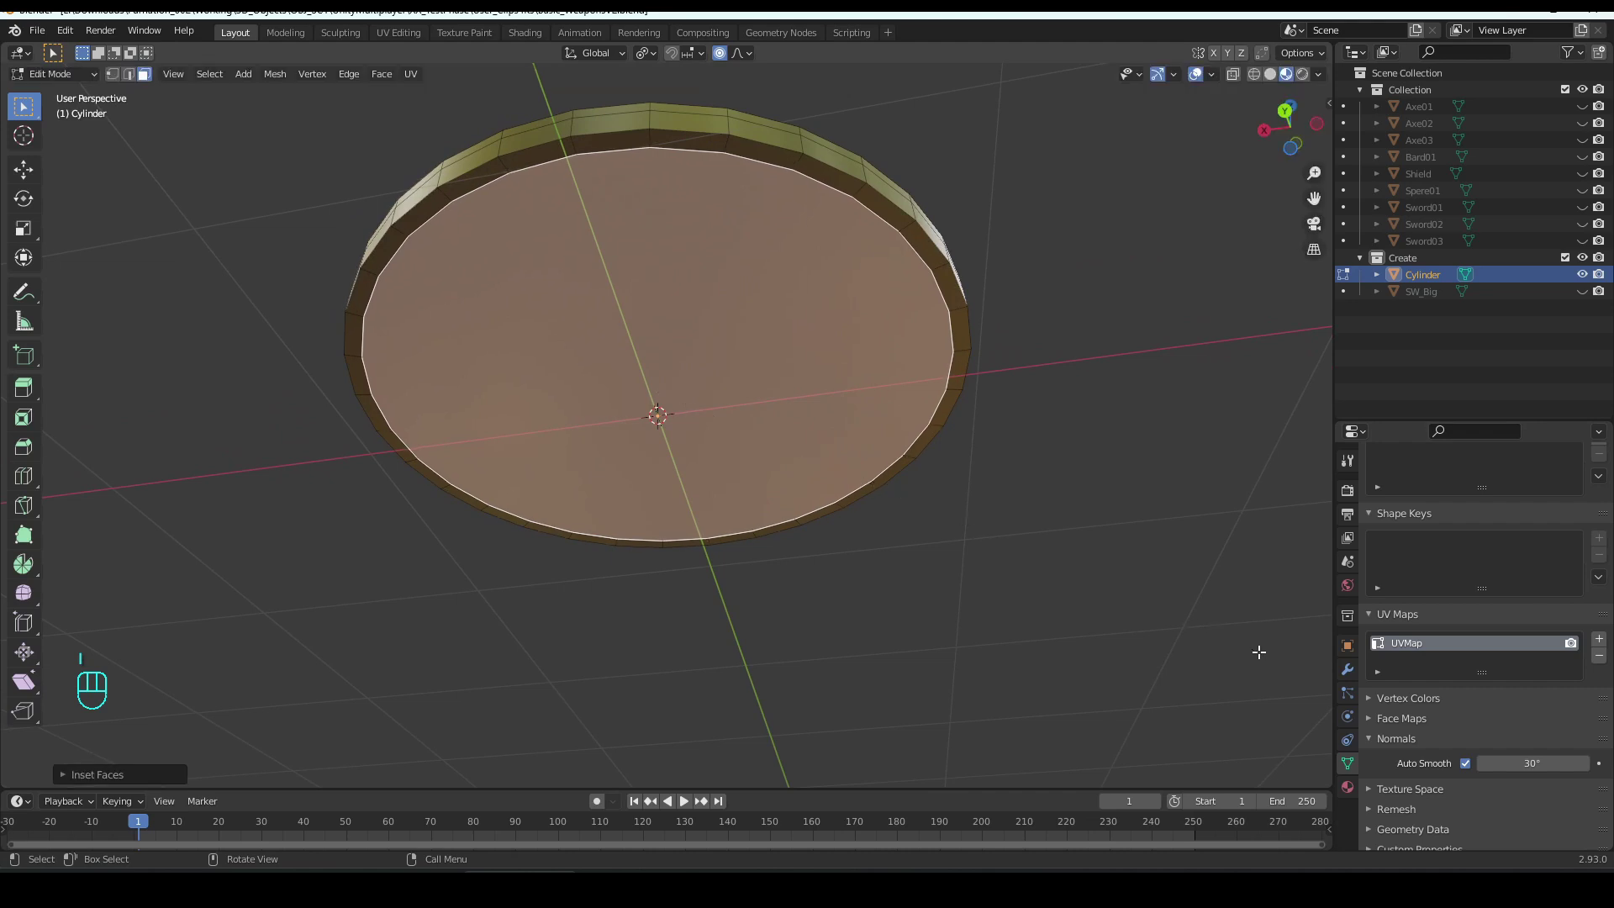
# - Assign the SW_Grip.Wood material to the inset underside face
pyautogui.click(1348, 788)
pyautogui.scroll(3, 1422, 664)
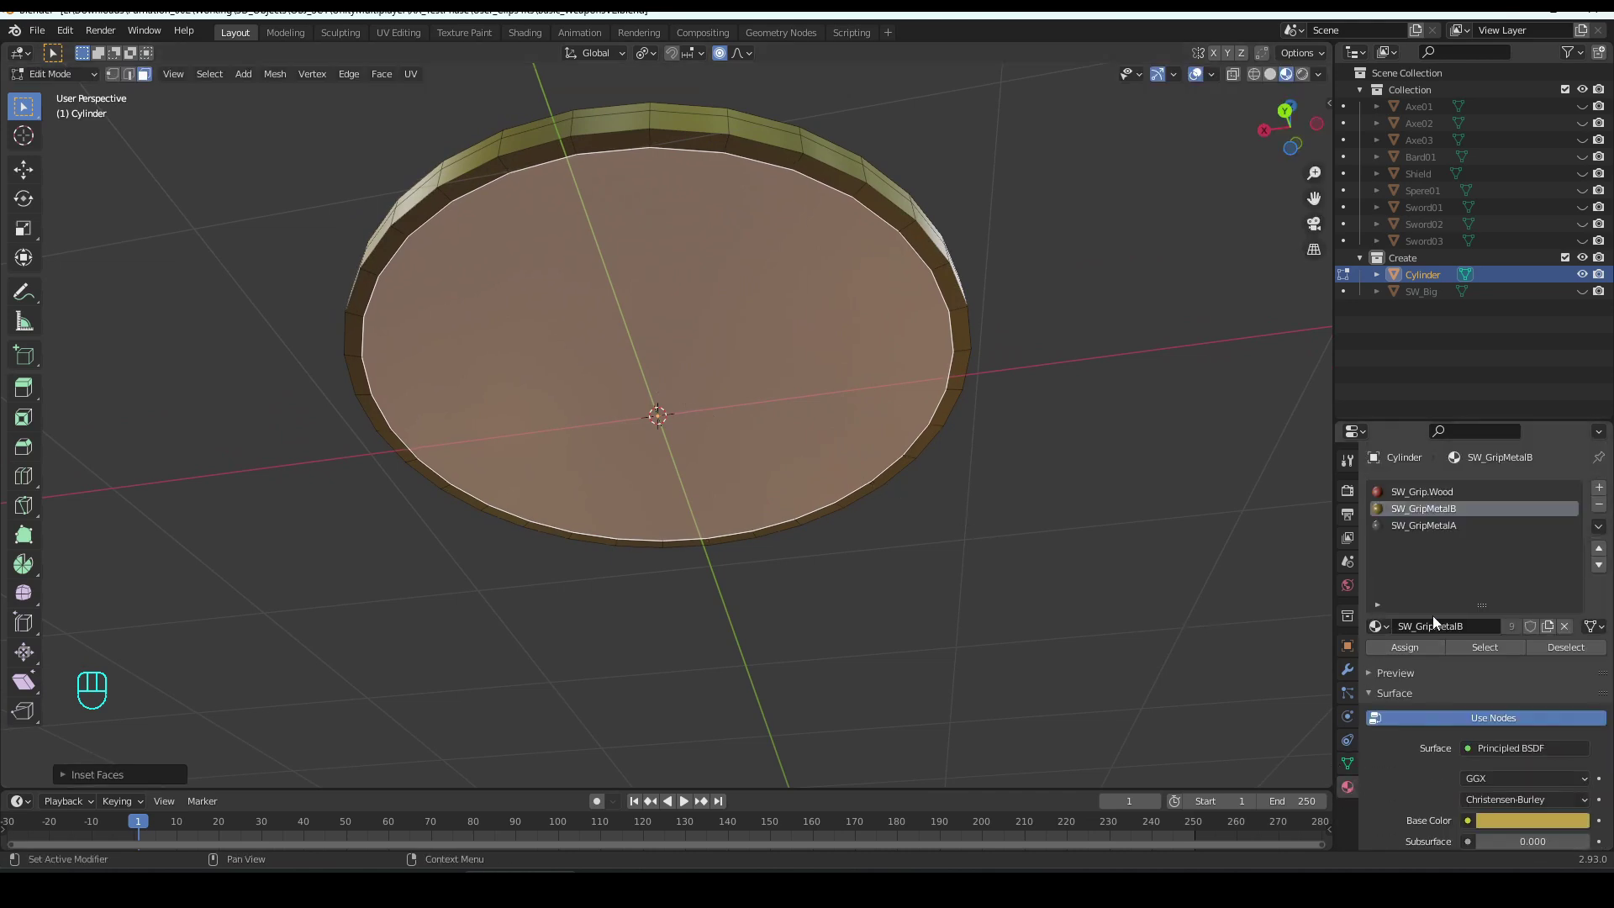
pyautogui.click(1430, 495)
pyautogui.click(1384, 650)
# - Inset the wooden underside face a second time by a thin margin
pyautogui.moveTo(948, 581); pyautogui.dragTo(875, 630, button='middle')
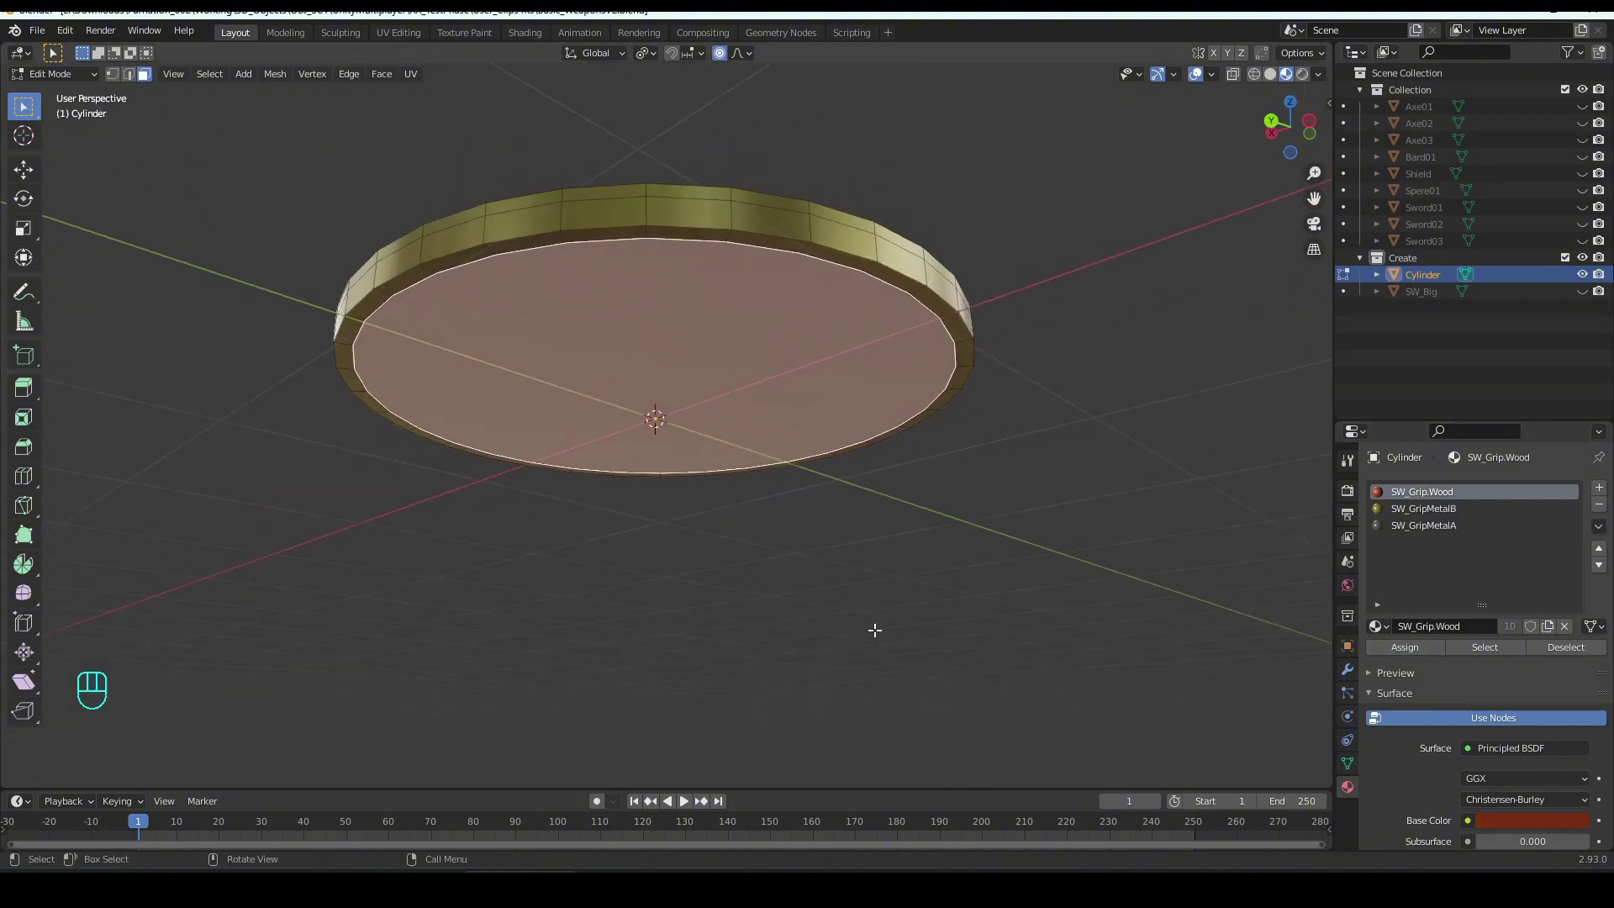
pyautogui.press('i')
pyautogui.click(1042, 656)
pyautogui.moveTo(1041, 656); pyautogui.dragTo(937, 616, button='middle')
pyautogui.press('g')
pyautogui.press('y')
pyautogui.rightClick(934, 606)
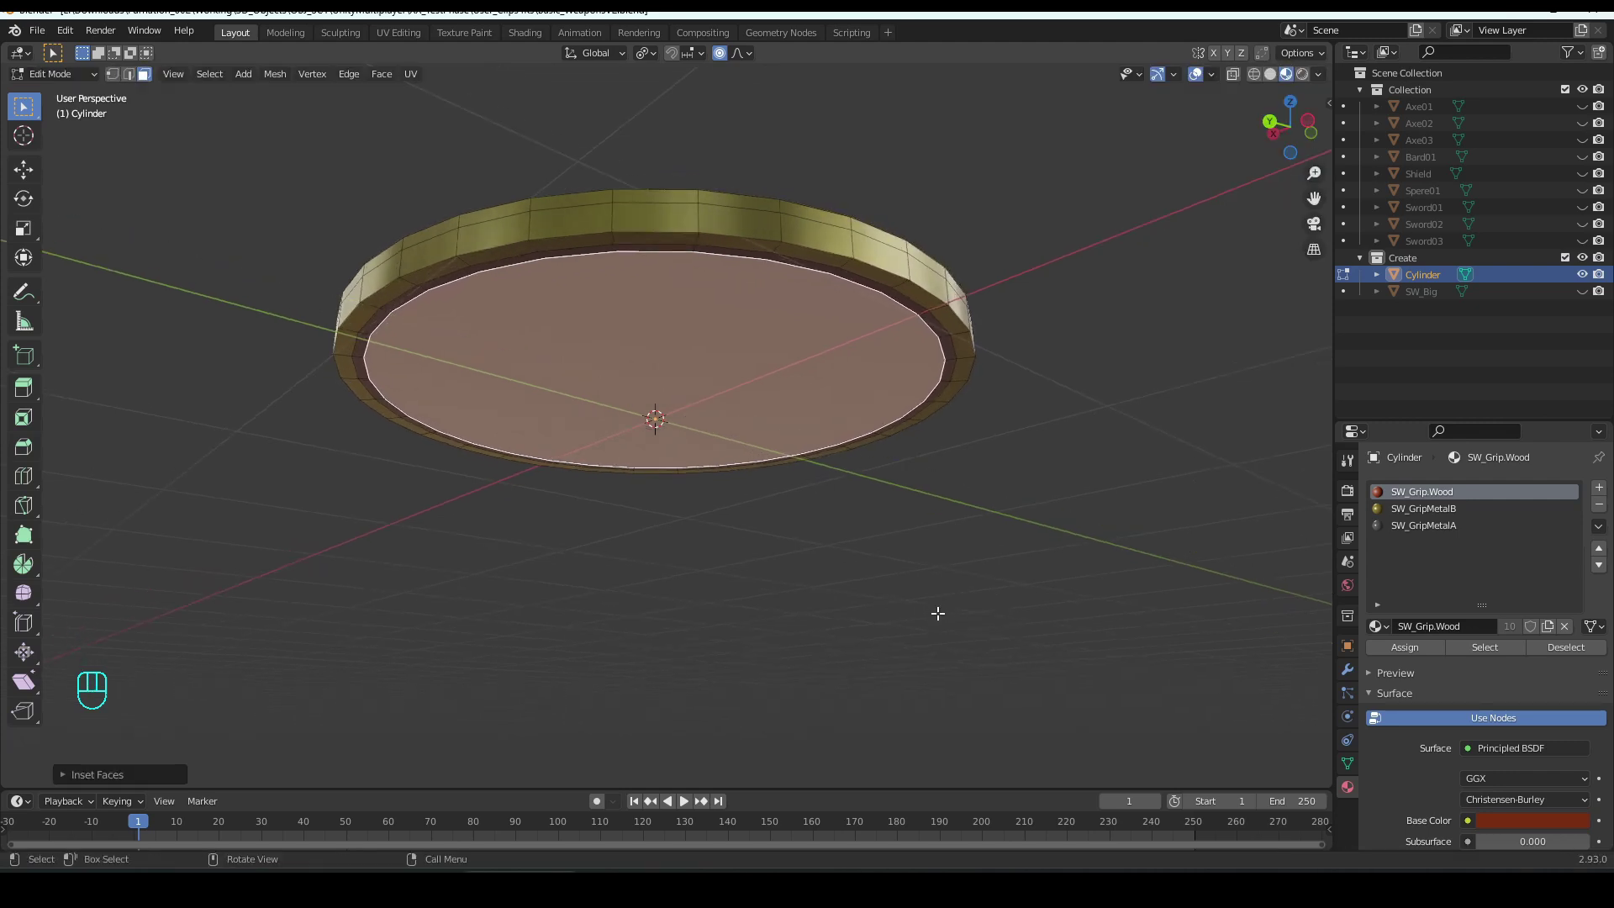
pyautogui.press('g')
pyautogui.press('z')
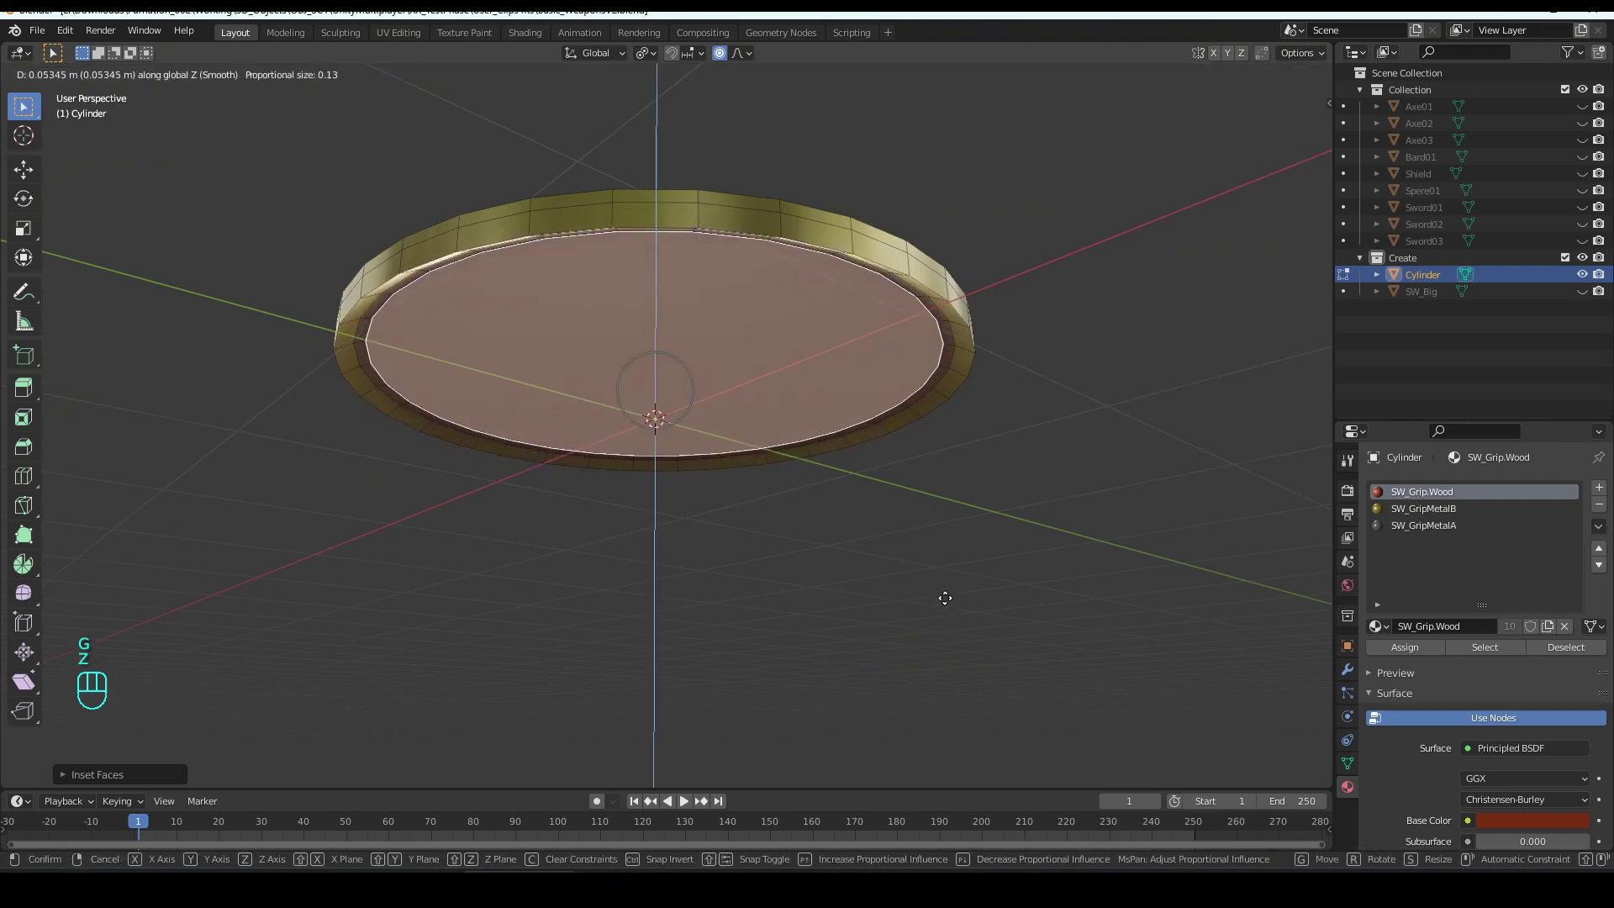
pyautogui.rightClick(943, 605)
# - Turn off proportional editing and move the inner underside face up along Z by about 0.04 m to recess it
pyautogui.moveTo(921, 489); pyautogui.dragTo(867, 514, button='middle')
pyautogui.scroll(2, 894, 434)
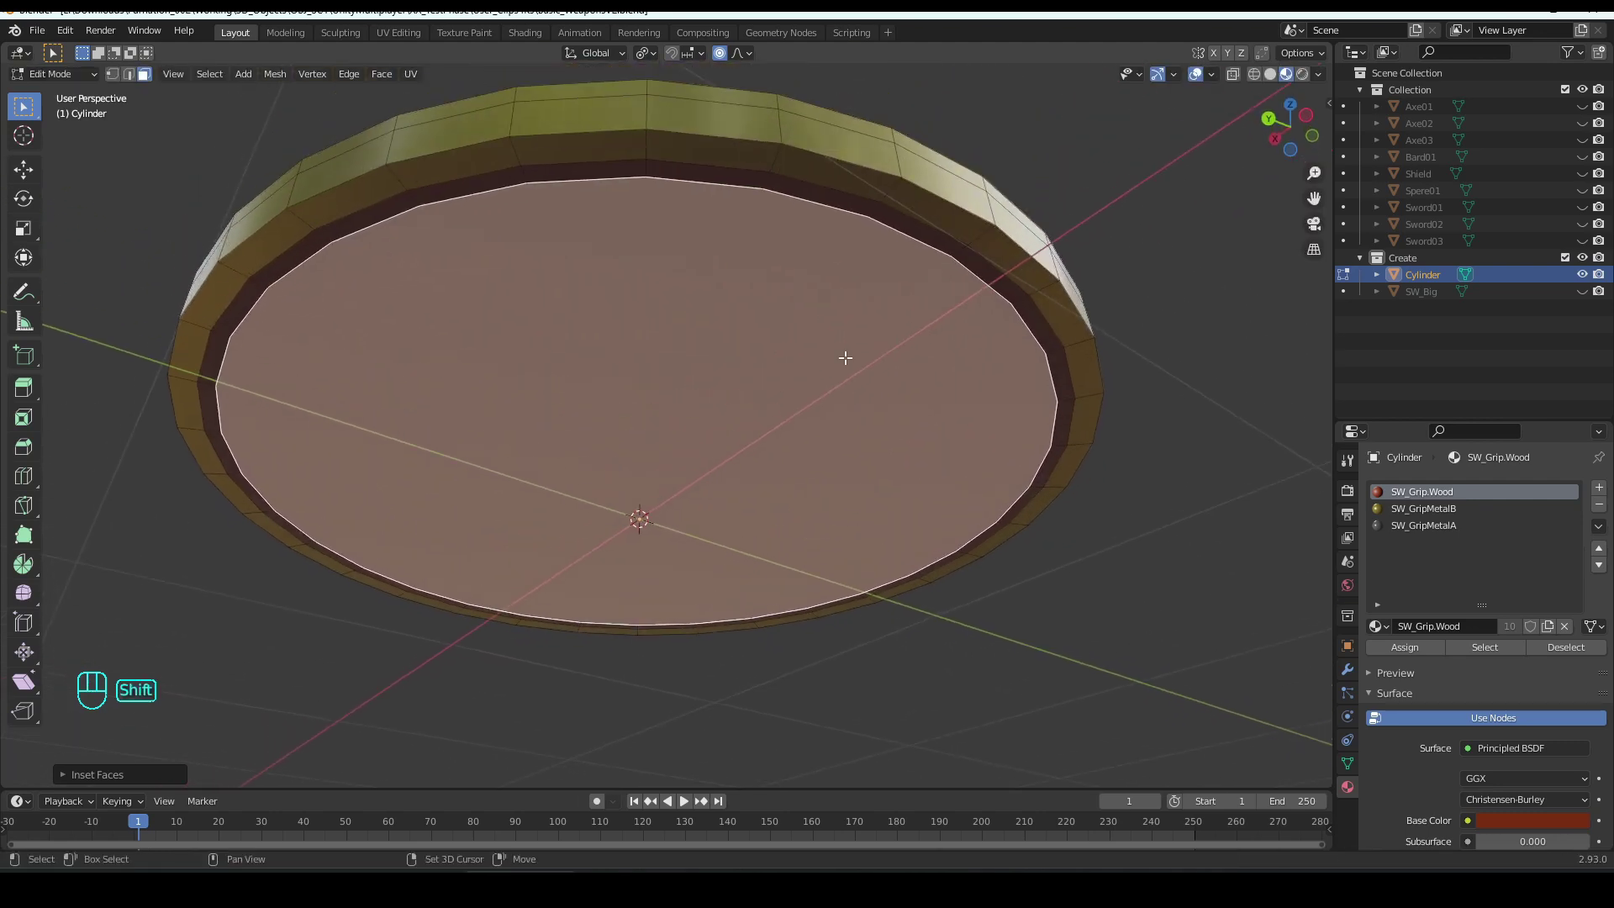
pyautogui.click(725, 53)
pyautogui.press('g')
pyautogui.press('z')
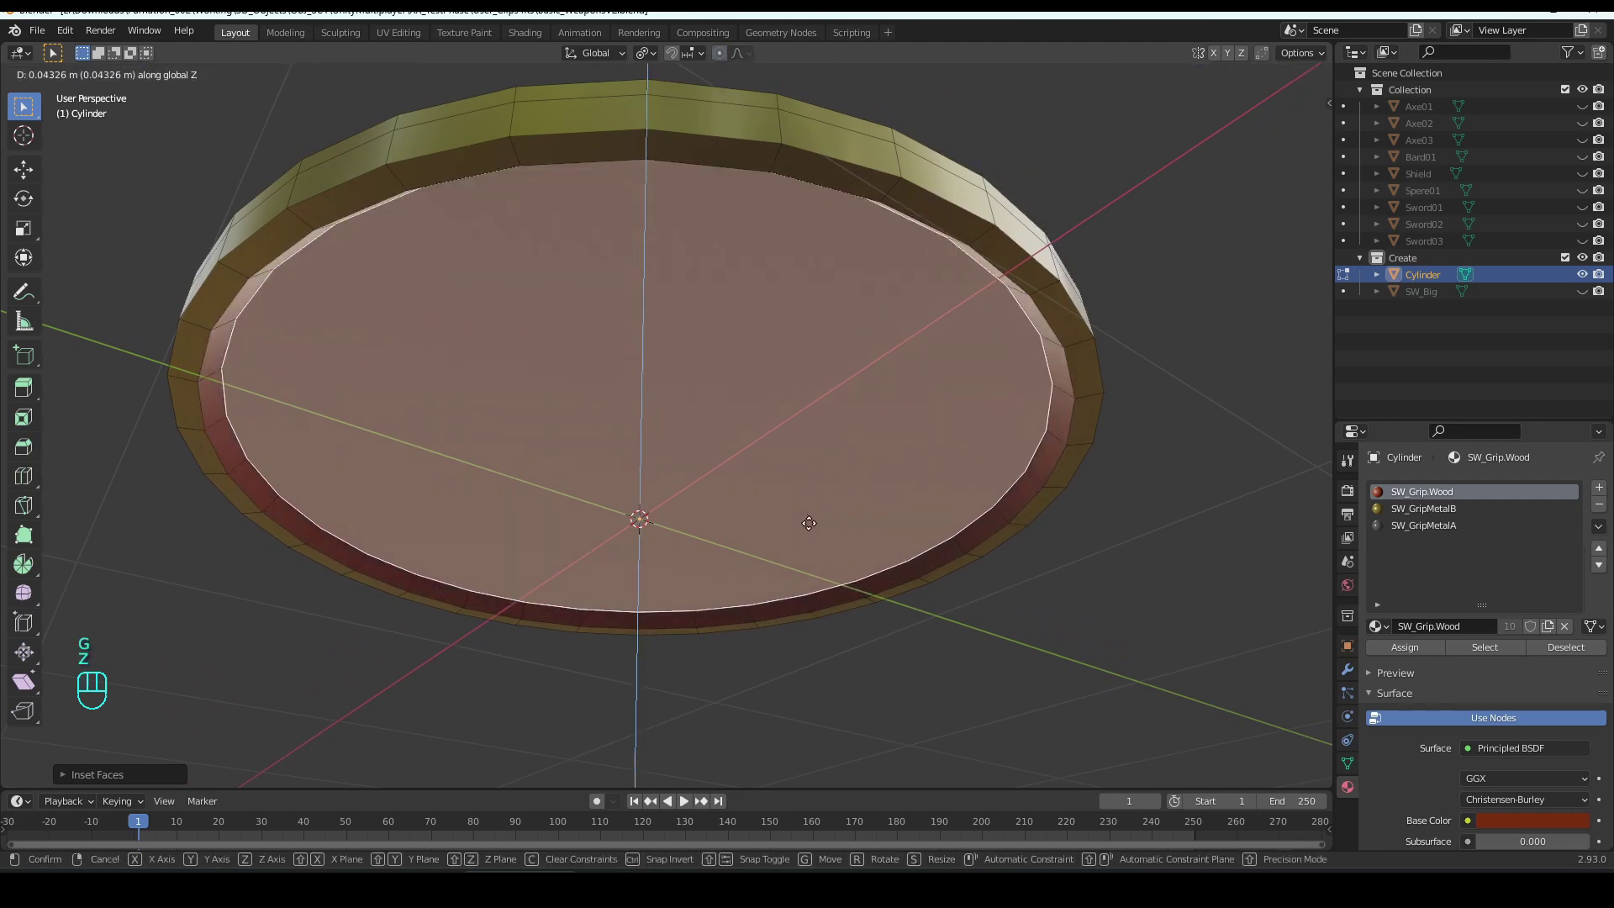
pyautogui.click(809, 519)
# - Examine the shield in front and top orthographic views and return to Object Mode
pyautogui.scroll(-3, 840, 487)
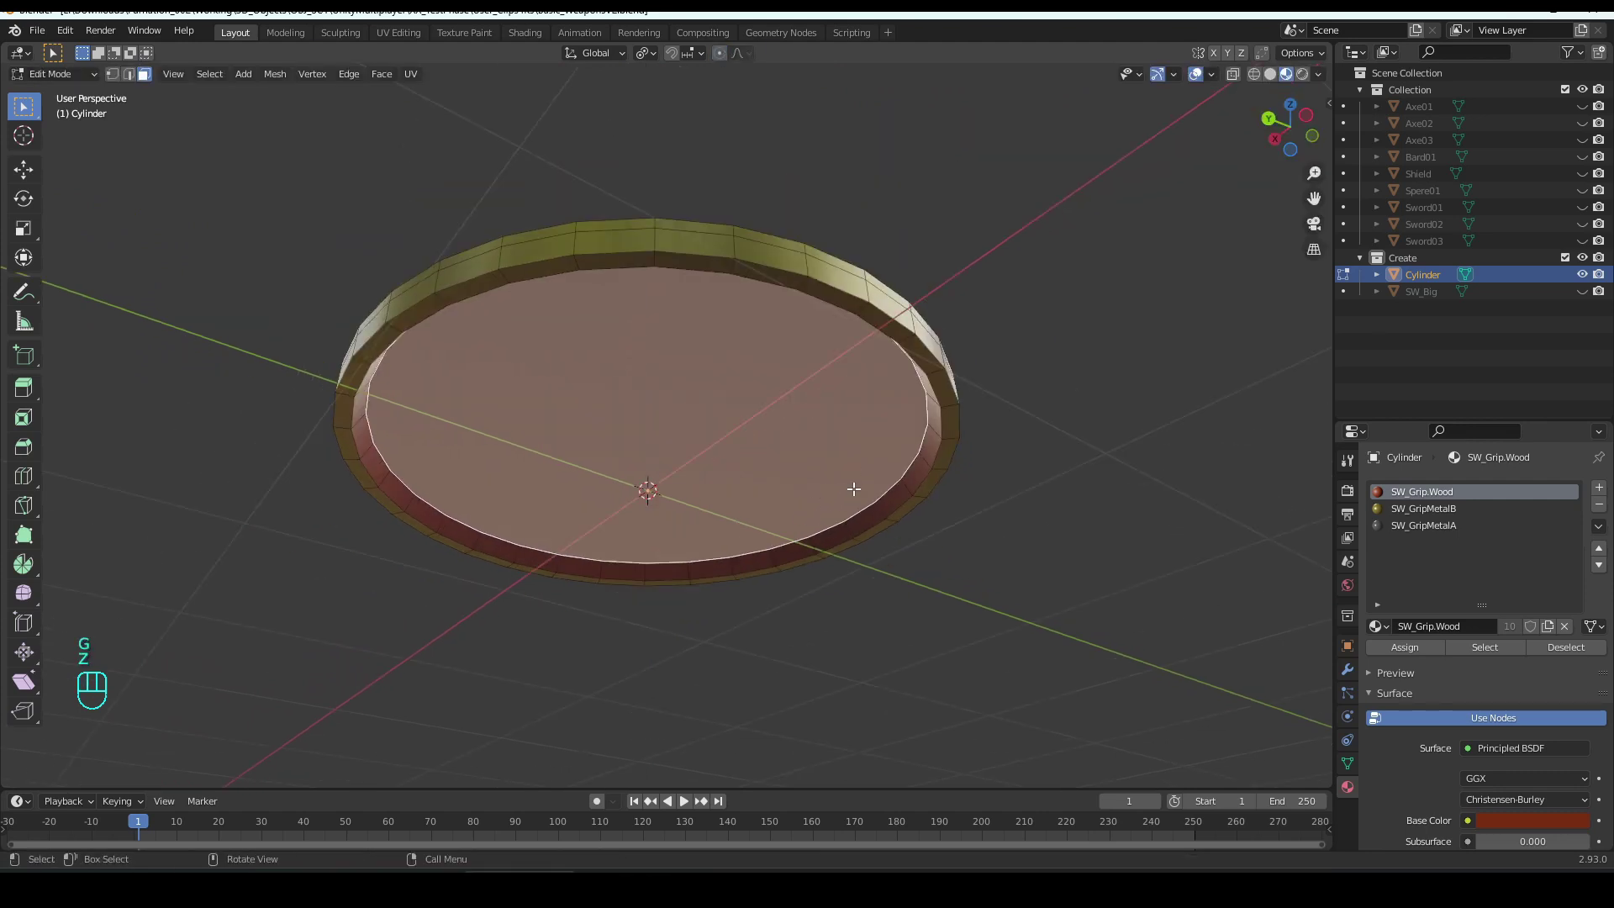
pyautogui.moveTo(854, 488); pyautogui.dragTo(837, 603, button='middle')
pyautogui.press('KP_1')
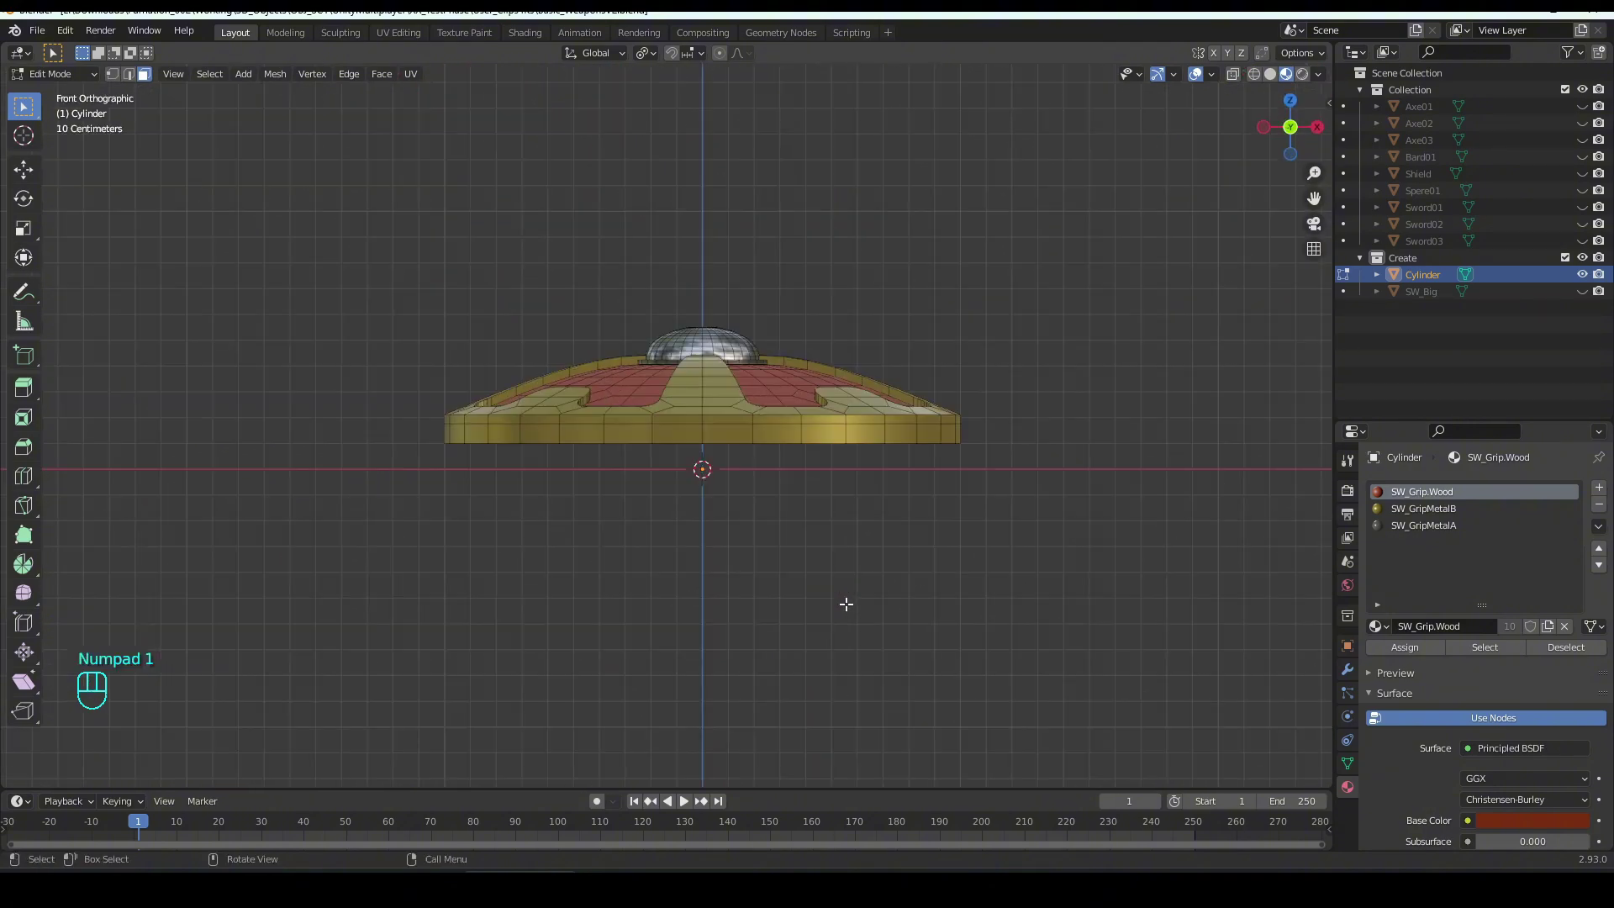
pyautogui.press('KP_7')
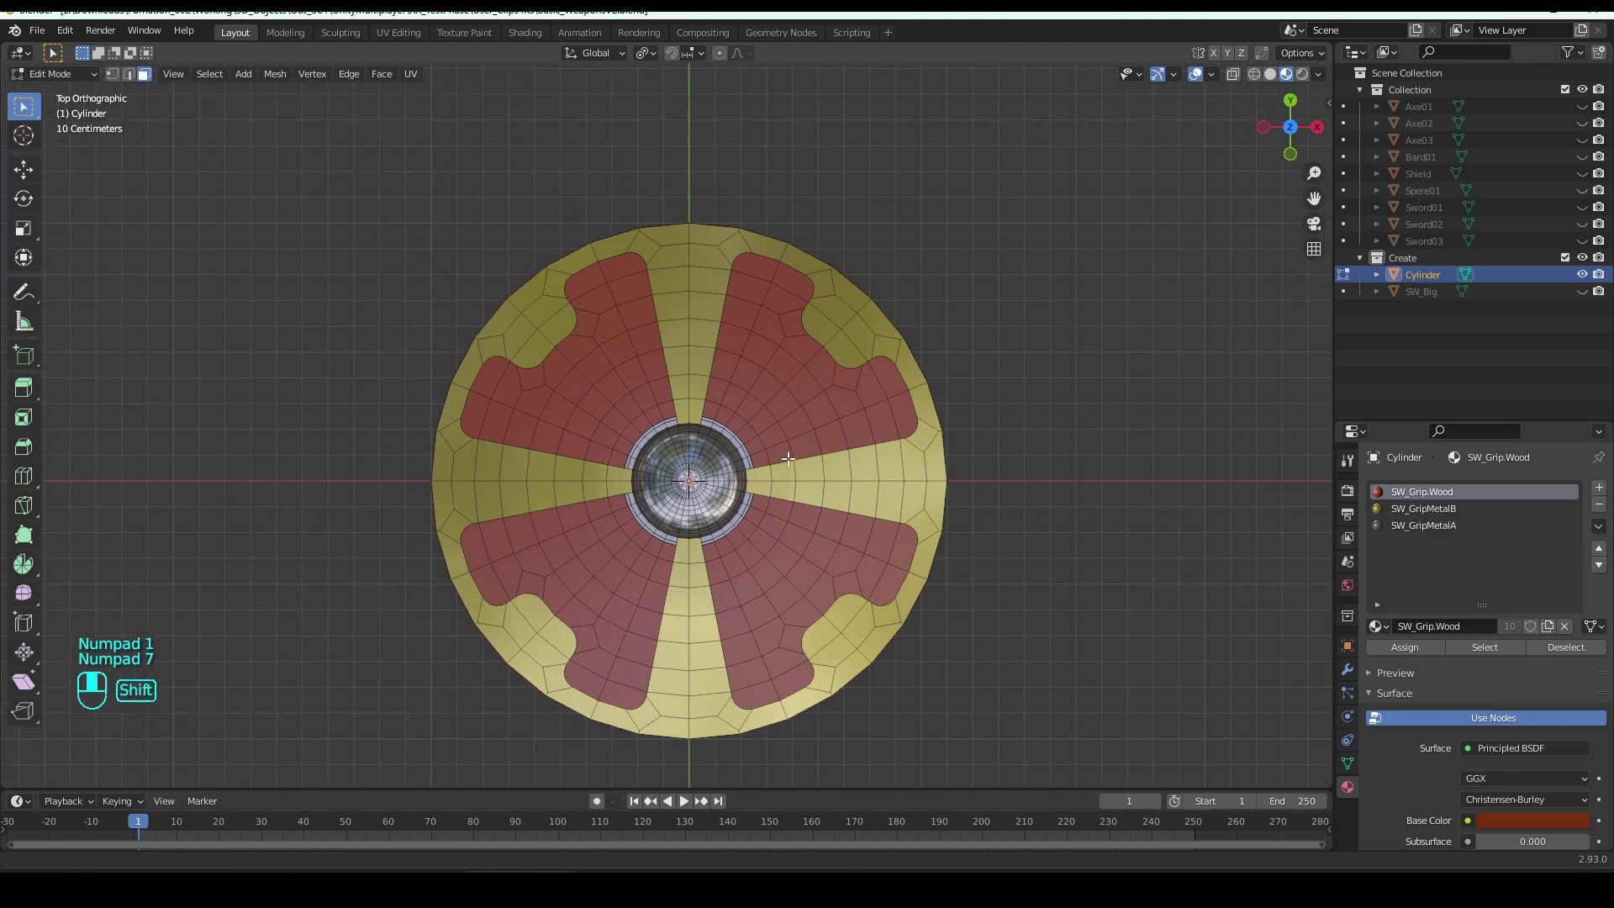
pyautogui.keyDown('shift'); pyautogui.moveTo(788, 458); pyautogui.dragTo(775, 501, button='middle'); pyautogui.keyUp('shift')
pyautogui.scroll(2, 775, 500)
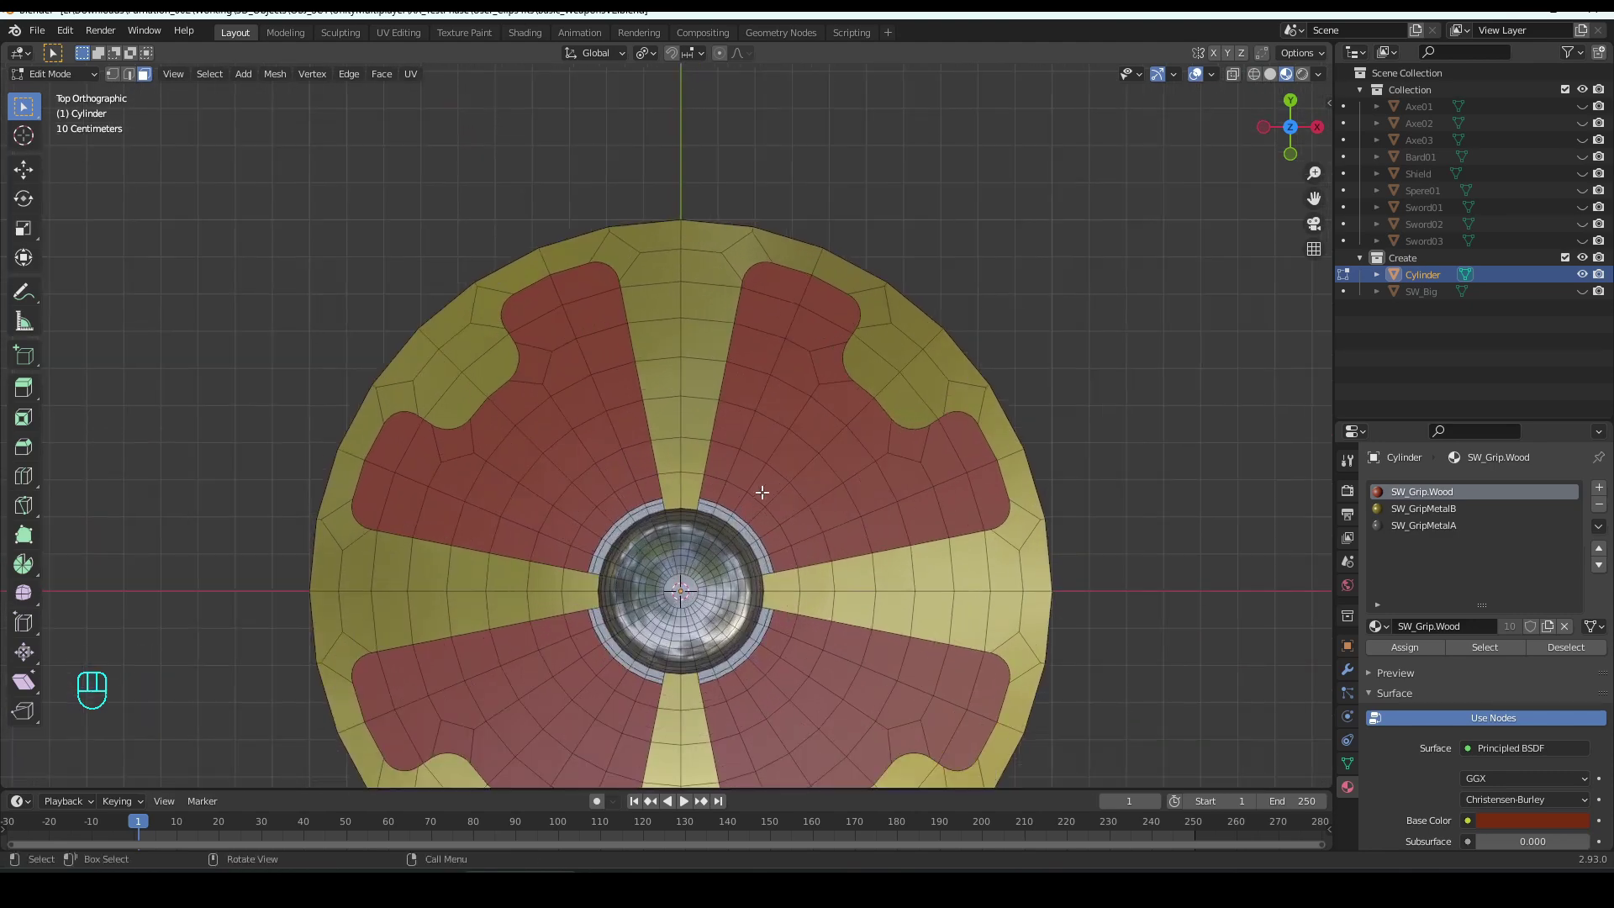
pyautogui.scroll(-2, 762, 492)
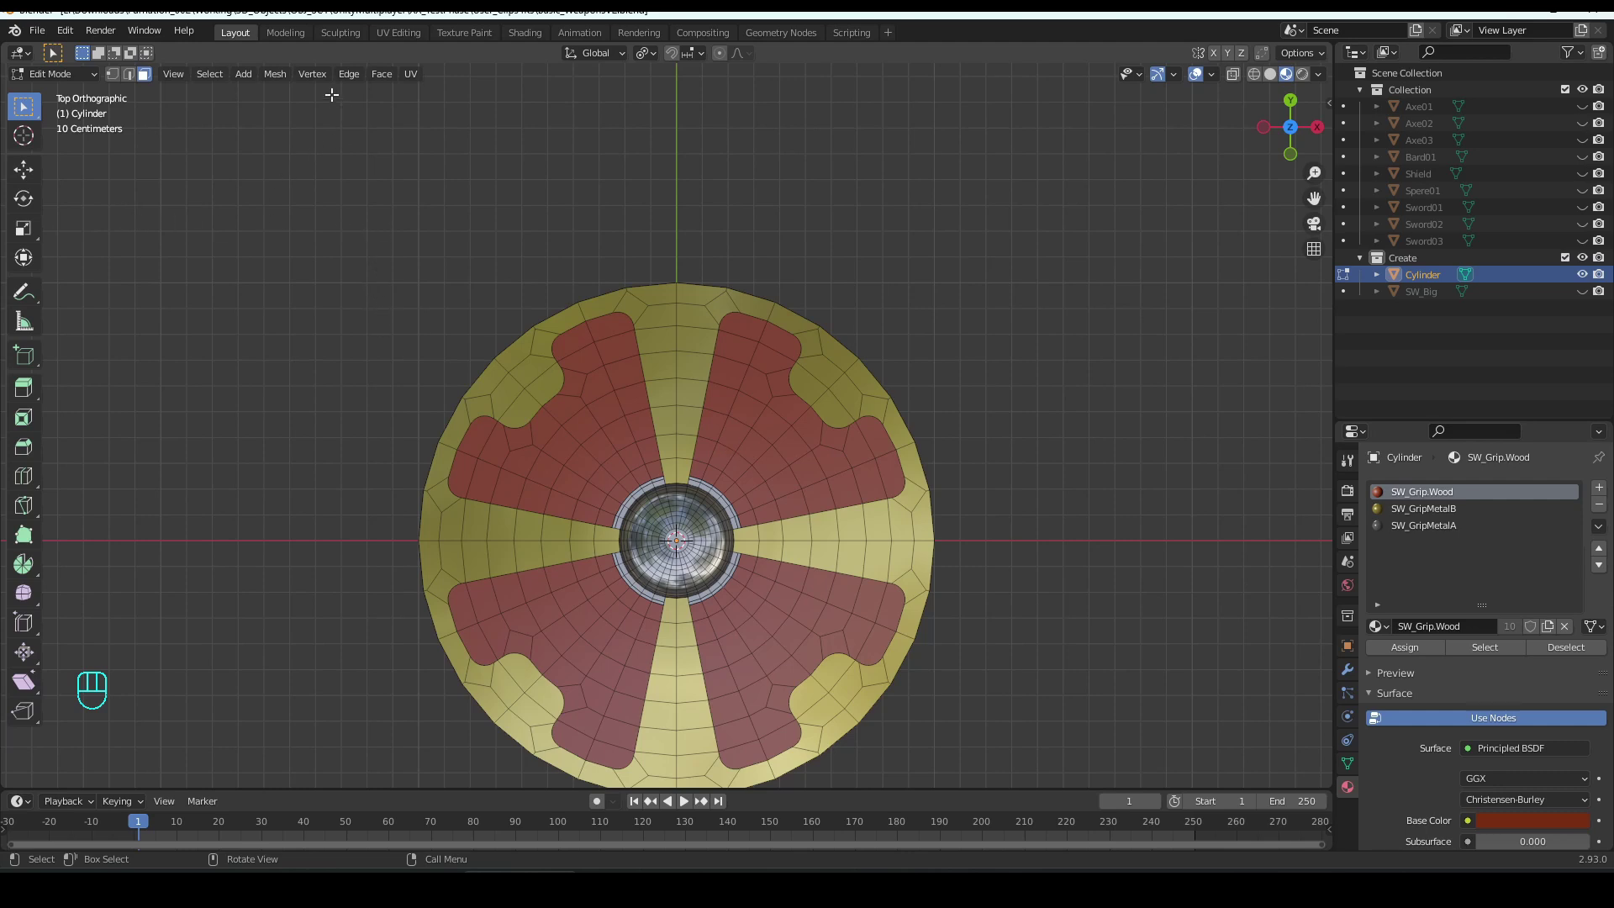
pyautogui.press('Tab')
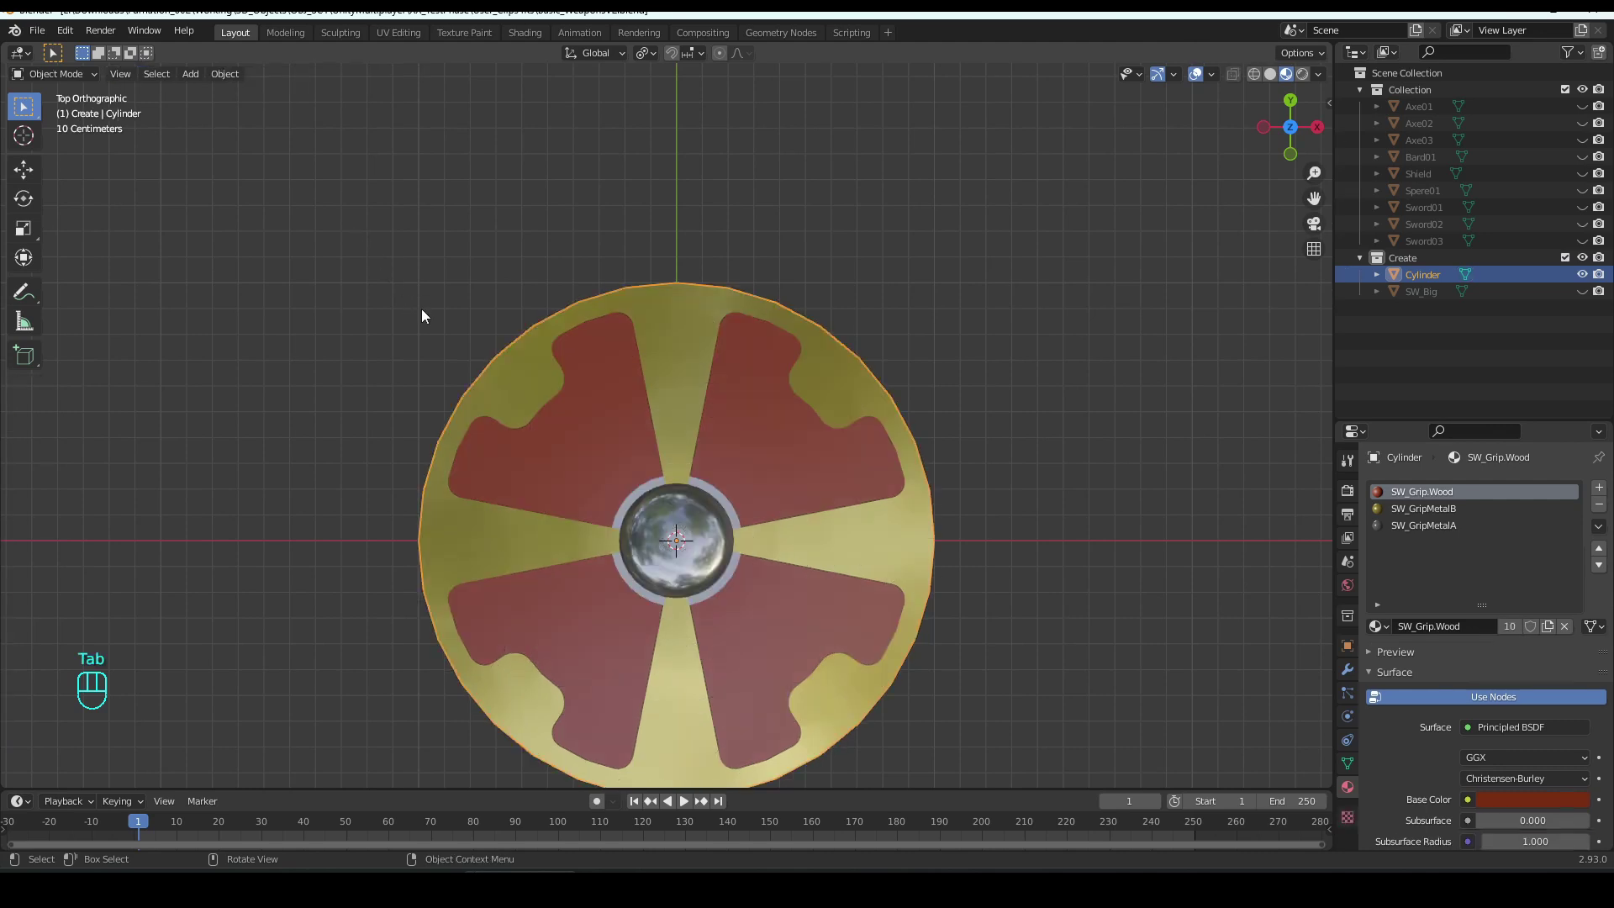
# - Save the file and add a cone mesh at the shield's centre
pyautogui.hotkey('ctrl', 's')
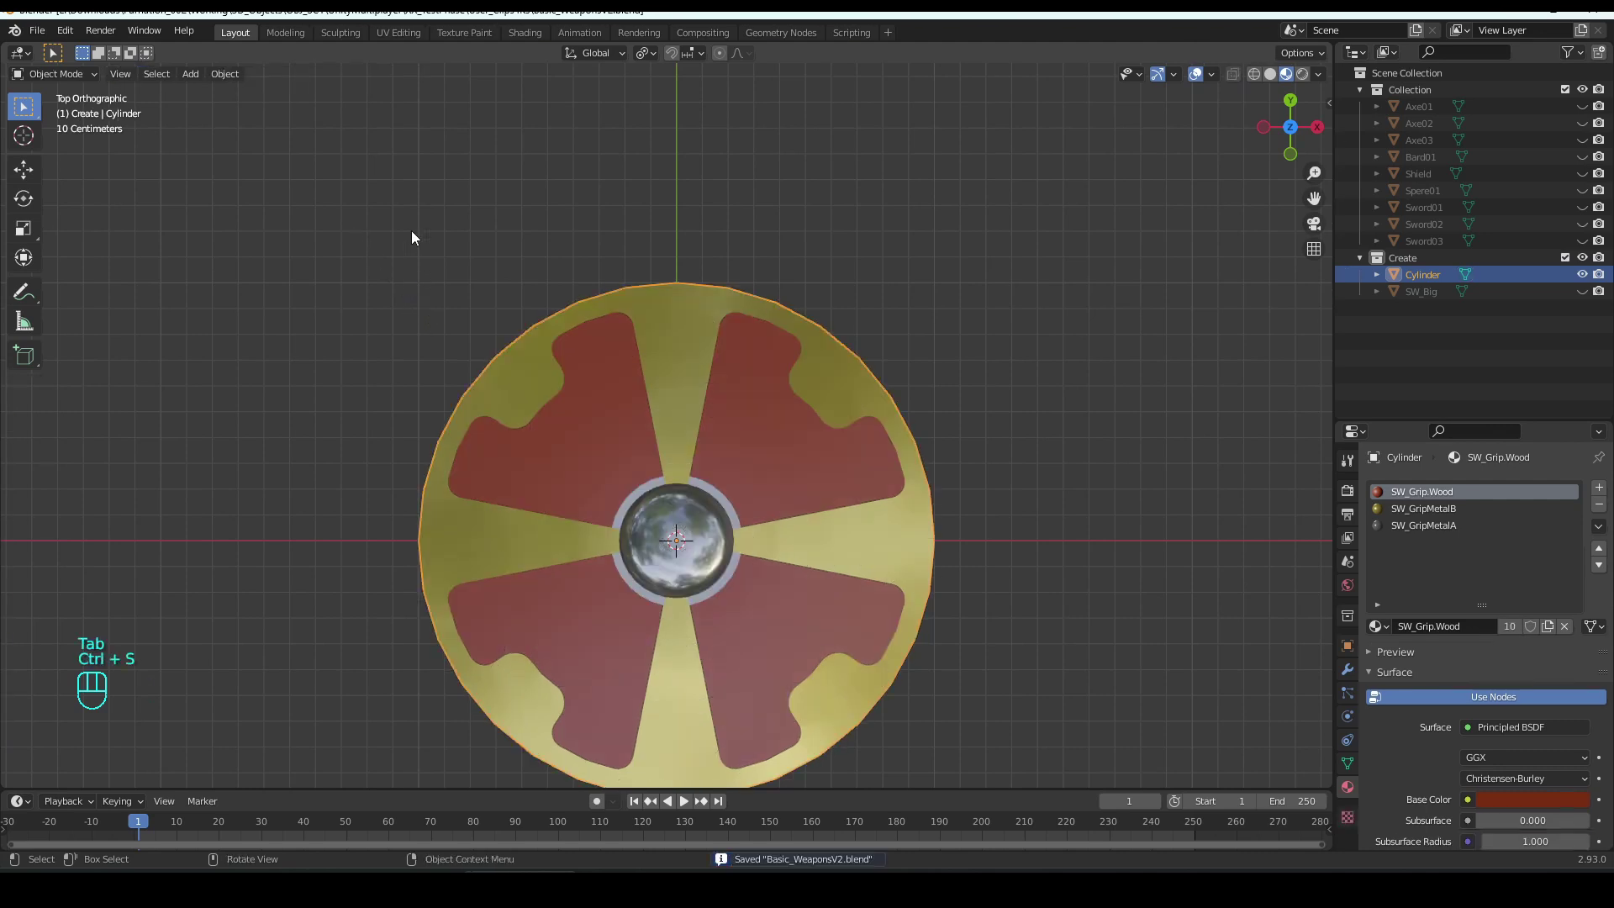
pyautogui.click(195, 77)
pyautogui.moveTo(204, 94)
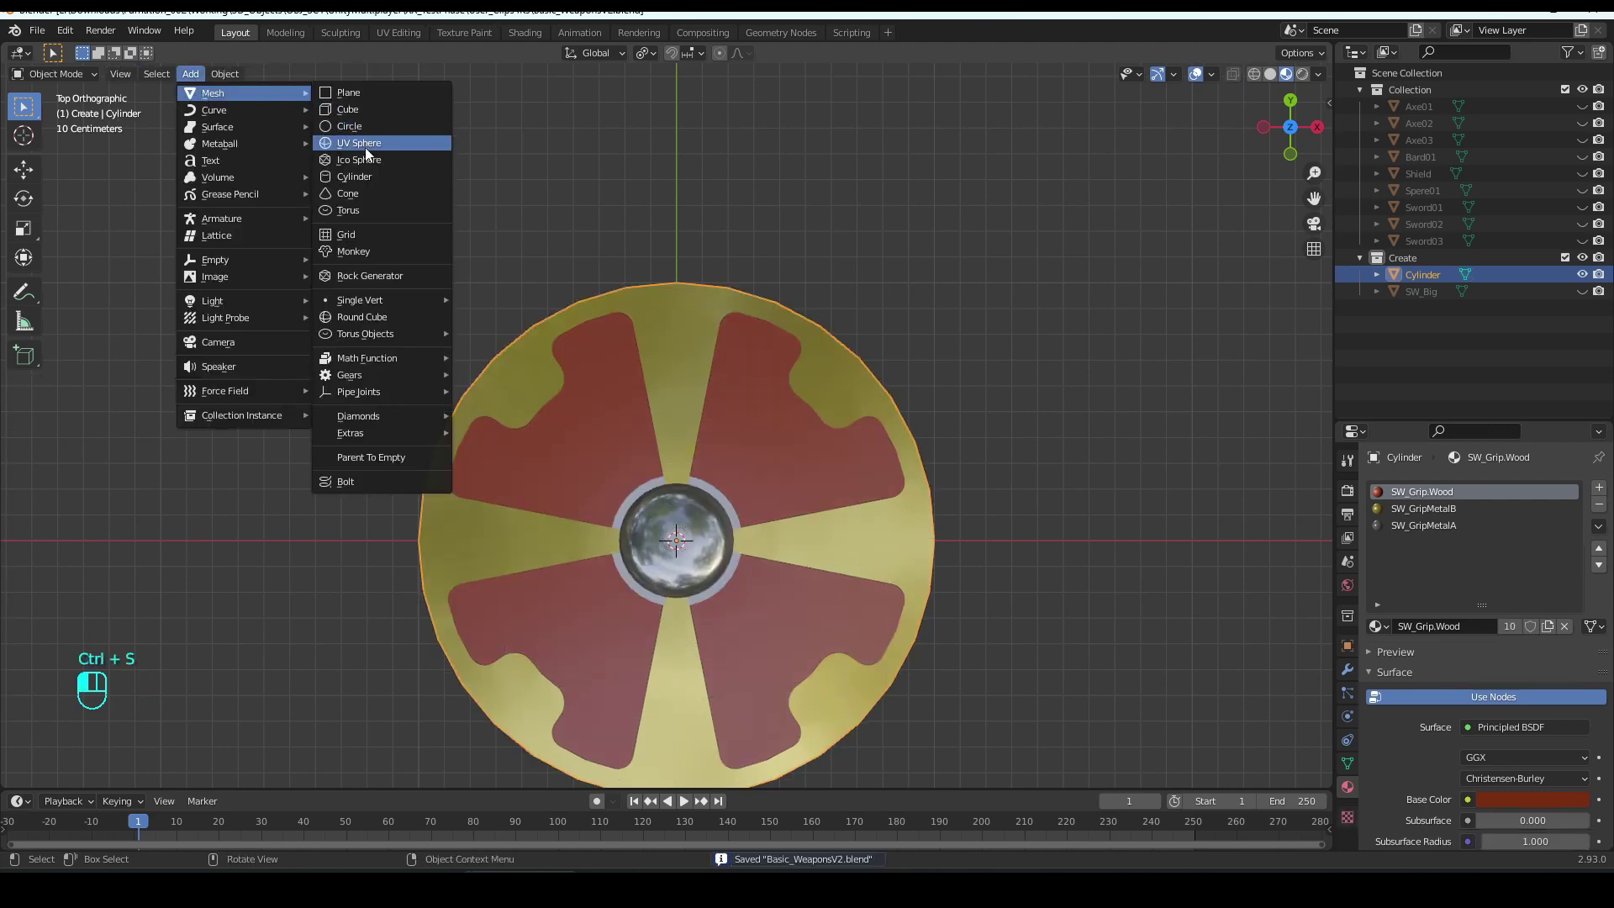
pyautogui.click(363, 192)
# - Raise the cone about 0.99 m along Z and scale it down to a small spike hovering above the shield
pyautogui.moveTo(691, 515); pyautogui.dragTo(719, 376, button='middle')
pyautogui.press('s')
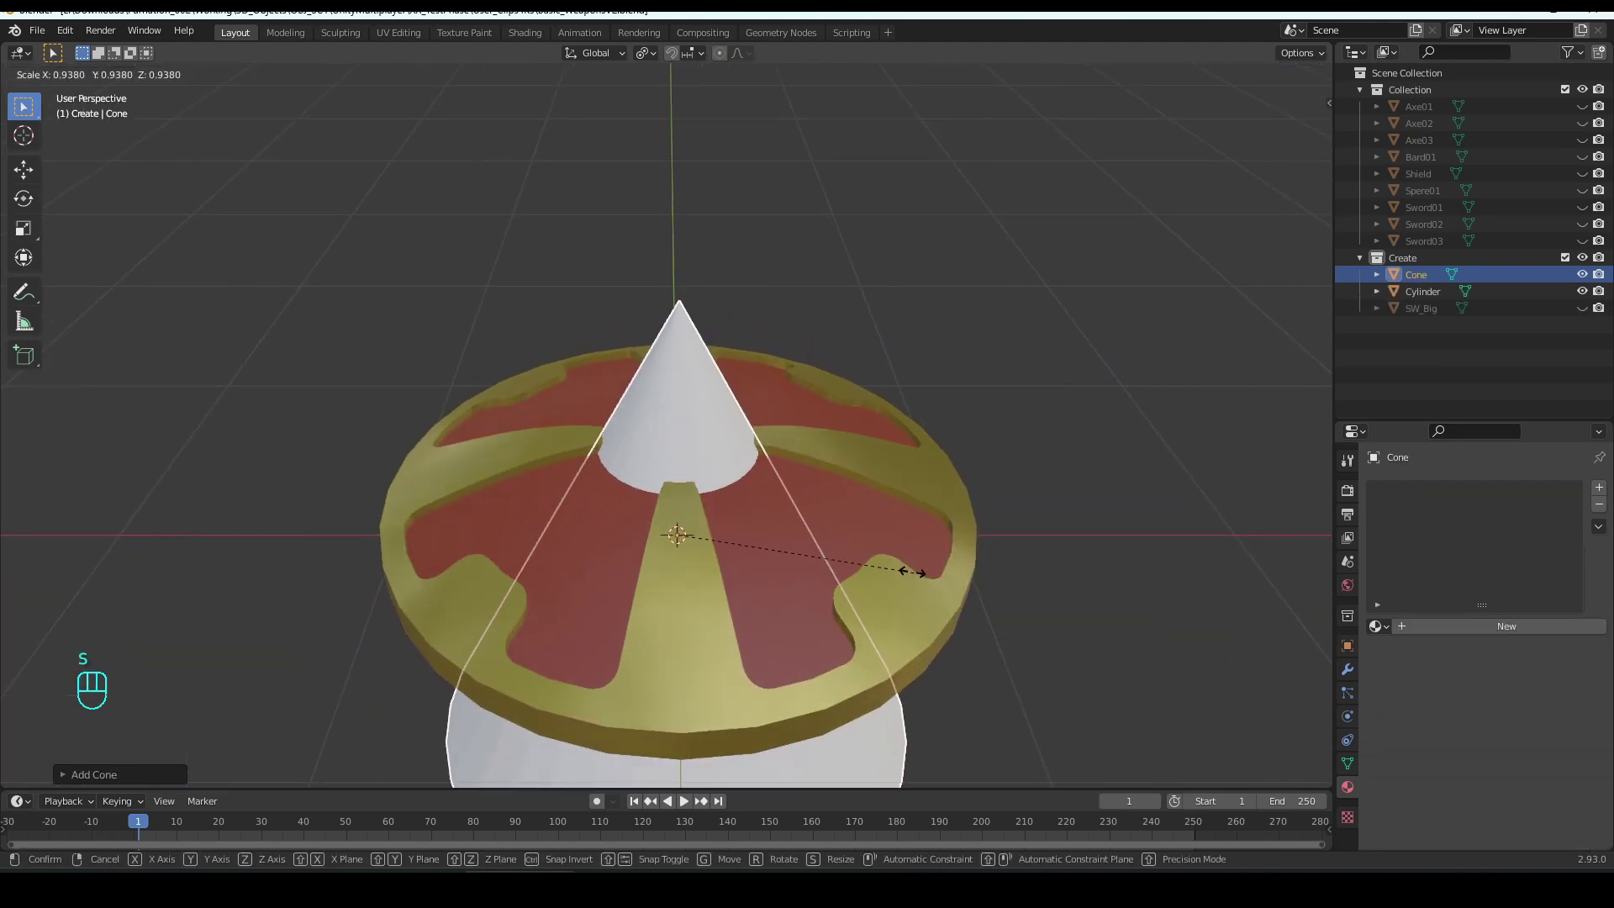
pyautogui.click(857, 545)
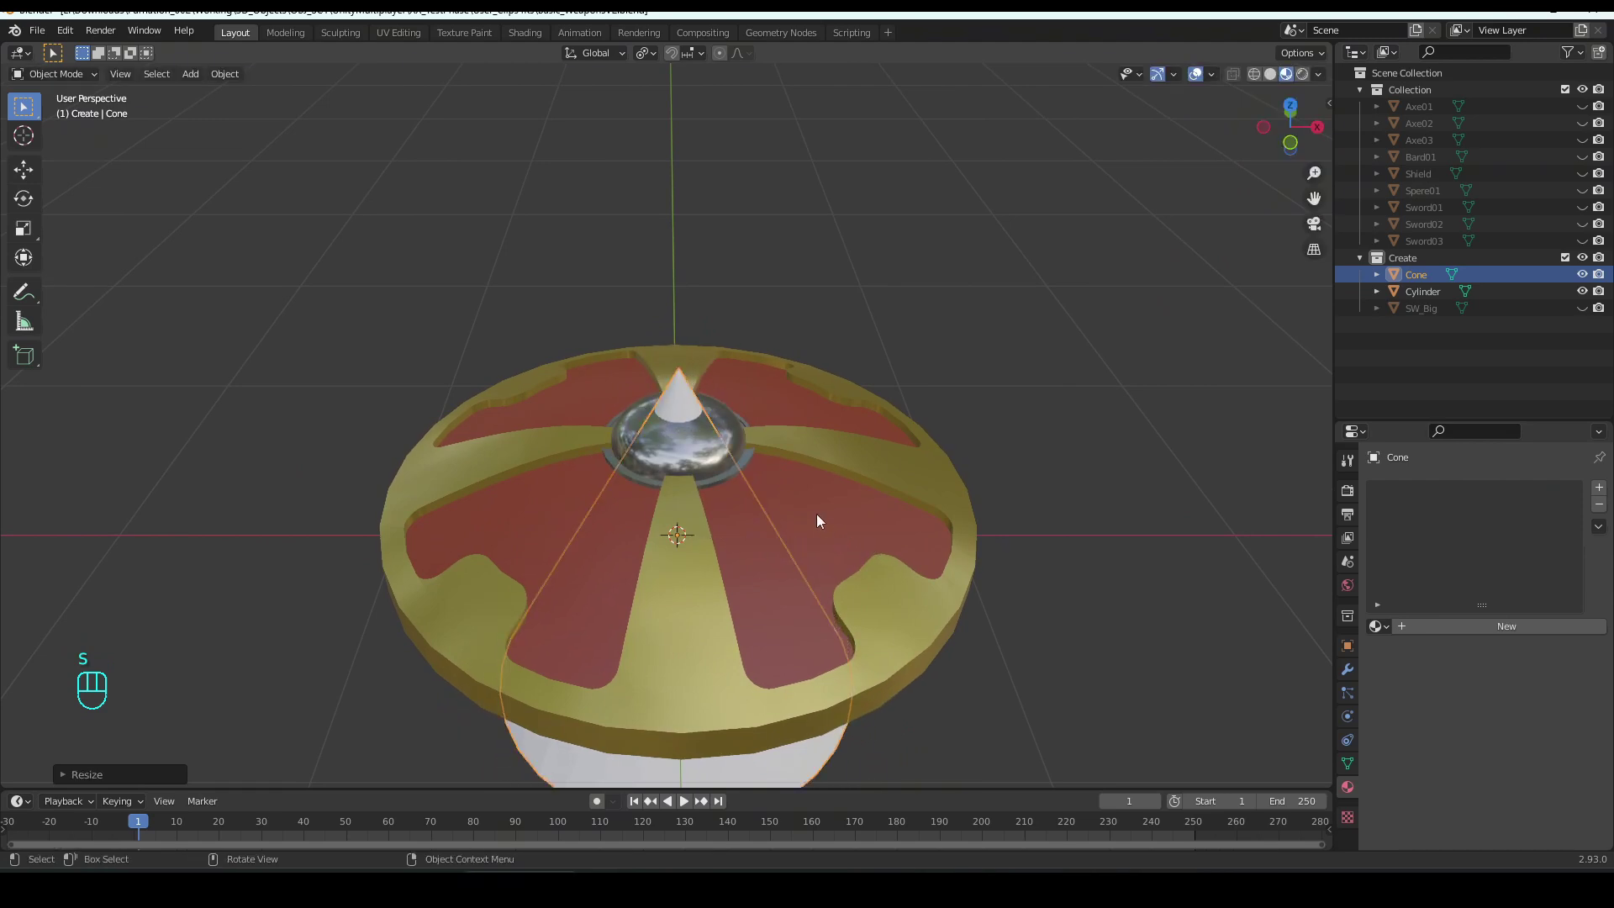
pyautogui.press('g')
pyautogui.press('z')
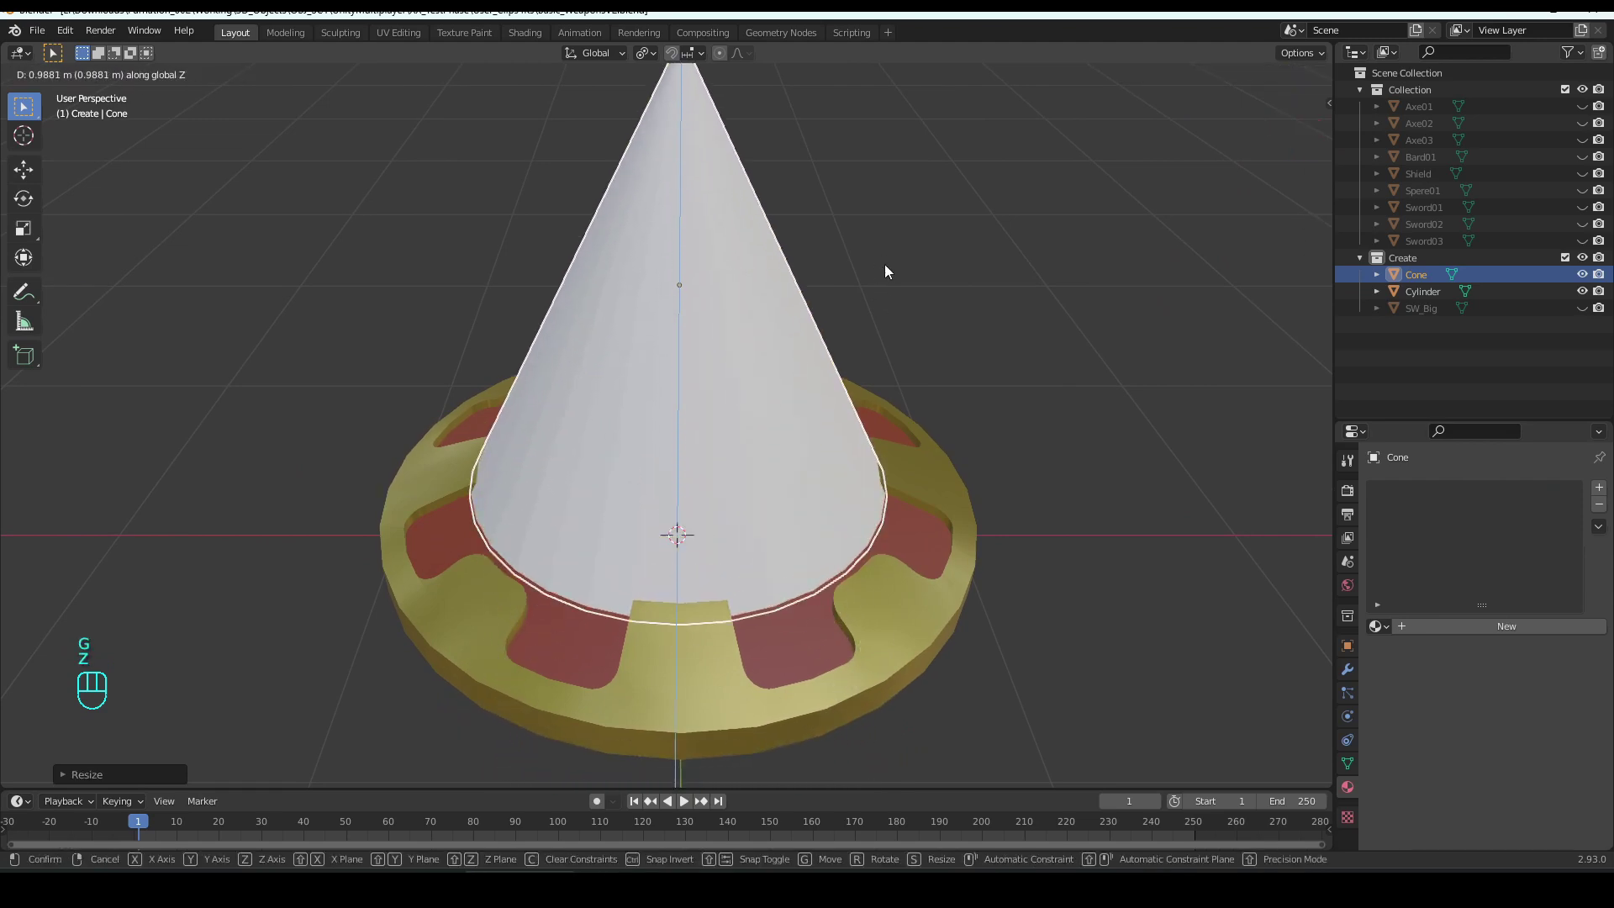
pyautogui.click(884, 263)
pyautogui.press('s')
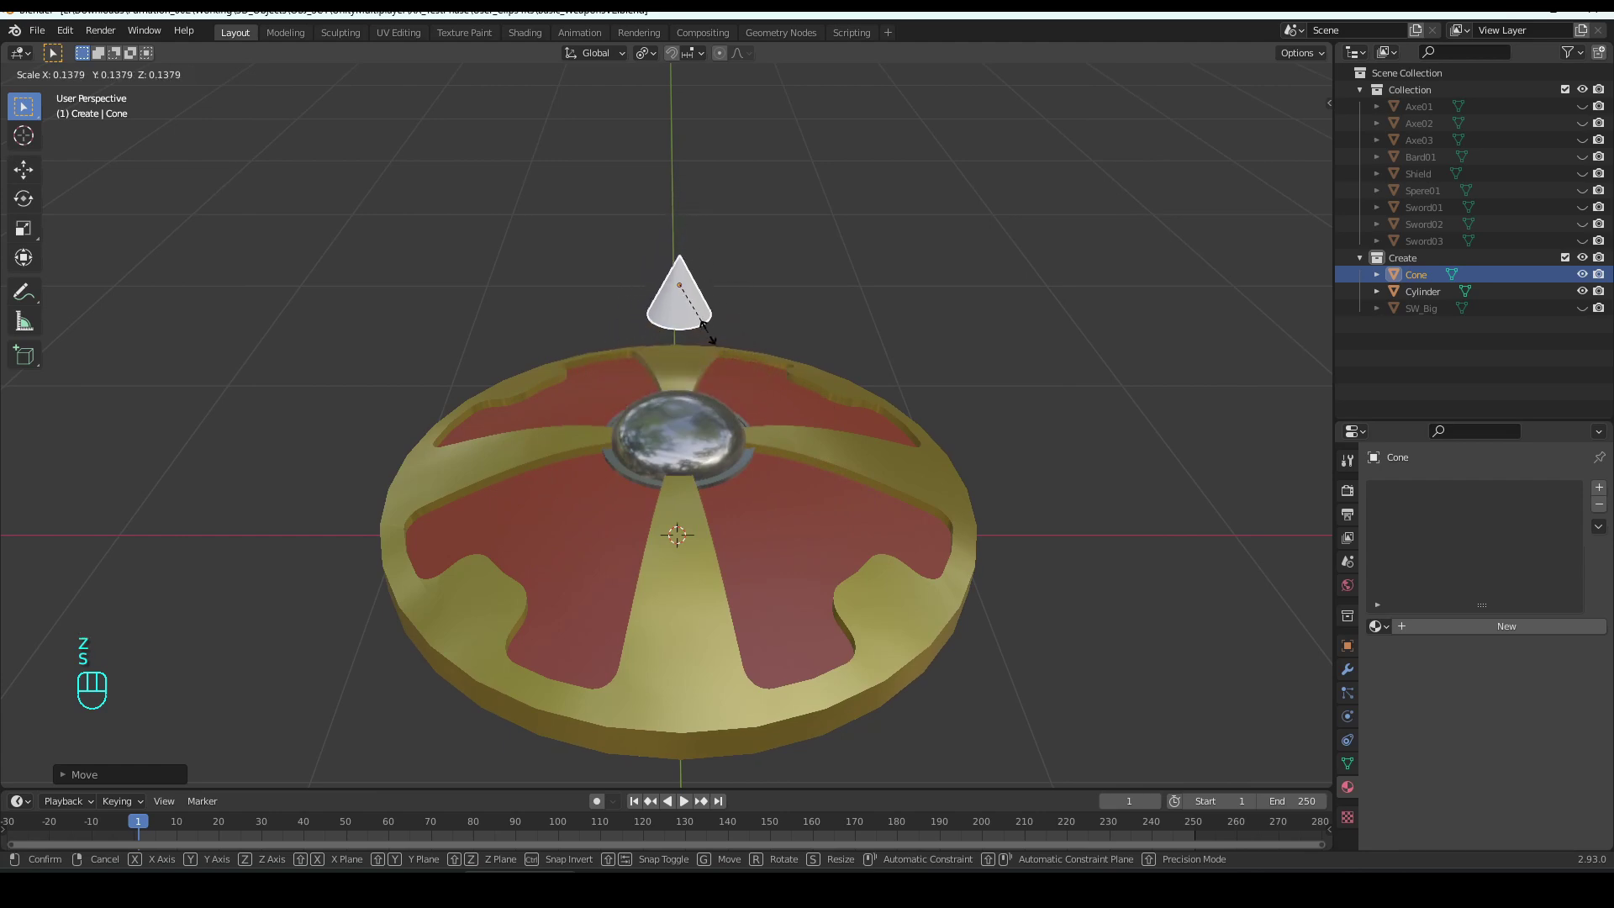
pyautogui.click(712, 357)
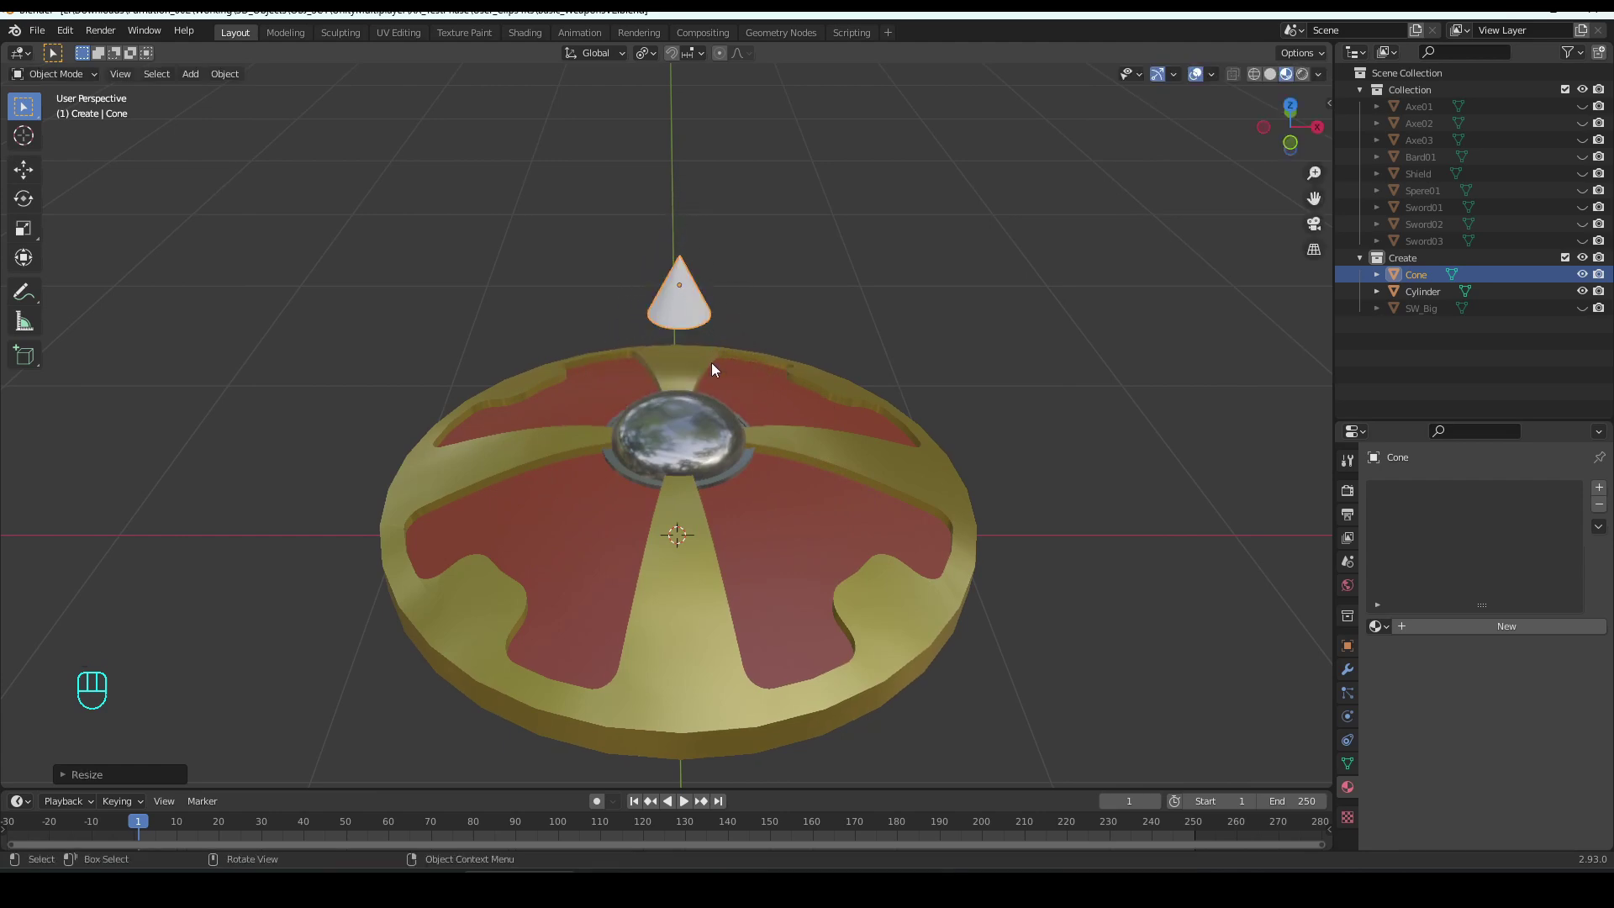
# - Rotate the cone by -90° about the global X axis
pyautogui.press('r')
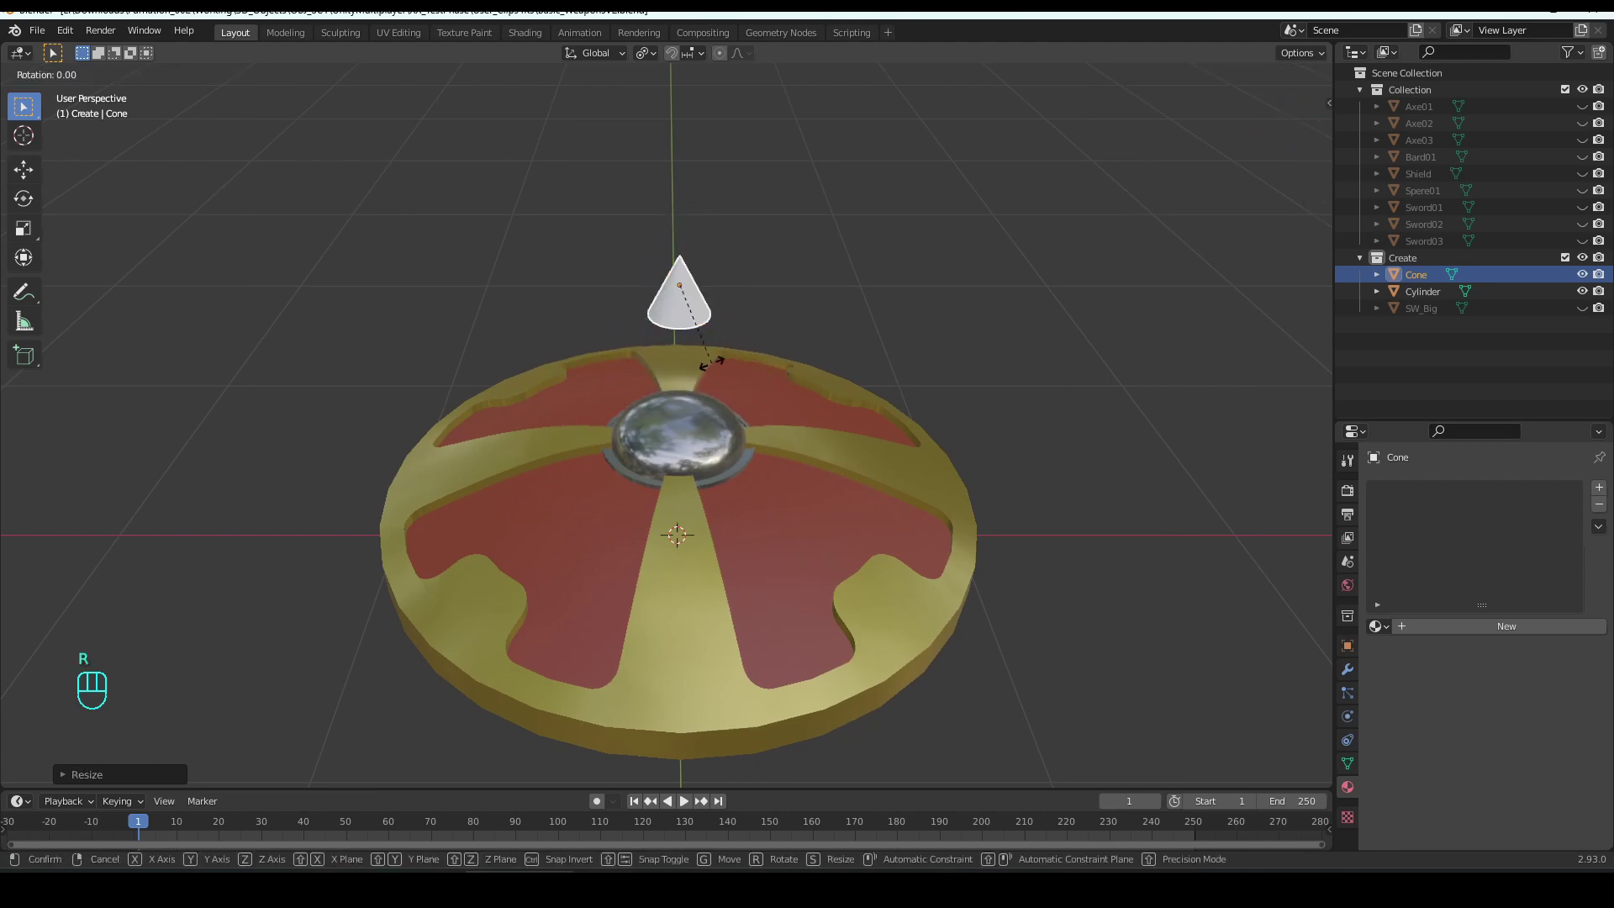
pyautogui.press('x')
pyautogui.press('KP_9')
pyautogui.press('KP_0')
pyautogui.press('KP_Subtract')
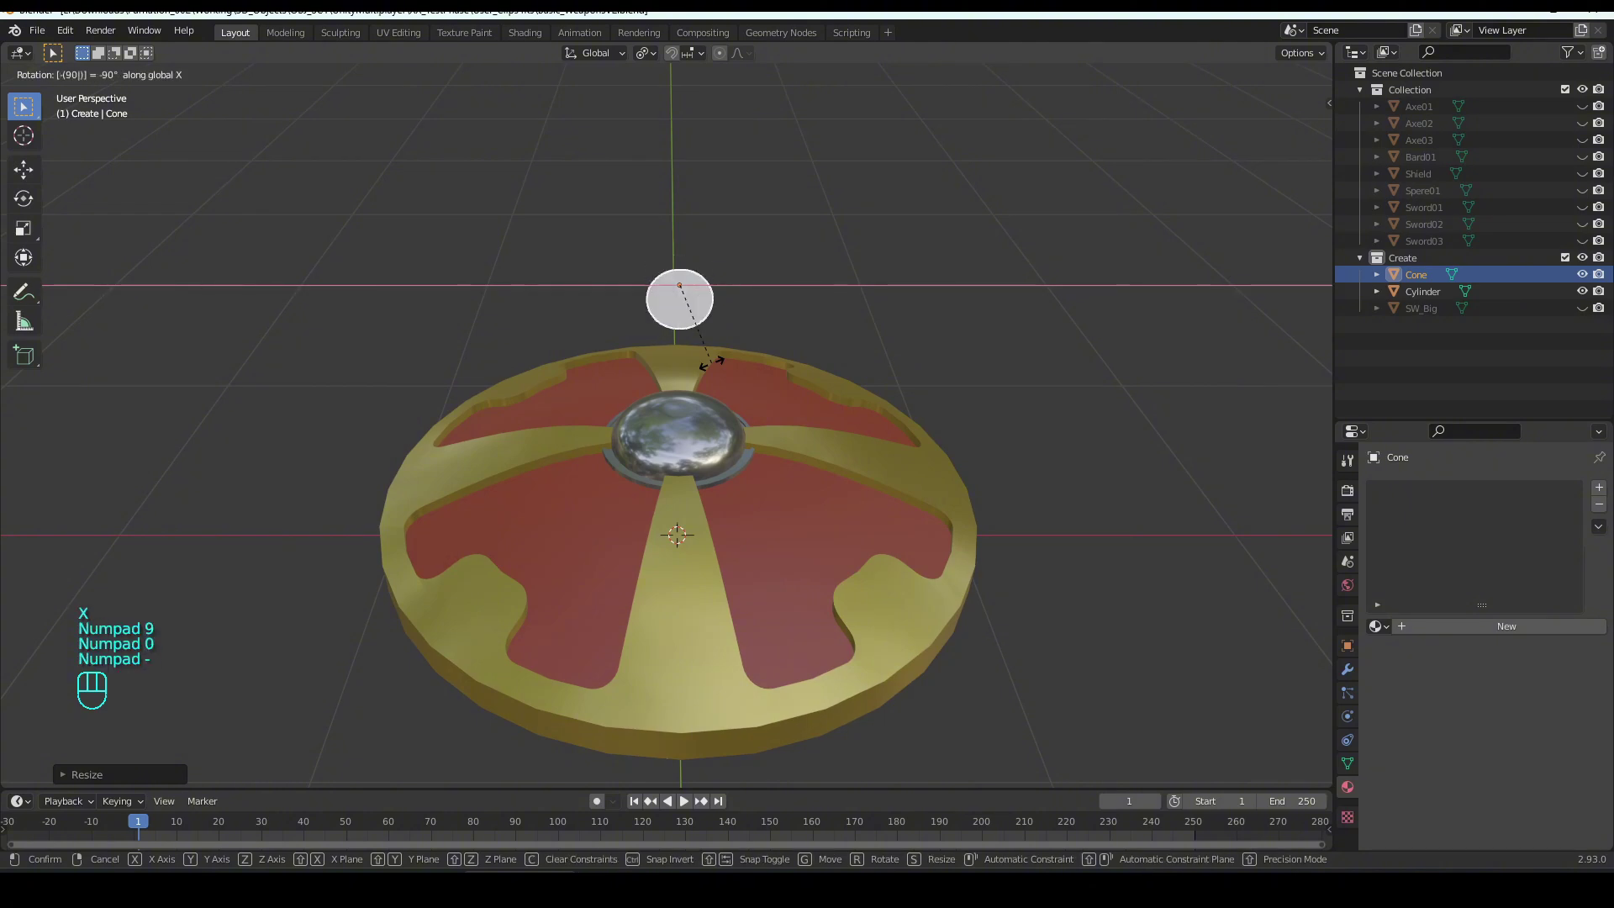
pyautogui.press('KP_9')
pyautogui.press('KP_0')
pyautogui.press('KP_Enter')
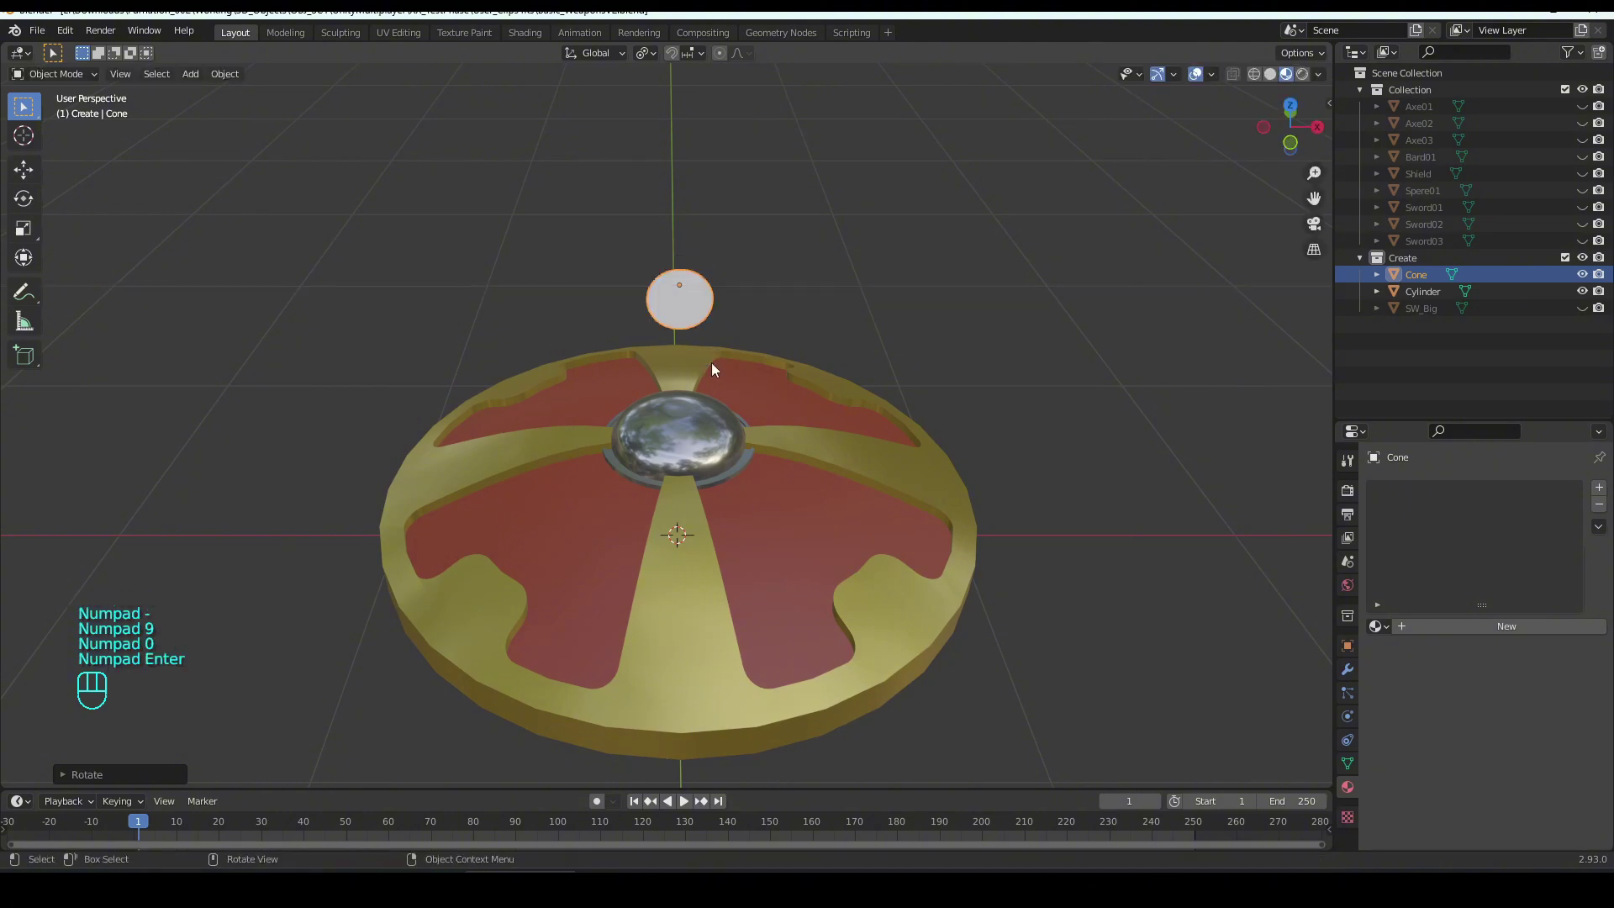
# - In the top view, move the cone along Y from the central boss to just outside the shield's rim
pyautogui.press('KP_7')
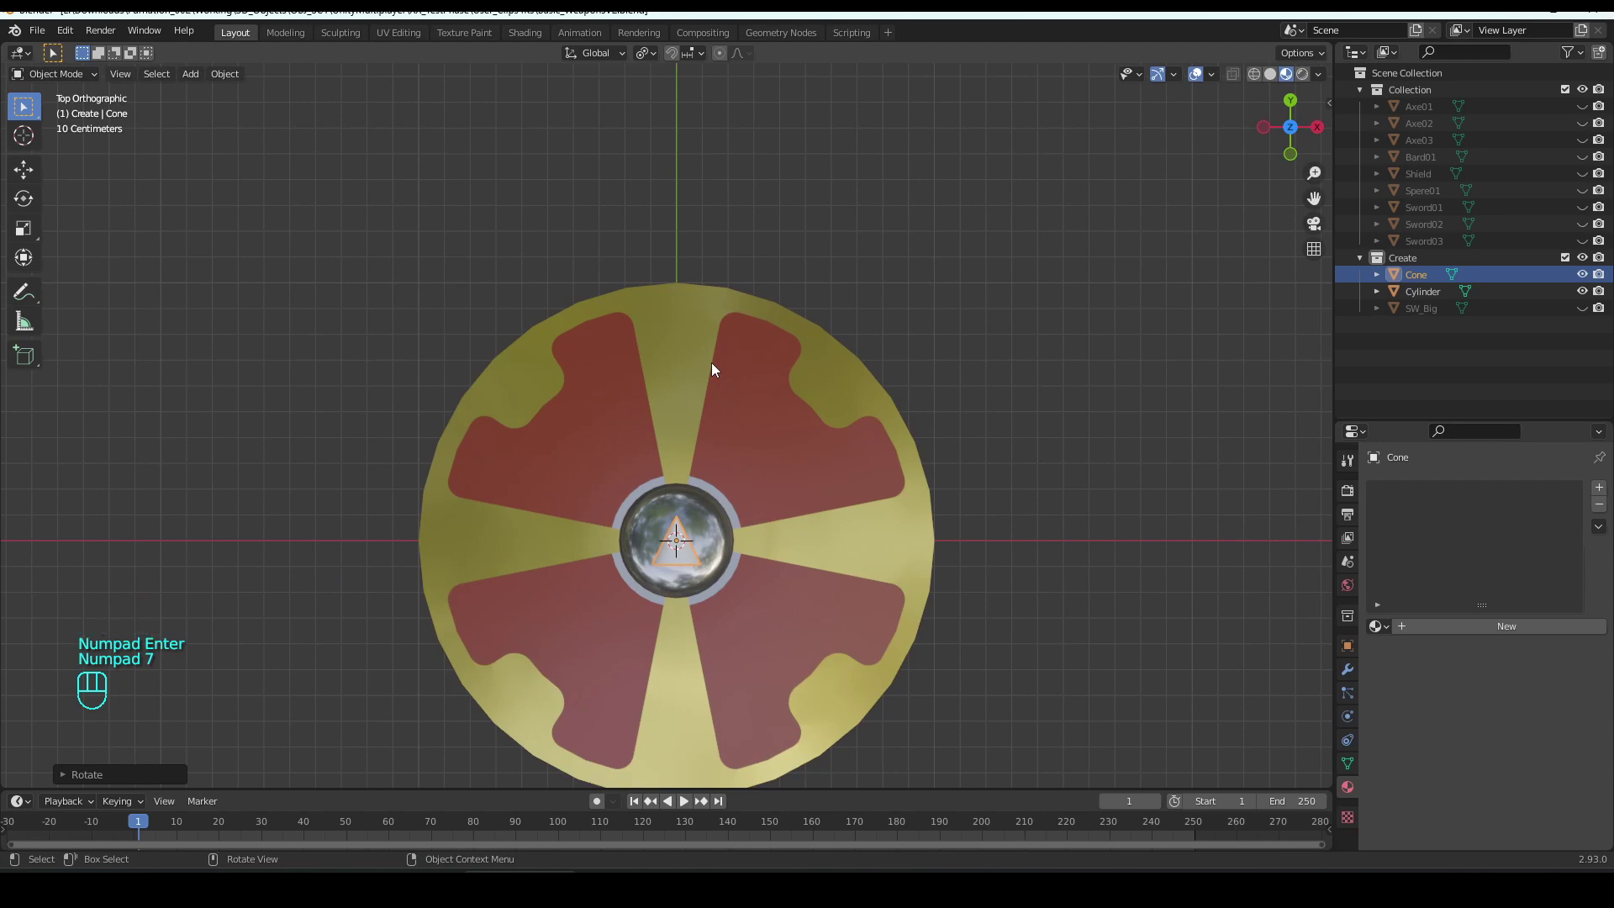
pyautogui.press('g')
pyautogui.press('z')
pyautogui.click(730, 313)
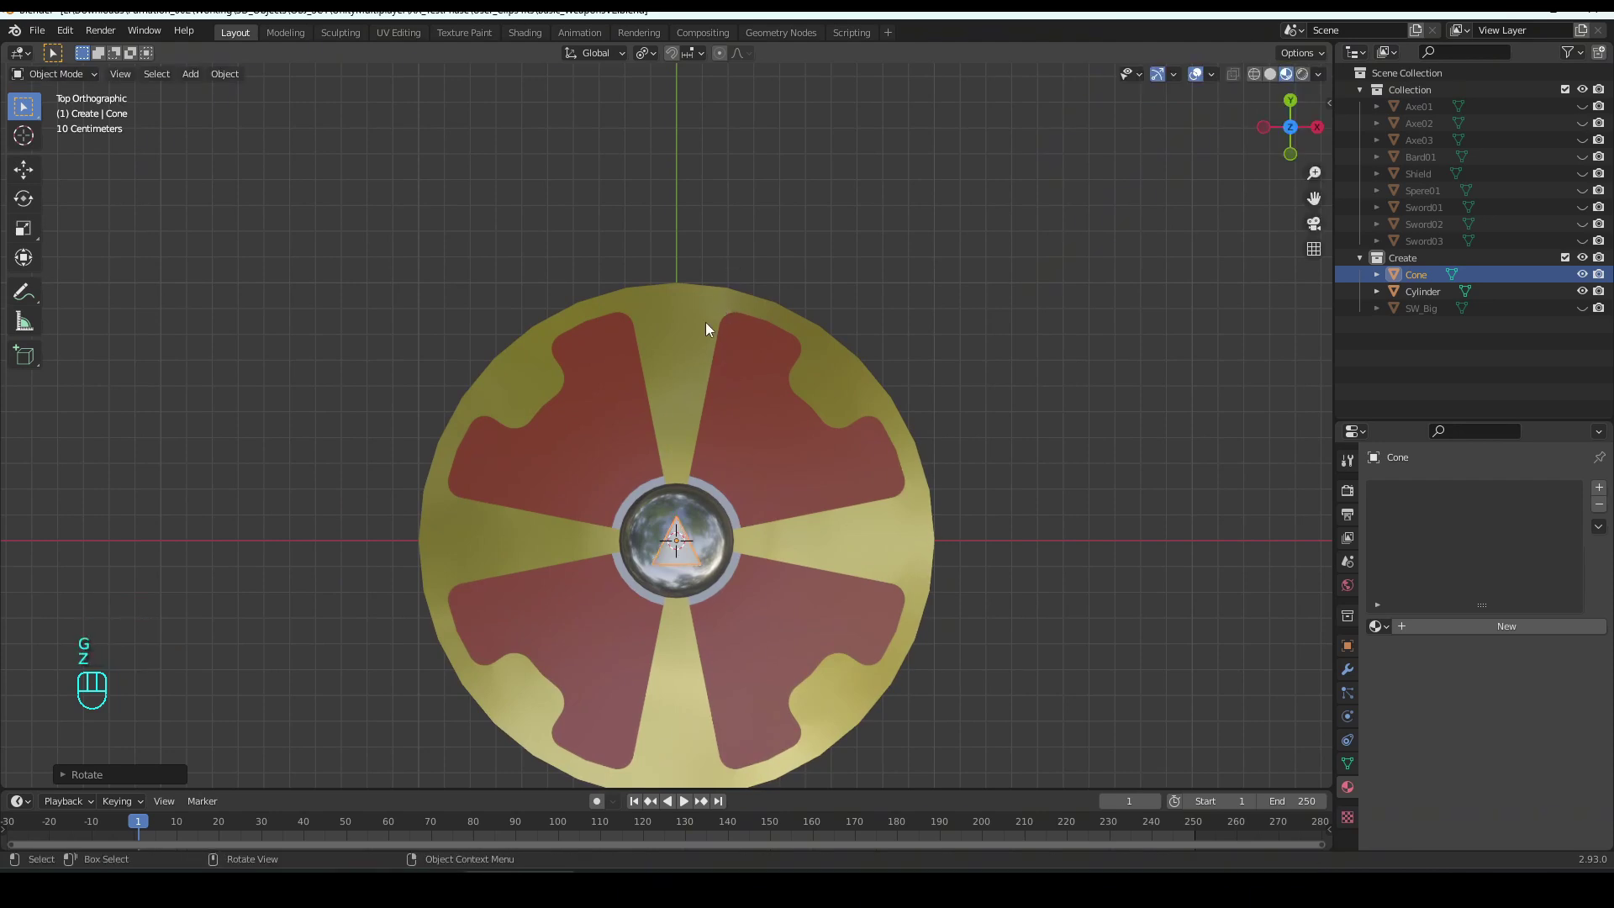
pyautogui.press('g')
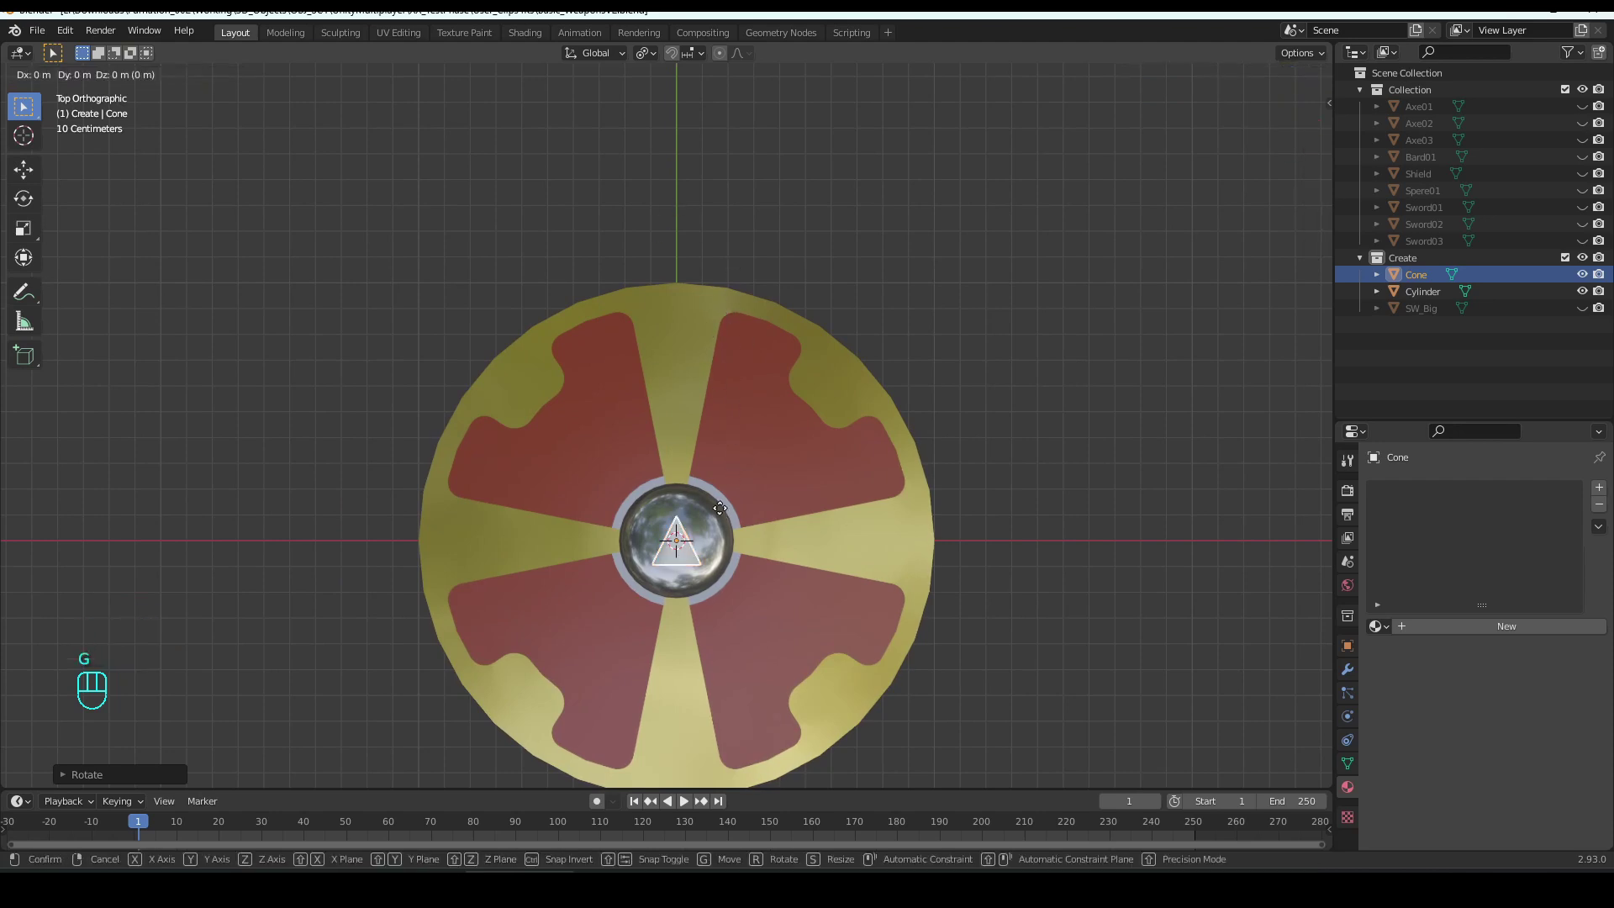
pyautogui.press('y')
pyautogui.click(748, 235)
# - Scale the cone down further at the shield's rim
pyautogui.scroll(5, 758, 255)
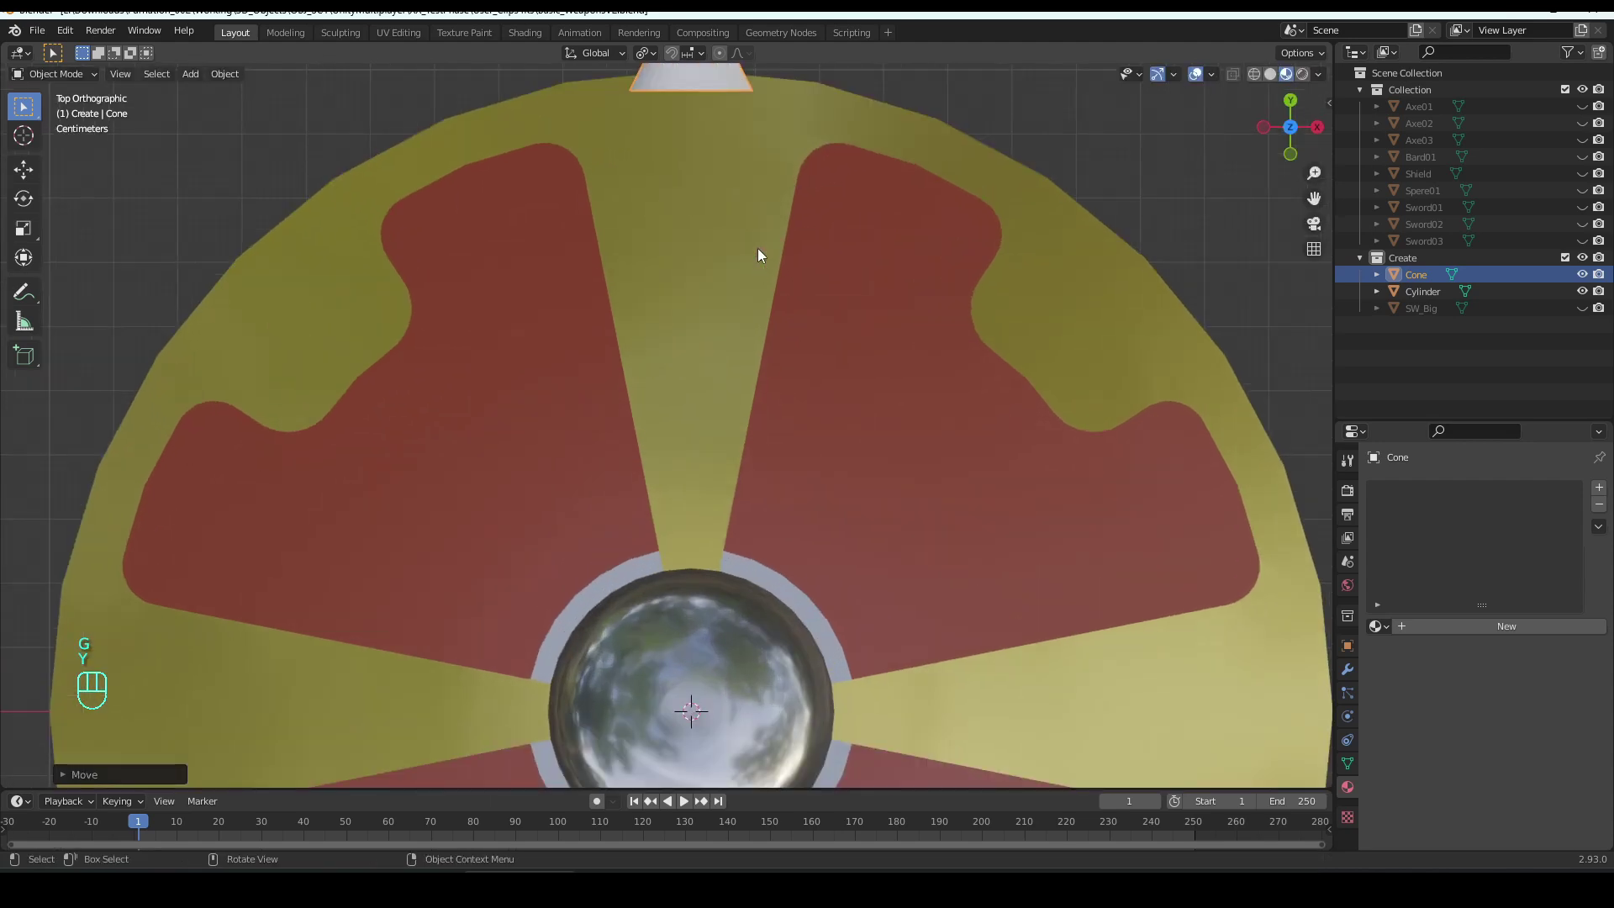
pyautogui.keyDown('shift'); pyautogui.moveTo(758, 249); pyautogui.dragTo(743, 599, button='middle'); pyautogui.keyUp('shift')
pyautogui.press('s')
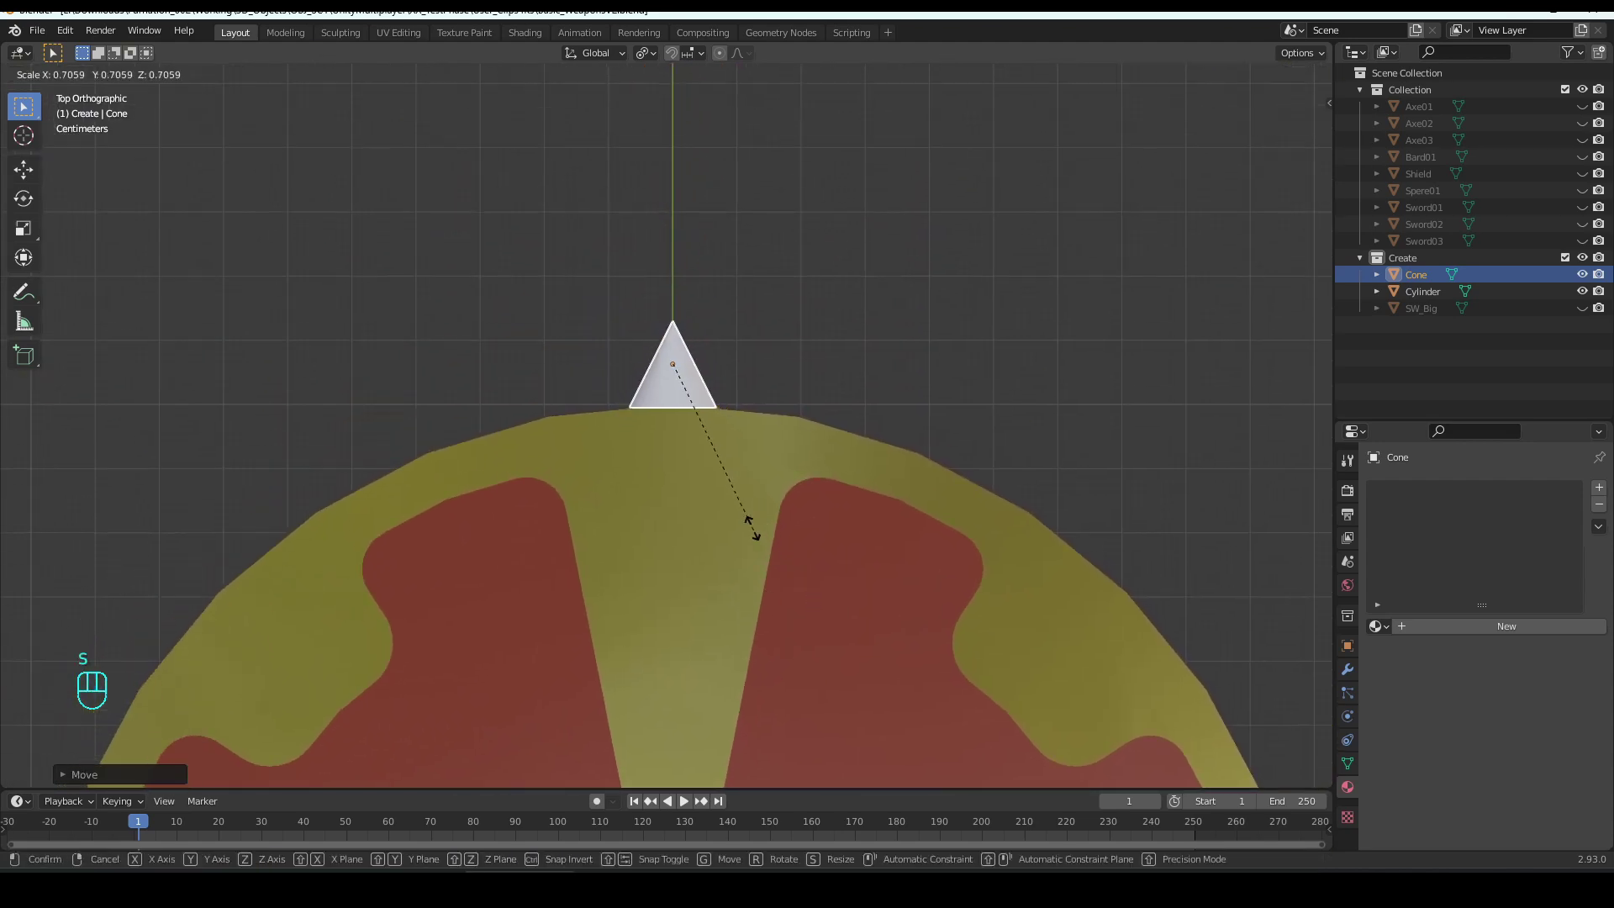
pyautogui.click(719, 479)
# - In Edit Mode, lower the whole cone mesh along Z toward the shield's height
pyautogui.scroll(5, 719, 476)
pyautogui.press('Tab')
pyautogui.moveTo(731, 386); pyautogui.dragTo(645, 280, button='middle')
pyautogui.scroll(-5, 701, 397)
pyautogui.press('KP_1')
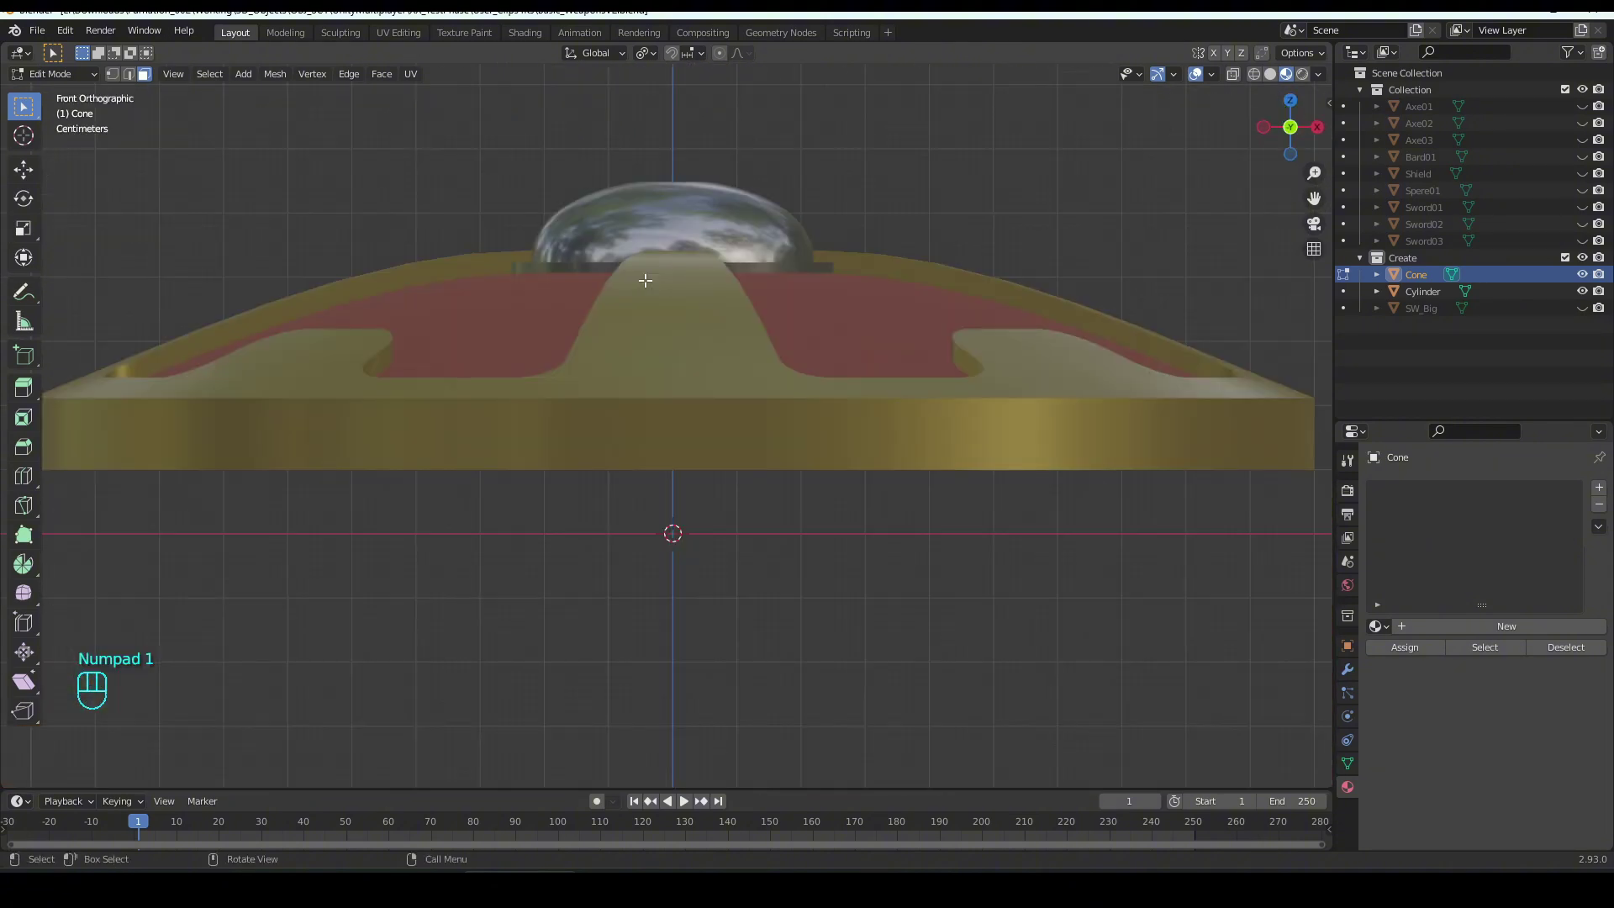
pyautogui.scroll(-3, 644, 280)
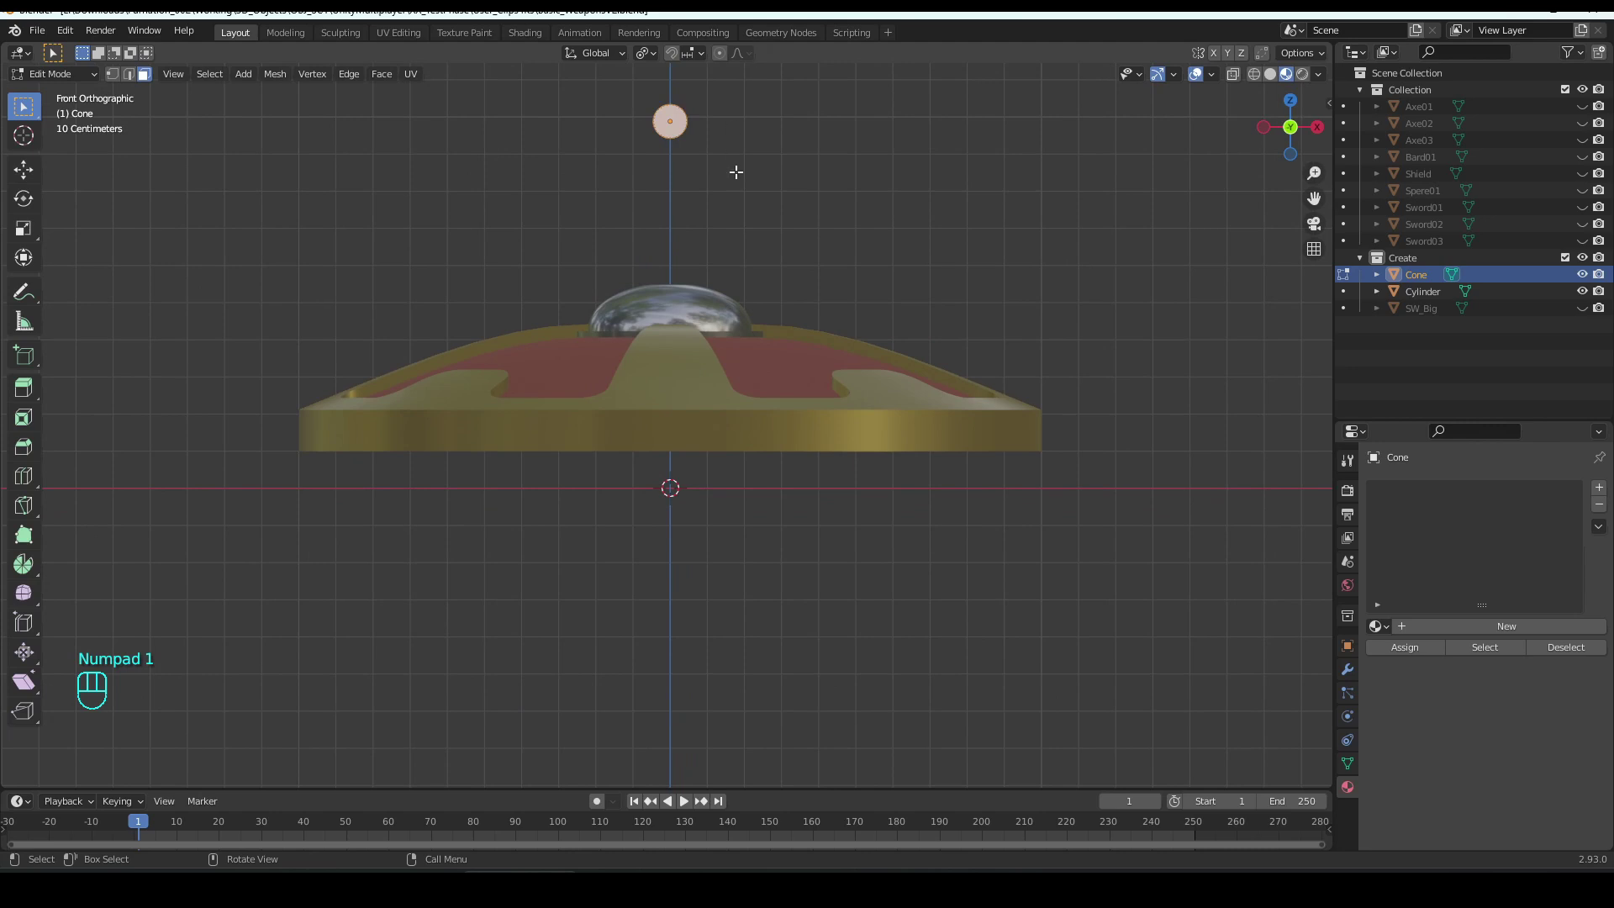
pyautogui.press('g')
pyautogui.press('z')
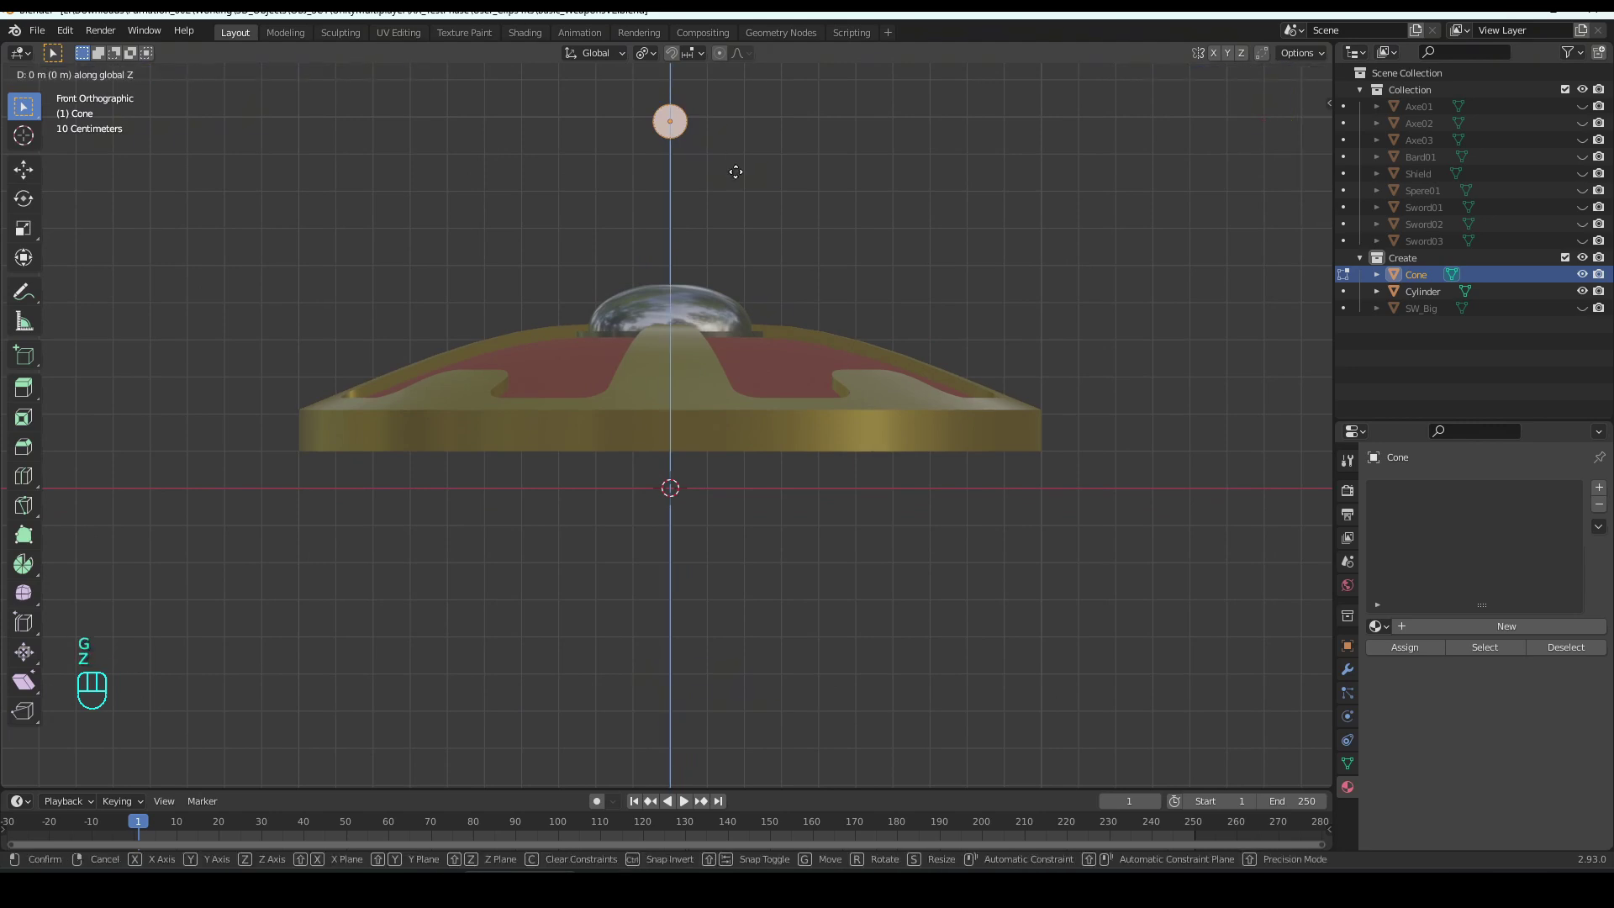
pyautogui.click(712, 391)
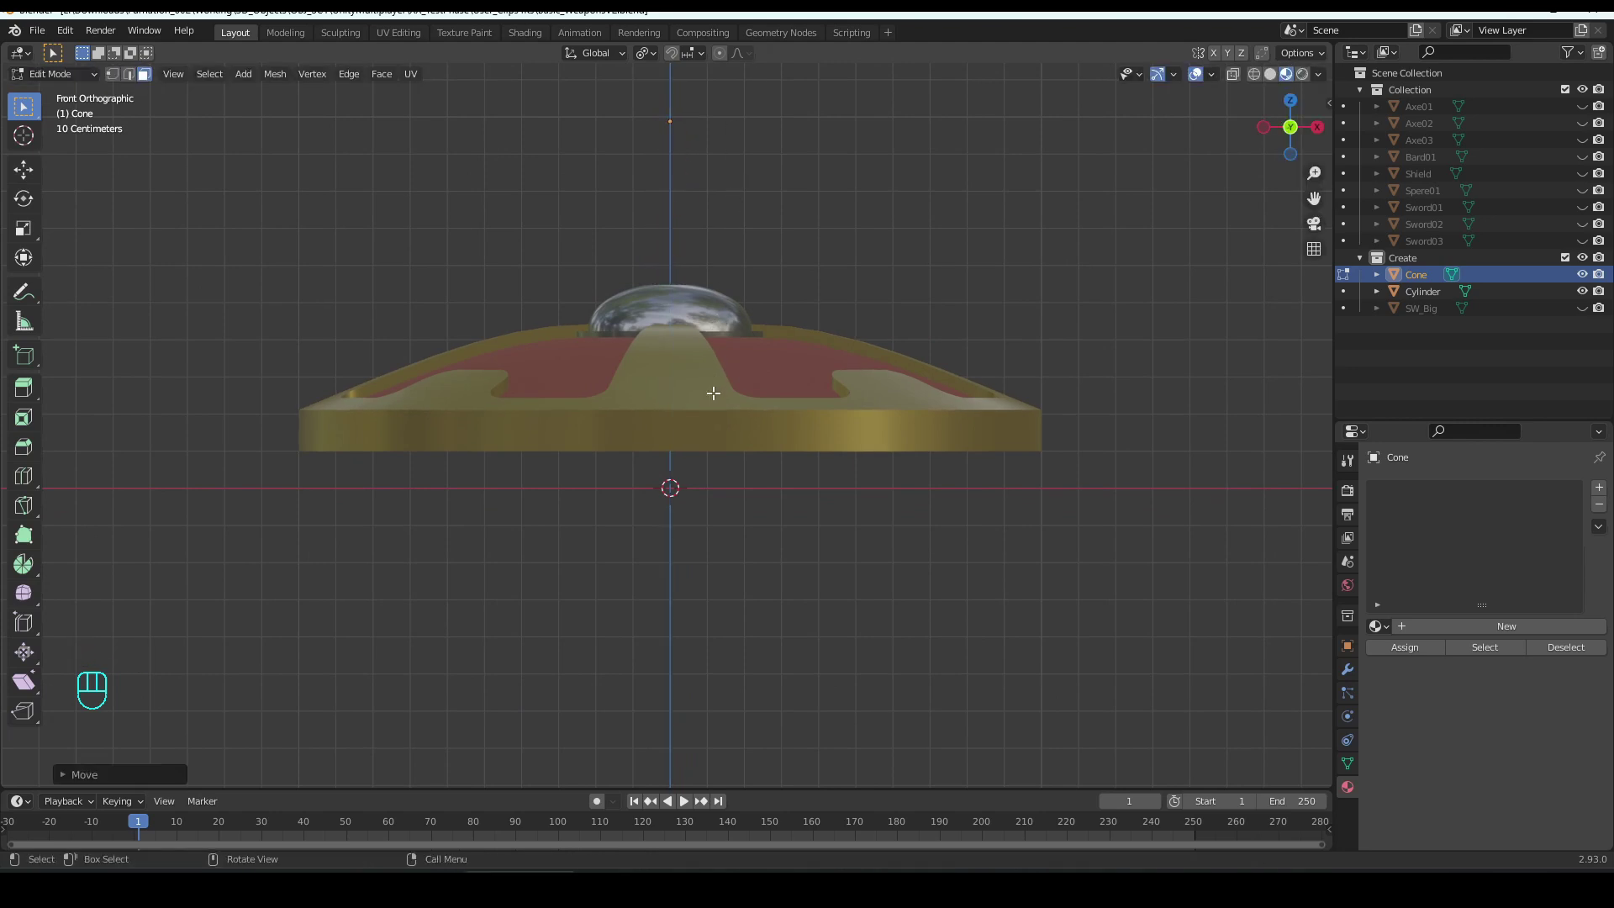
# - In the right view, lower the cone mesh along Z until it sits beside the shield's rim
pyautogui.moveTo(710, 403); pyautogui.dragTo(575, 419, button='middle')
pyautogui.press('KP_3')
pyautogui.scroll(5, 530, 696)
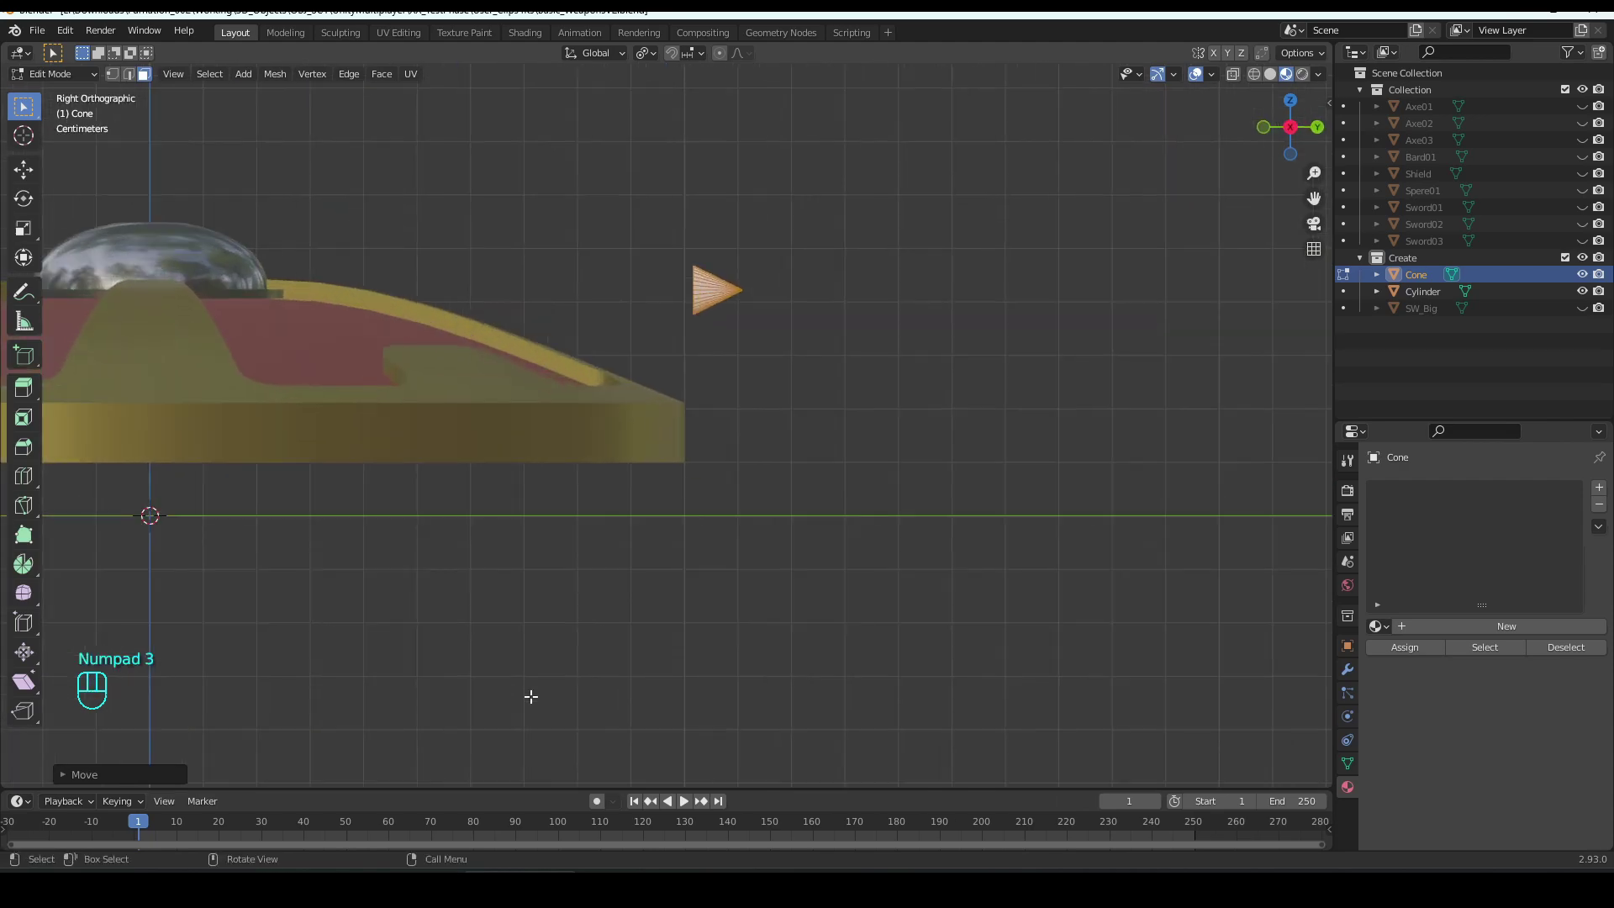
pyautogui.scroll(2, 743, 380)
pyautogui.press('g')
pyautogui.press('z')
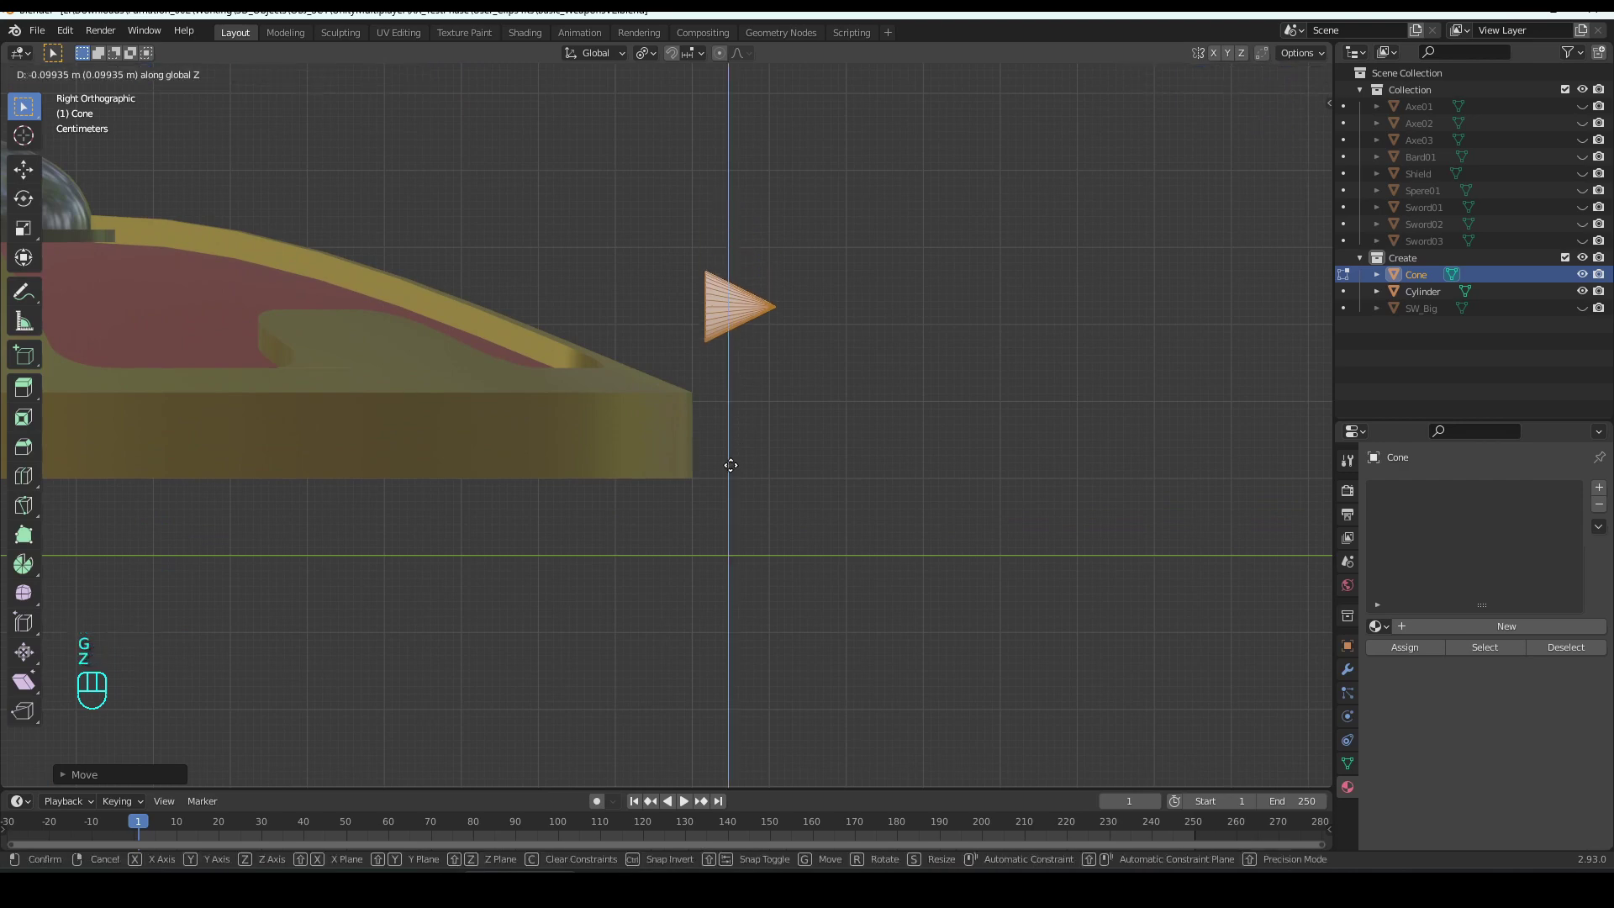
pyautogui.click(711, 529)
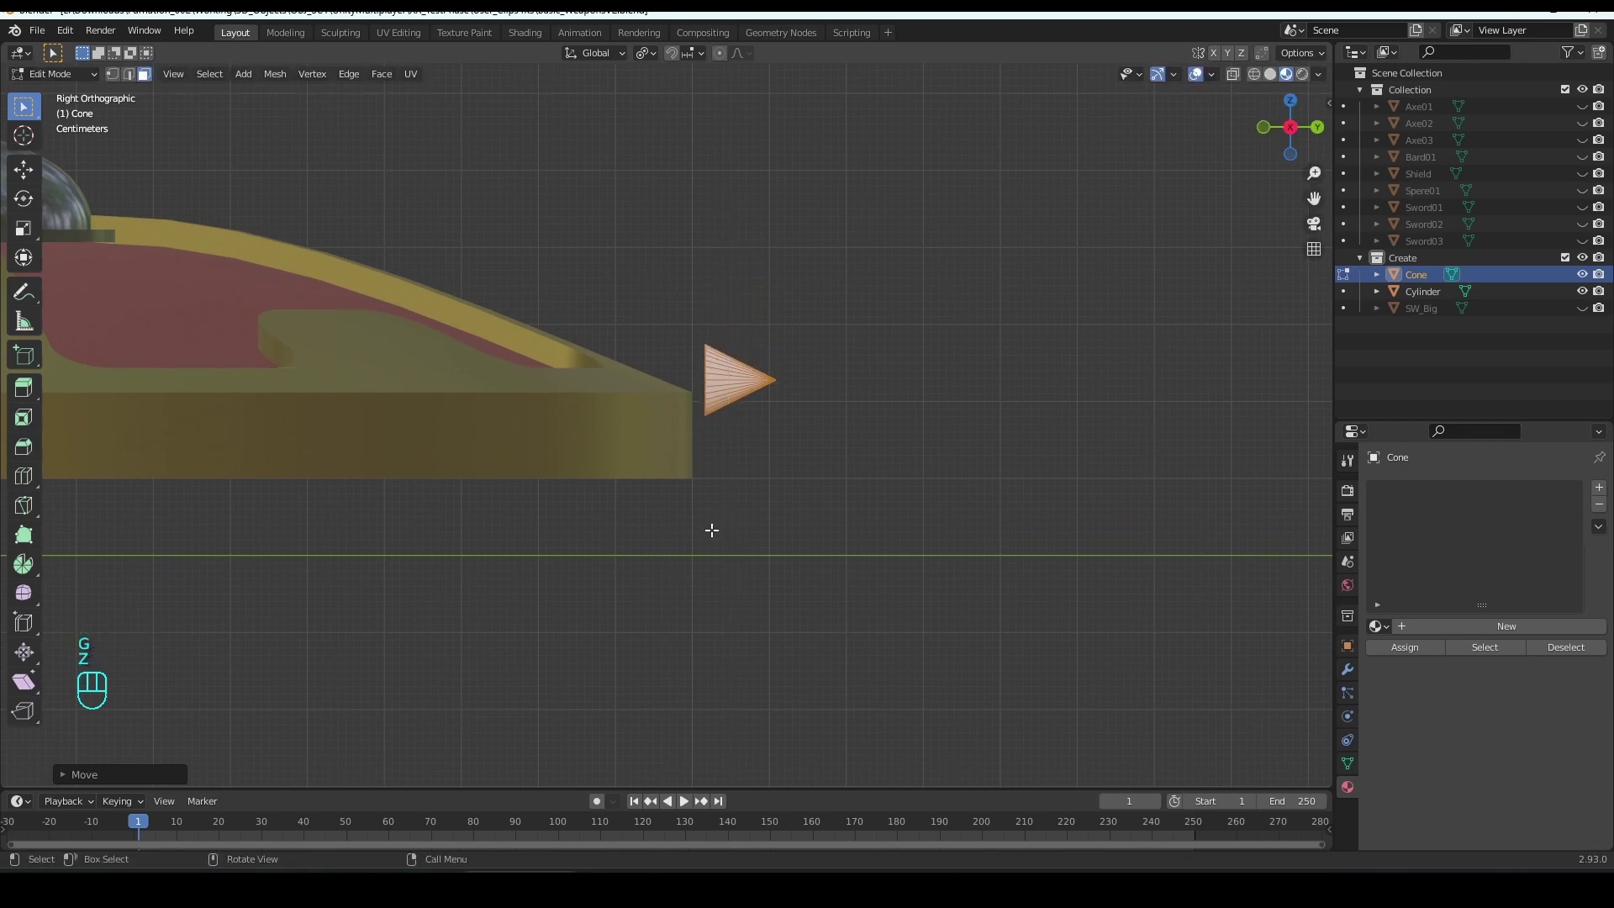
# - Fine-tune the cone's height by moving it down about 0.016 m to line up with the rim's upper edge
pyautogui.scroll(1, 731, 496)
pyautogui.scroll(1, 752, 460)
pyautogui.press('g')
pyautogui.press('z')
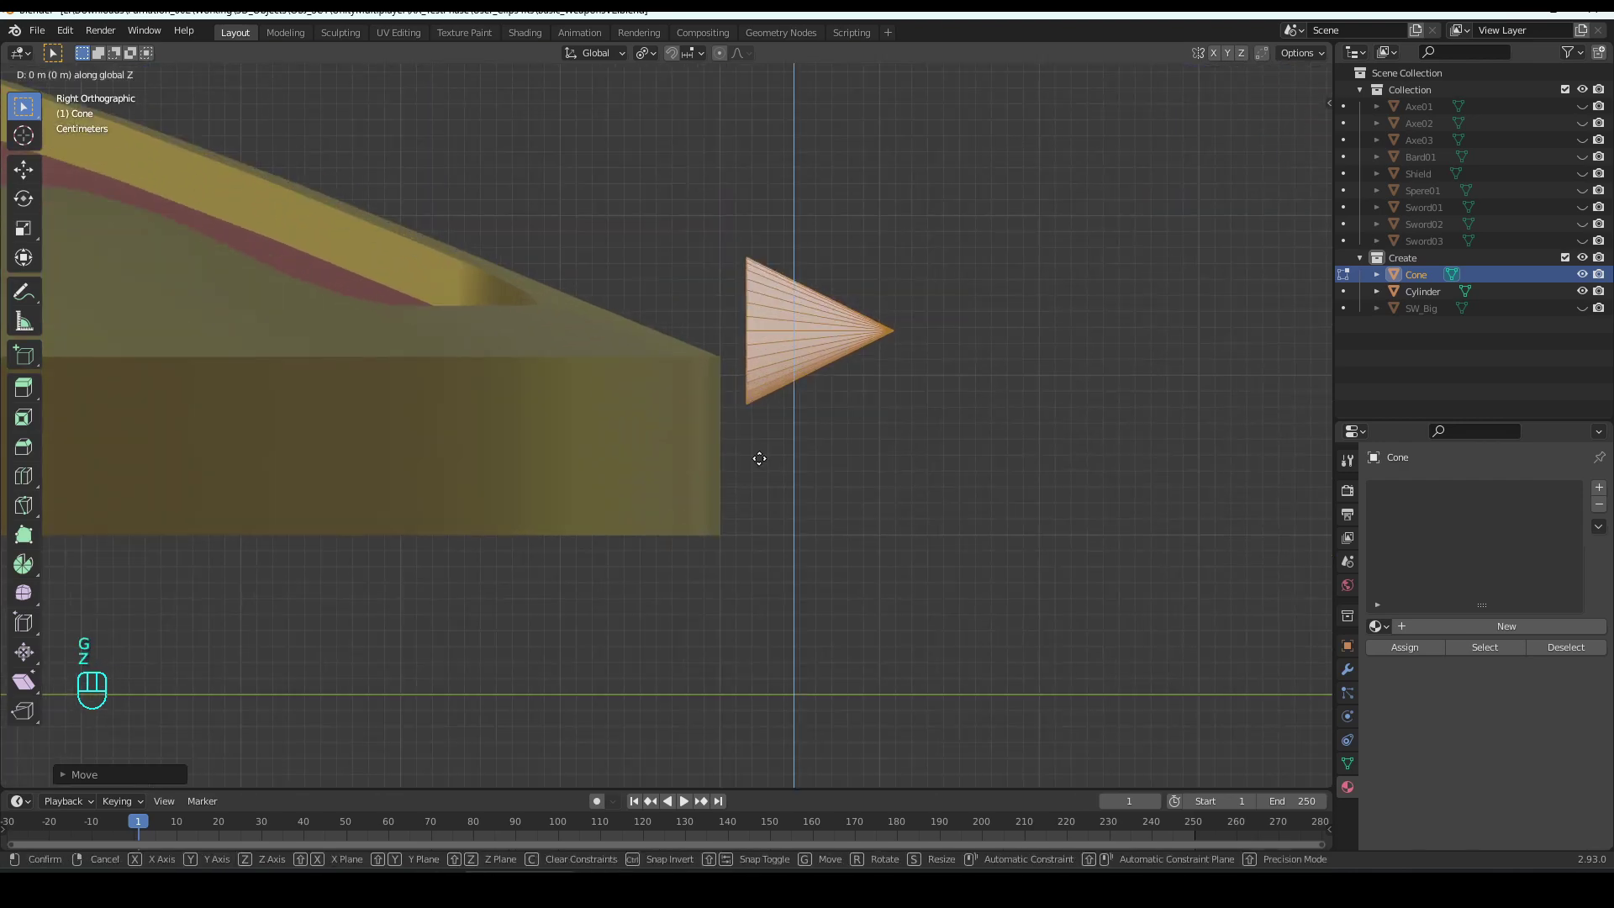
pyautogui.press('shift')
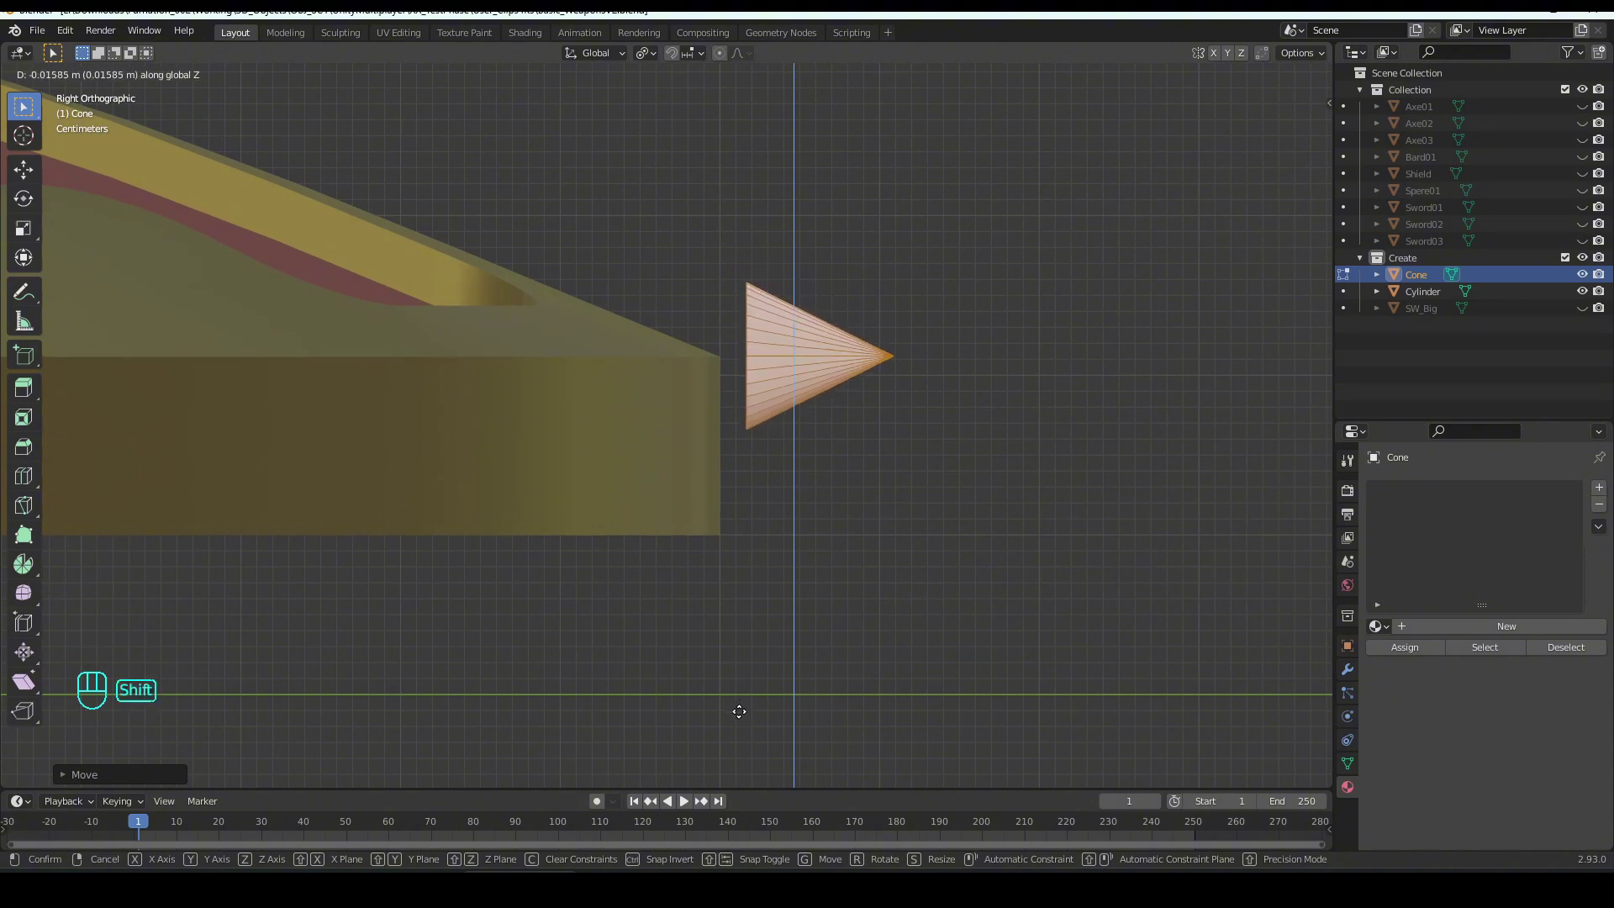
pyautogui.click(739, 711)
# - Select only the cone's flat base face and extrude it inward so the spike's shaft runs into the shield
pyautogui.moveTo(728, 602); pyautogui.dragTo(746, 638, button='middle')
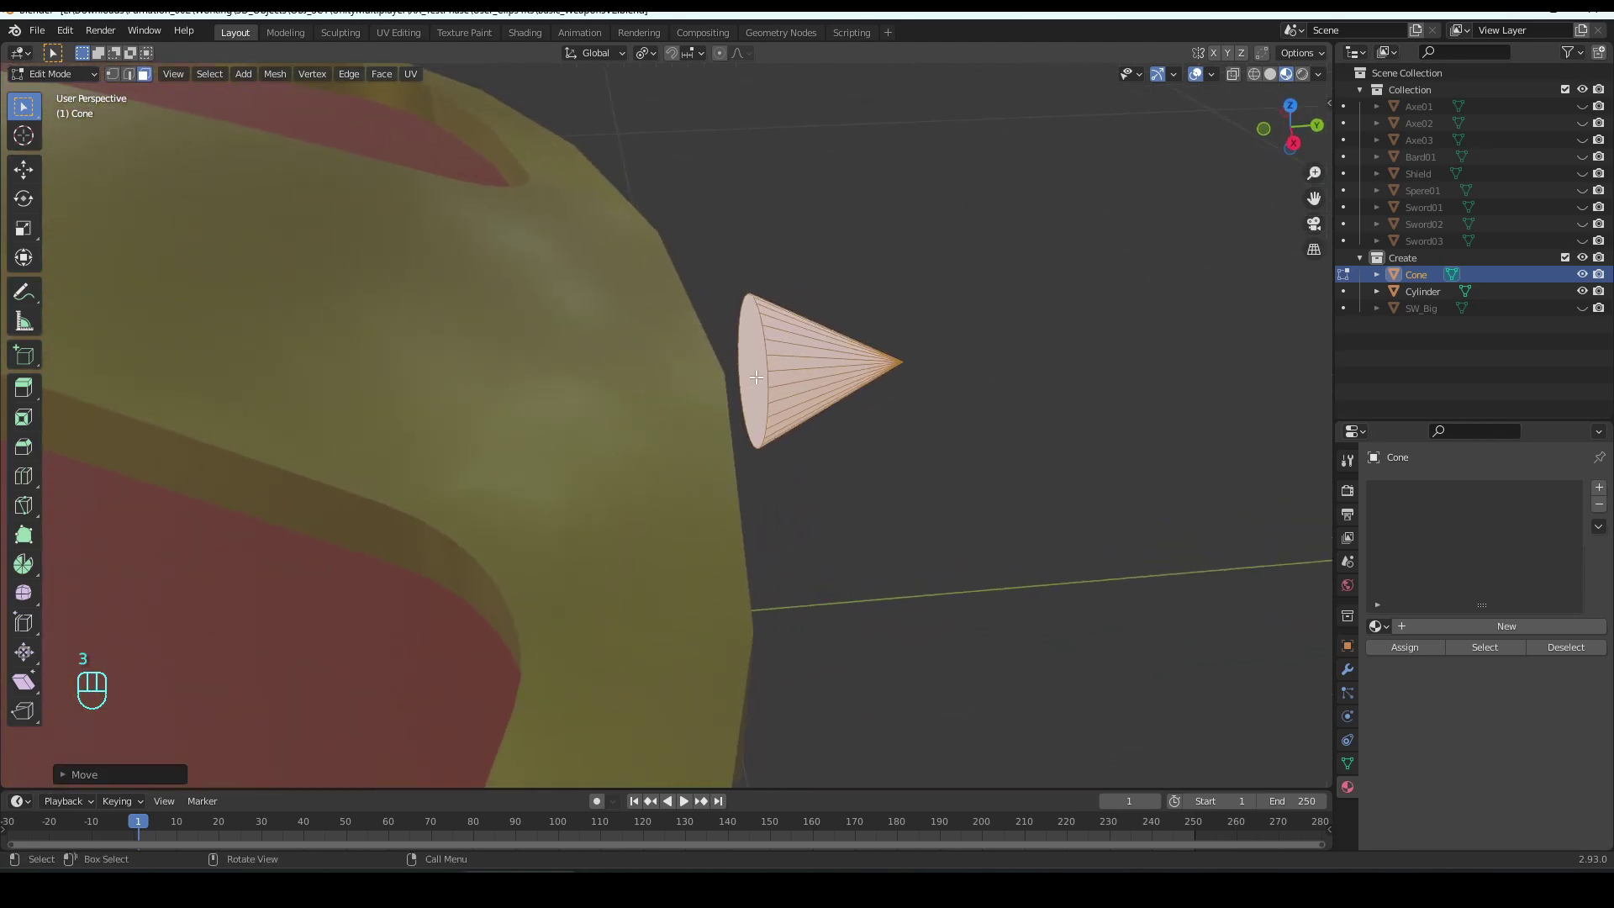
pyautogui.hotkey('alt', 'a')
pyautogui.press('e')
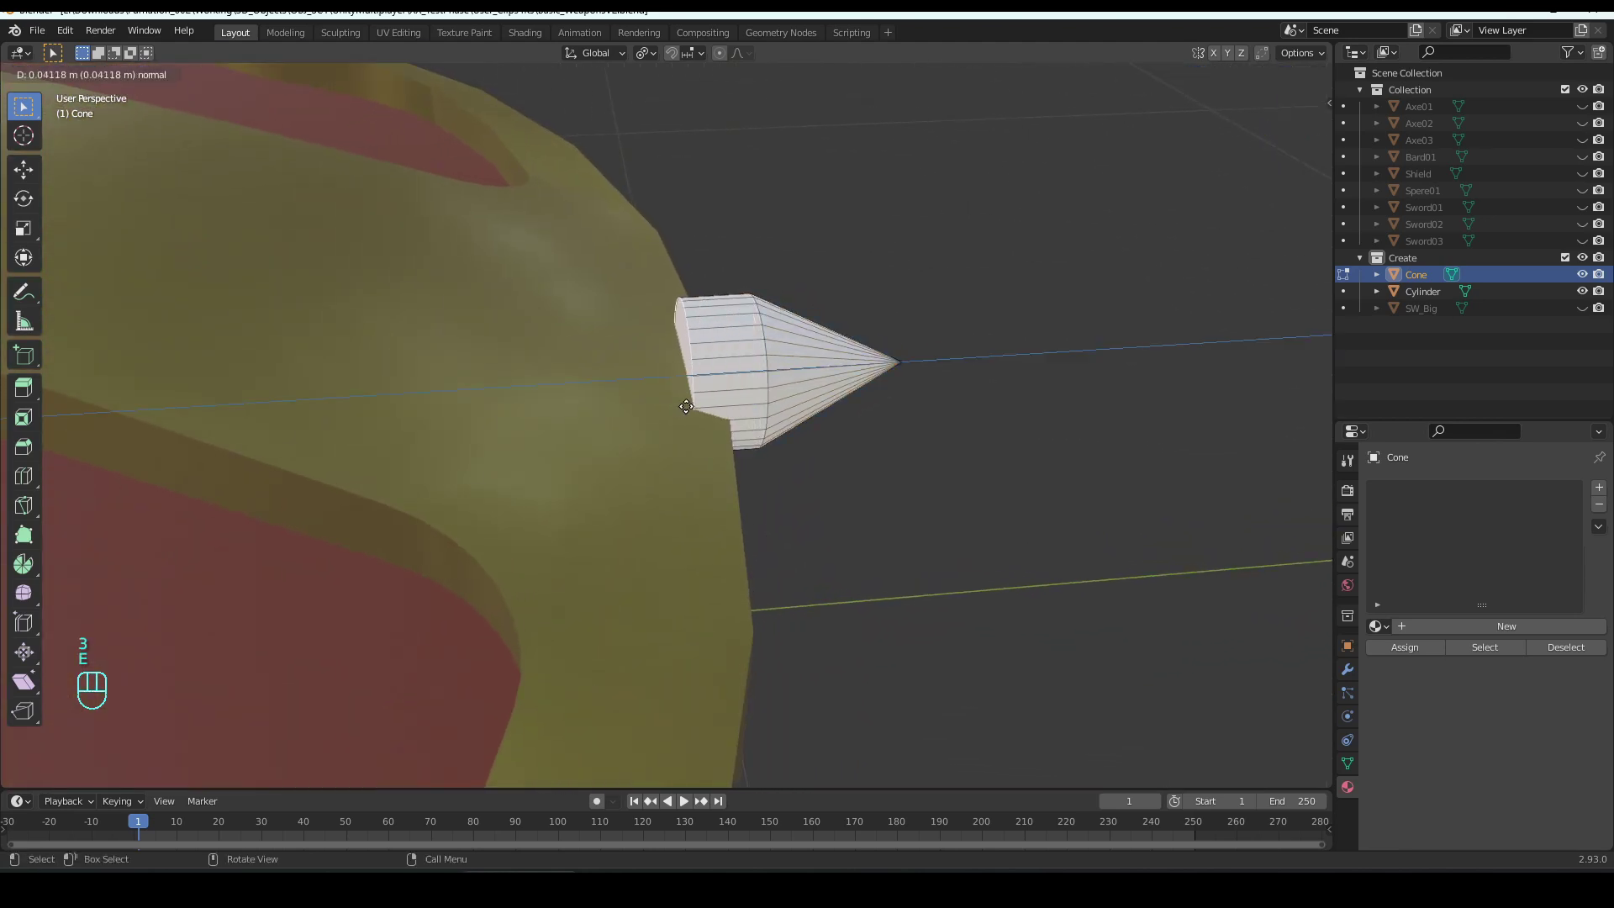
pyautogui.click(525, 430)
# - Examine how the extruded spike sits in the rim from perspective, front and top views
pyautogui.scroll(-5, 526, 432)
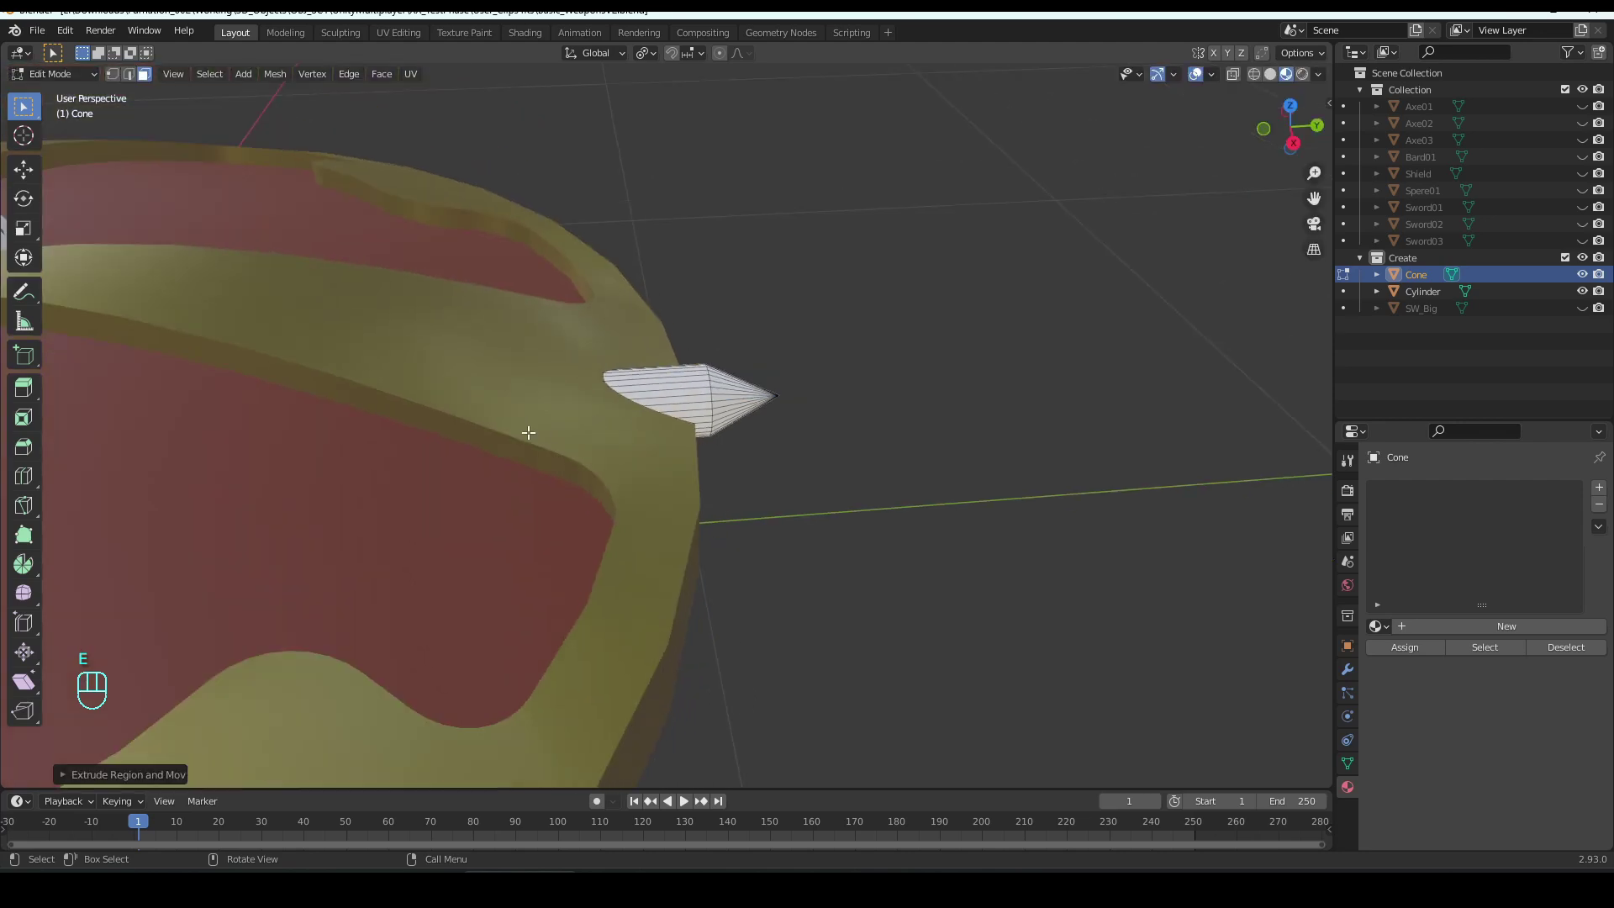
pyautogui.moveTo(526, 432); pyautogui.dragTo(728, 562, button='middle')
pyautogui.scroll(6, 728, 562)
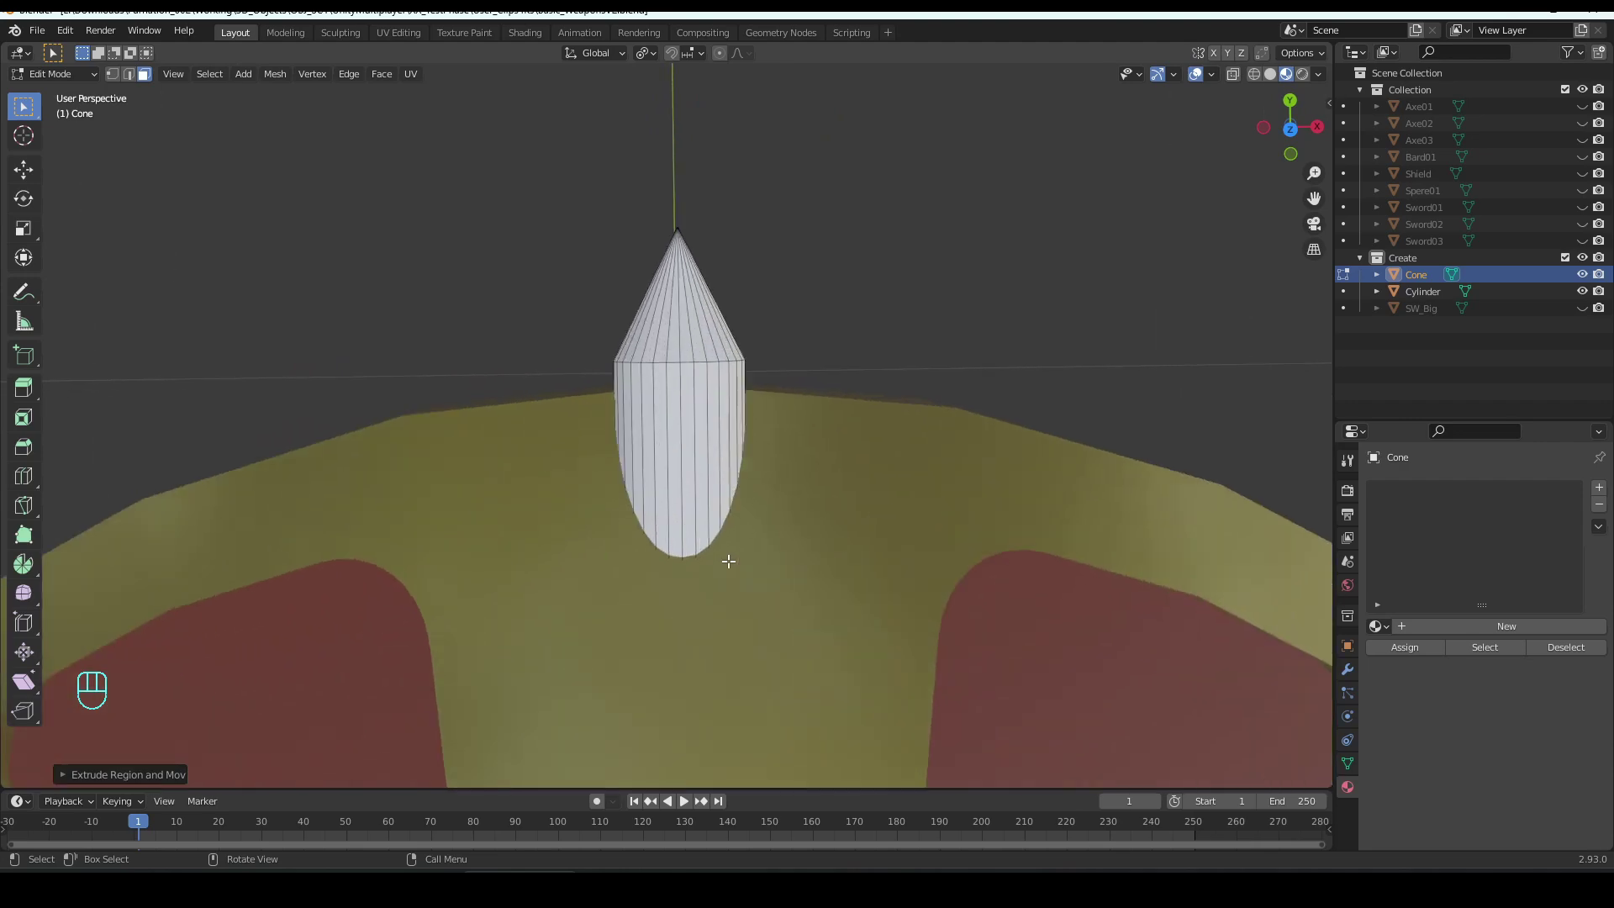
pyautogui.press('KP_1')
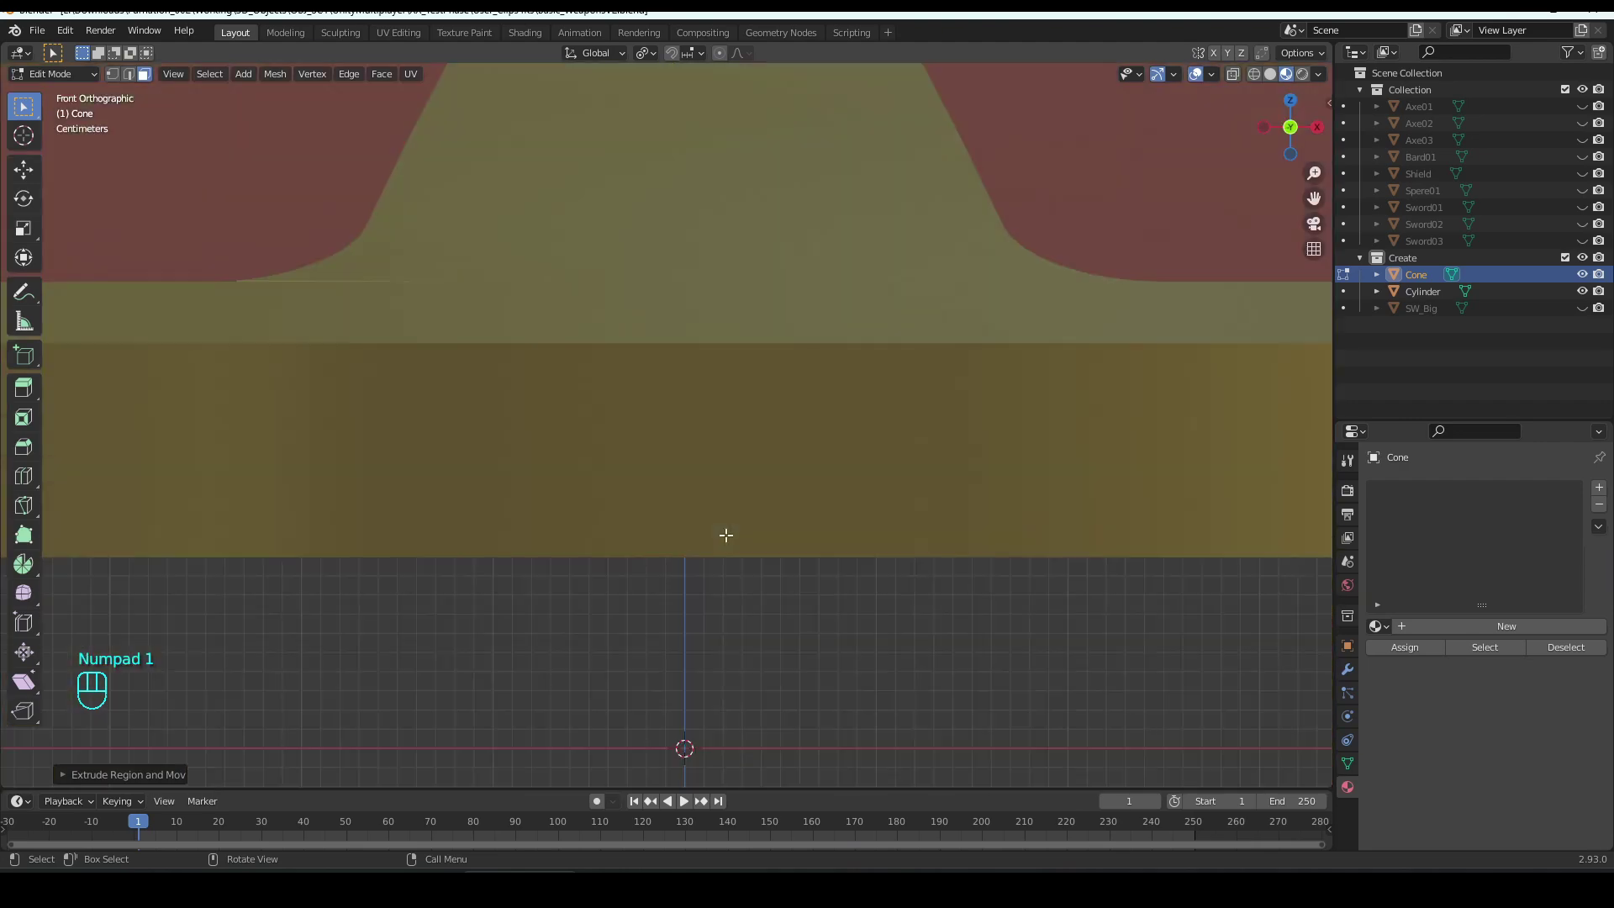
pyautogui.scroll(-8, 937, 521)
pyautogui.press('KP_7')
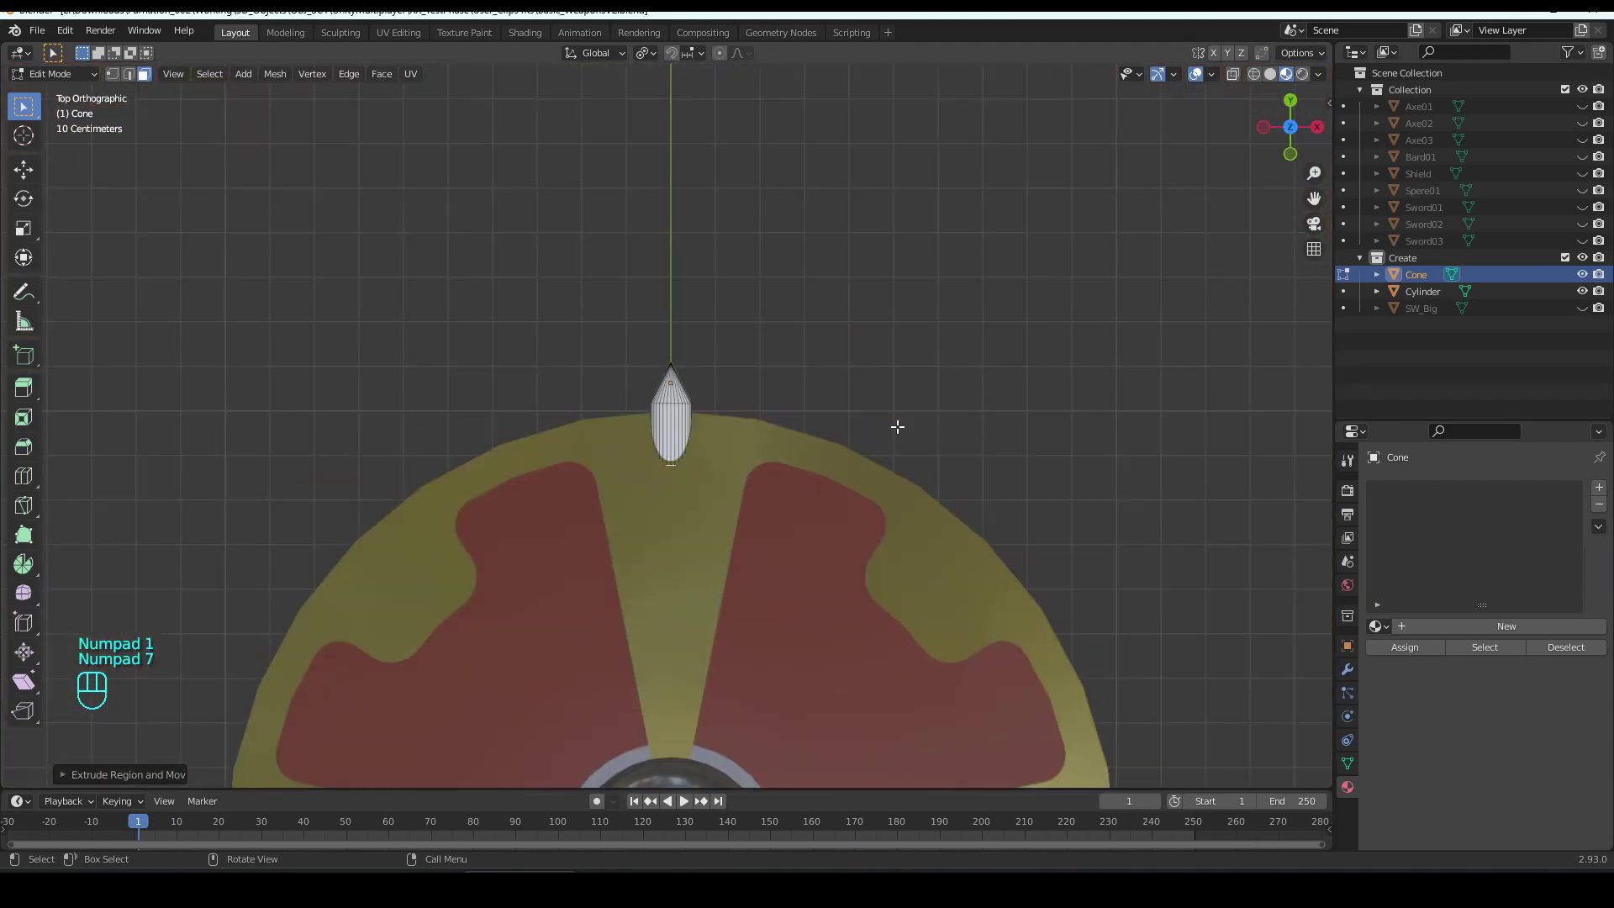
pyautogui.scroll(-4, 843, 468)
pyautogui.scroll(6, 774, 532)
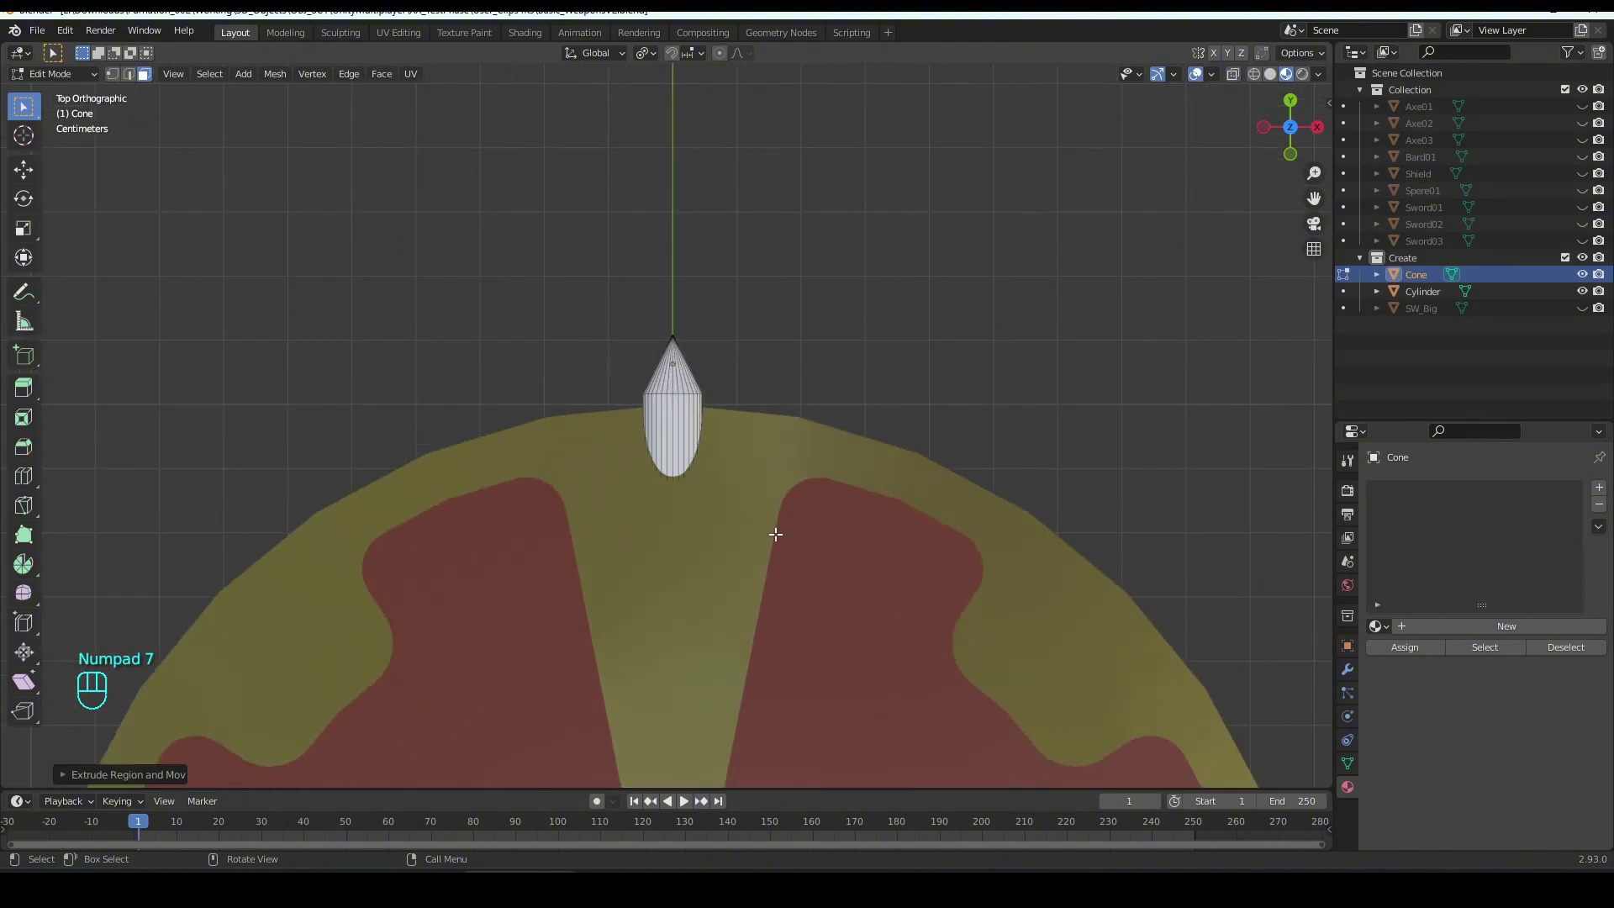
pyautogui.scroll(3, 774, 533)
pyautogui.scroll(-4, 775, 533)
# - Return to Object Mode and apply all transforms to the cone
pyautogui.press('Tab')
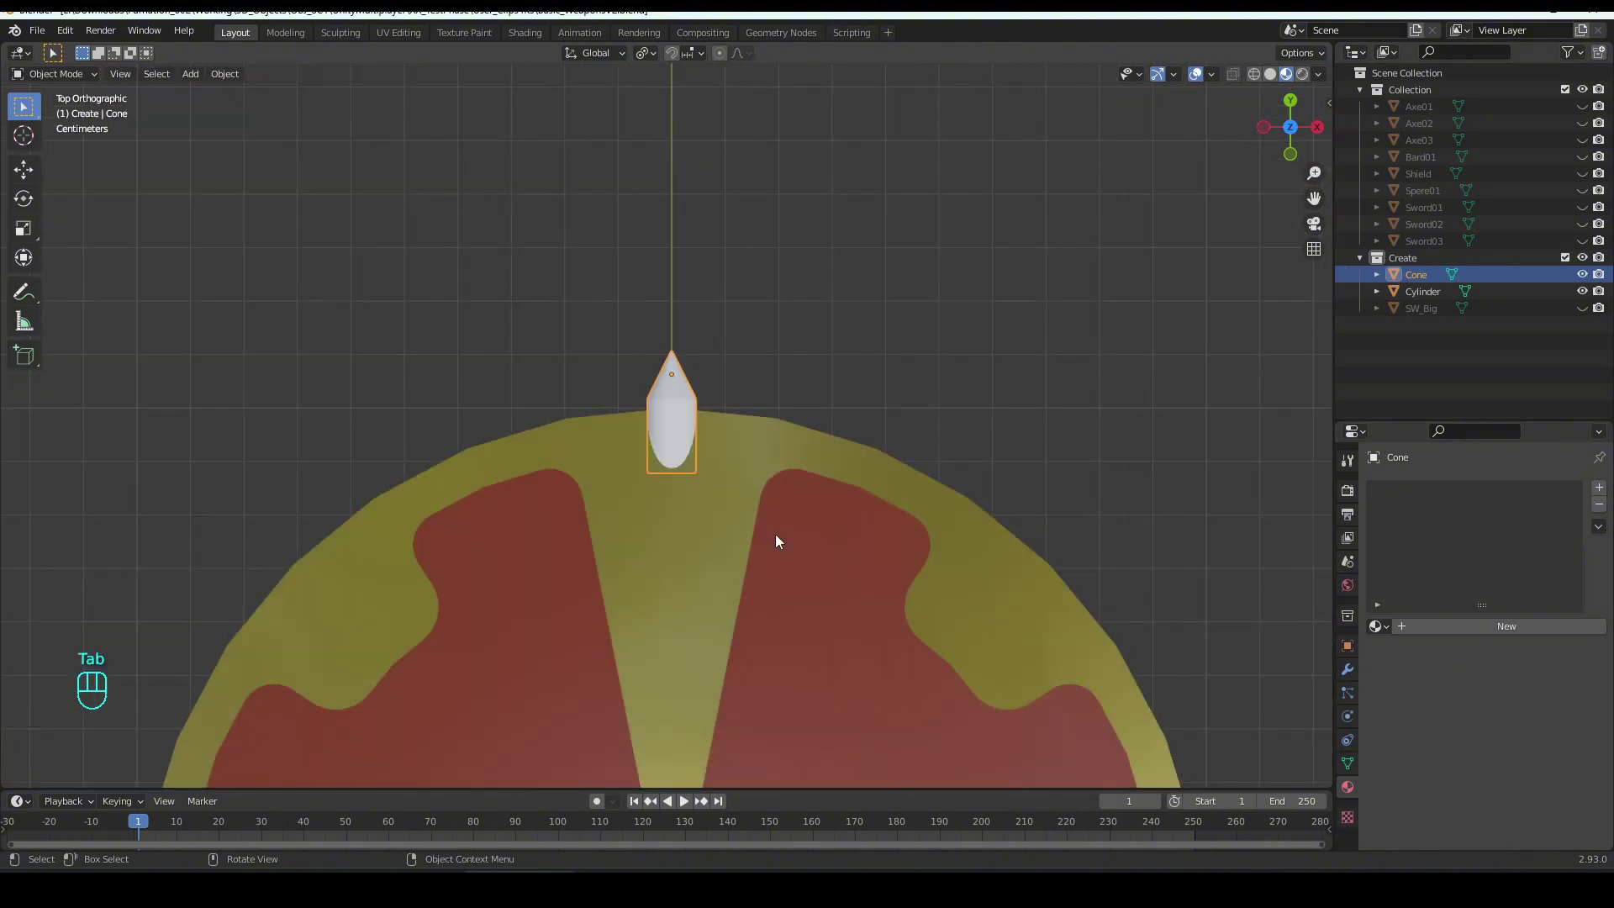
pyautogui.hotkey('ctrl', 'a')
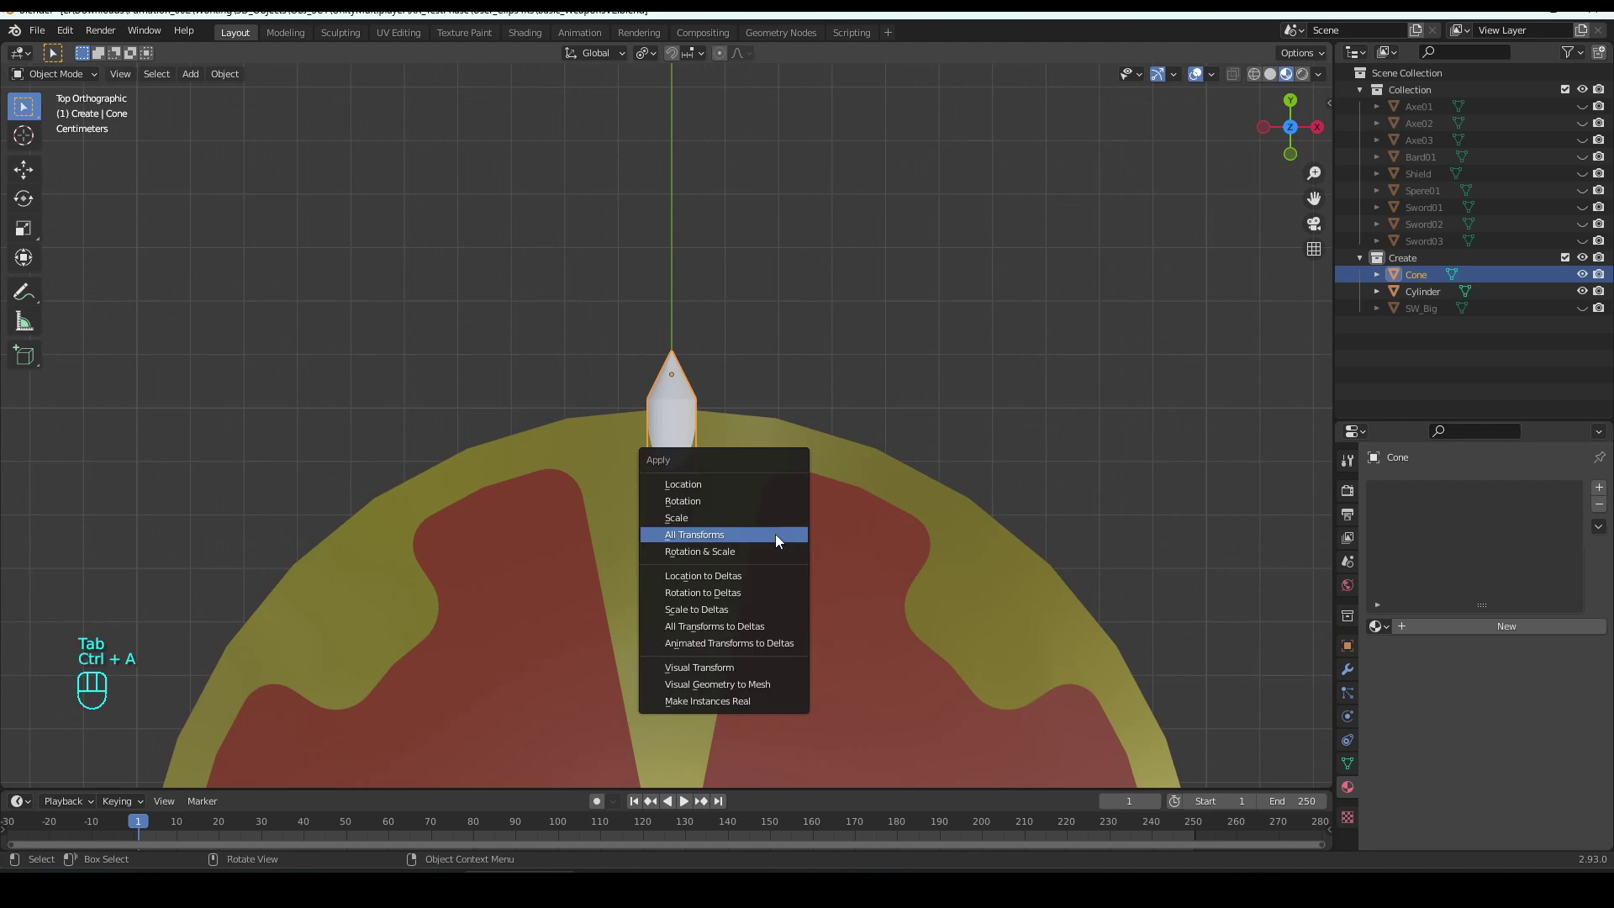
pyautogui.click(775, 533)
# - Assign the existing SW_GripMetalB material to the spike
pyautogui.scroll(5, 684, 487)
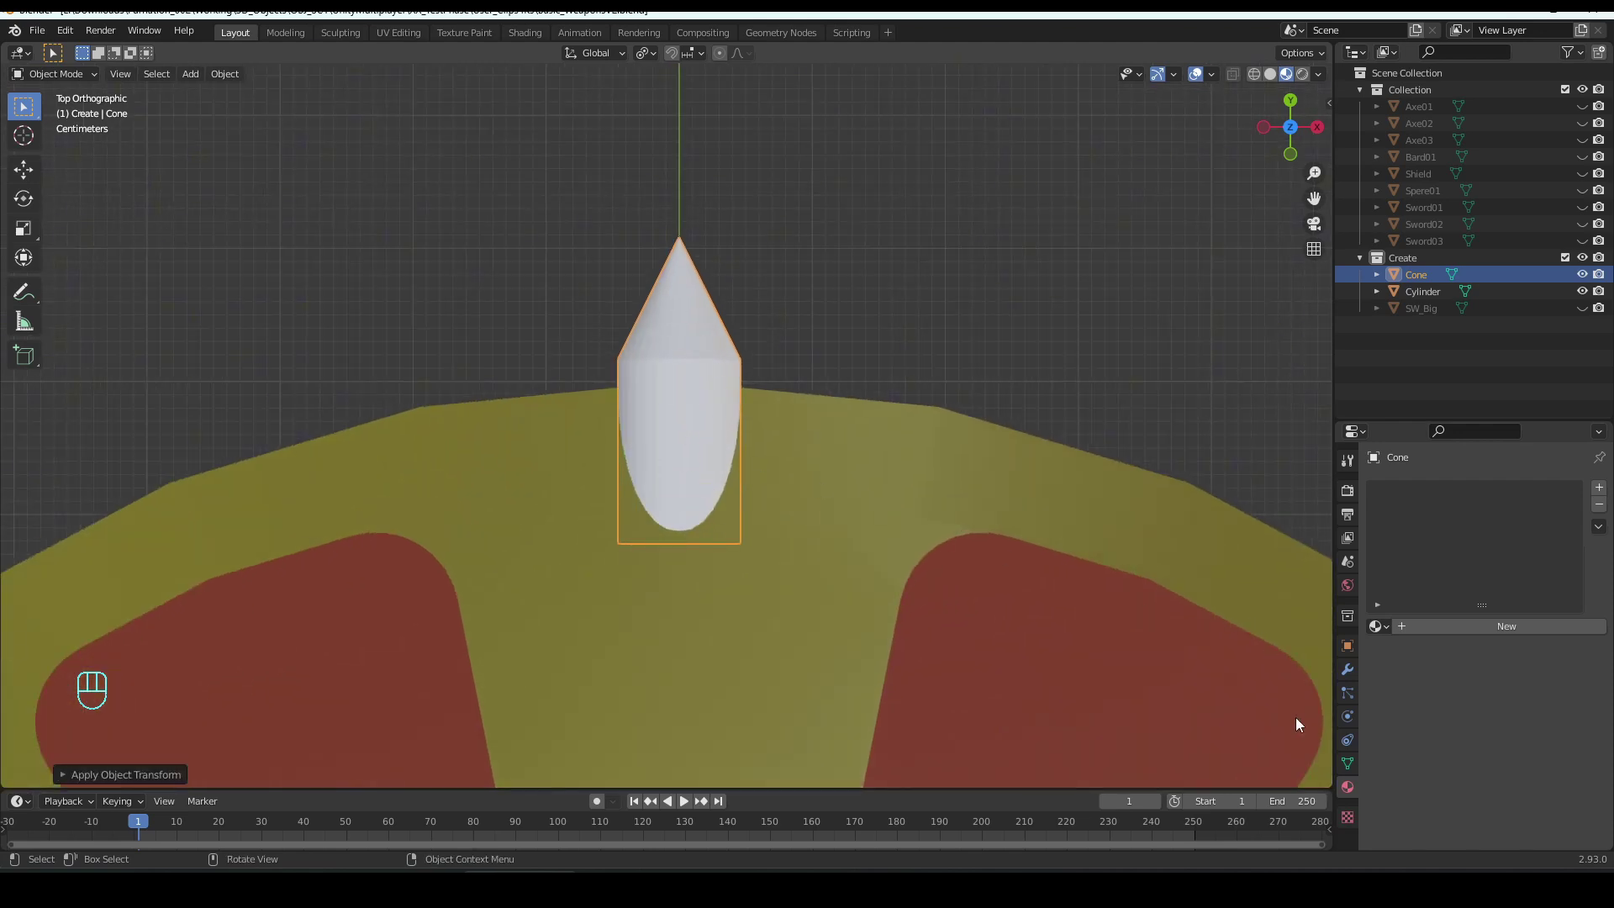
pyautogui.click(1387, 623)
pyautogui.click(1392, 733)
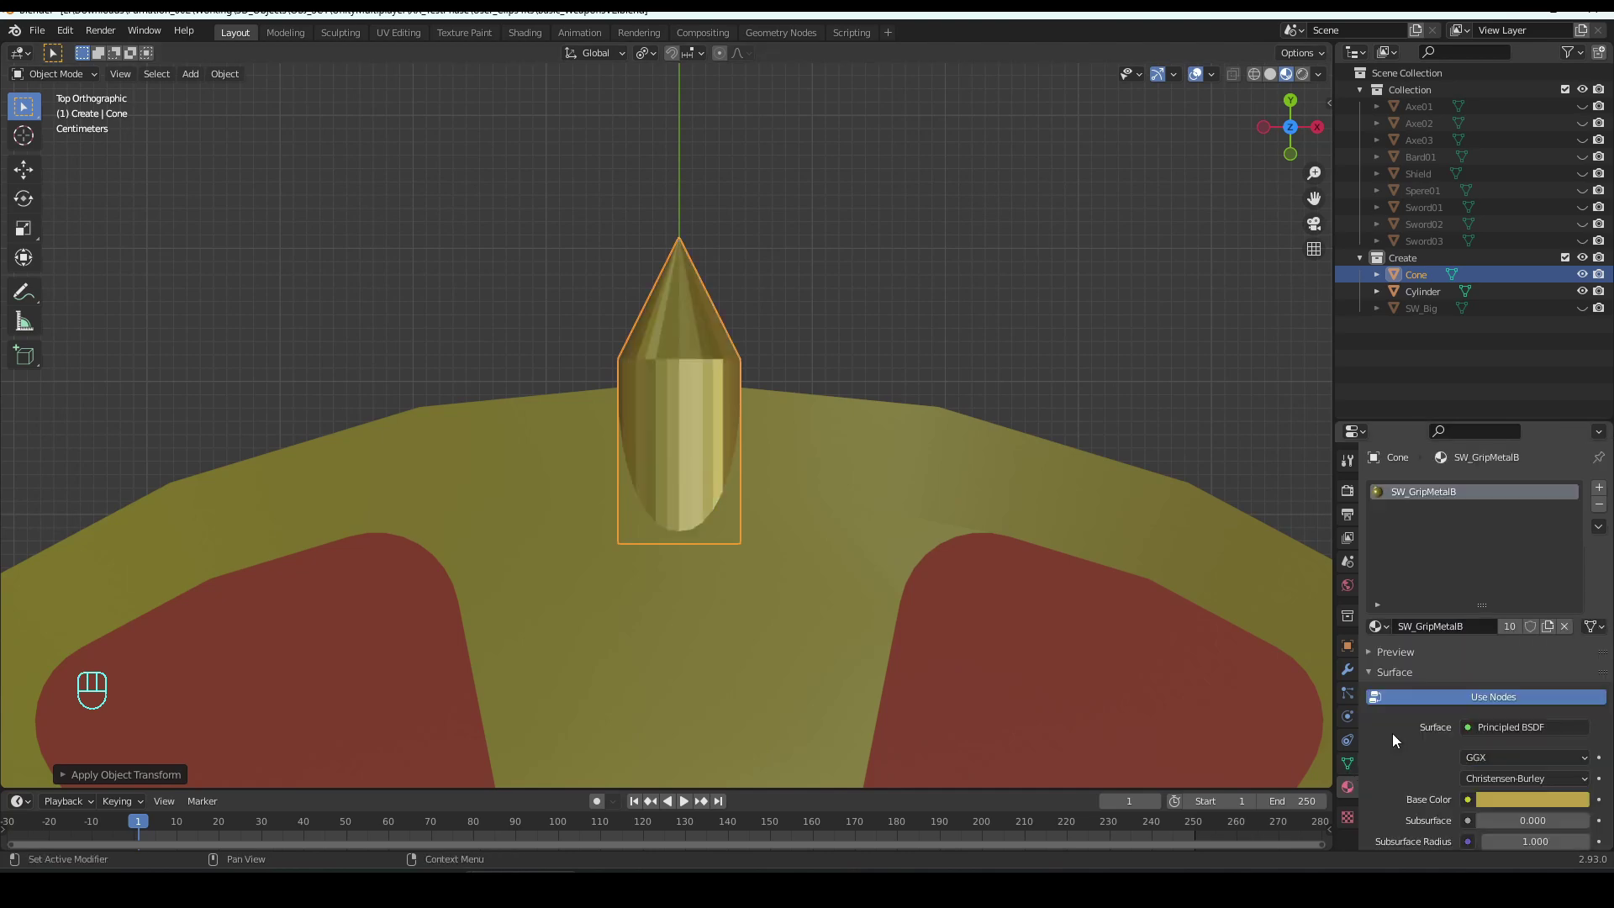
# - Select the spike in Object Mode and apply all of its transforms again
pyautogui.scroll(-8, 913, 548)
pyautogui.press('Tab')
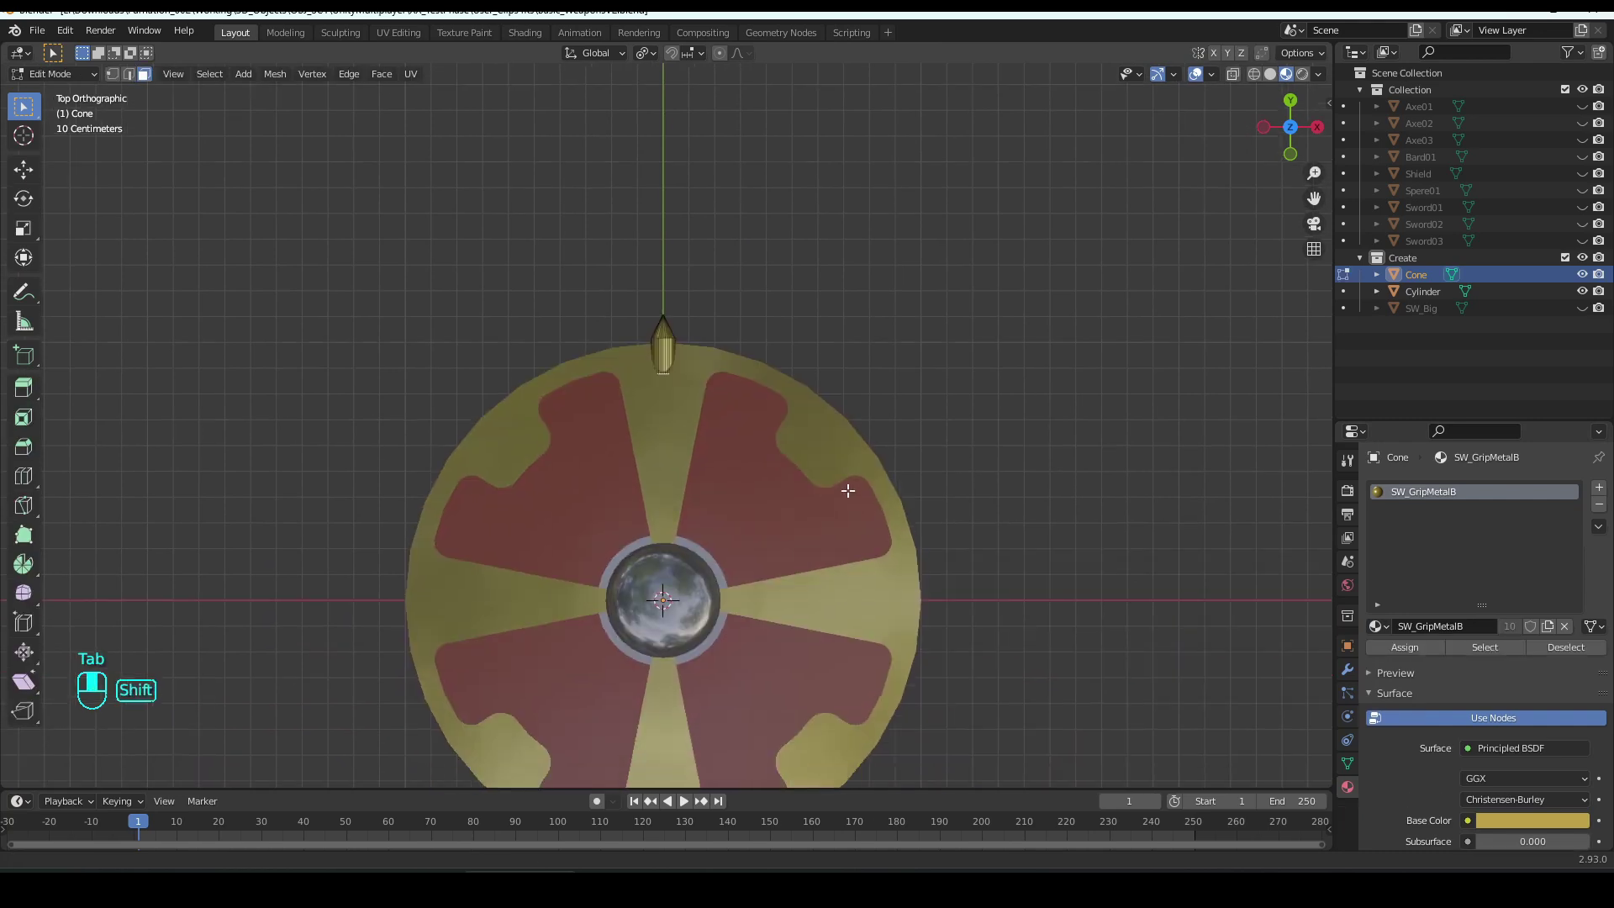
pyautogui.keyDown('shift'); pyautogui.moveTo(847, 491); pyautogui.dragTo(844, 410, button='middle'); pyautogui.keyUp('shift')
pyautogui.press('Tab')
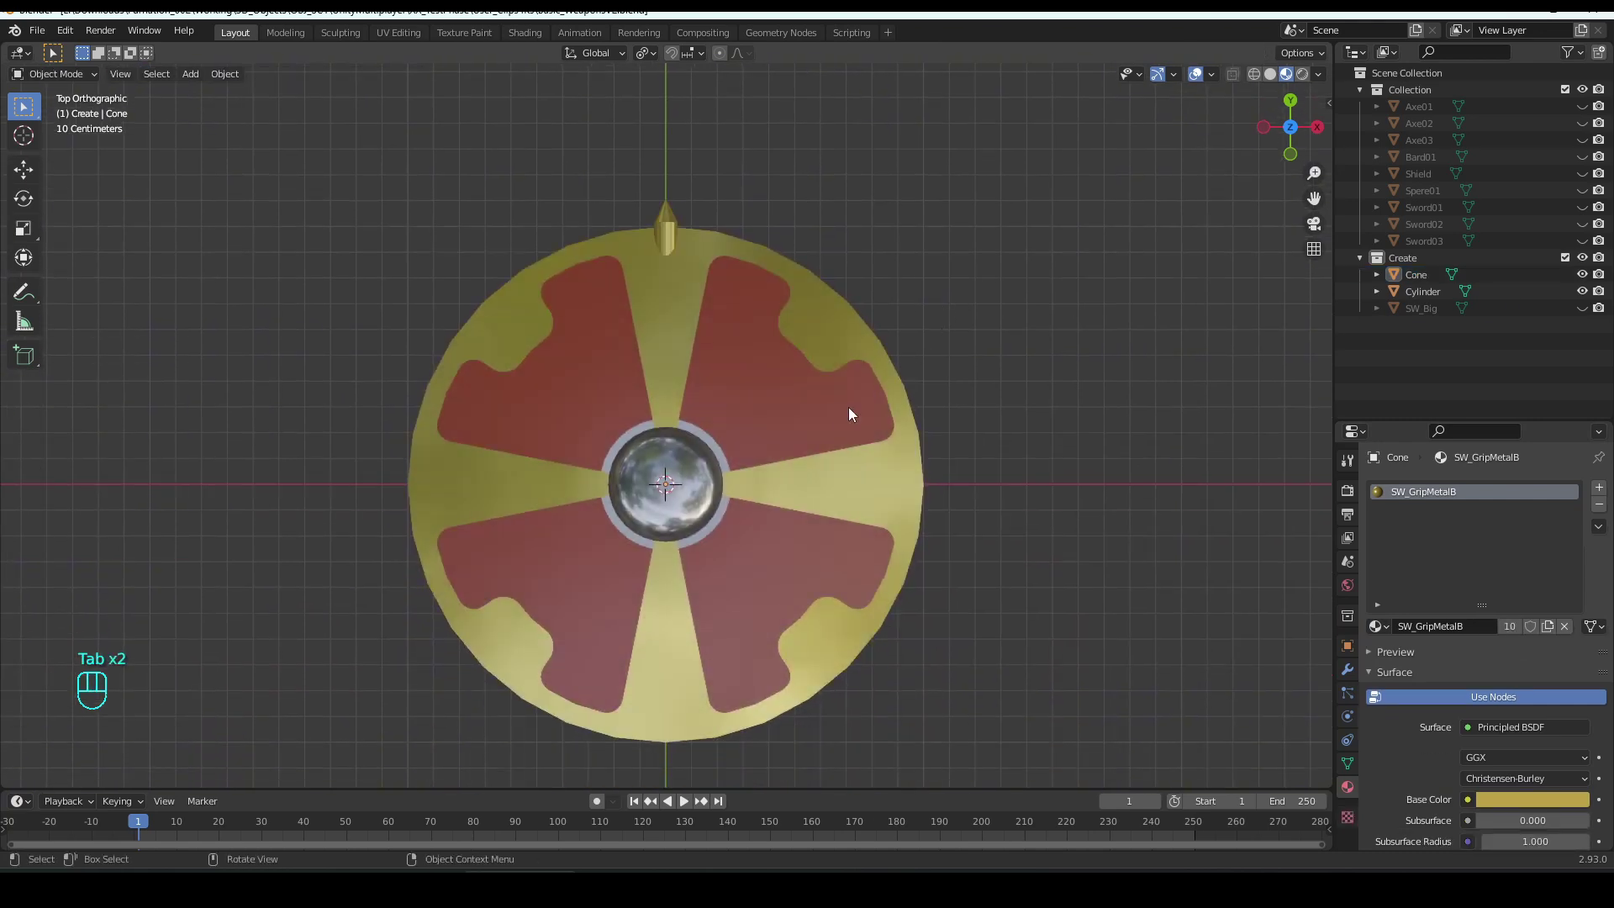
pyautogui.click(669, 225)
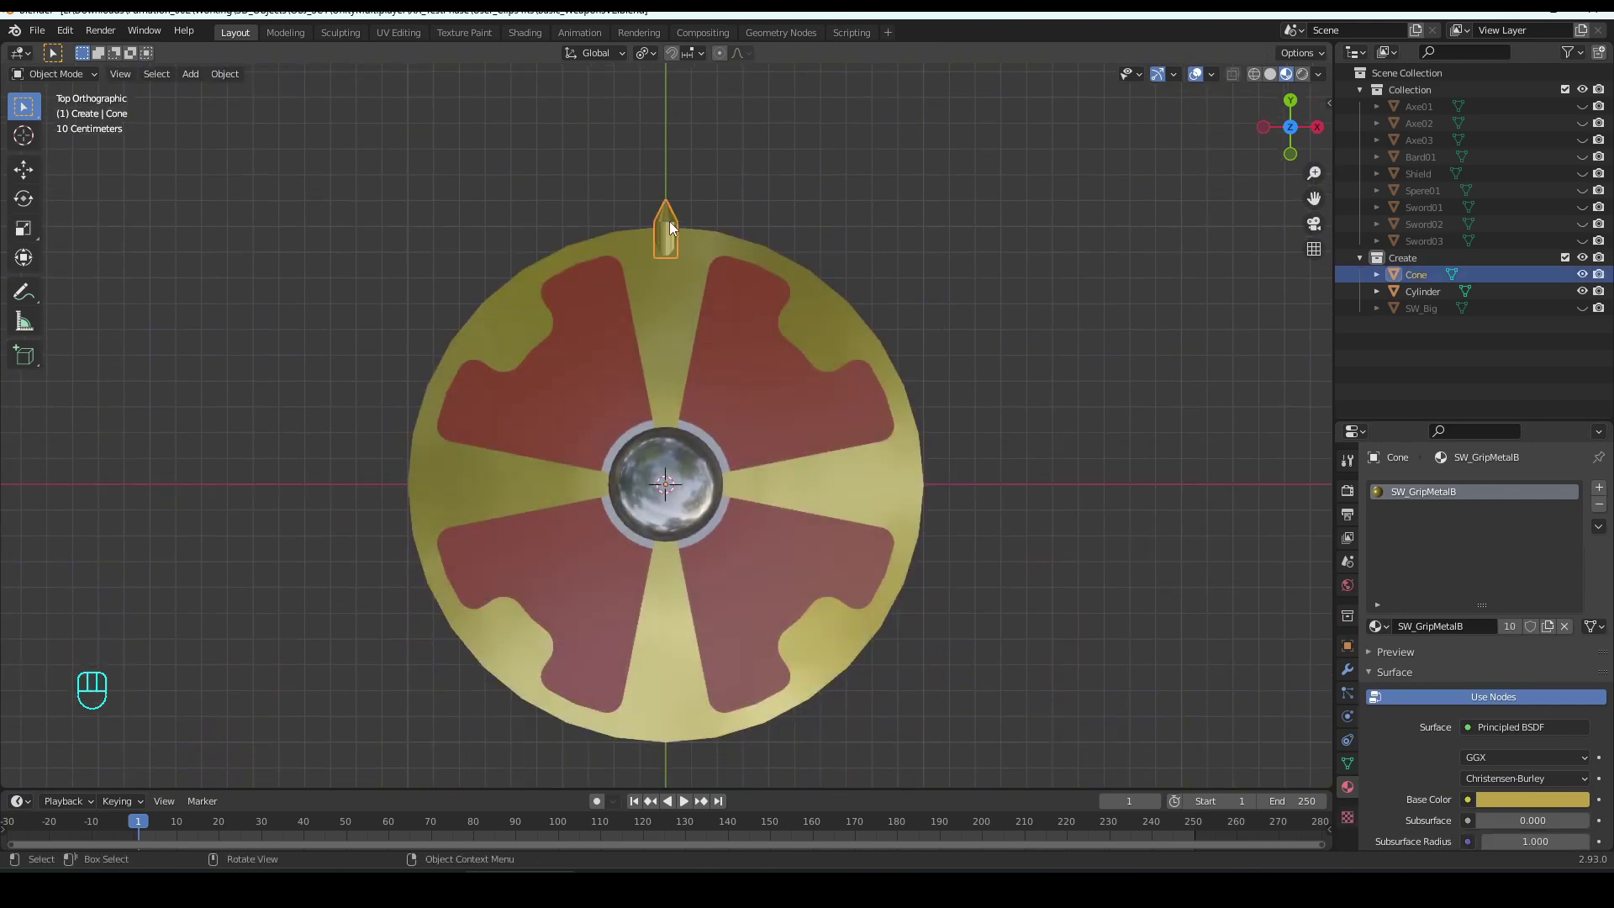
pyautogui.hotkey('ctrl', 'a')
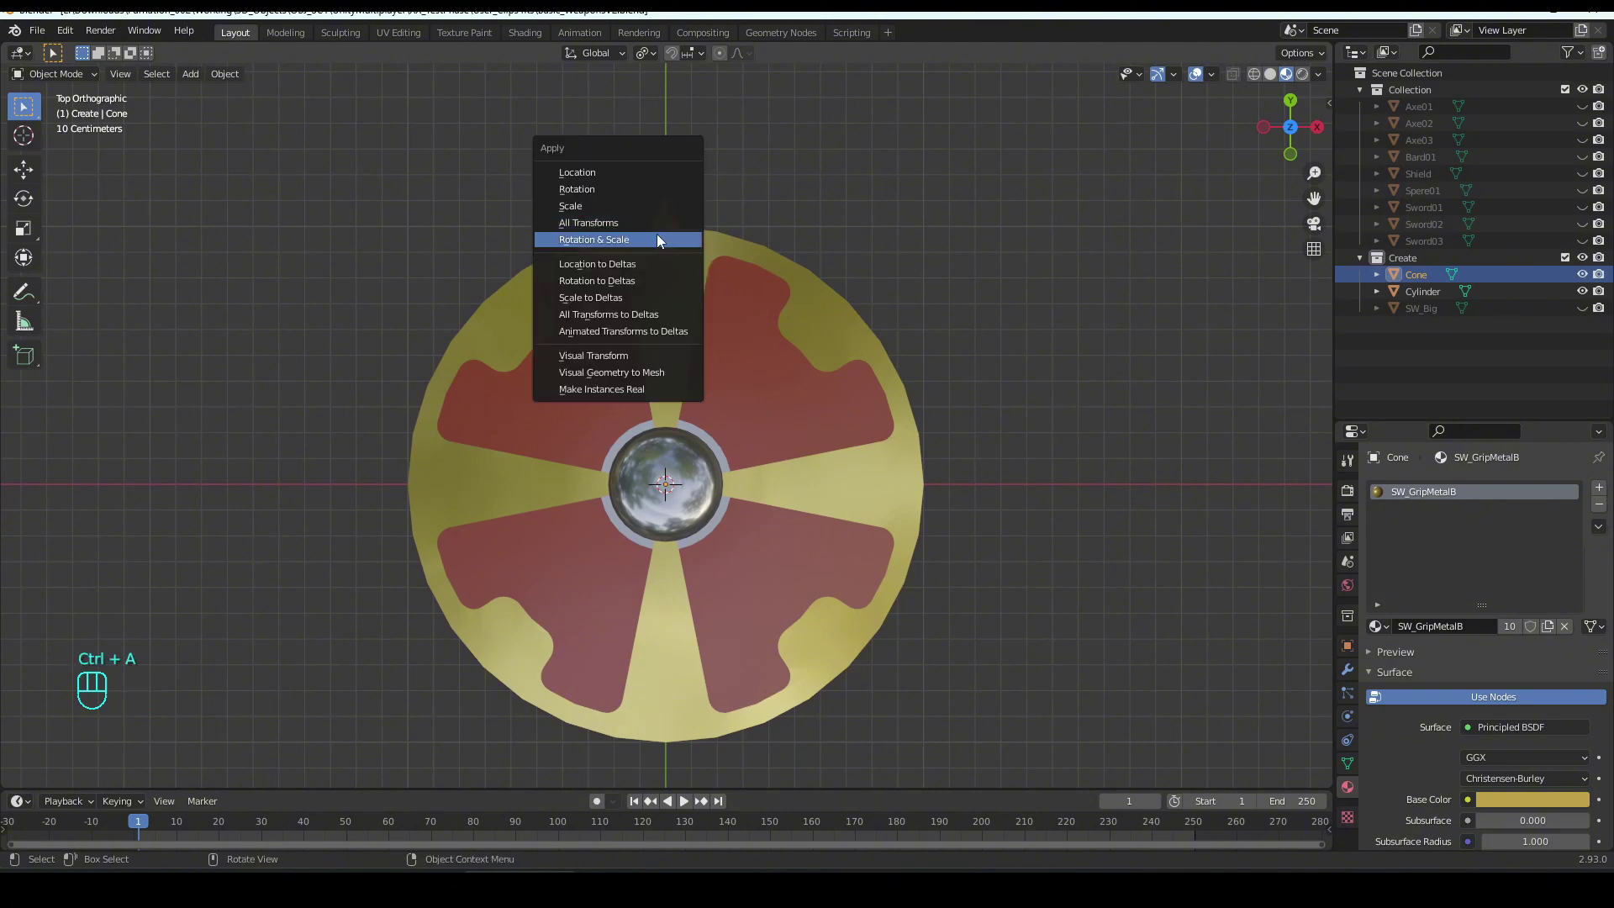
pyautogui.click(658, 223)
# - Mirror the spike to the opposite side of the rim with a Mirror modifier on the Y axis only, and apply the modifier
pyautogui.scroll(-1, 666, 254)
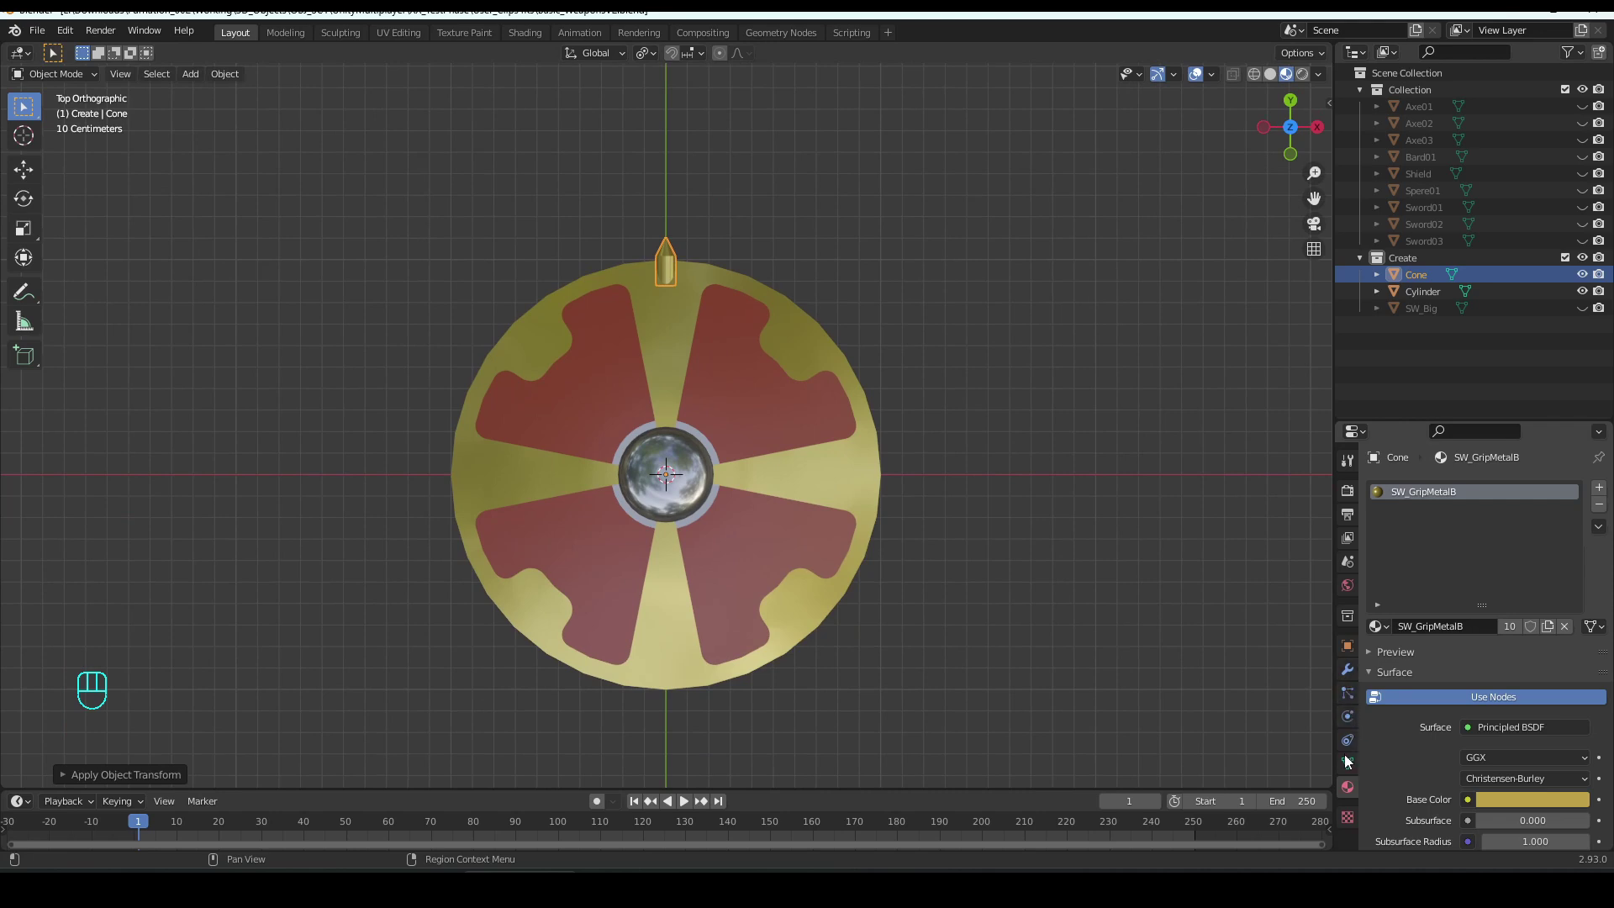
pyautogui.click(1346, 670)
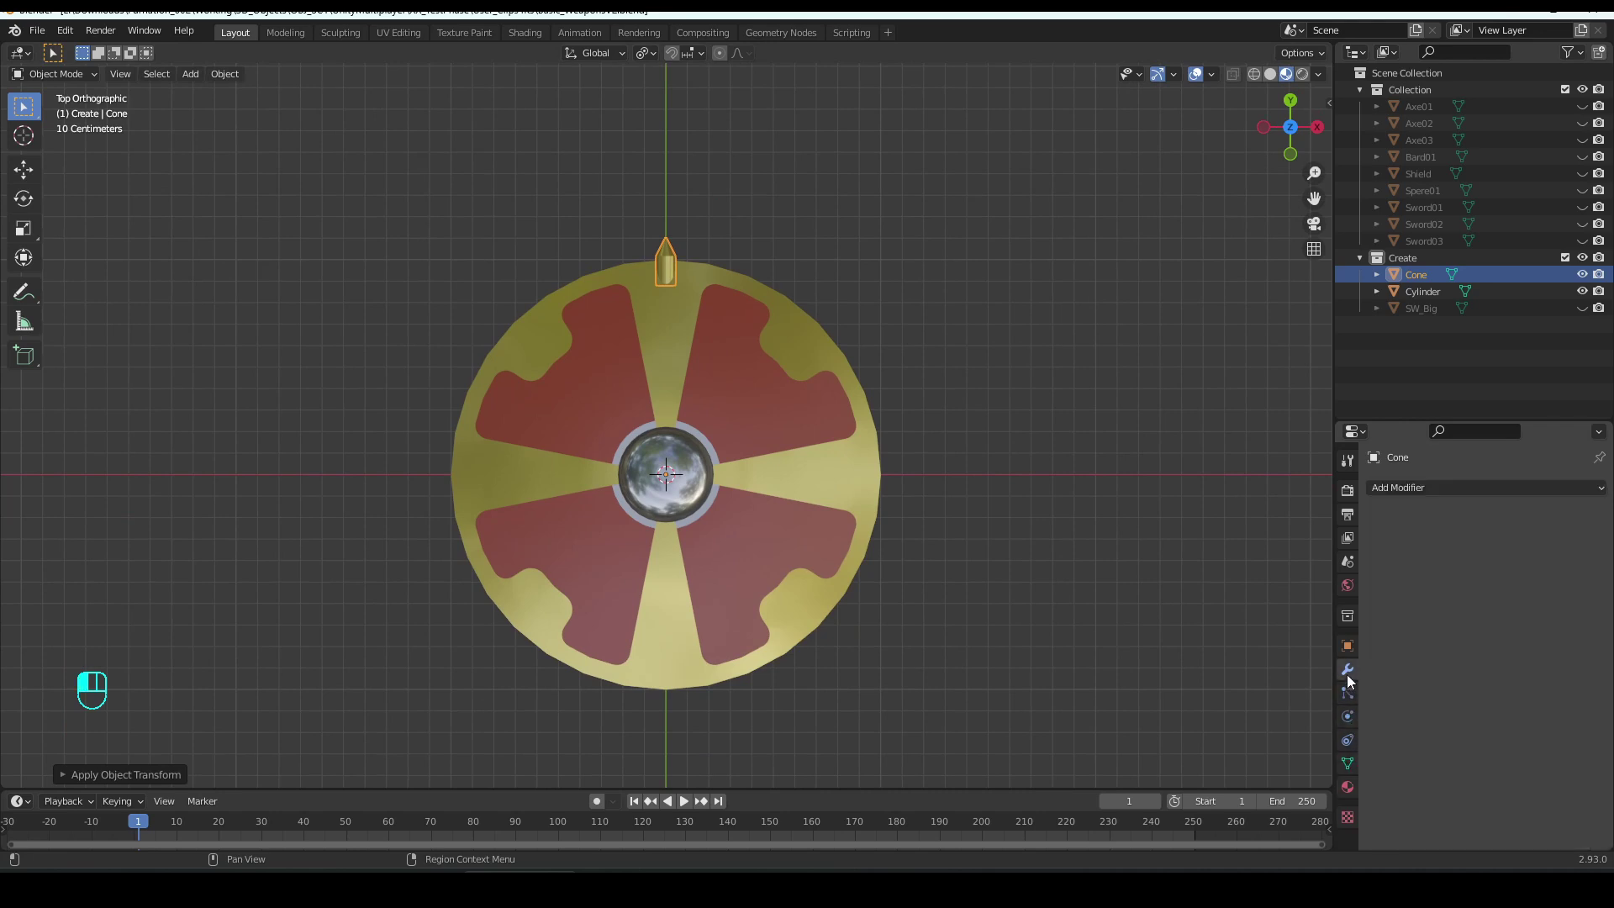
pyautogui.click(1413, 488)
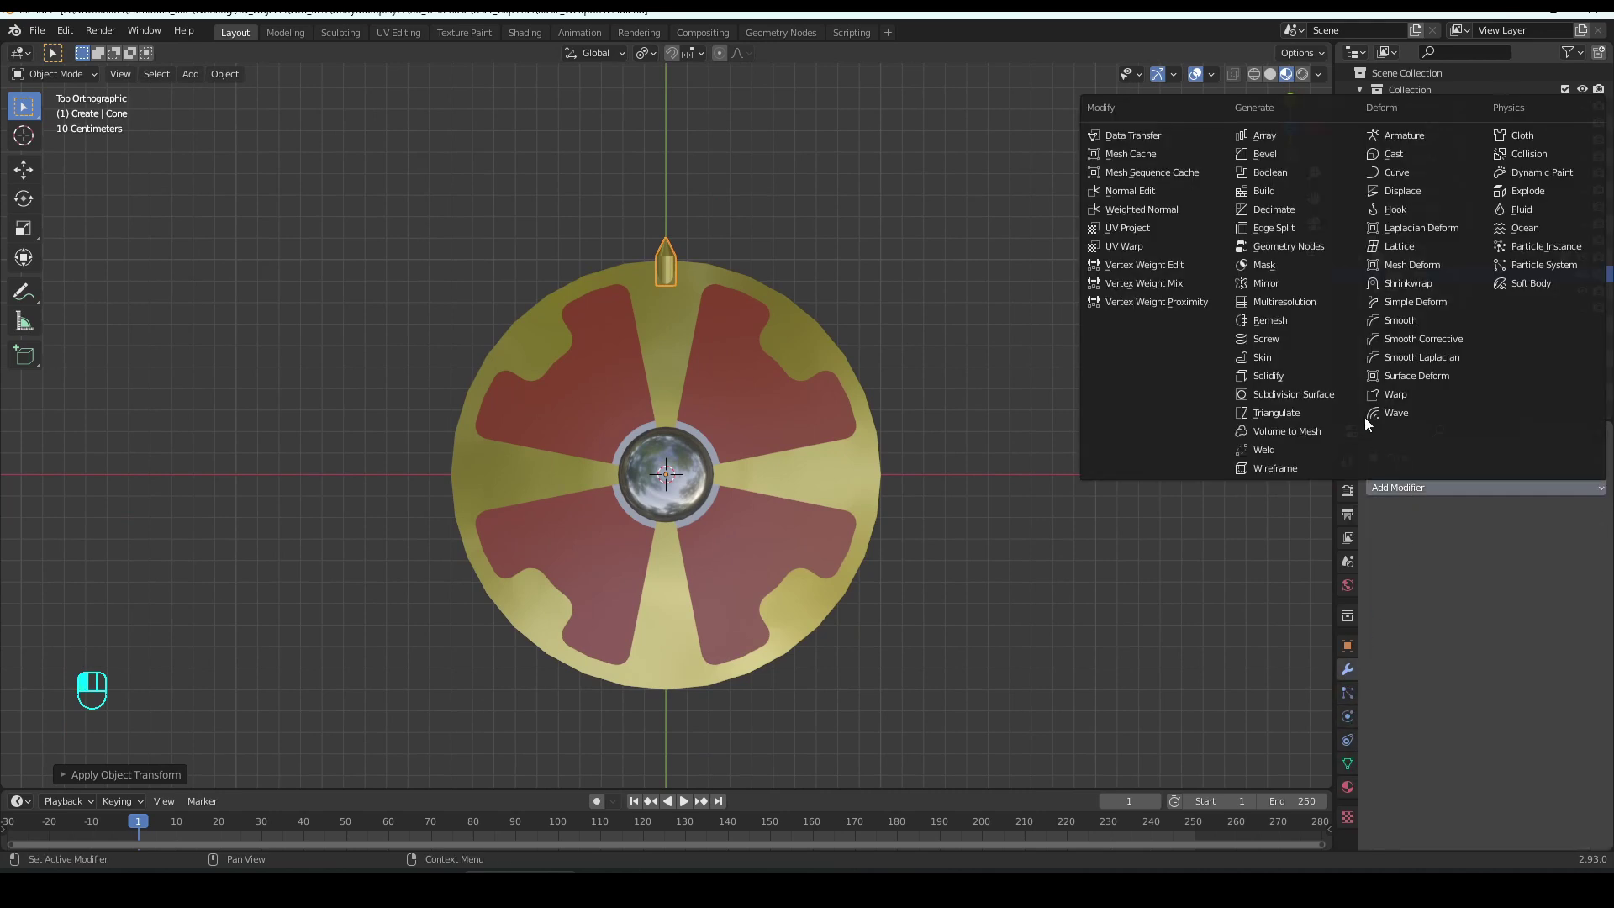
pyautogui.click(1291, 287)
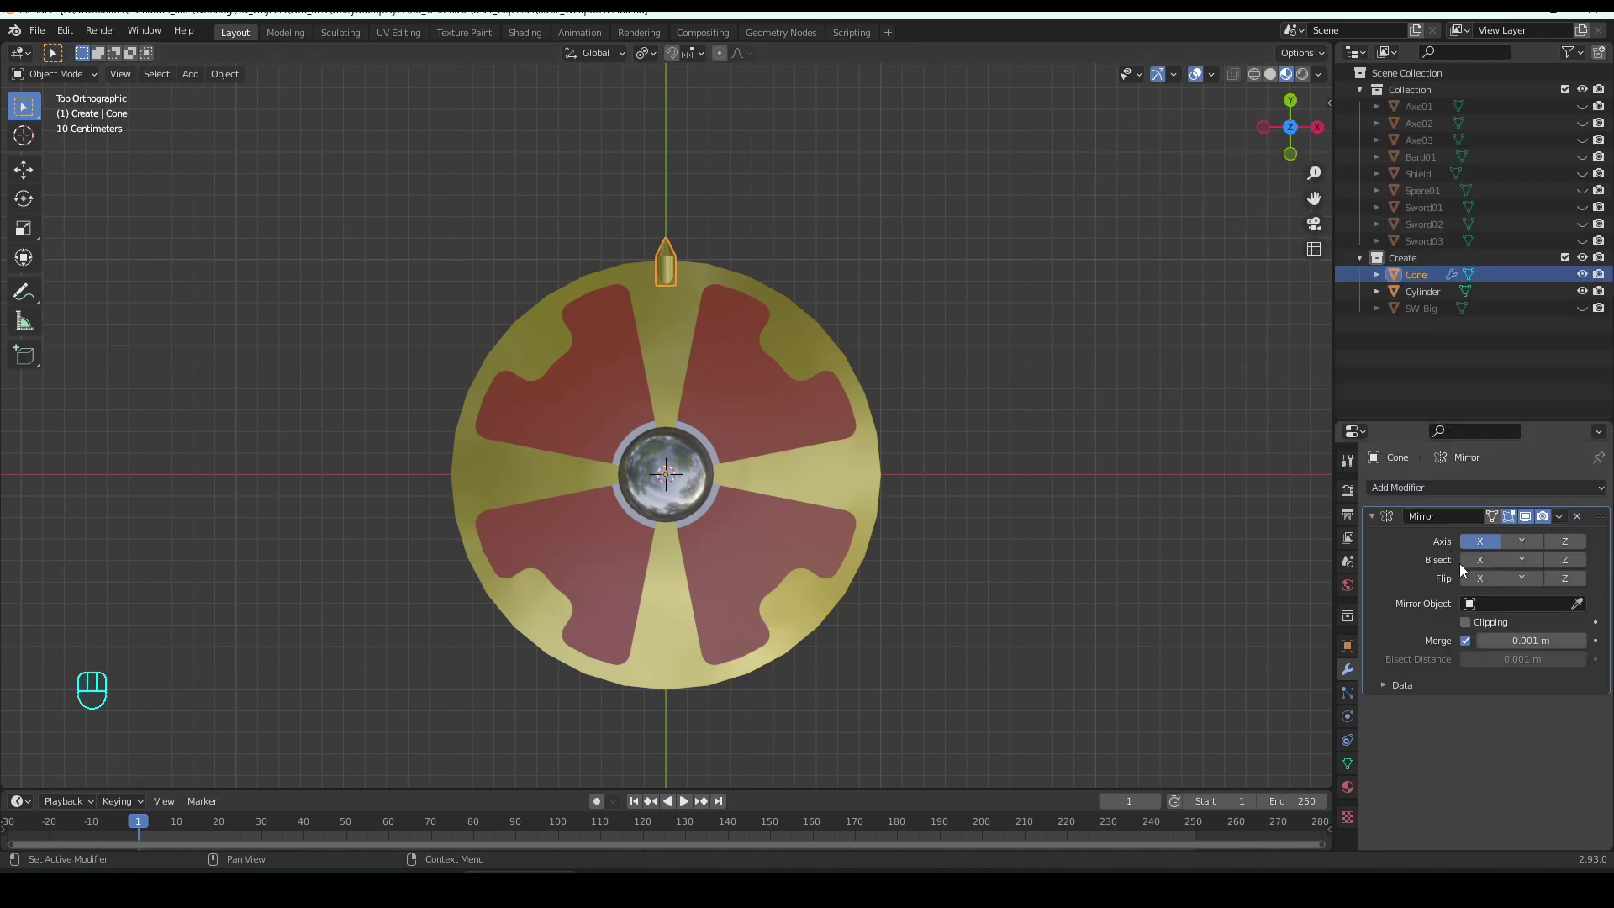
pyautogui.click(1519, 542)
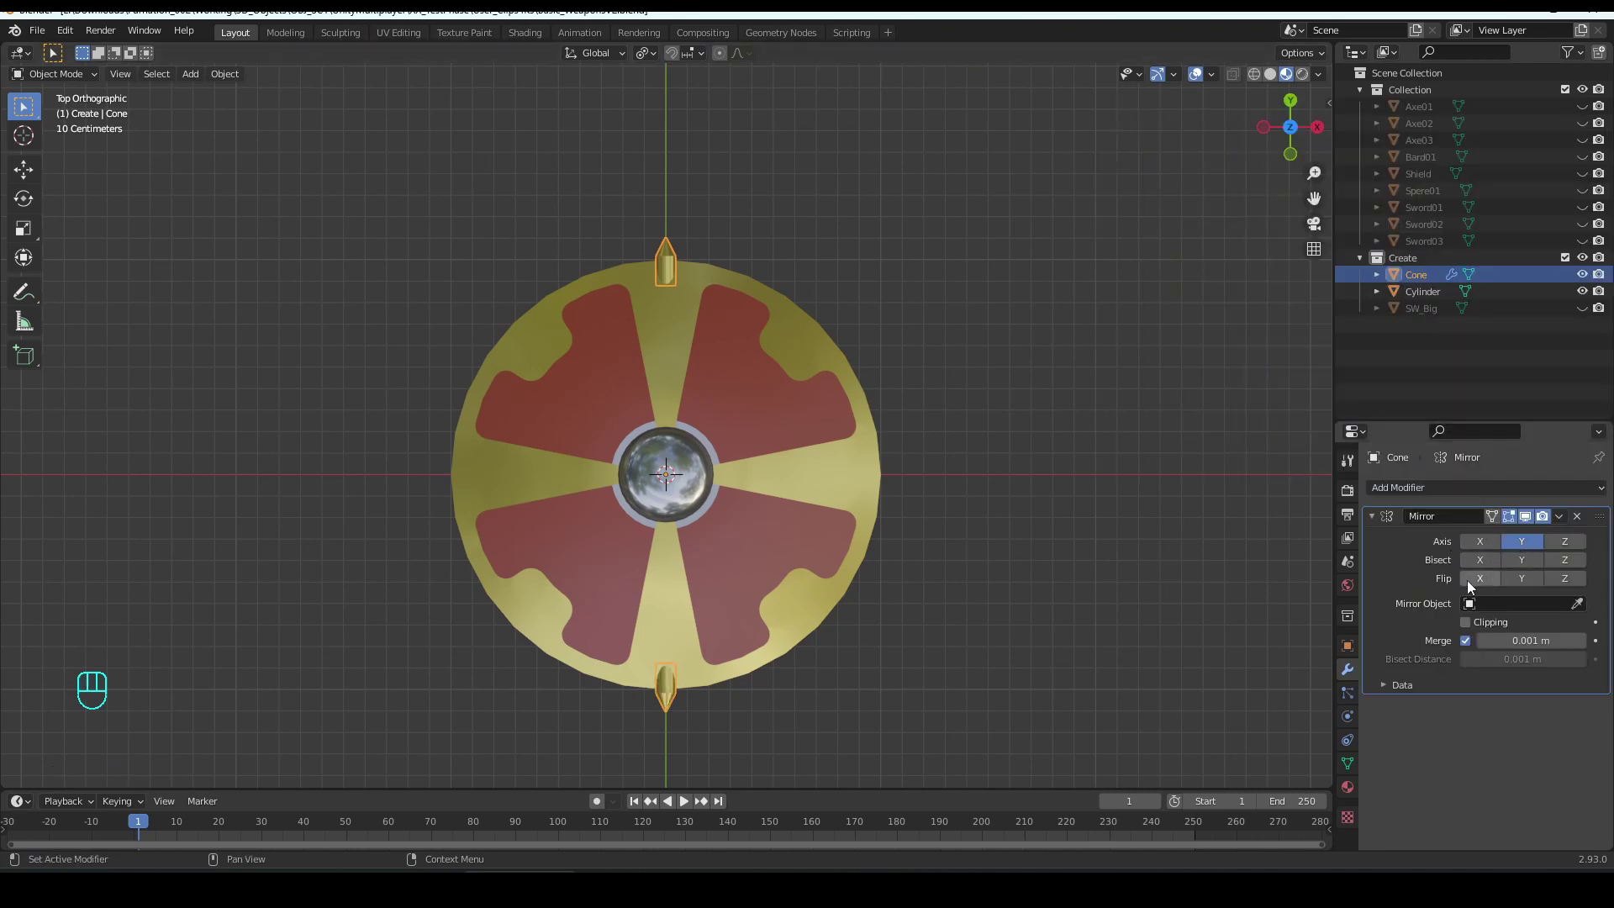
pyautogui.click(1559, 516)
pyautogui.click(1519, 531)
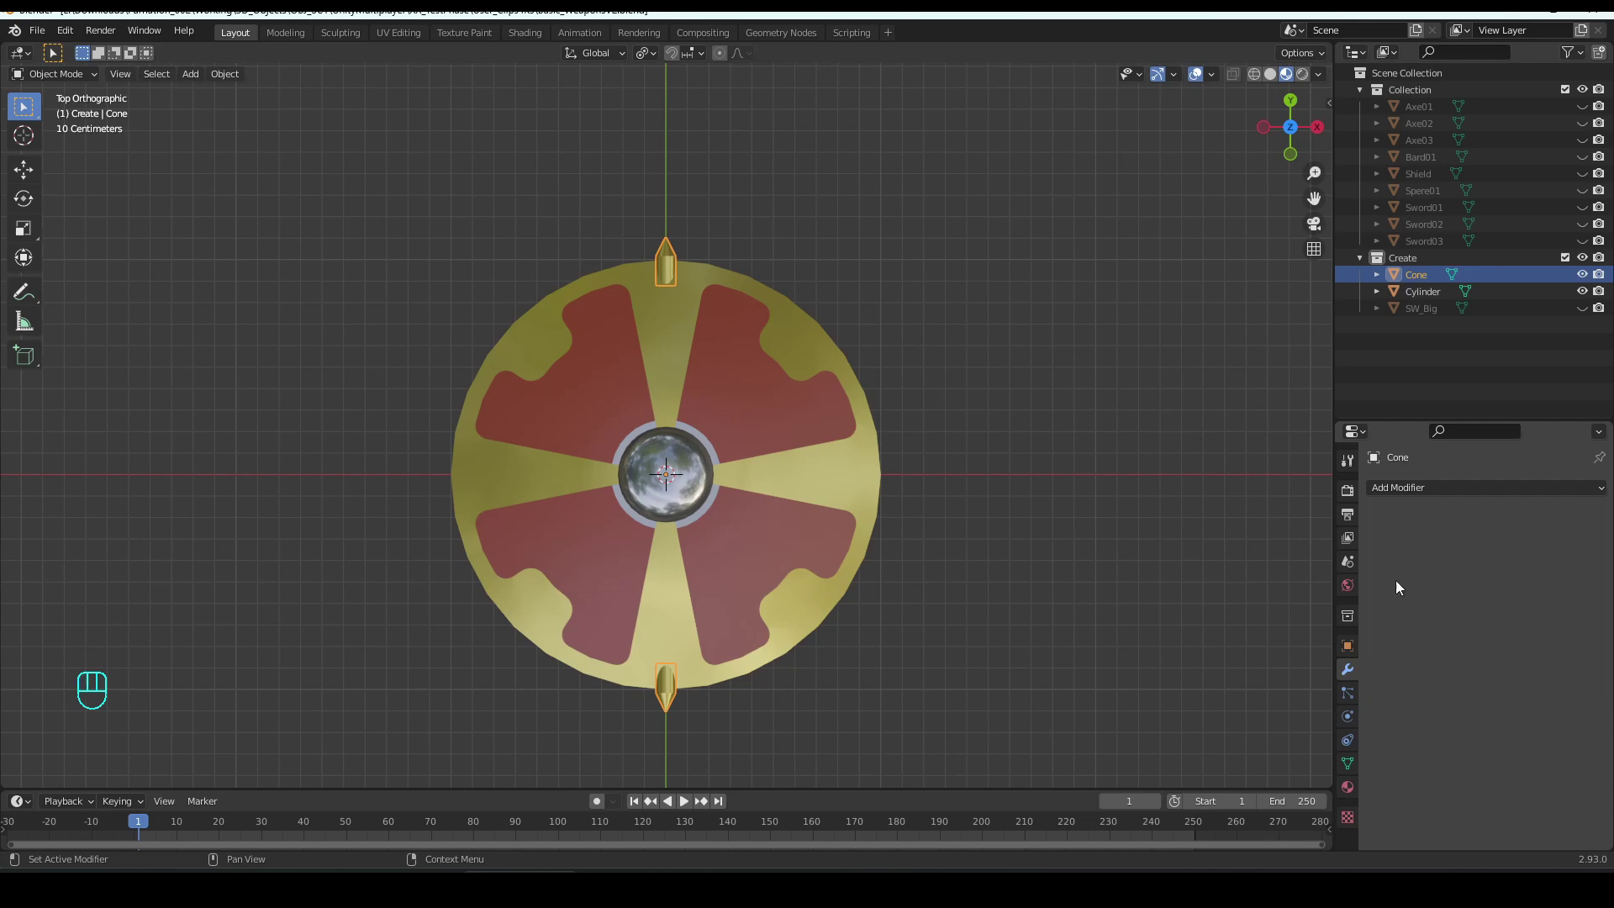
# - Duplicate the mirrored spike pair in place and rotate the copy 90° about the Z axis
pyautogui.hotkey('shift', 'd')
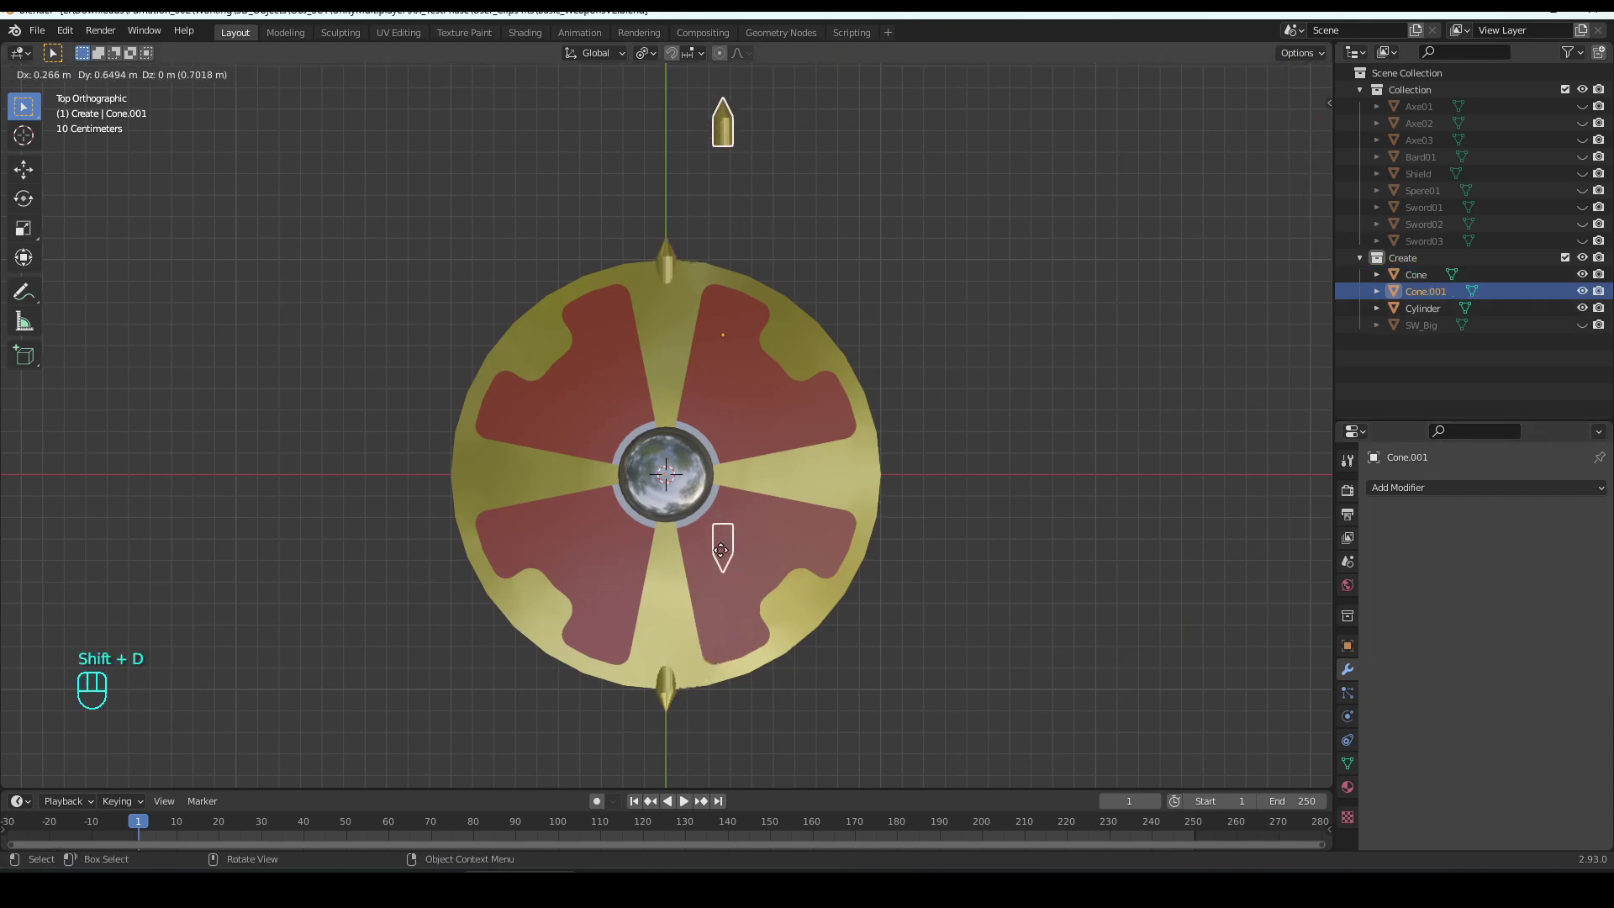
pyautogui.rightClick(709, 649)
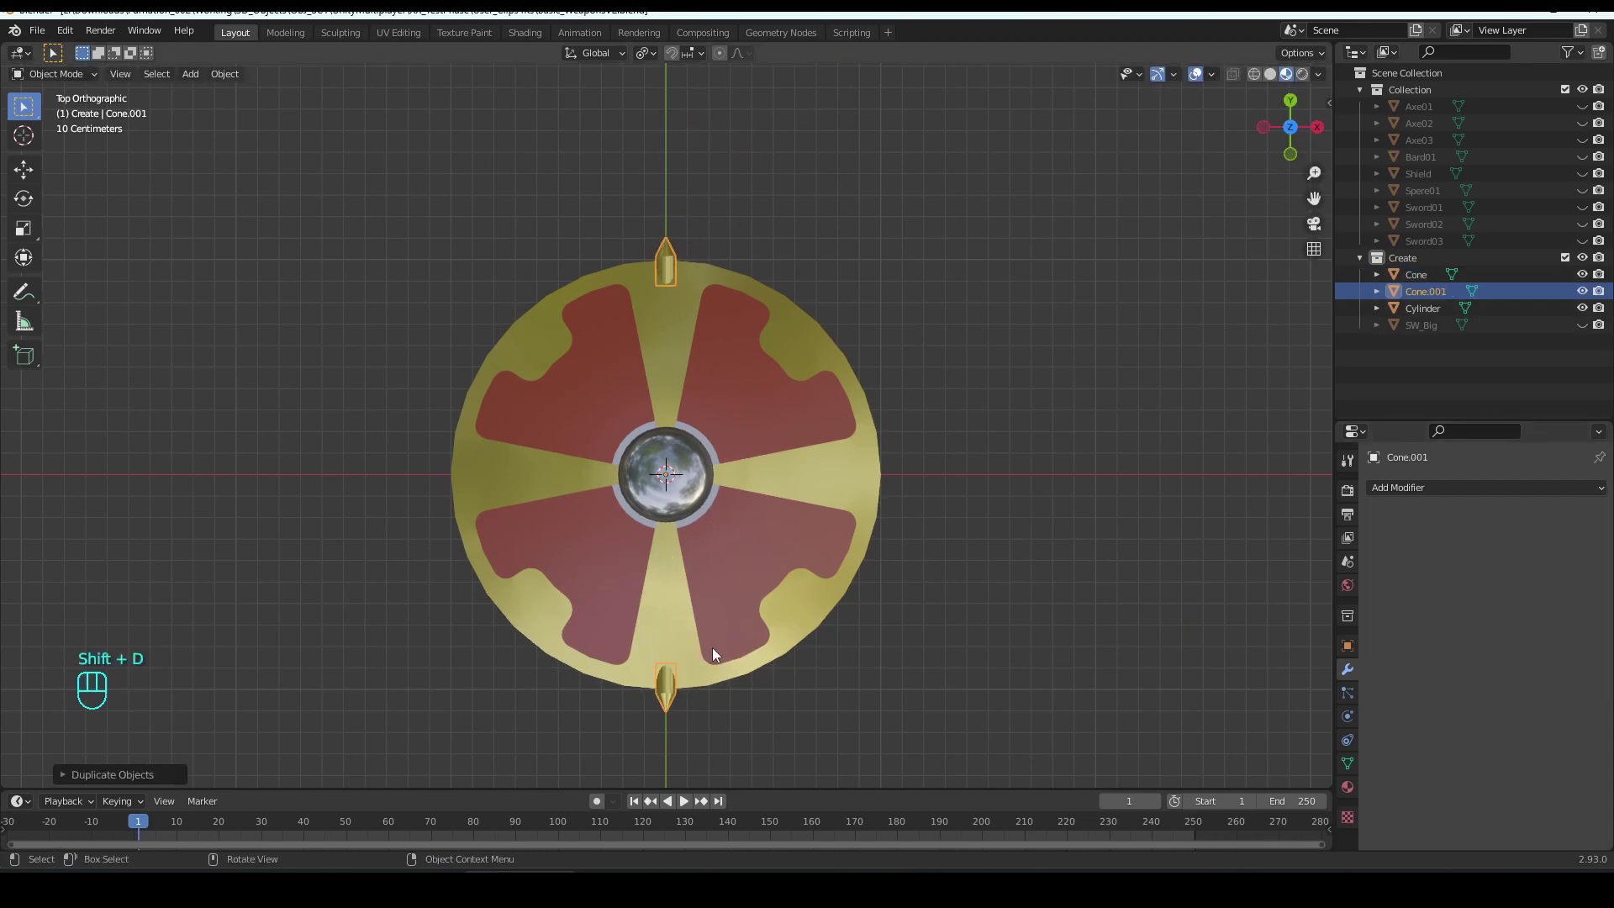
pyautogui.press('r')
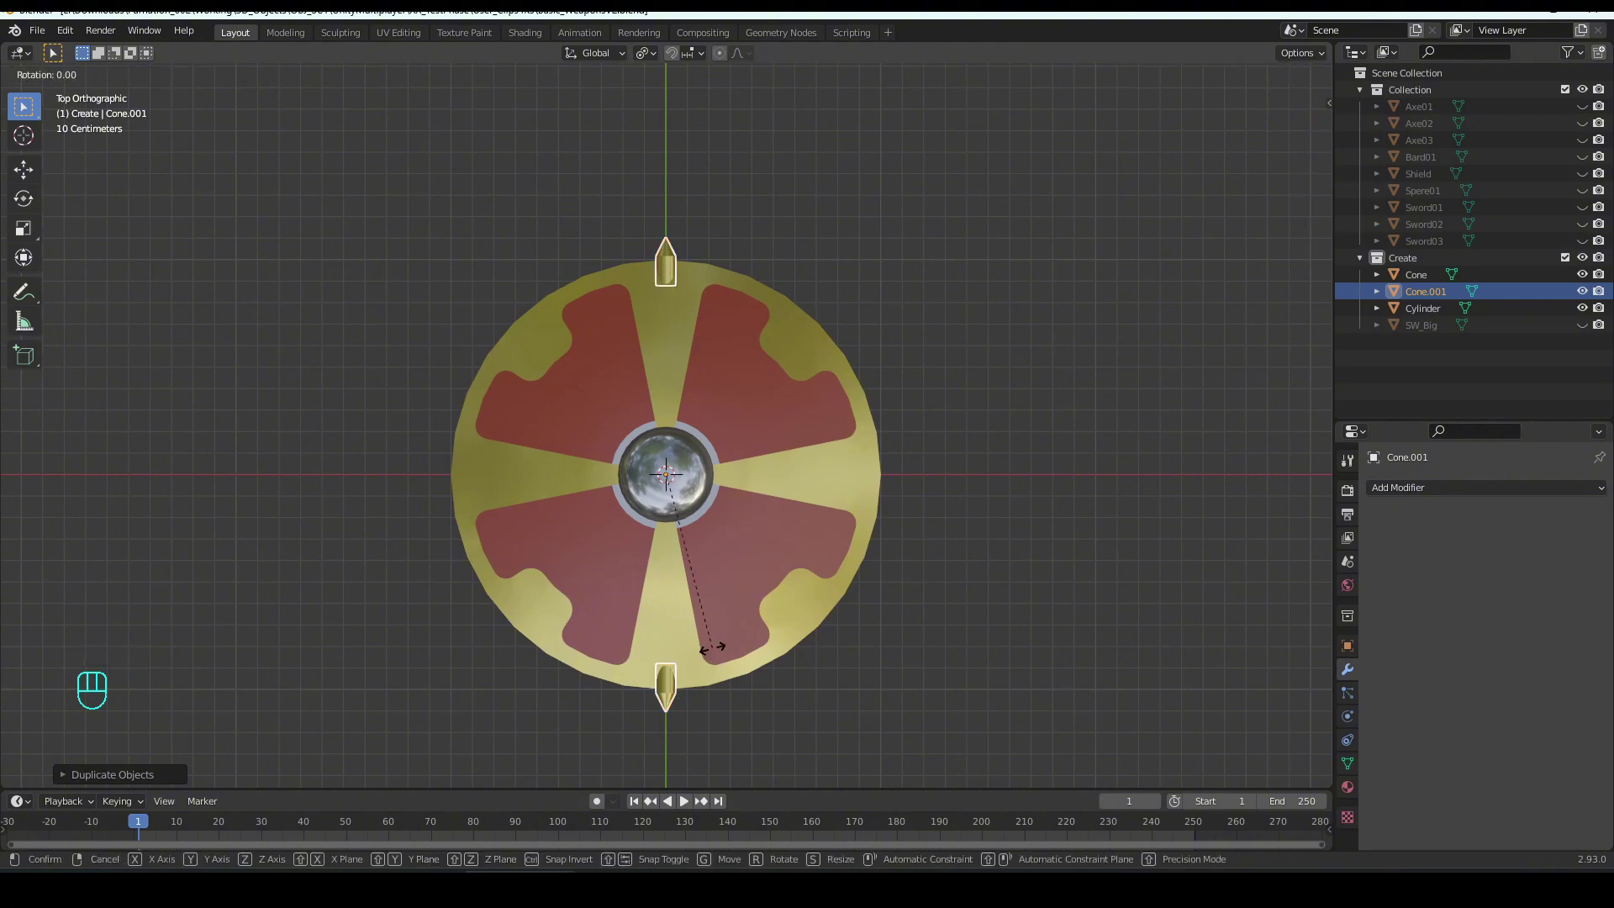
pyautogui.press('z')
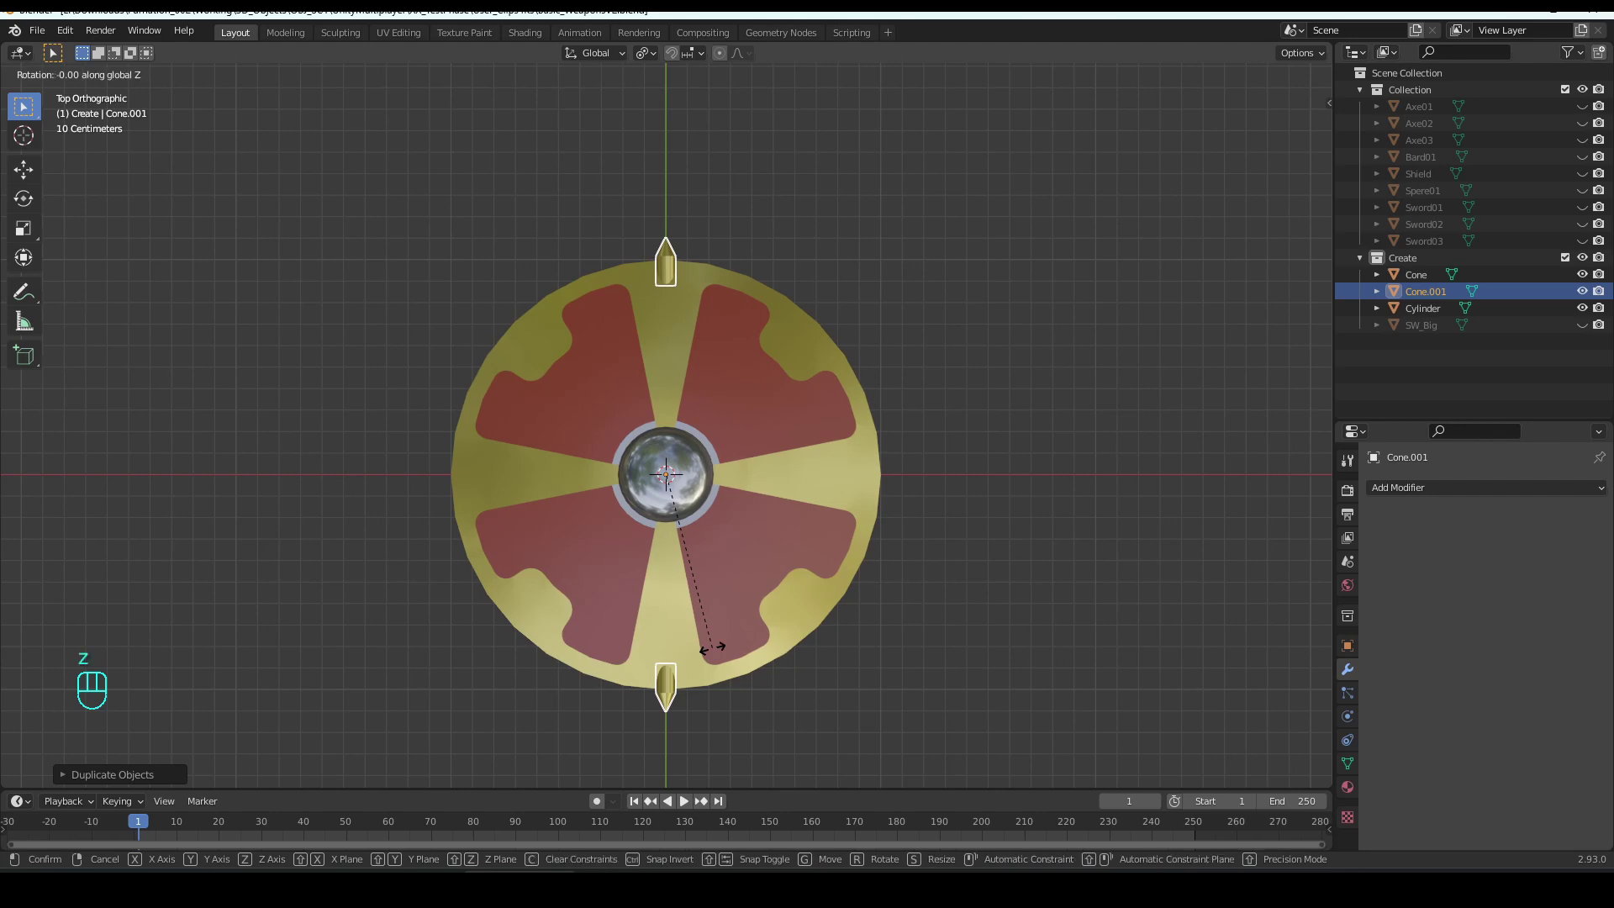
pyautogui.press('KP_9')
pyautogui.press('KP_0')
pyautogui.press('KP_Enter')
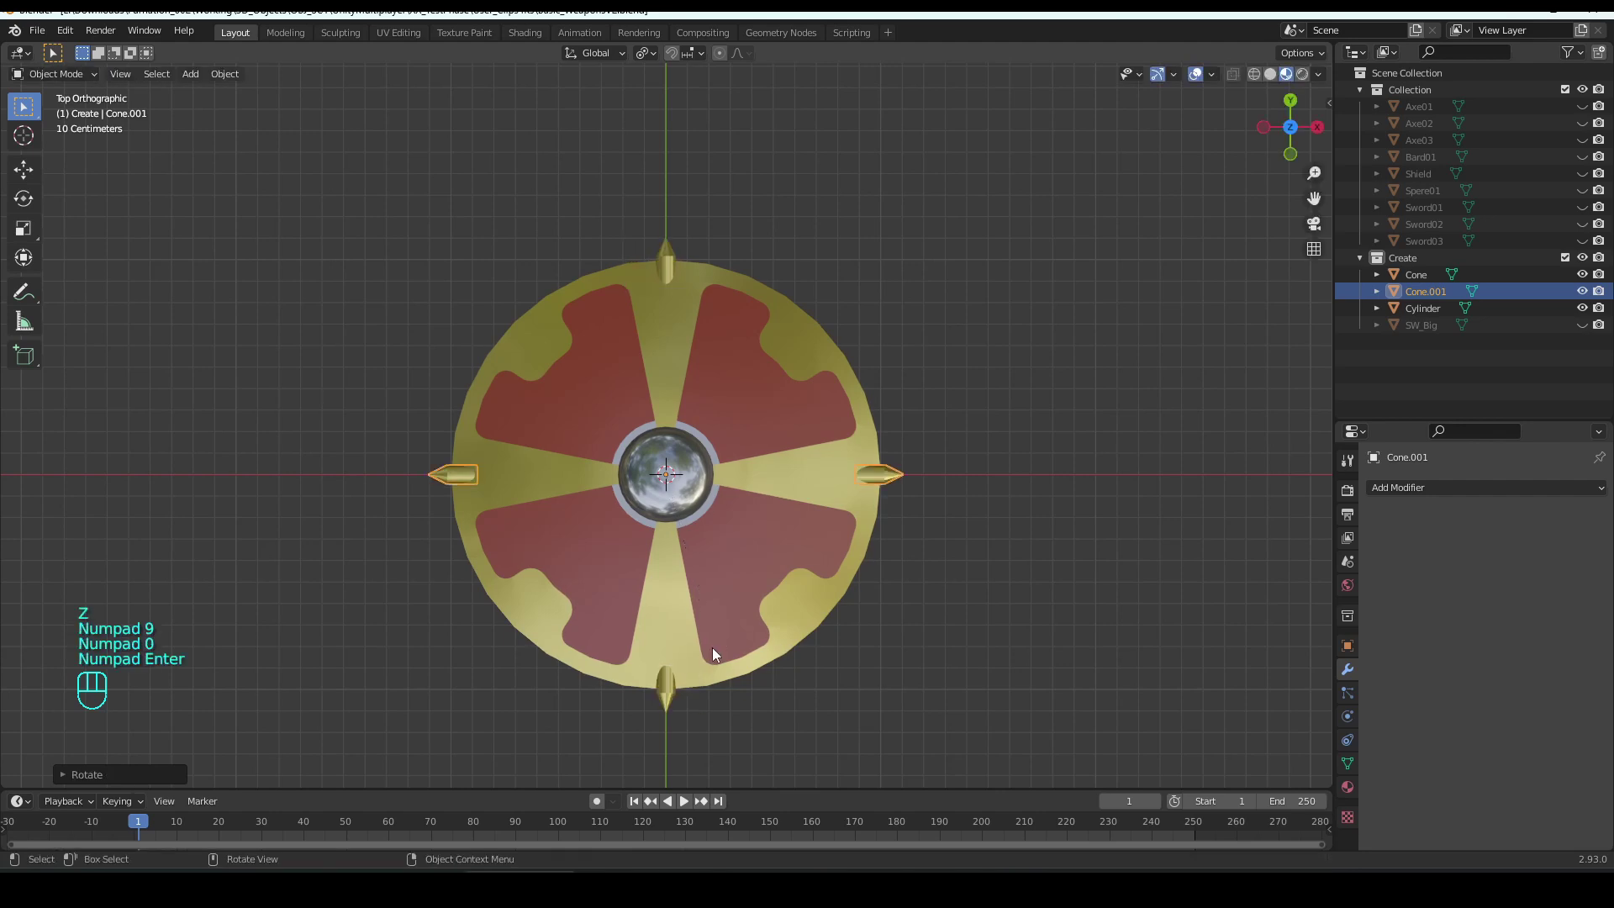
# - Join the rotated spike pair with the original pair into one object
pyautogui.press('shift')
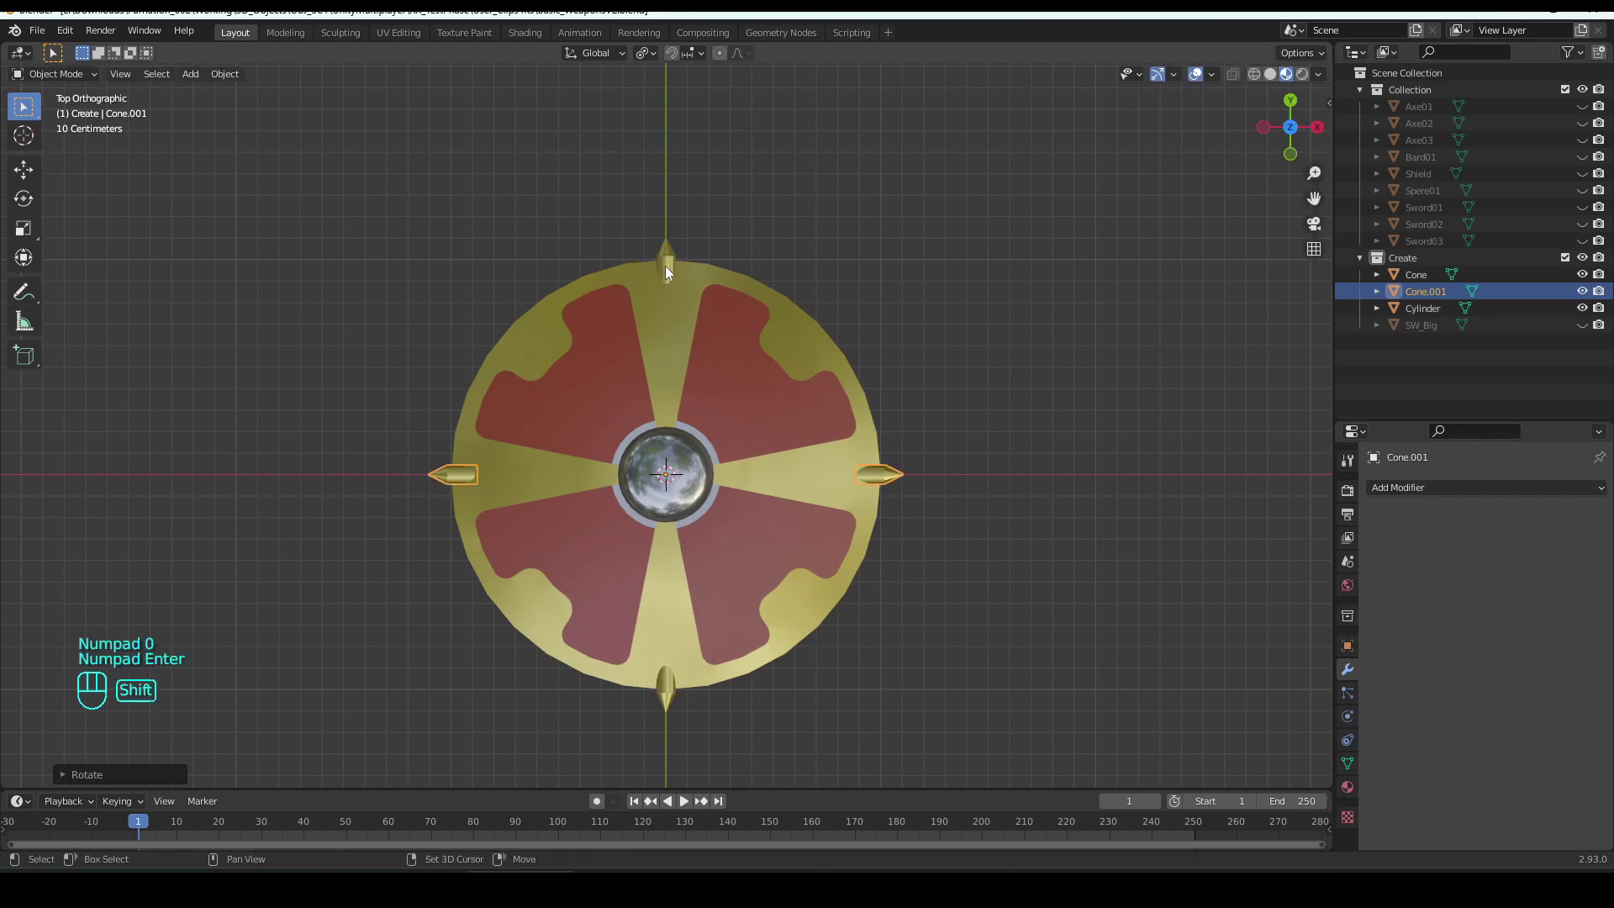
pyautogui.keyDown('shift'); pyautogui.click(665, 269); pyautogui.keyUp('shift')
pyautogui.hotkey('ctrl', 'j')
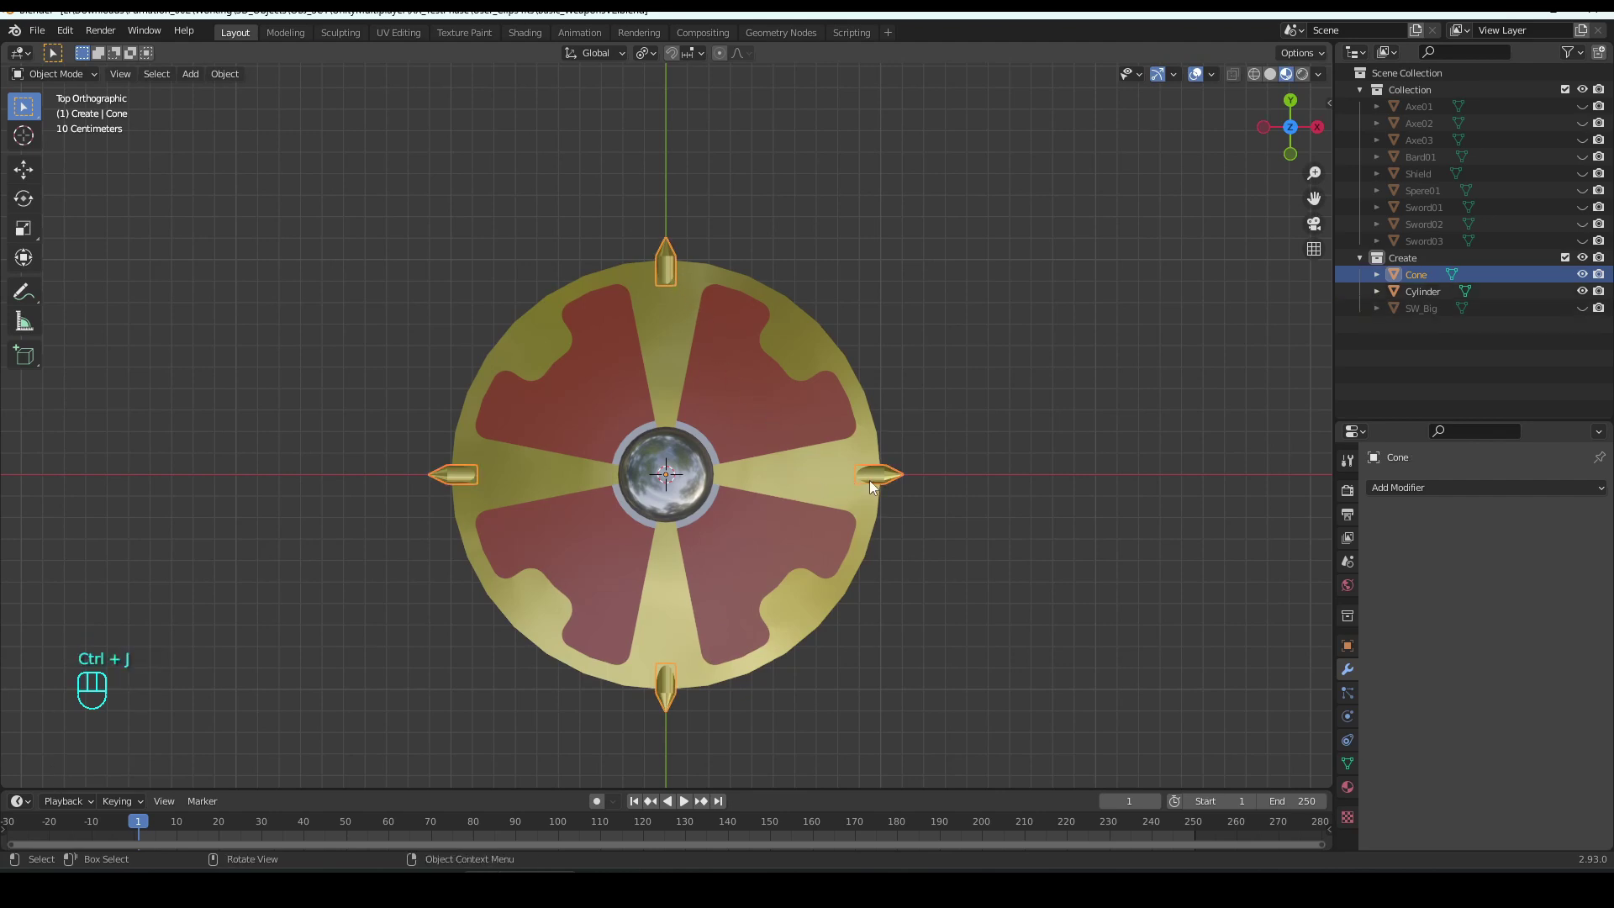
# - Duplicate the four spikes in place, rotated 45° about the Z axis, and apply all transforms to the copy
pyautogui.hotkey('shift', 'd')
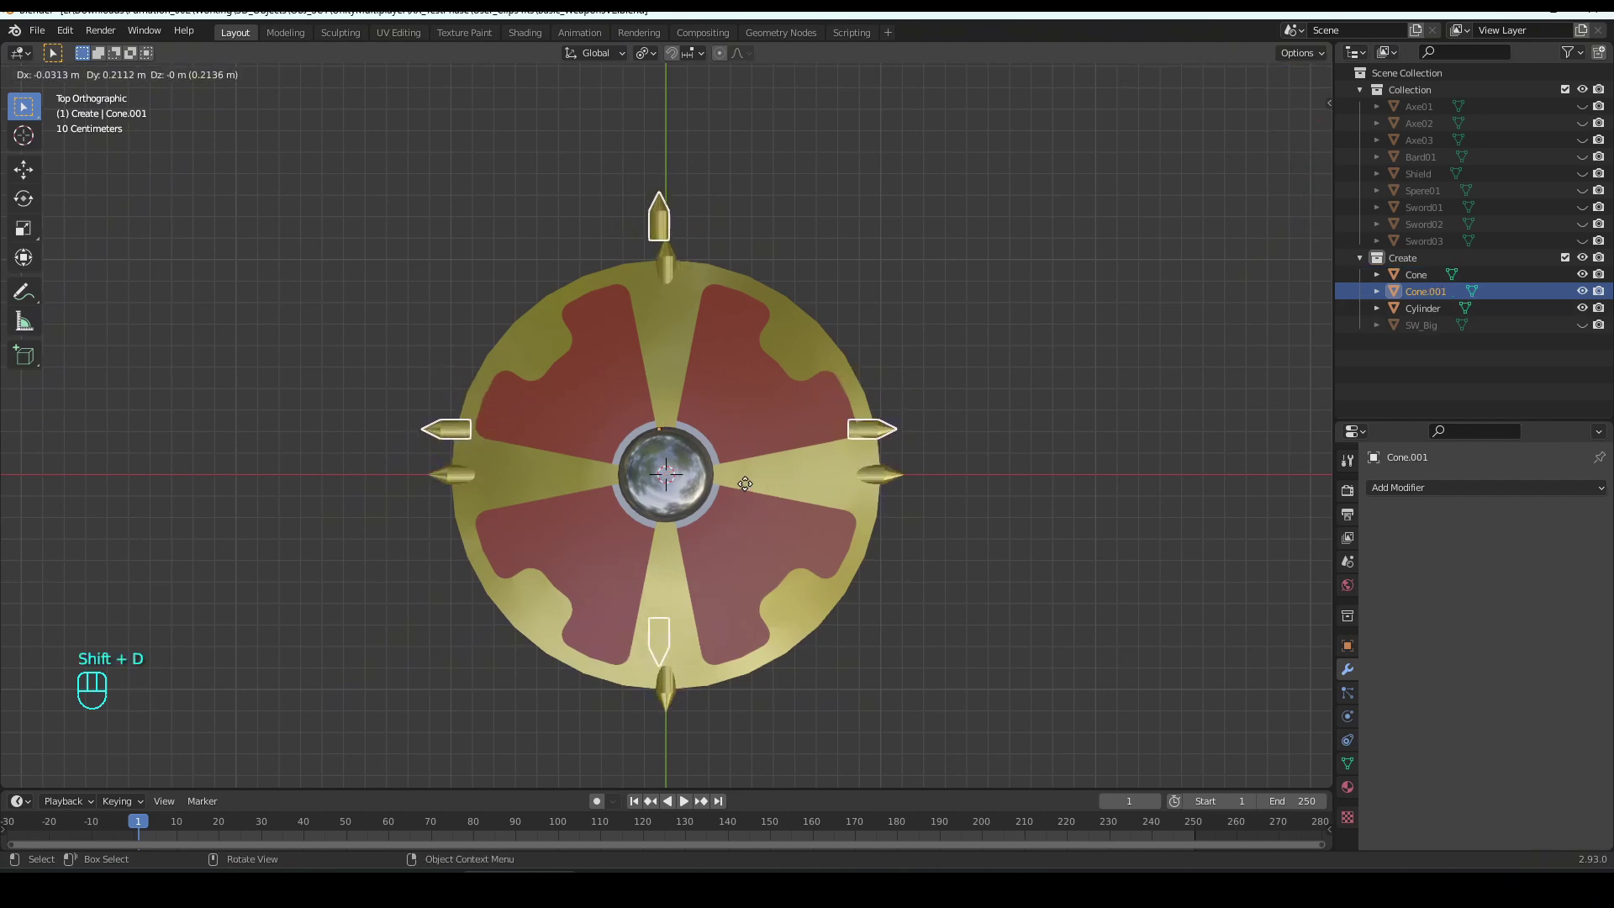
pyautogui.rightClick(745, 483)
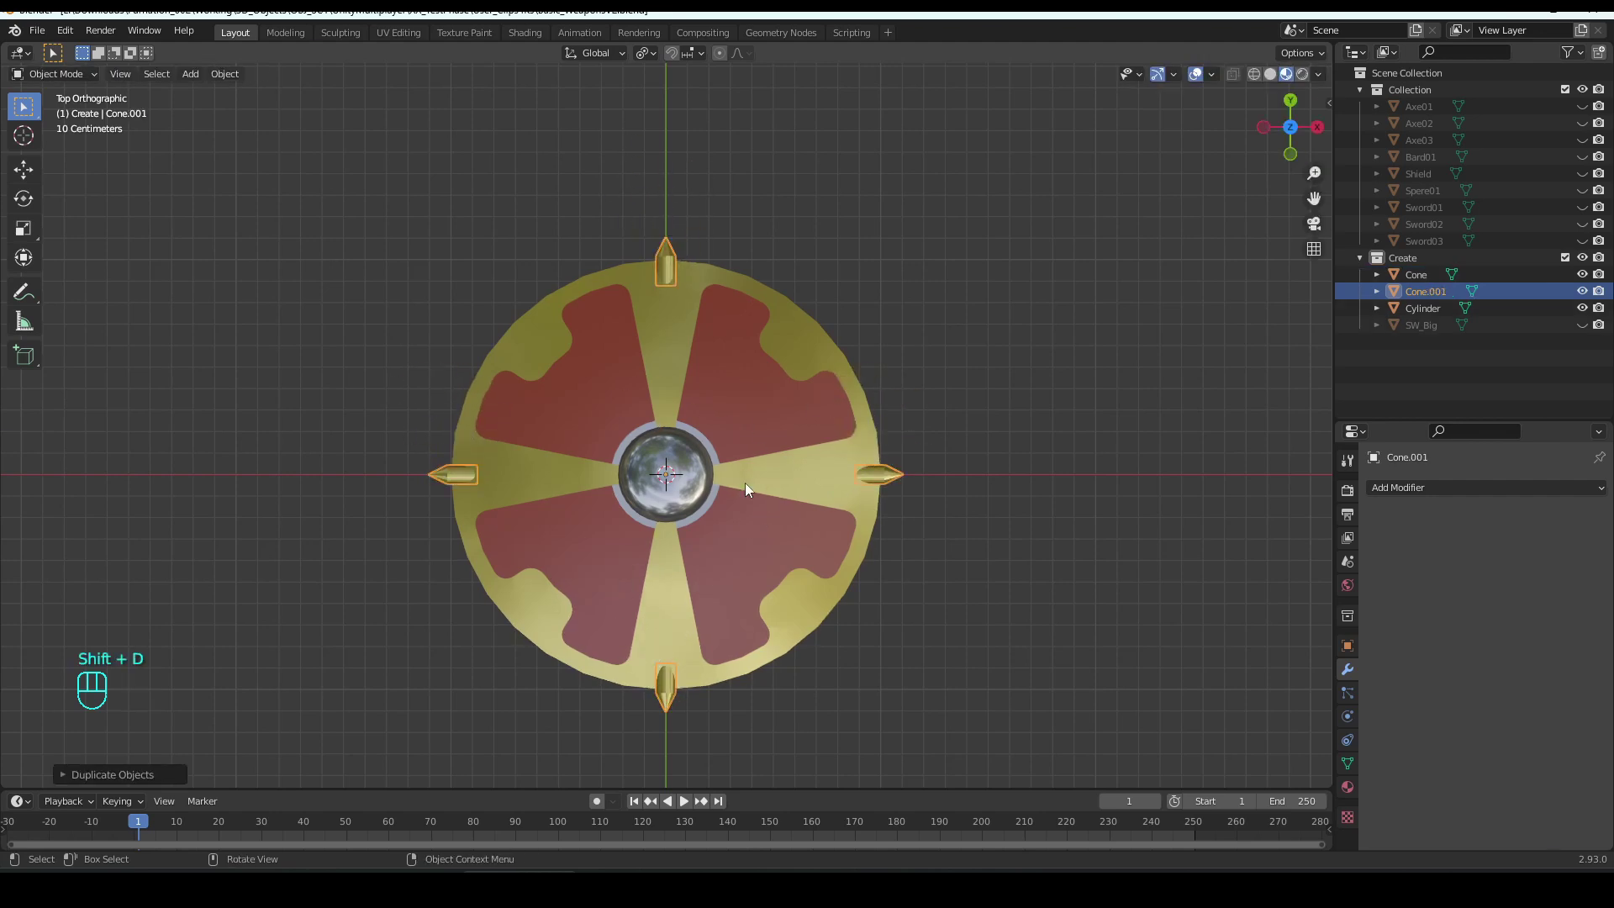
pyautogui.press('r')
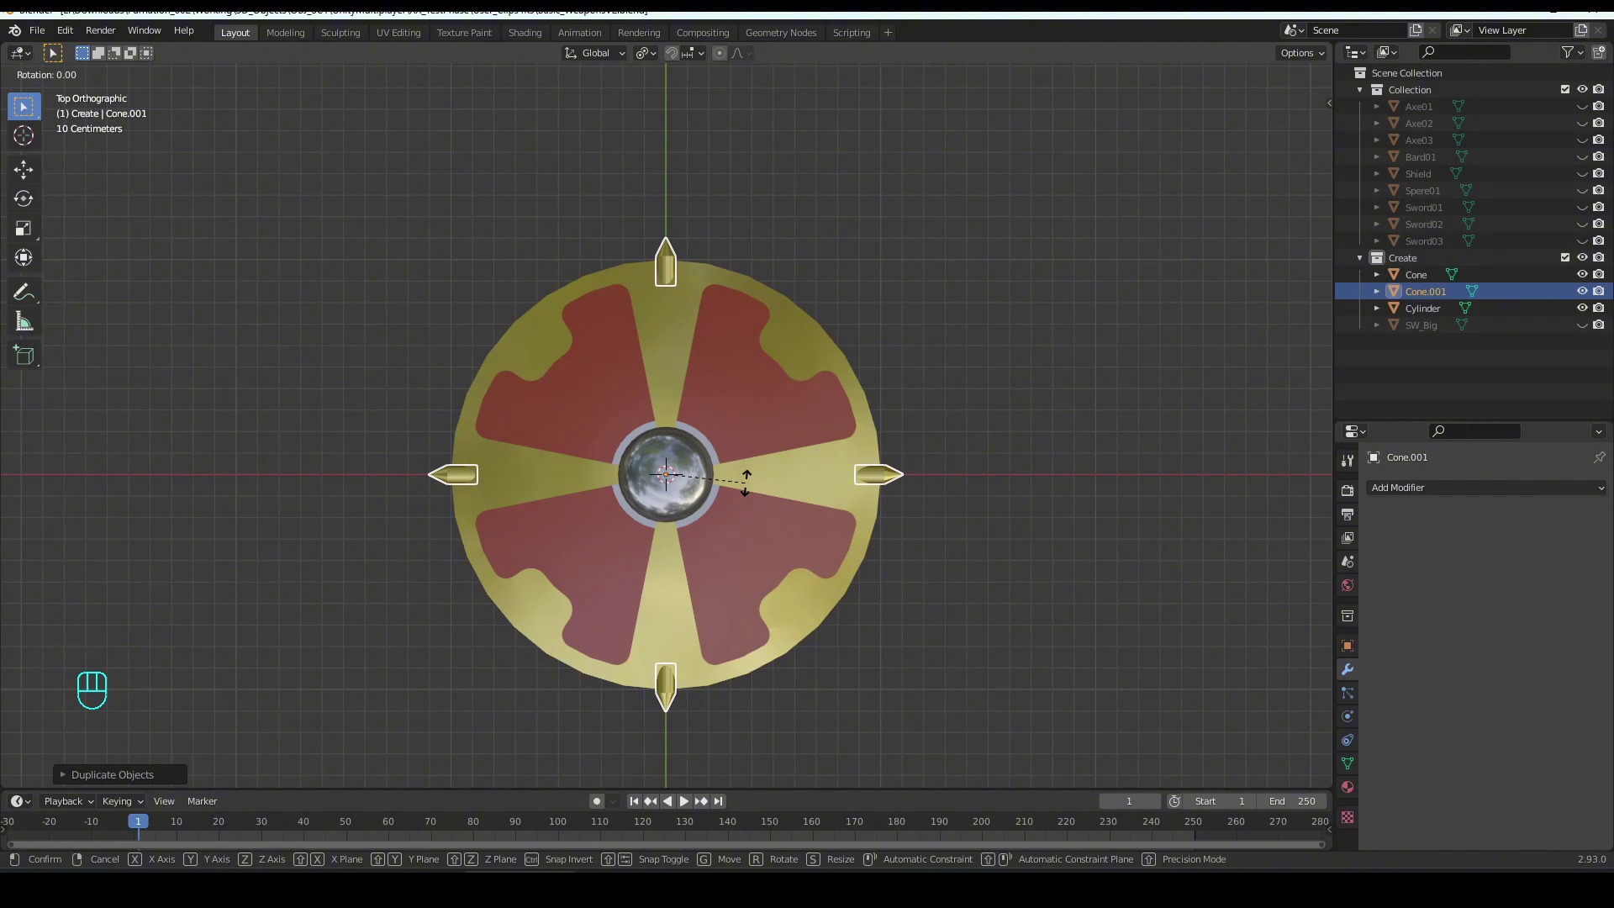
pyautogui.write('z')
pyautogui.write('45')
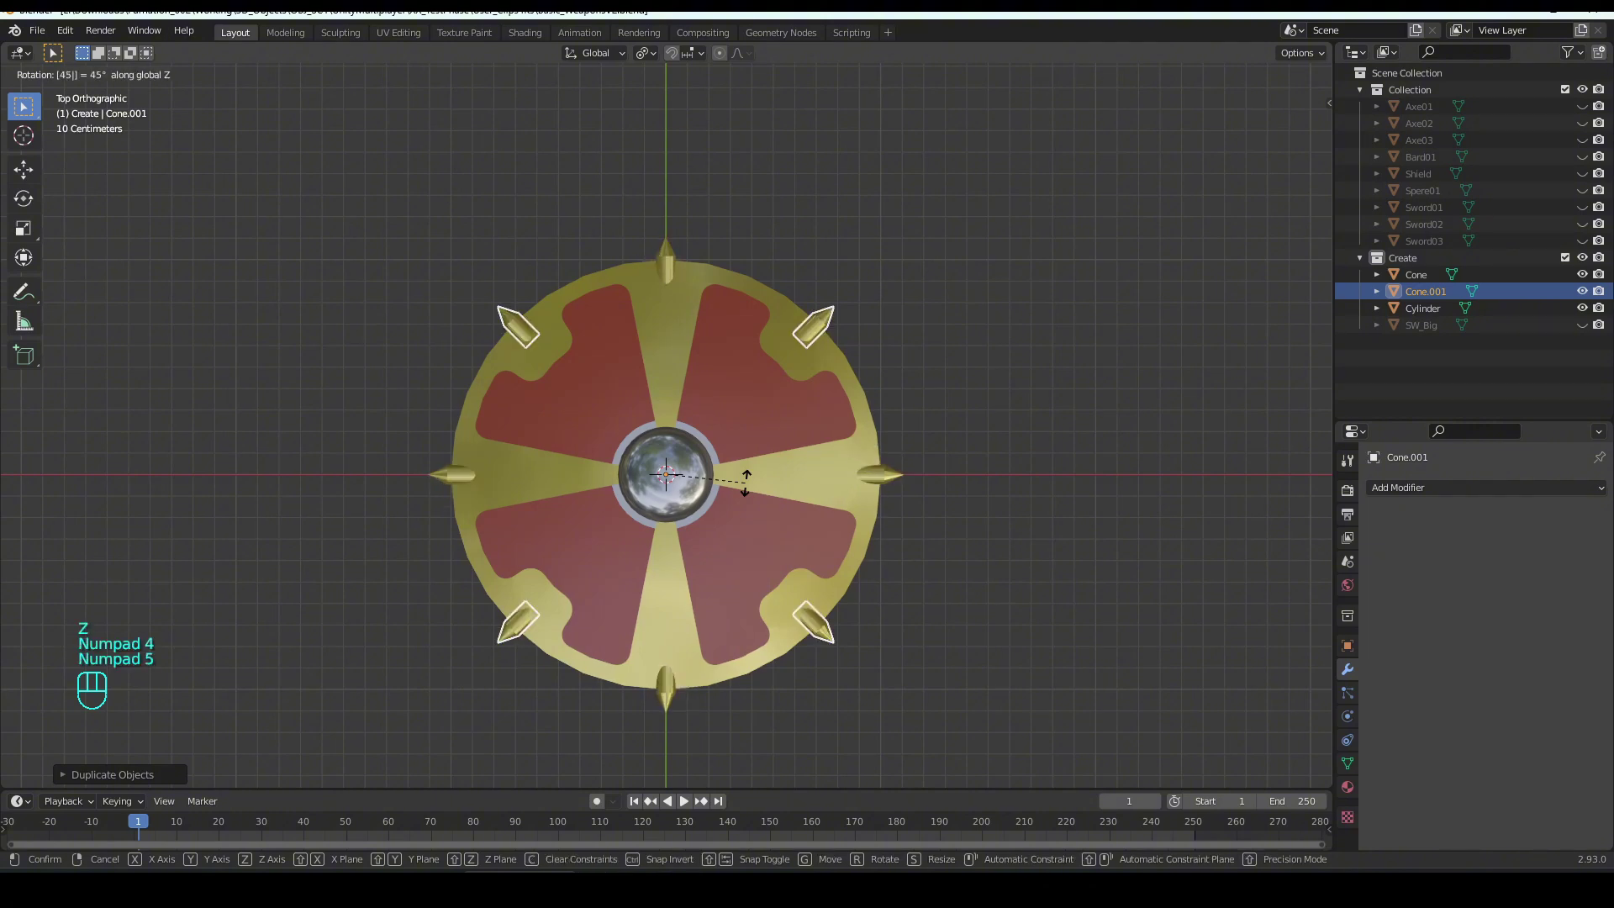
pyautogui.press('KP_Enter')
pyautogui.hotkey('ctrl', 'a')
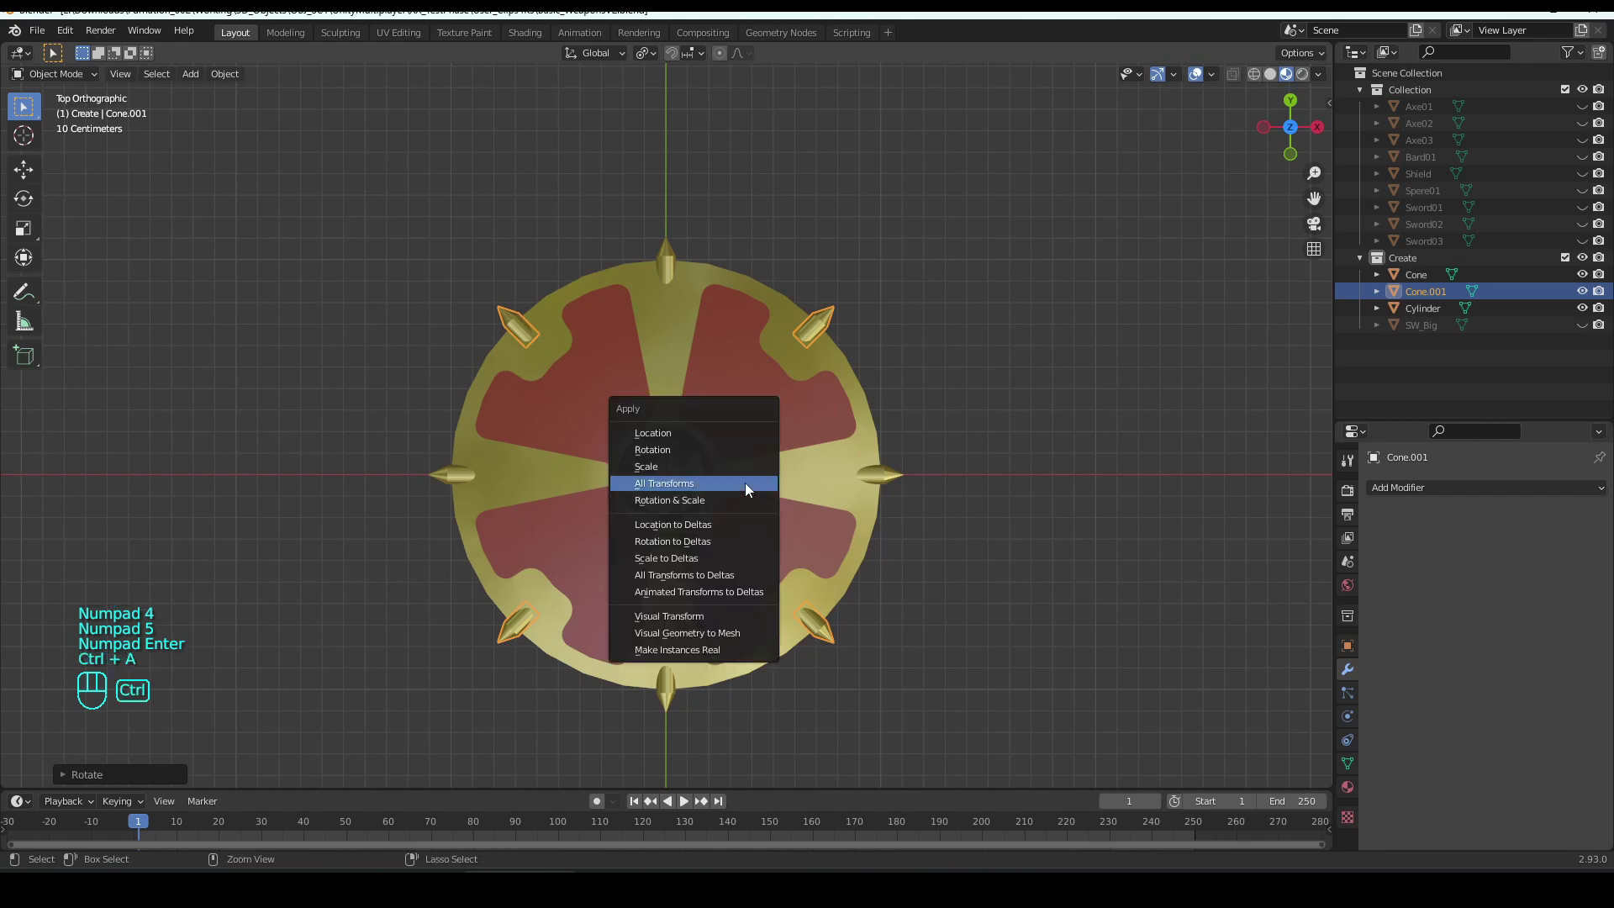
pyautogui.click(744, 483)
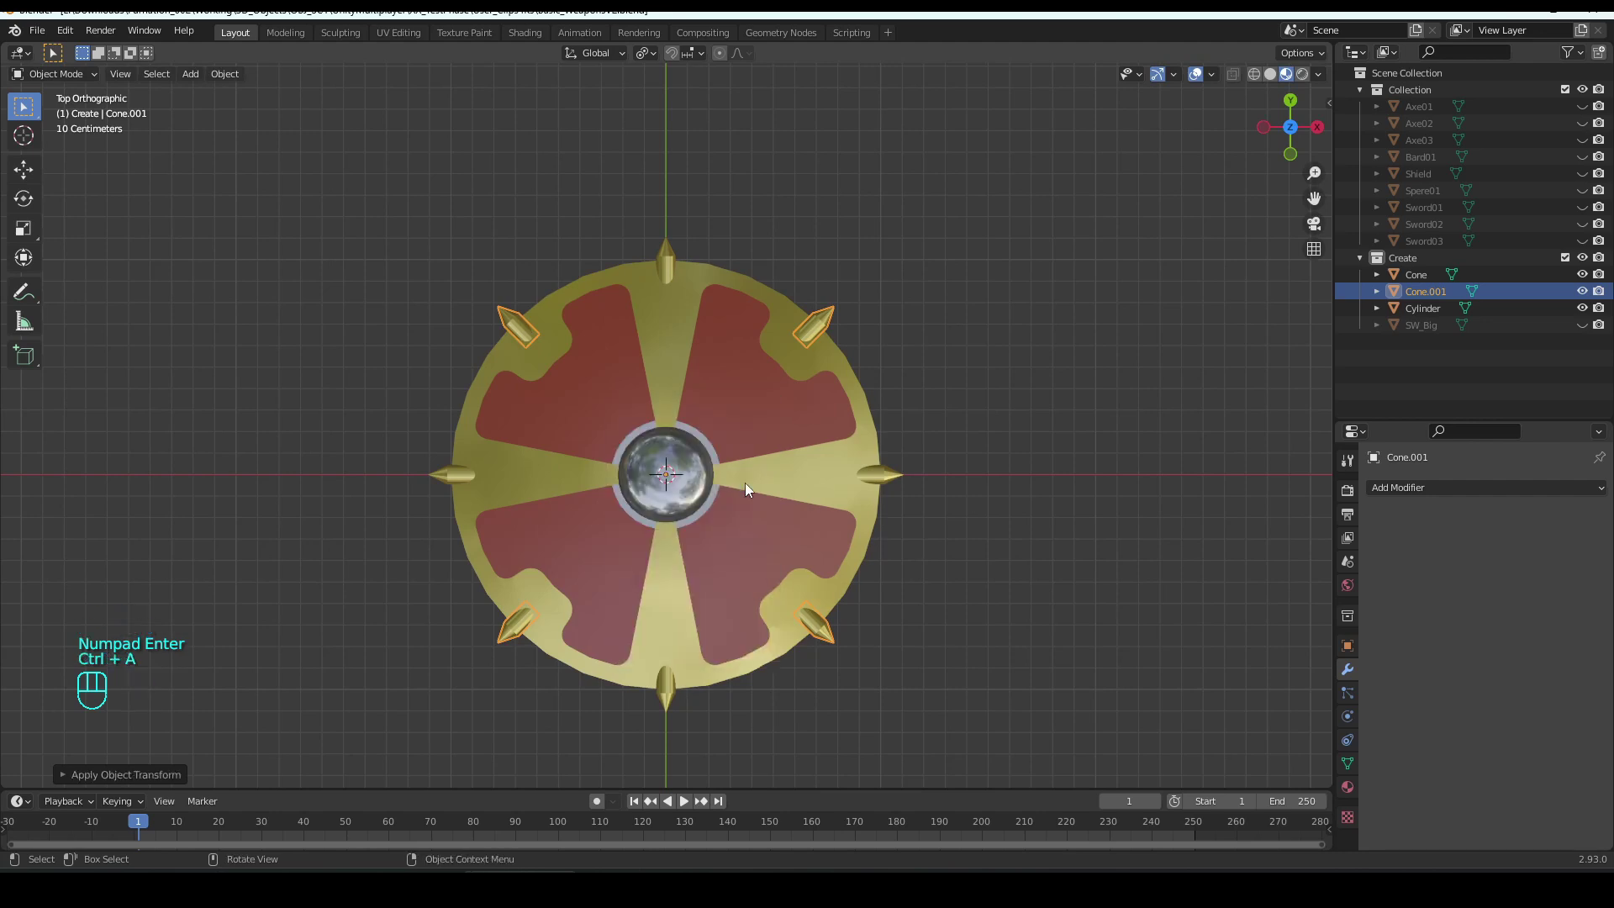
# - Join both spike sets into the shield's Cylinder object and shade the result smooth
pyautogui.click(1439, 310)
pyautogui.keyDown('shift'); pyautogui.click(1425, 278); pyautogui.keyUp('shift')
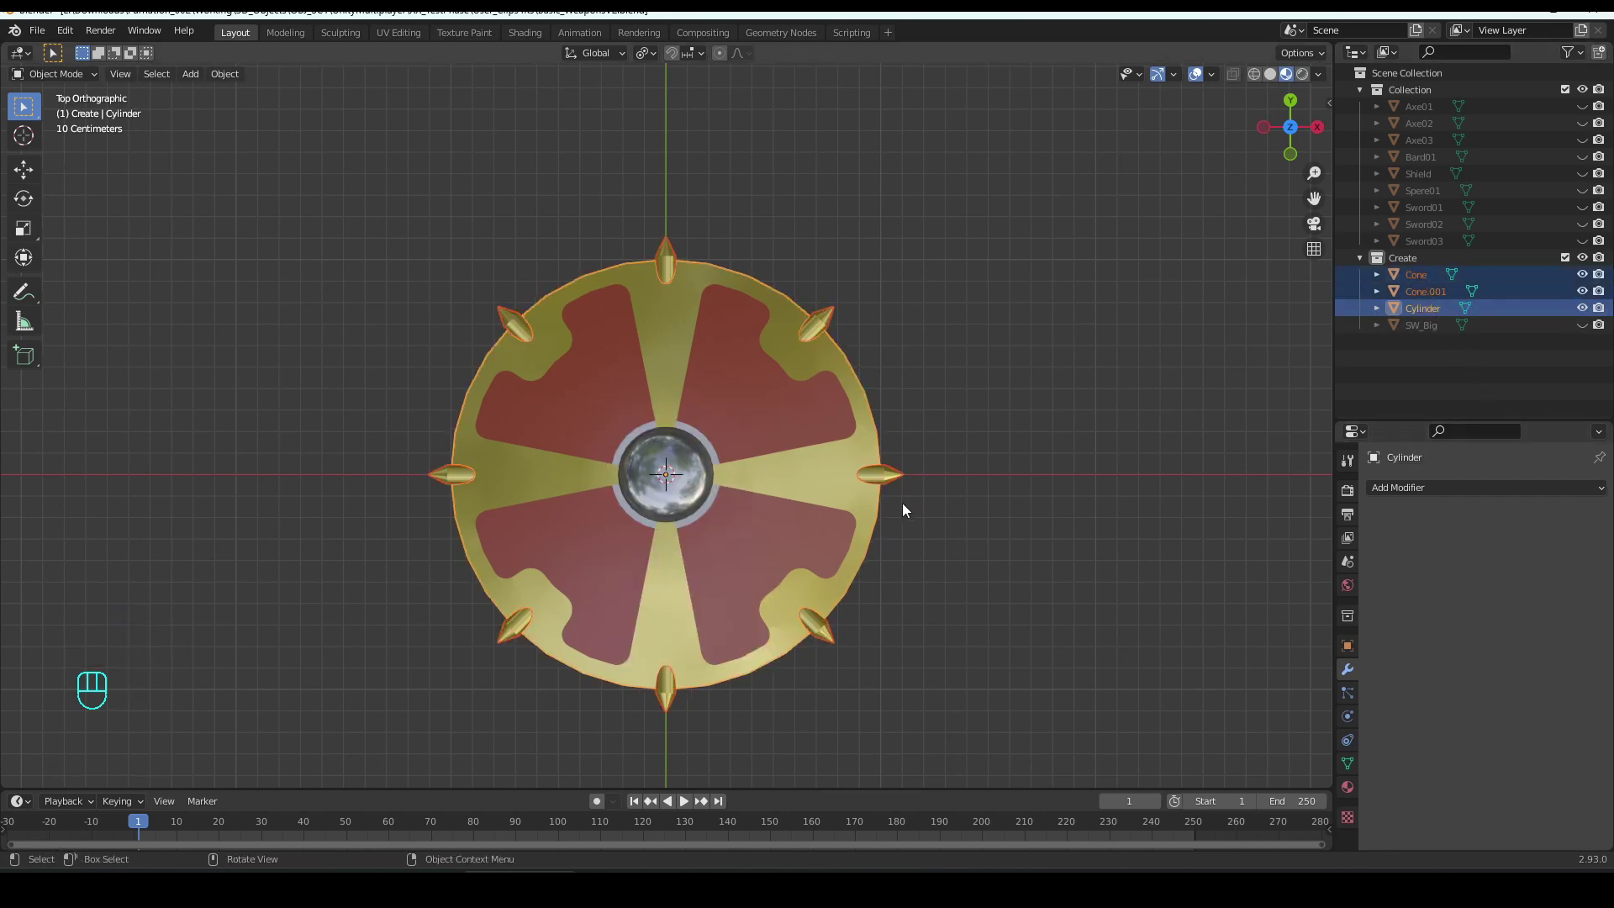
pyautogui.hotkey('ctrl', 'j')
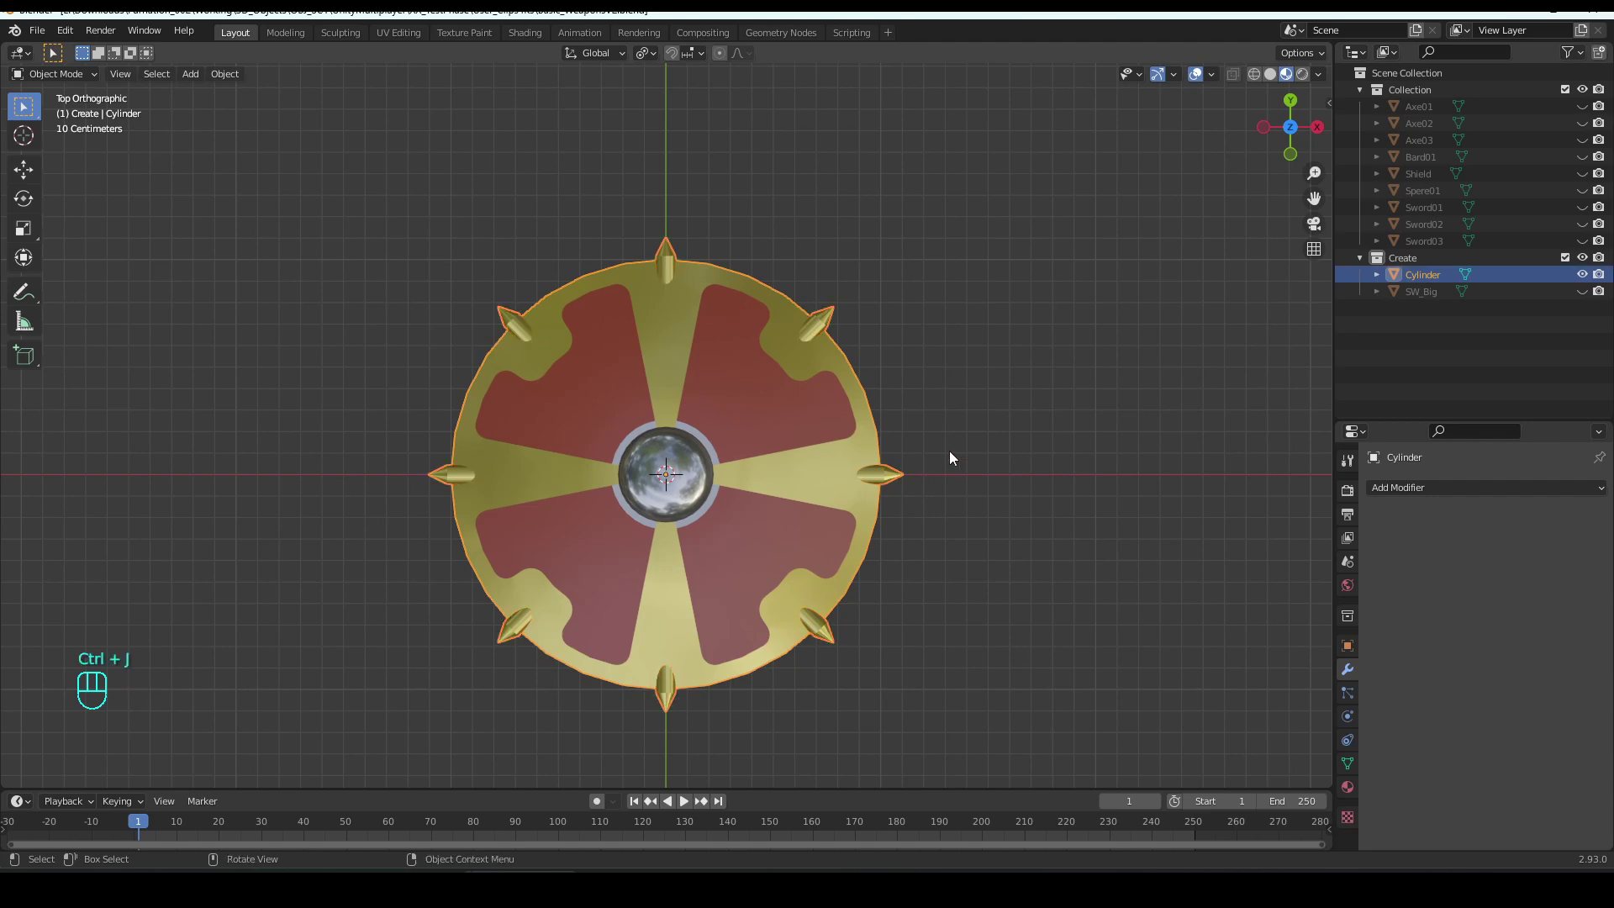
pyautogui.click(228, 74)
pyautogui.click(284, 411)
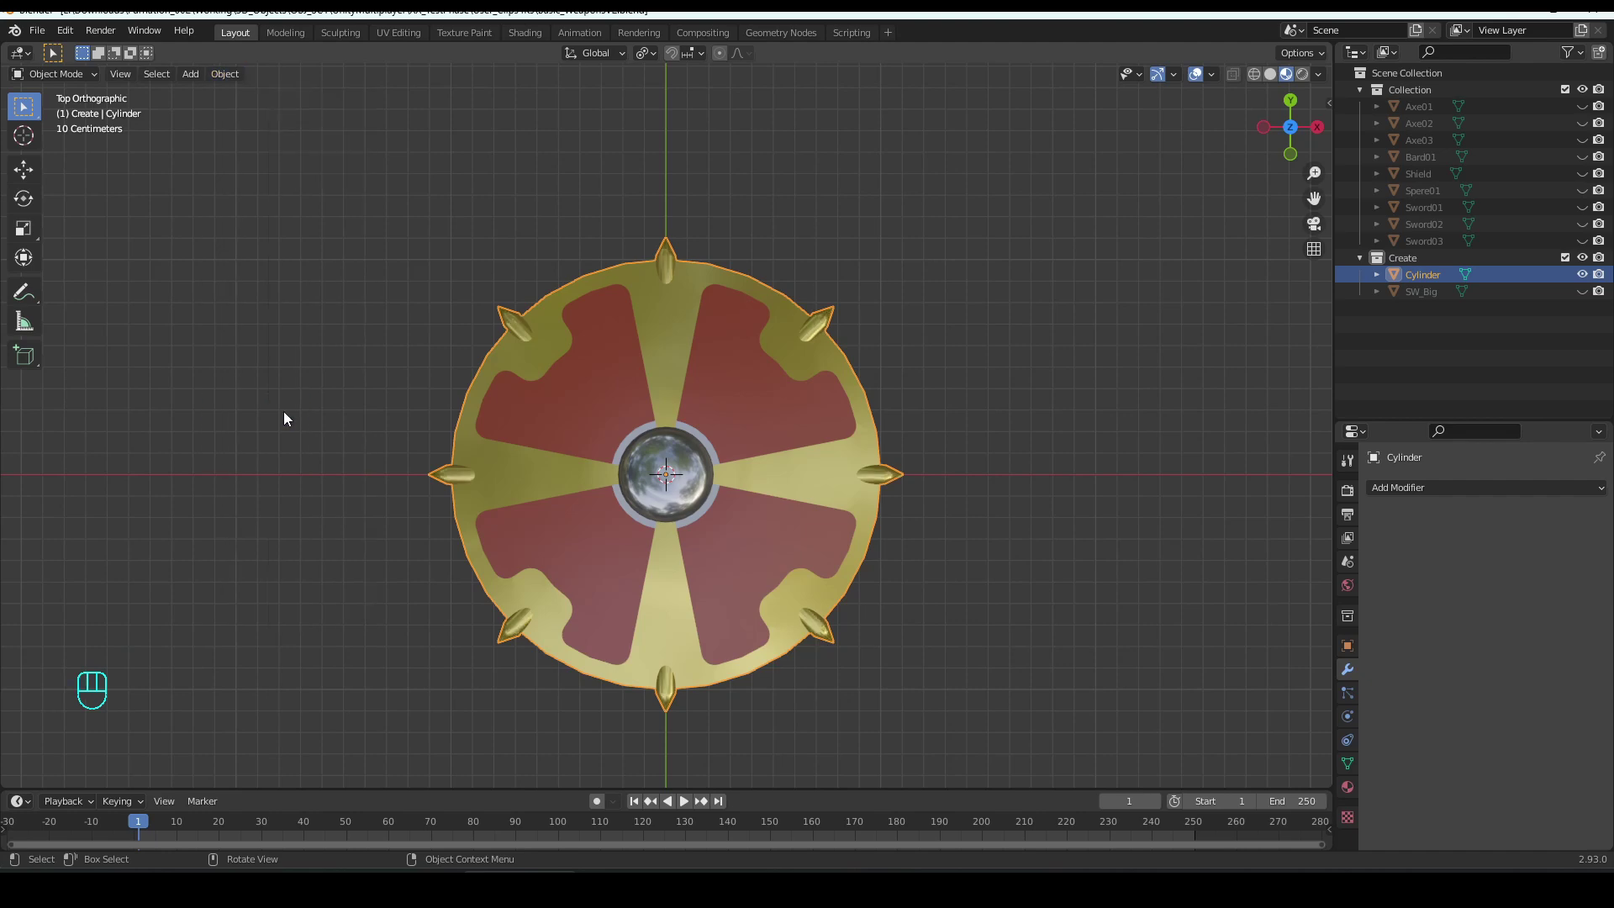
pyautogui.click(930, 536)
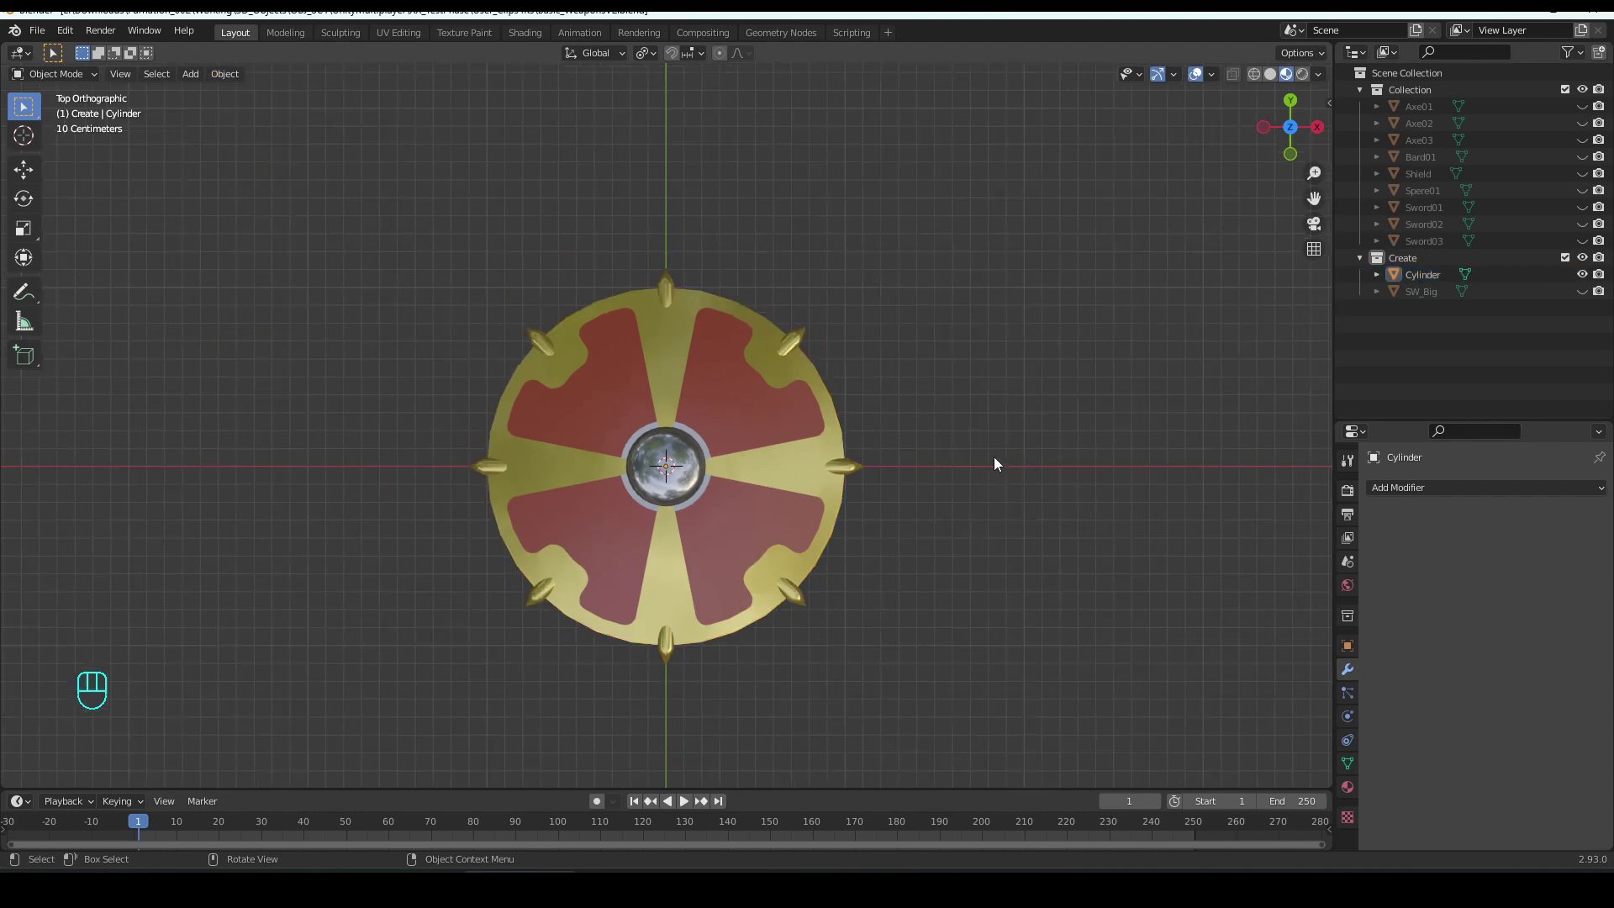
# - In front view with solid shading, move the shield down along Z about 0.11 m so its base rests on the X axis line
pyautogui.moveTo(993, 457); pyautogui.dragTo(1032, 342, button='middle')
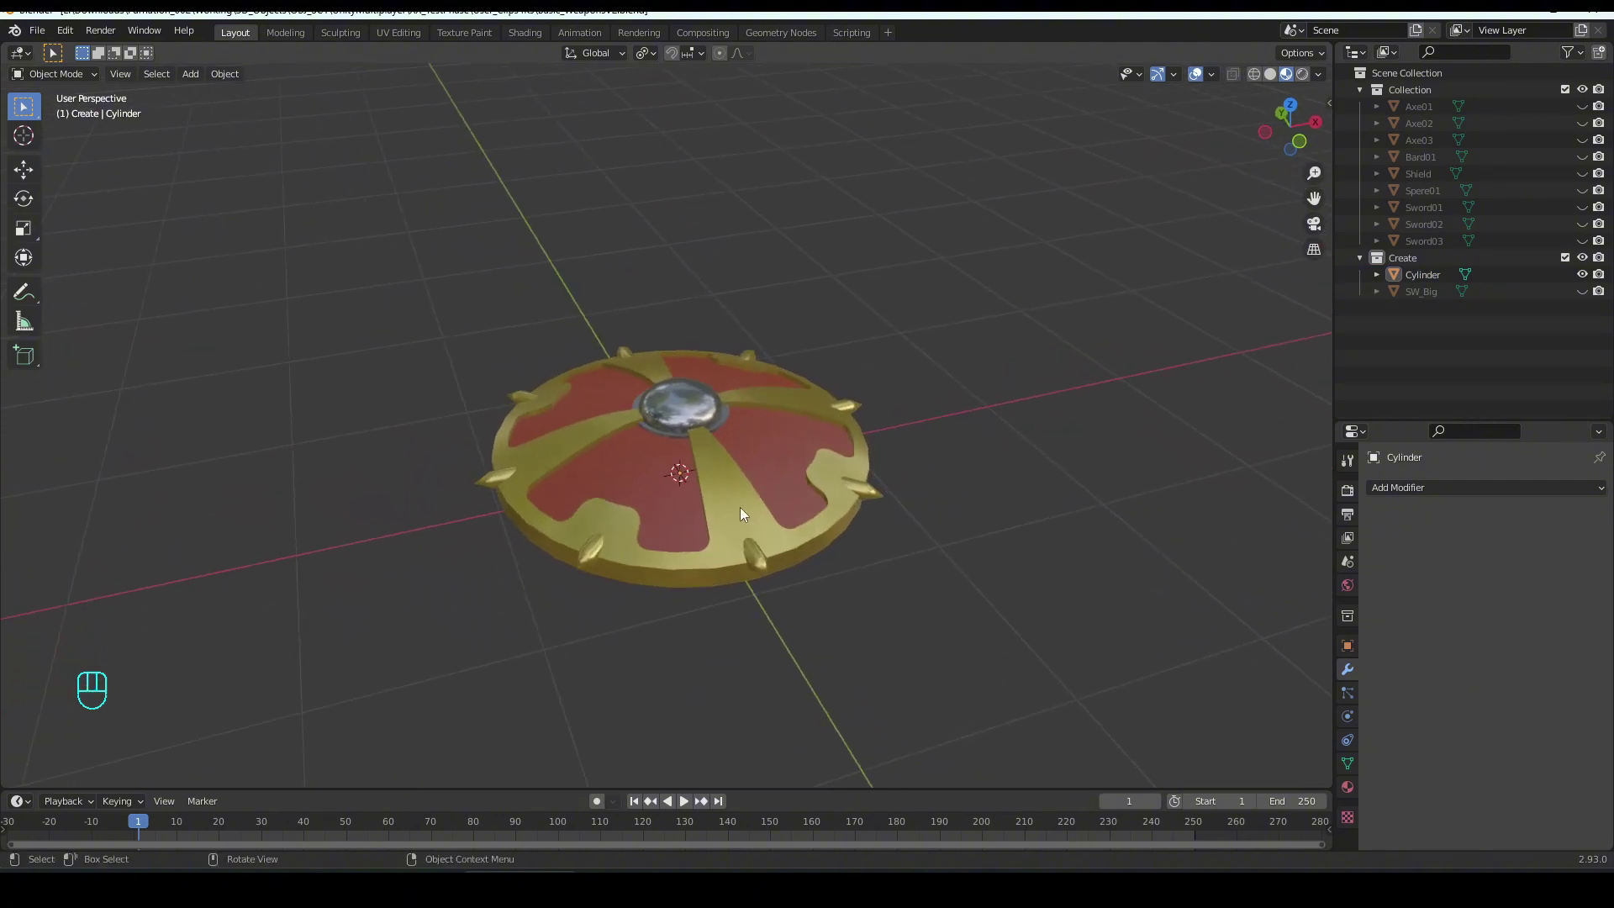
pyautogui.moveTo(739, 507); pyautogui.dragTo(728, 503, button='middle')
pyautogui.scroll(-2, 726, 512)
pyautogui.press('KP_1')
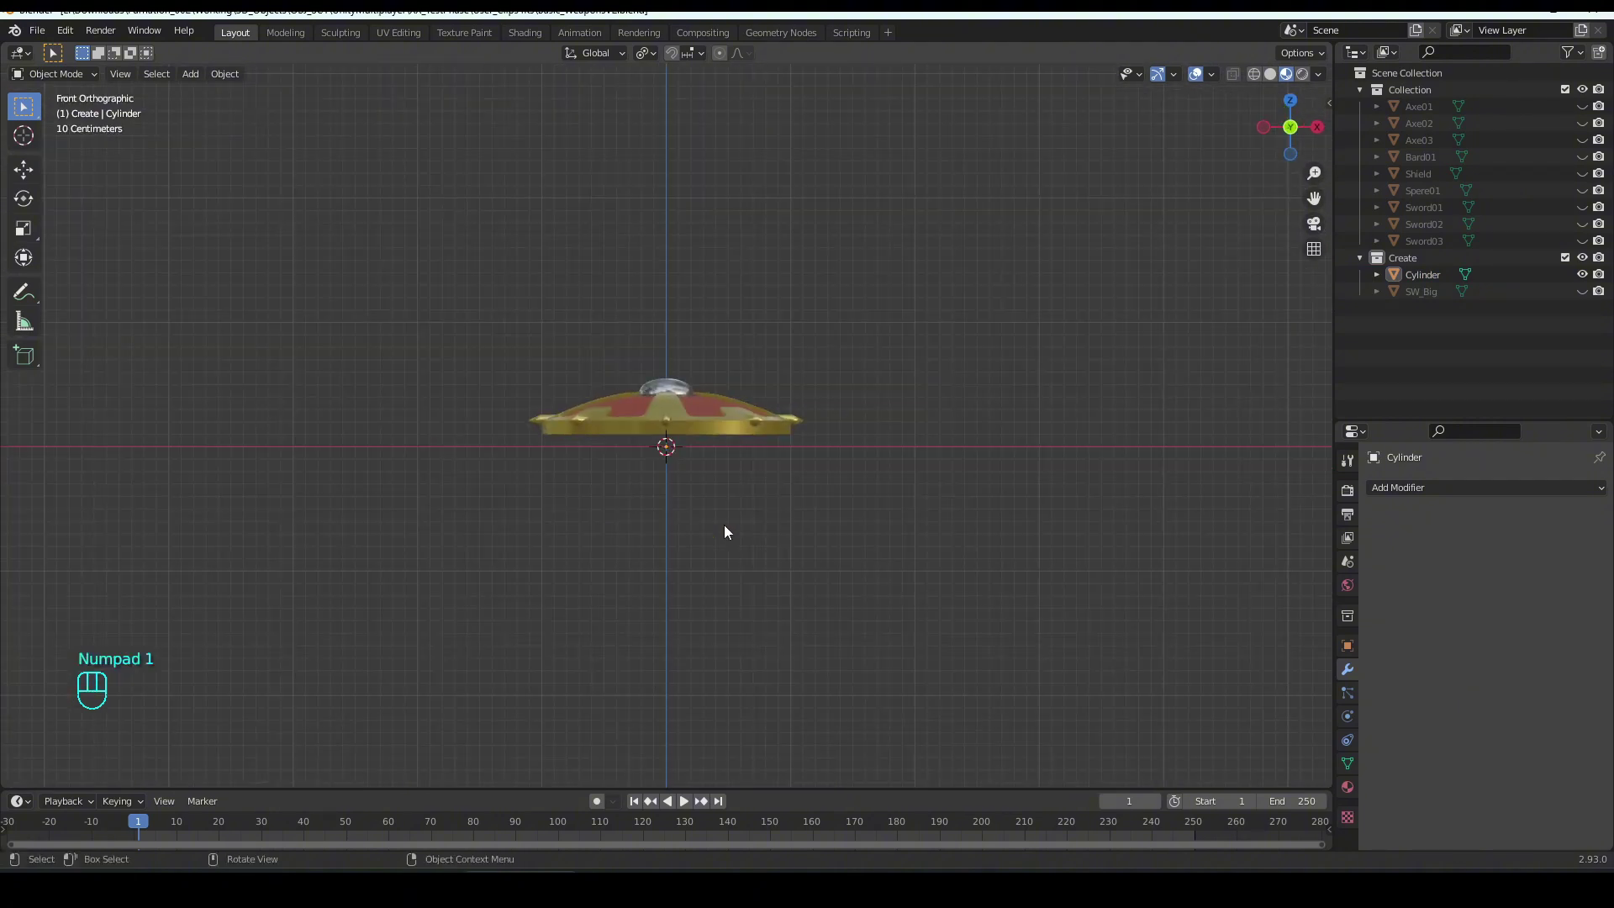
pyautogui.press('z')
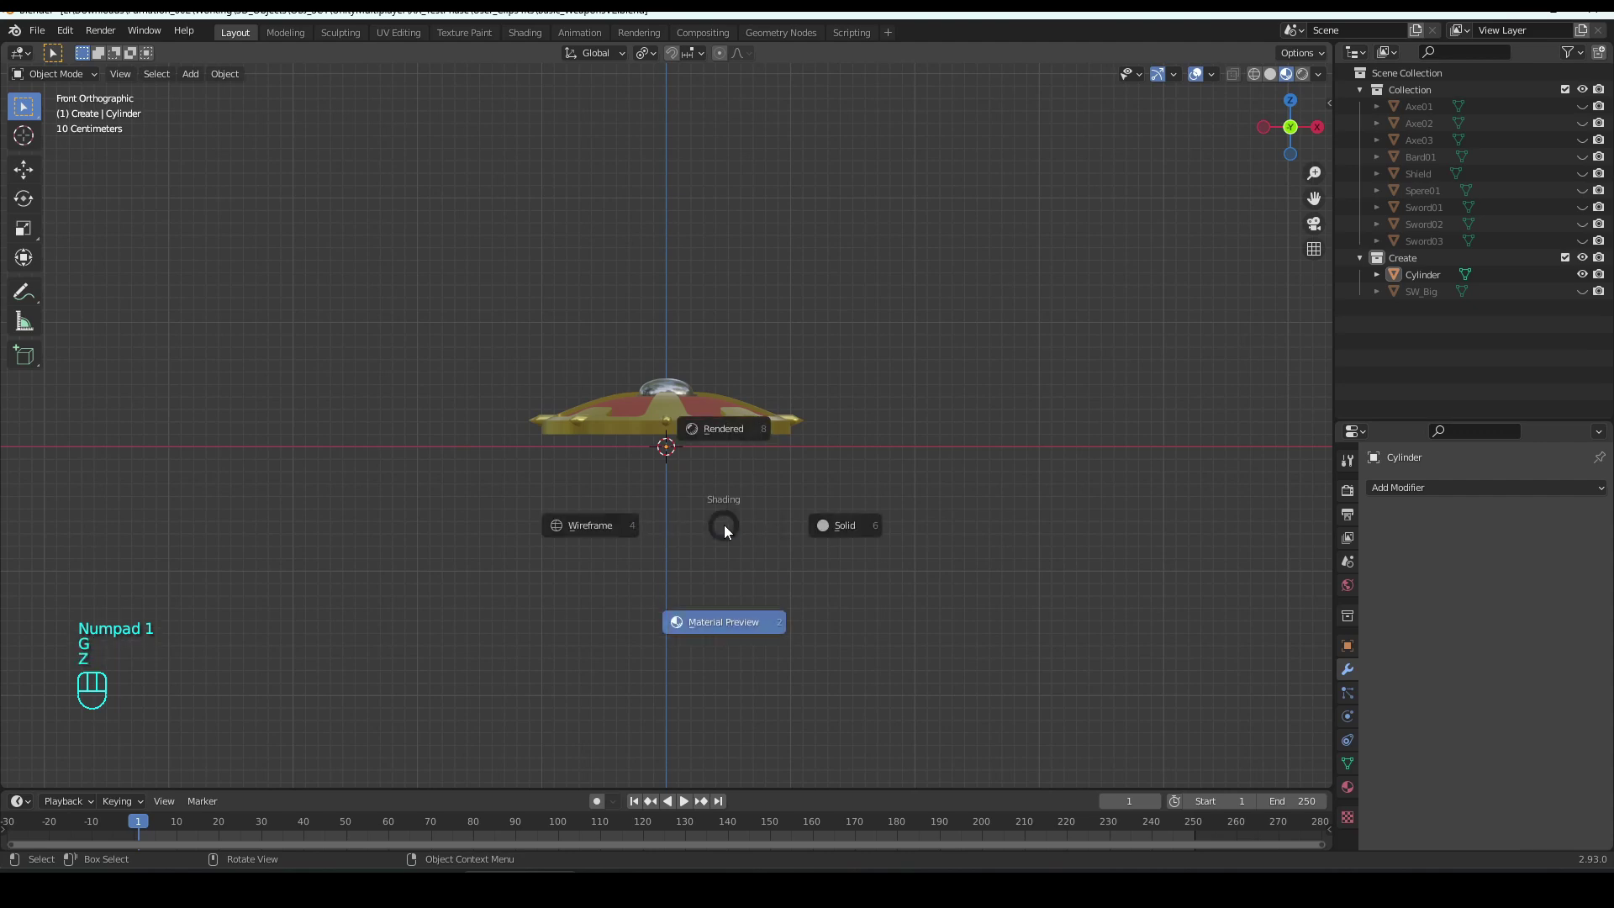
pyautogui.click(657, 417)
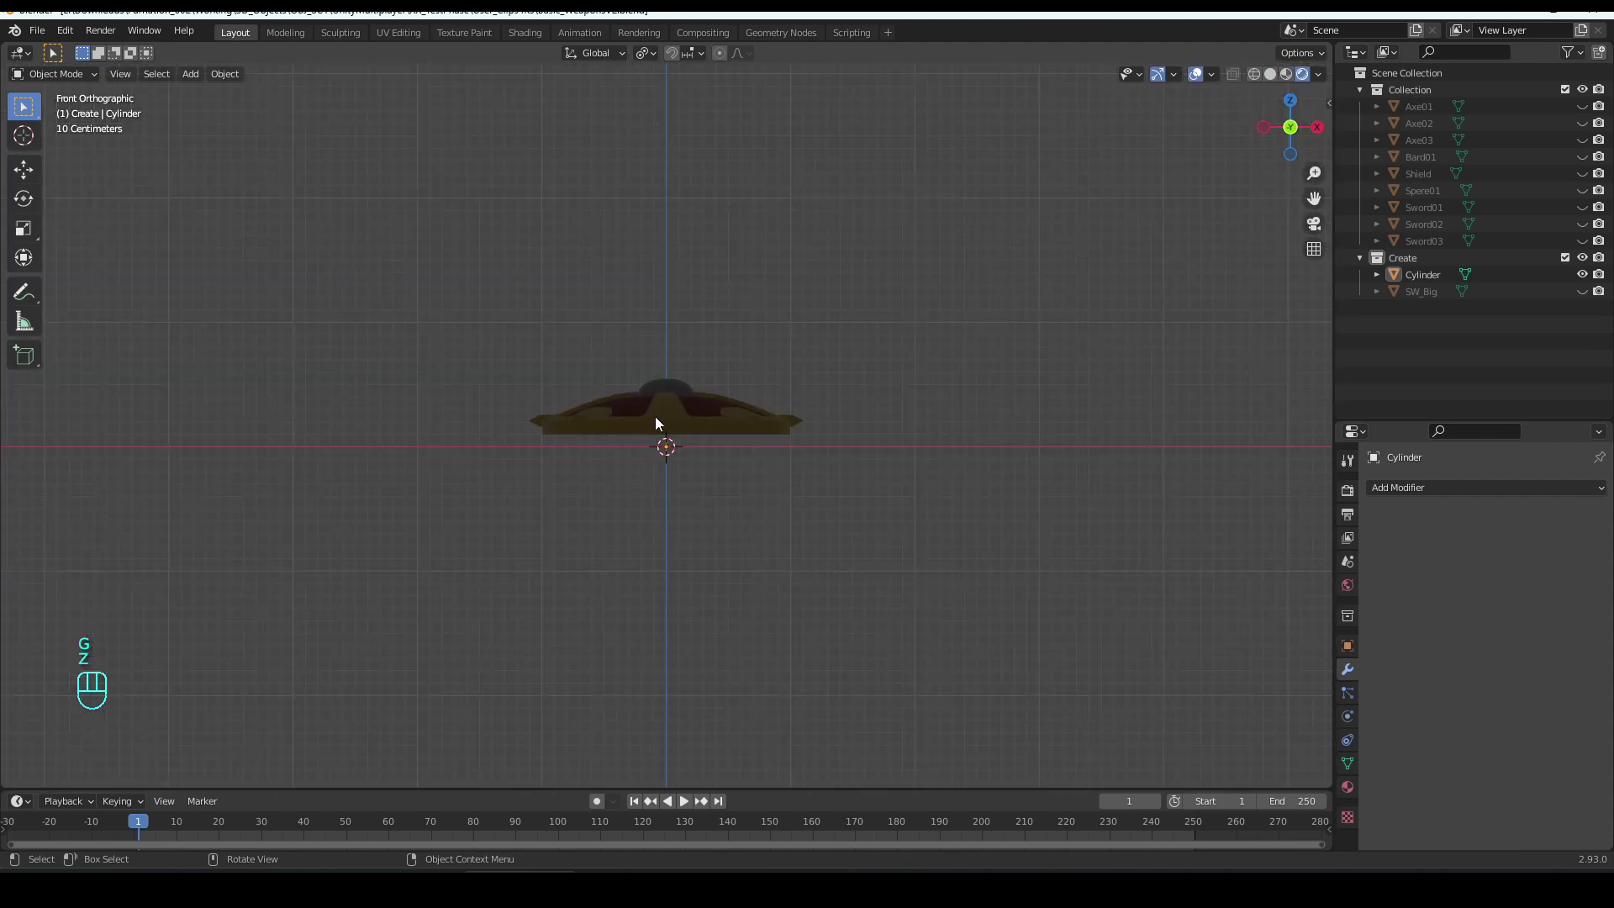
pyautogui.click(1271, 76)
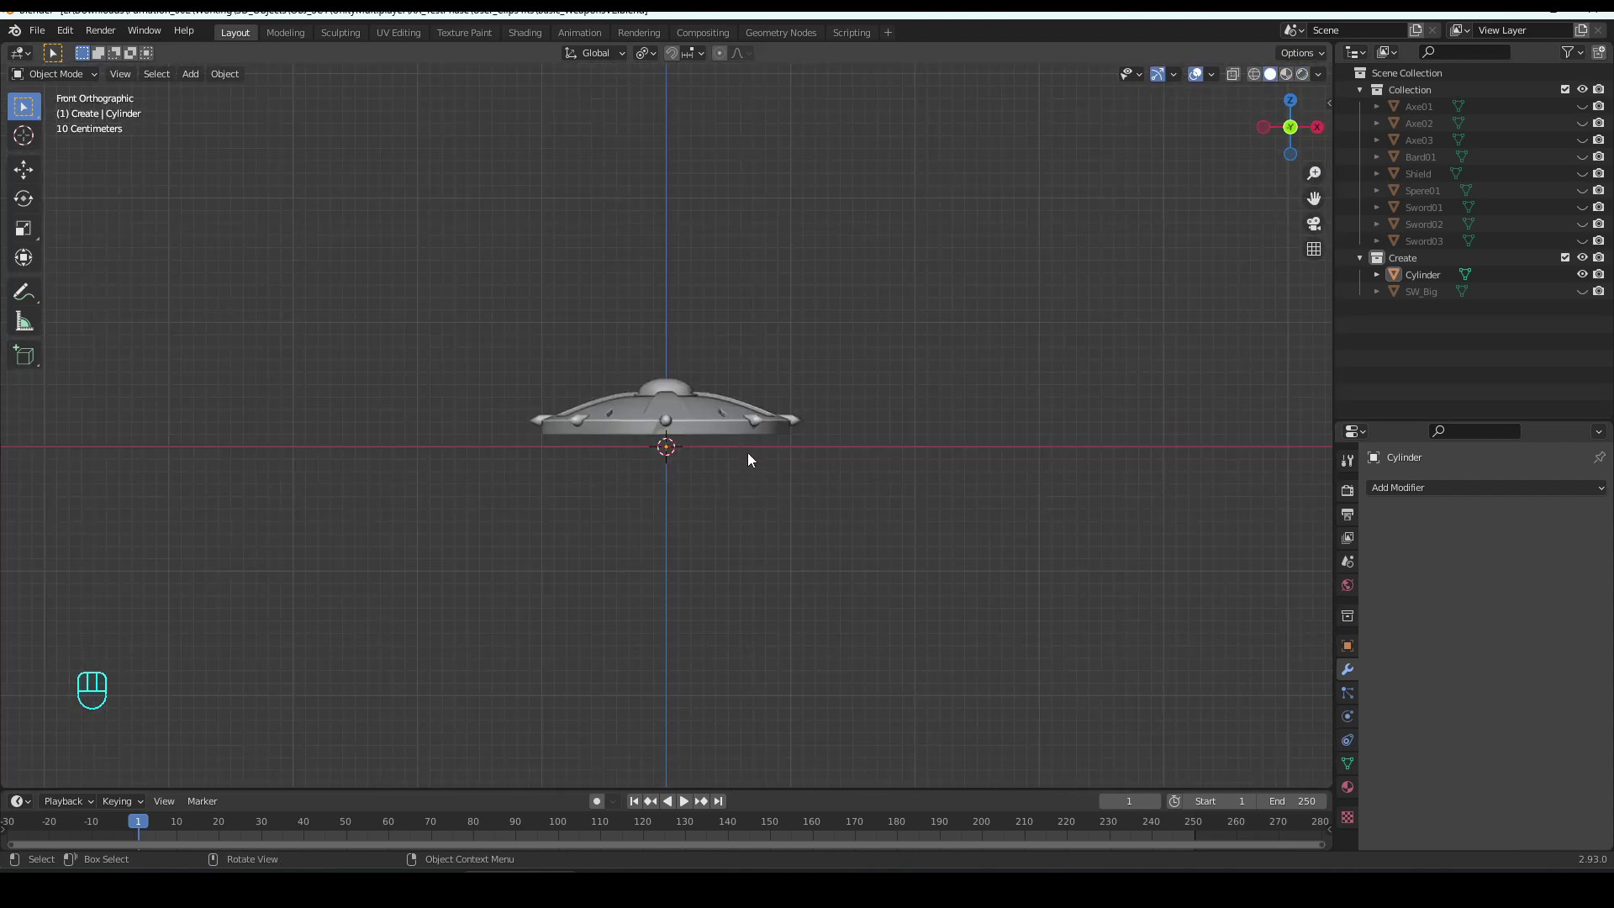
pyautogui.click(748, 431)
pyautogui.press('g')
pyautogui.press('z')
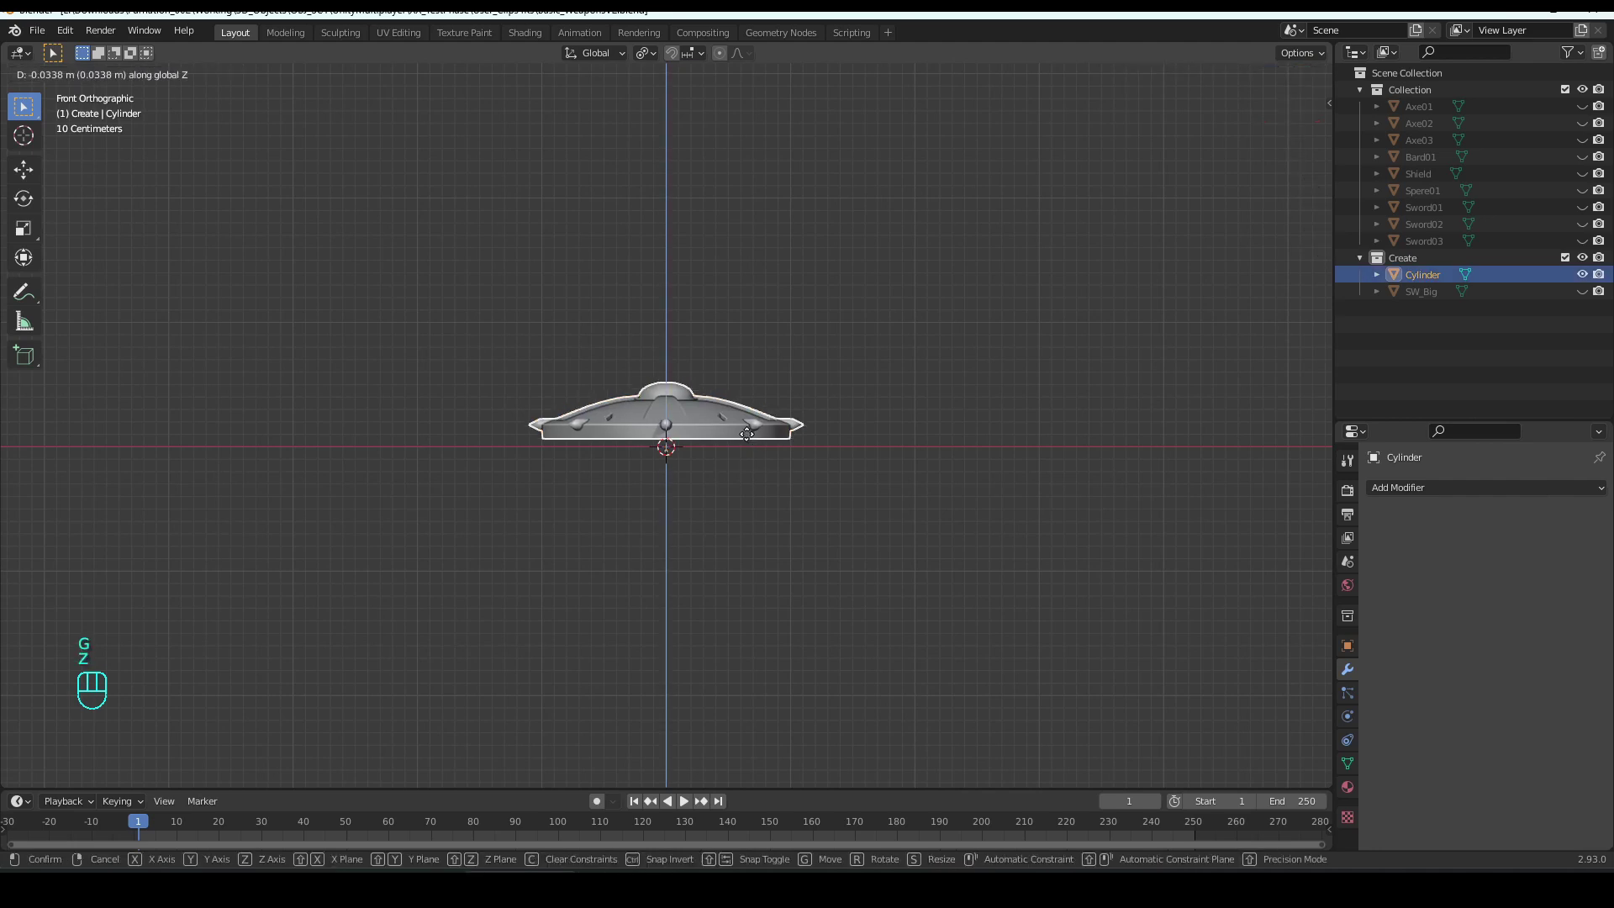
pyautogui.press('shift')
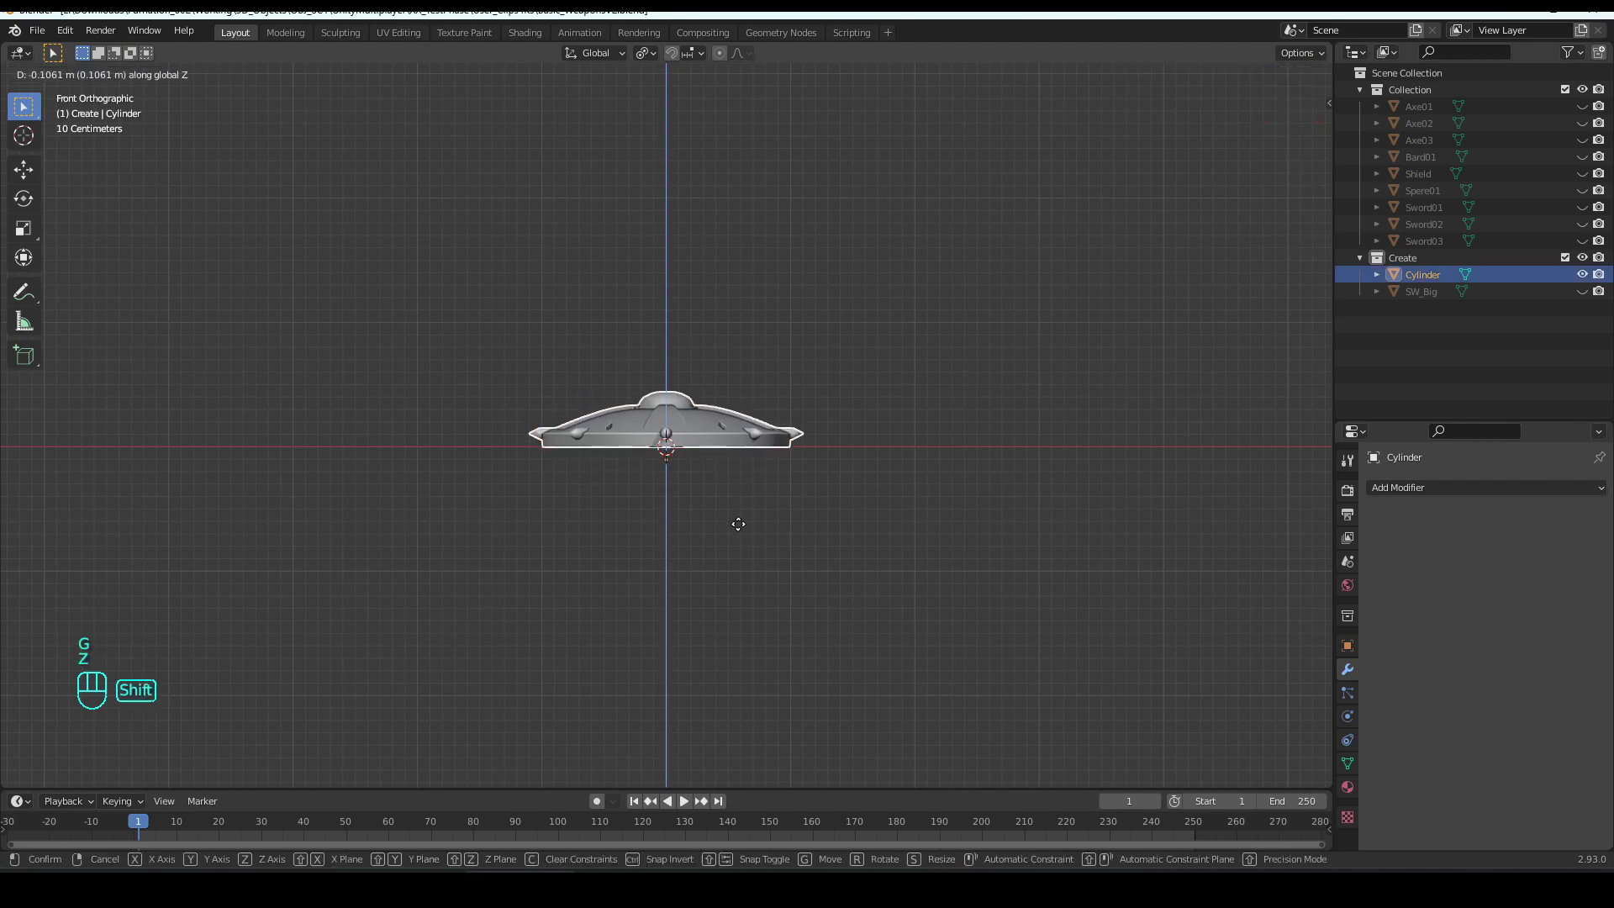
pyautogui.click(737, 535)
# - Rotate the shield 90° about the X axis to stand it upright, and apply all transforms
pyautogui.moveTo(738, 534); pyautogui.dragTo(829, 594, button='middle')
pyautogui.press('r')
pyautogui.press('x')
pyautogui.press('KP_9')
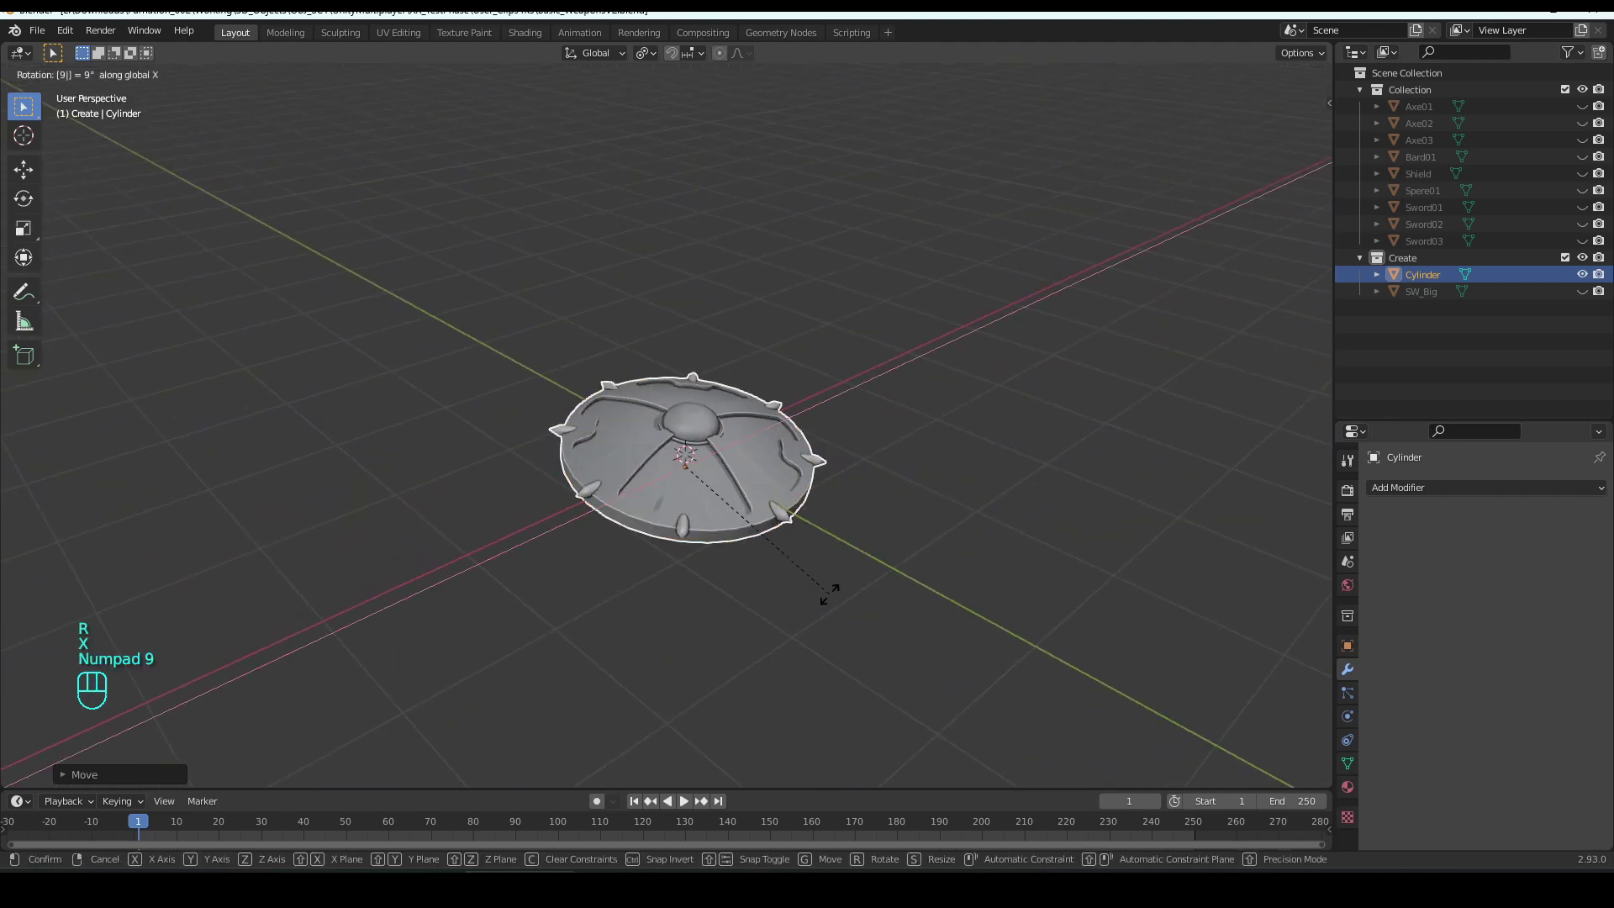
pyautogui.press('KP_0')
pyautogui.press('KP_Enter')
pyautogui.hotkey('ctrl', 'a')
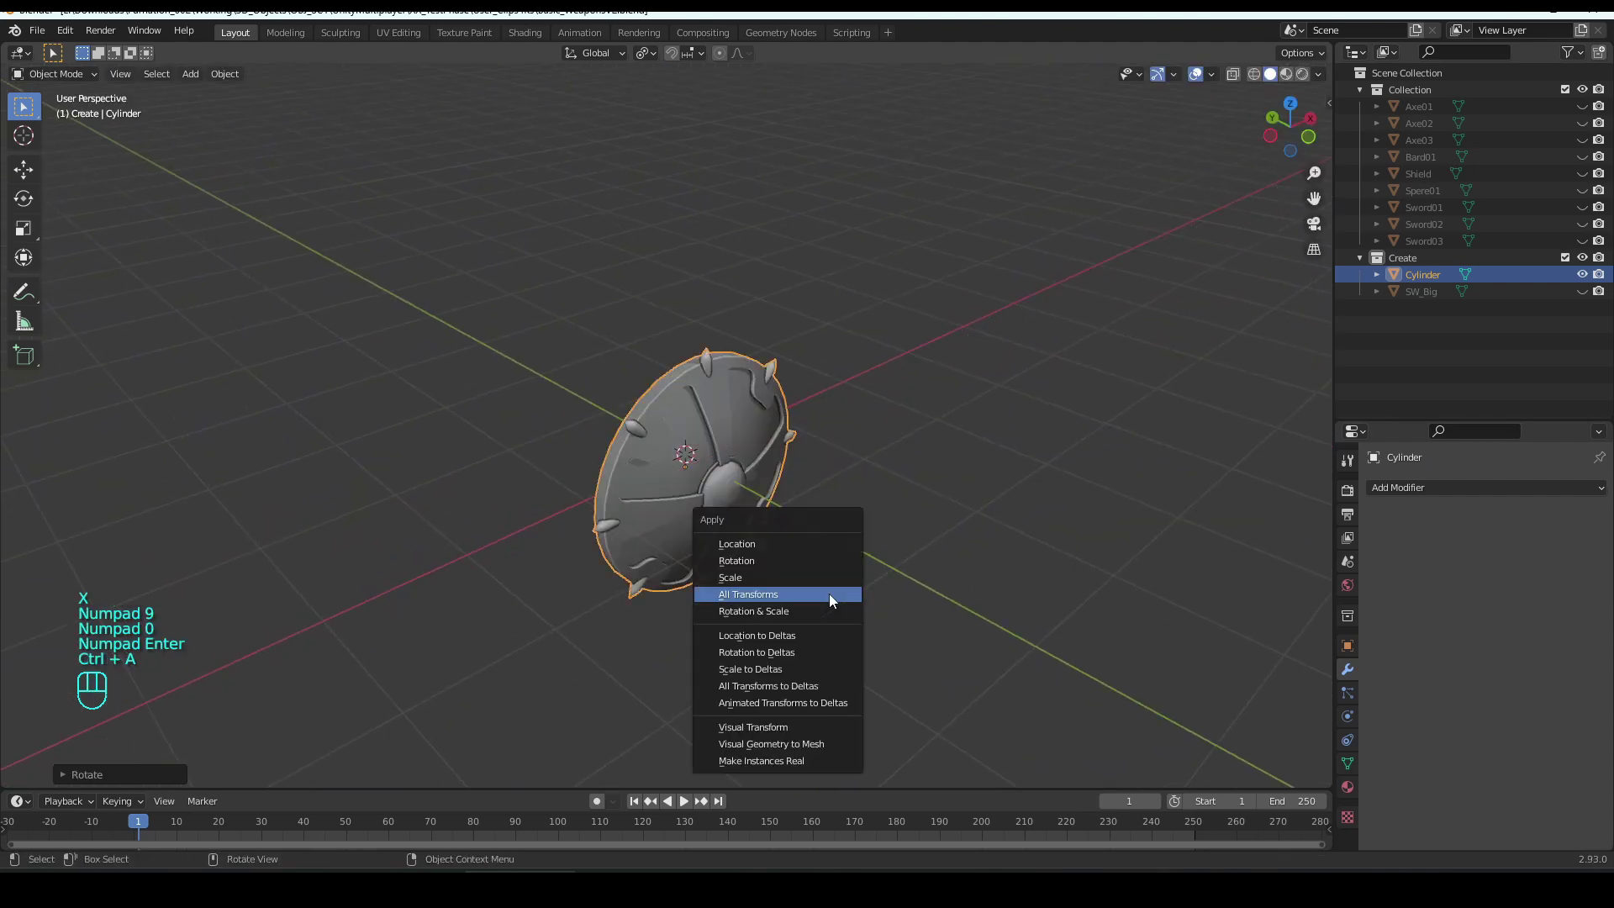
pyautogui.click(829, 594)
# - Examine the upright spiked shield from several angles with material preview shading
pyautogui.moveTo(812, 591); pyautogui.dragTo(778, 547, button='middle')
pyautogui.scroll(4, 779, 547)
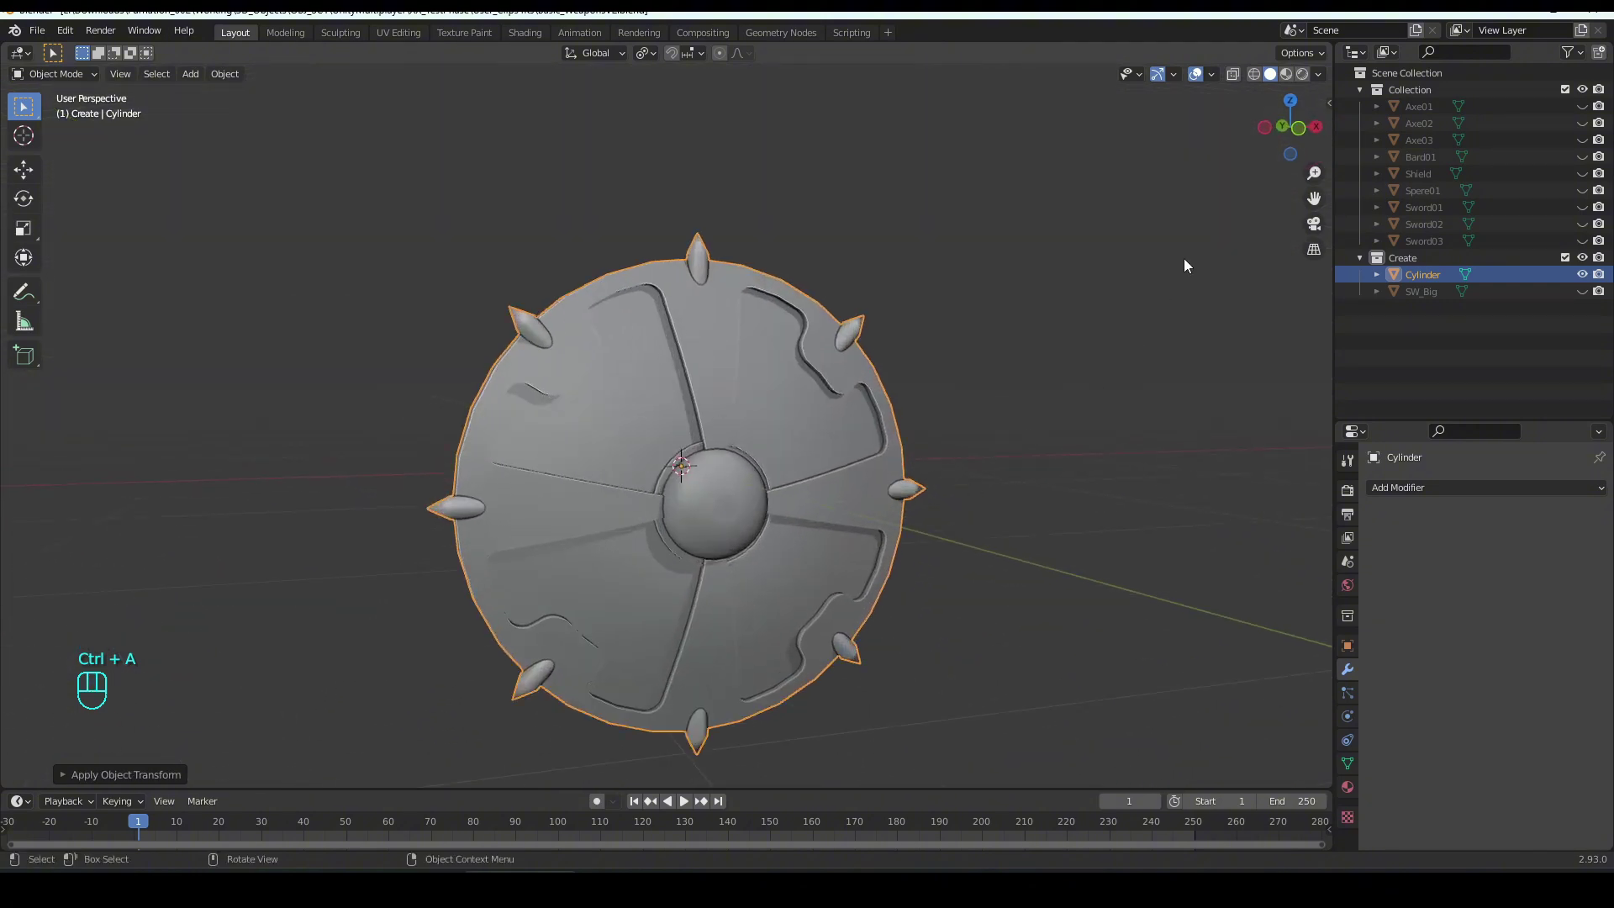
pyautogui.click(1285, 74)
pyautogui.scroll(-1, 995, 459)
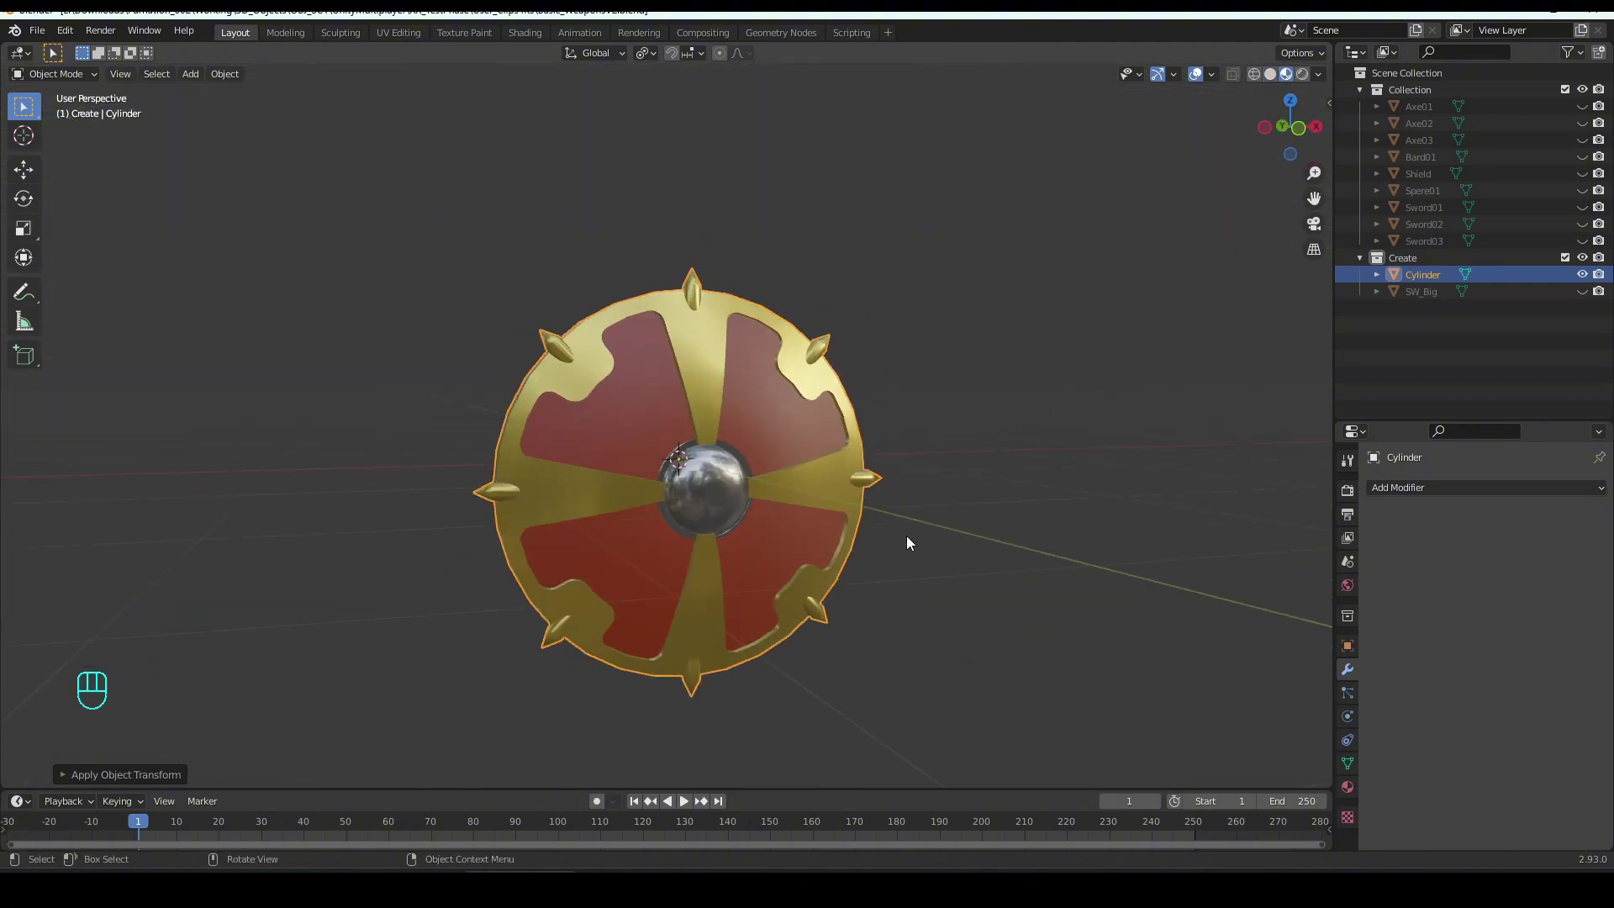
pyautogui.moveTo(906, 542); pyautogui.dragTo(843, 535, button='middle')
pyautogui.scroll(1, 848, 528)
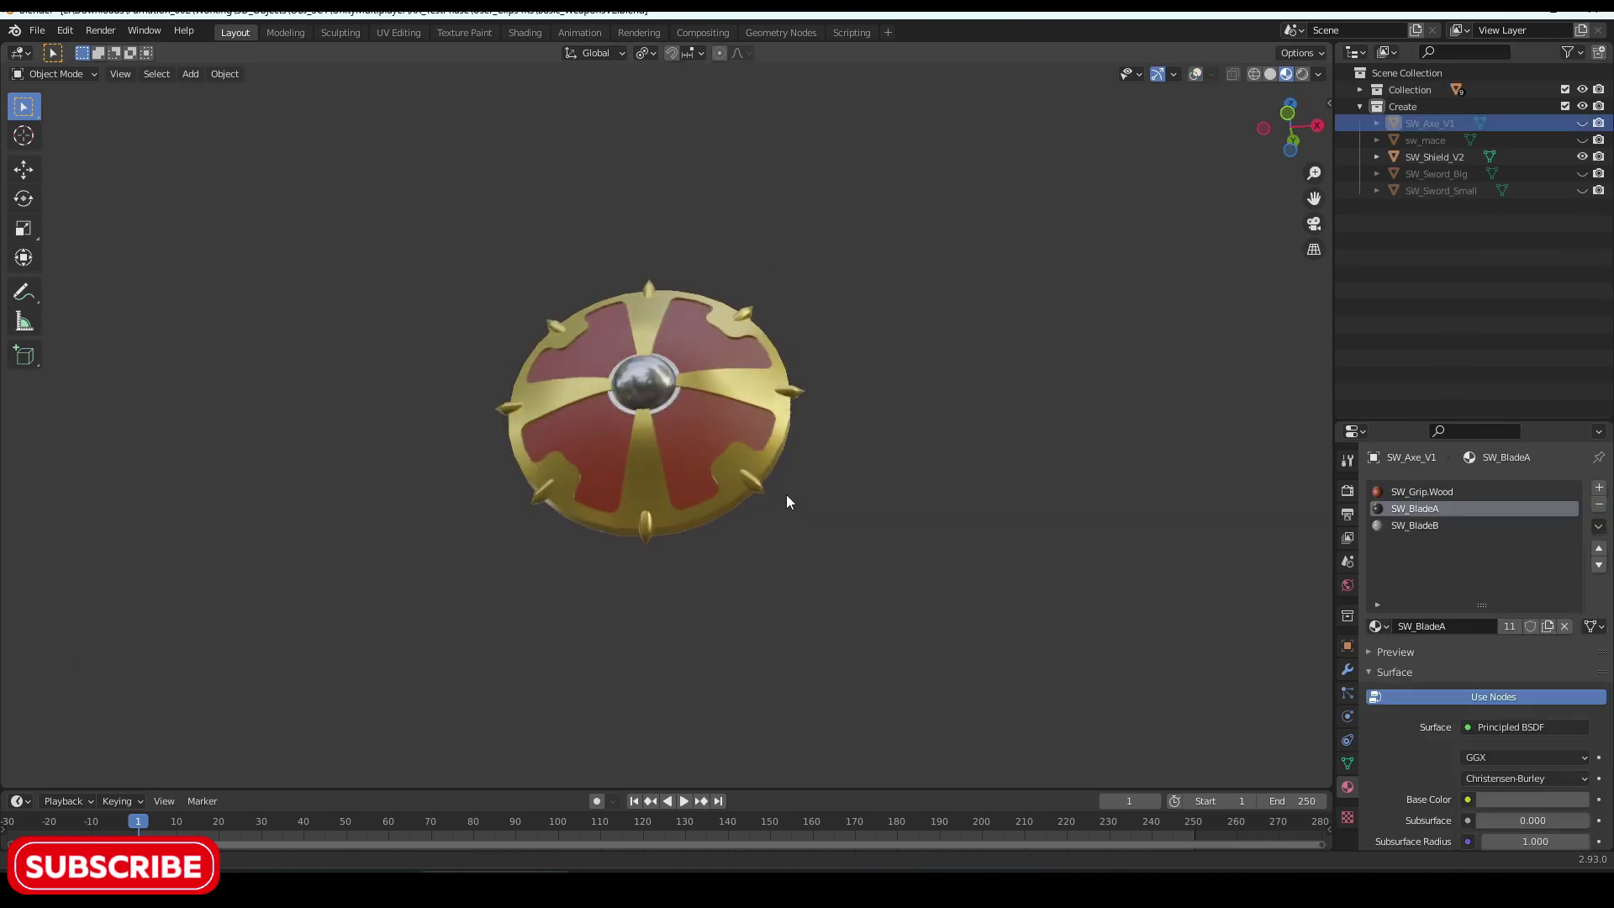
pyautogui.moveTo(786, 502); pyautogui.dragTo(869, 563, button='middle')
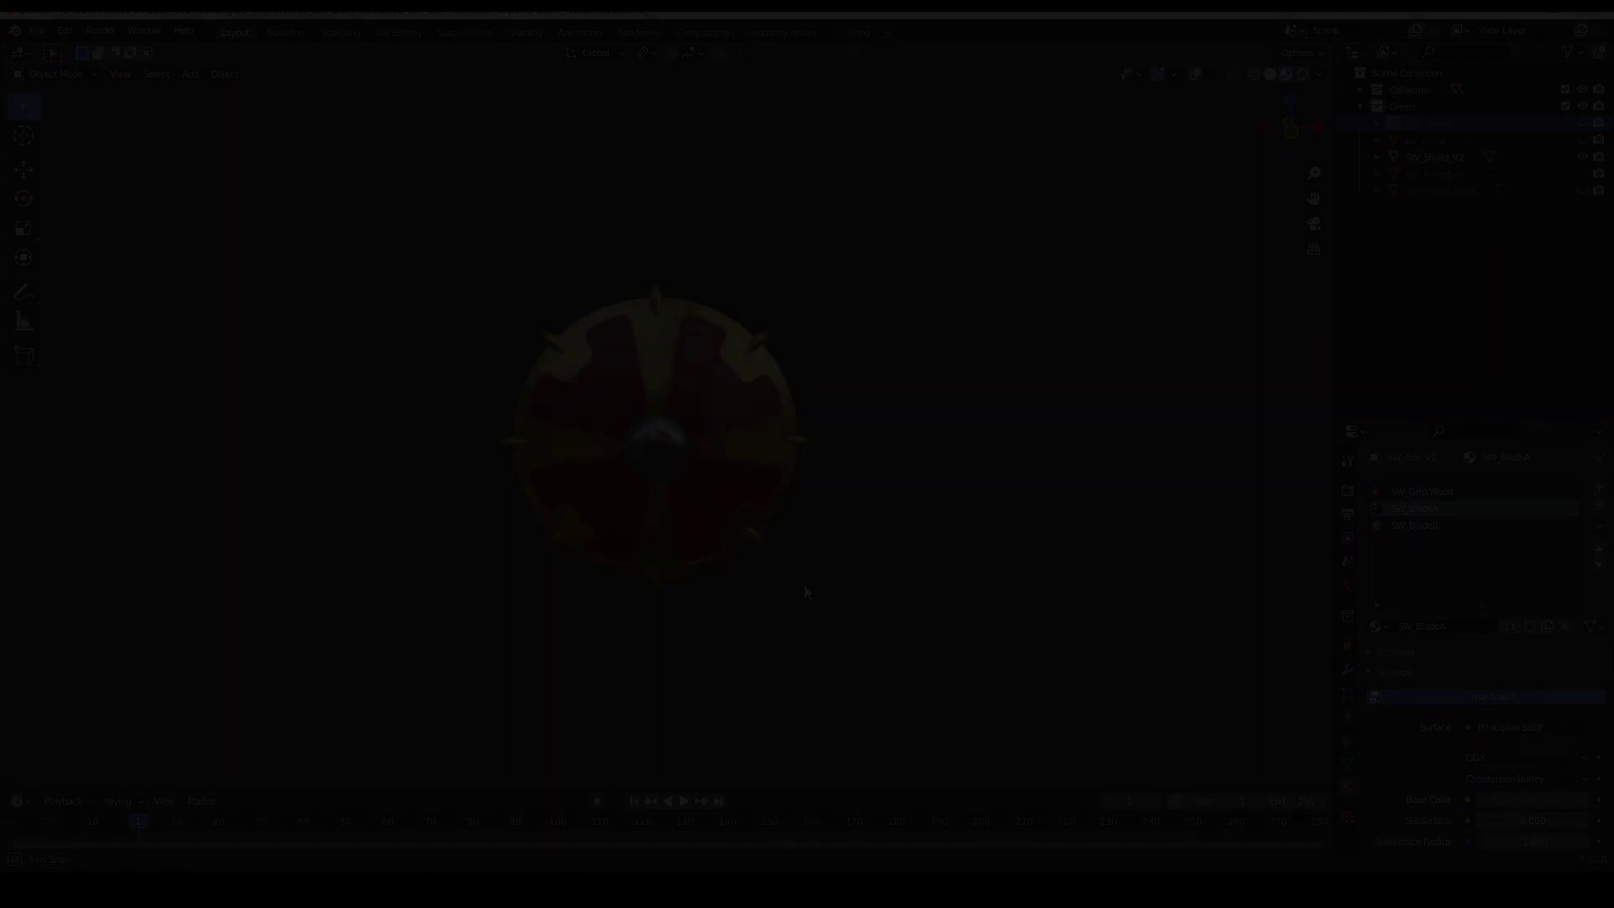